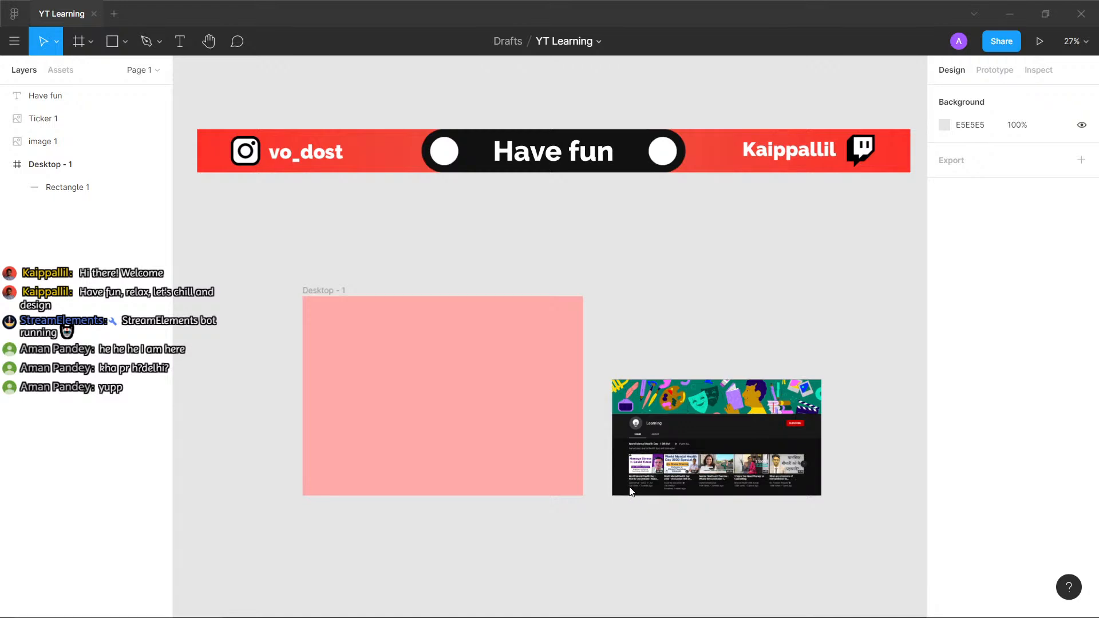
# - Switch to the browser and examine the playlist sections on YouTube's Learning channel home page, from World Mental Health Day to DIY Home Decor
pyautogui.hotkey('alt', 'Tab')
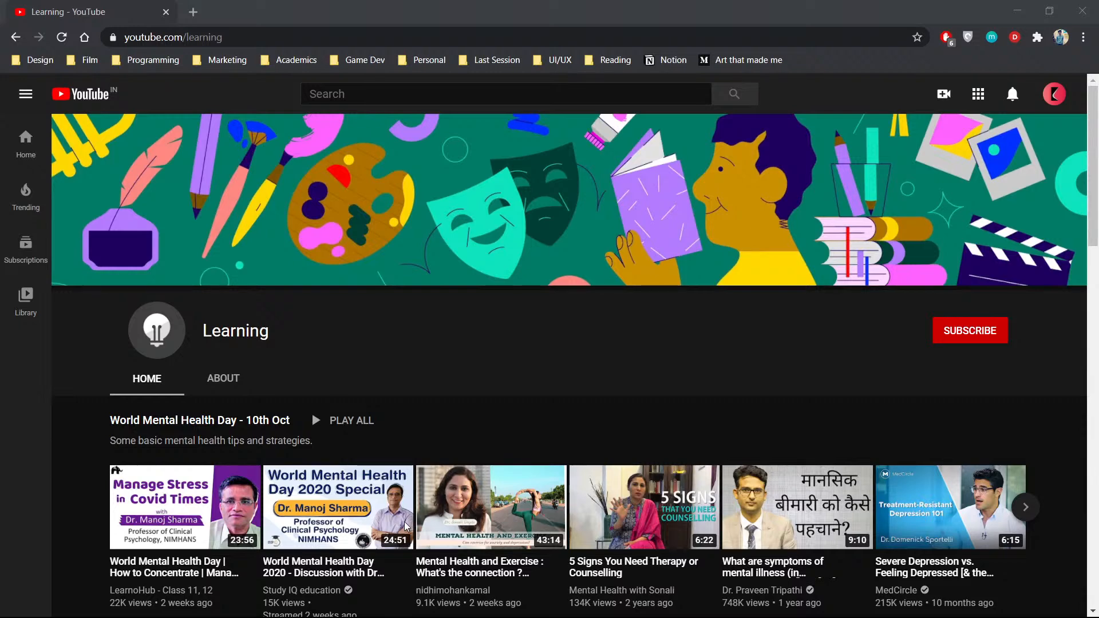
pyautogui.hotkey('alt', 'Tab')
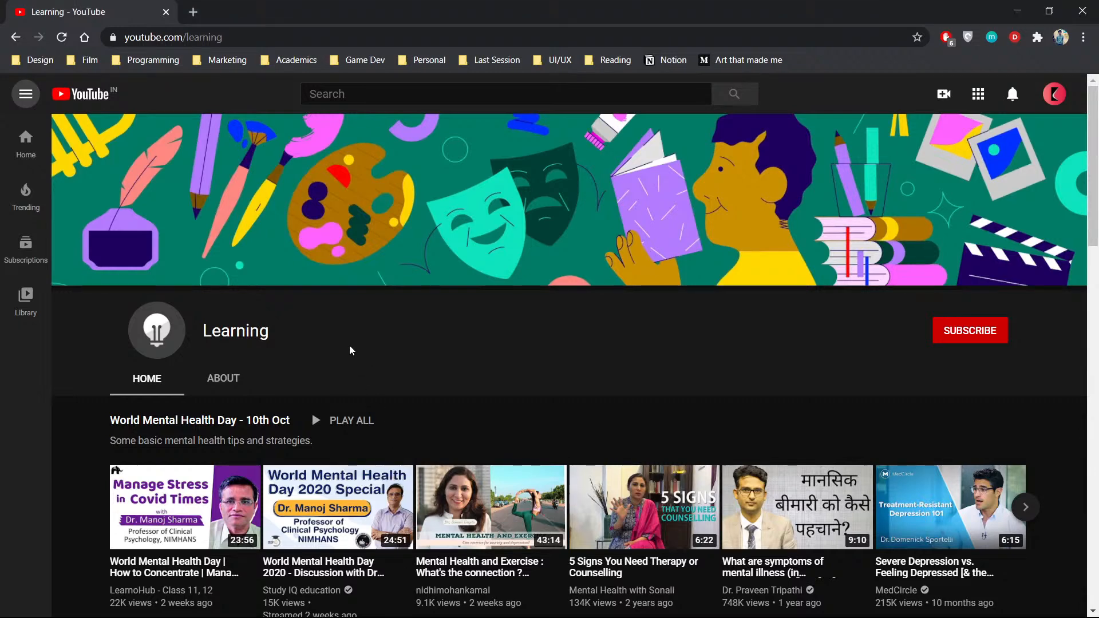
pyautogui.scroll(-1, 284, 369)
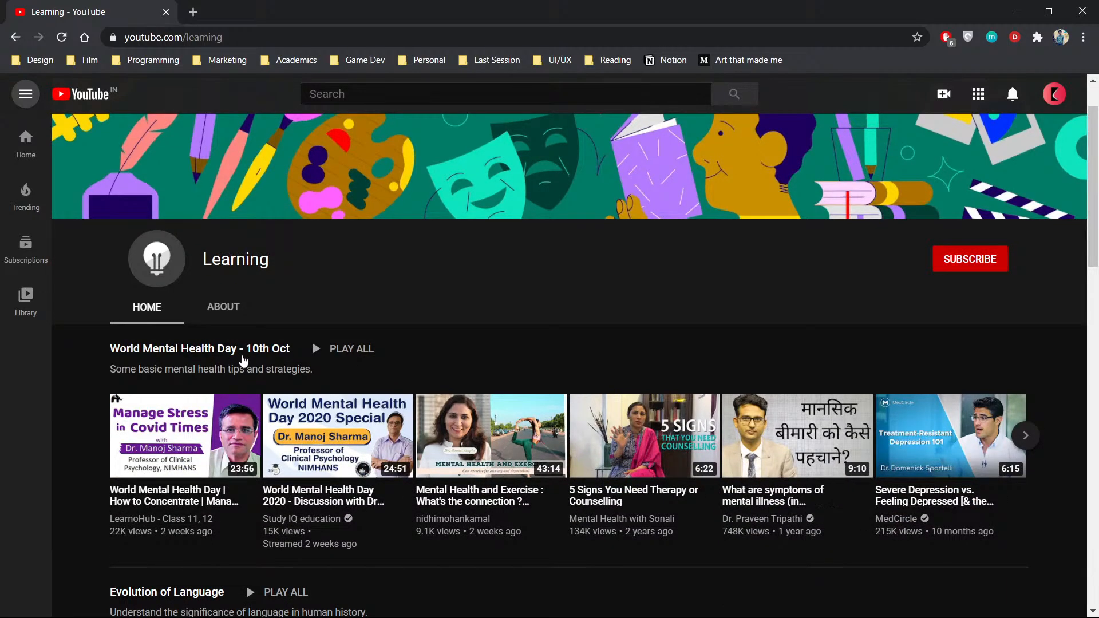
pyautogui.scroll(-4, 274, 365)
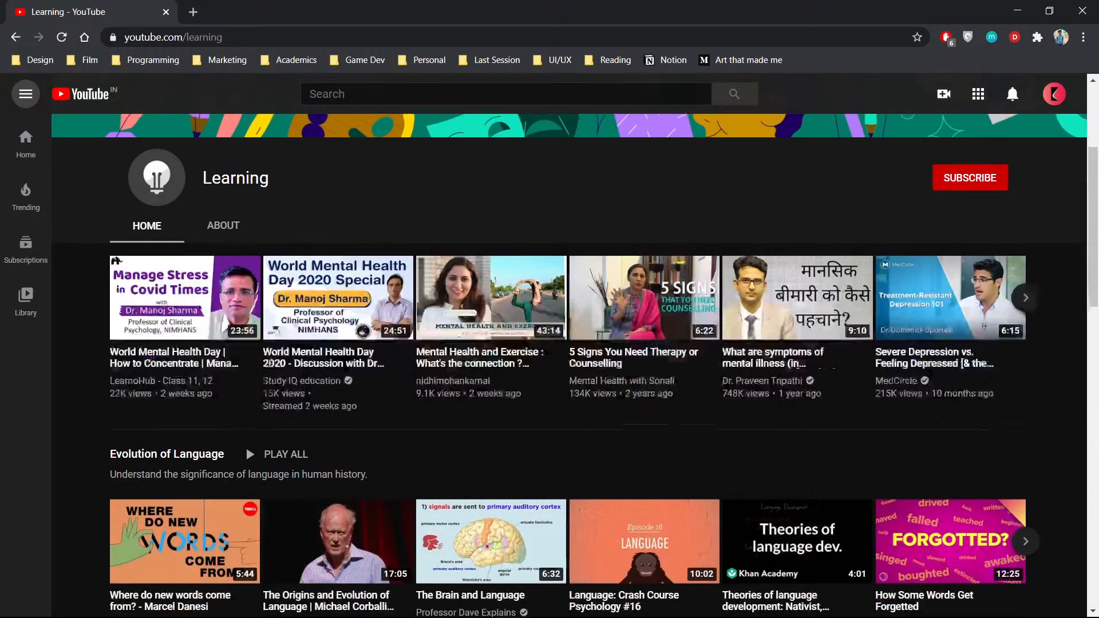
pyautogui.scroll(-3, 156, 297)
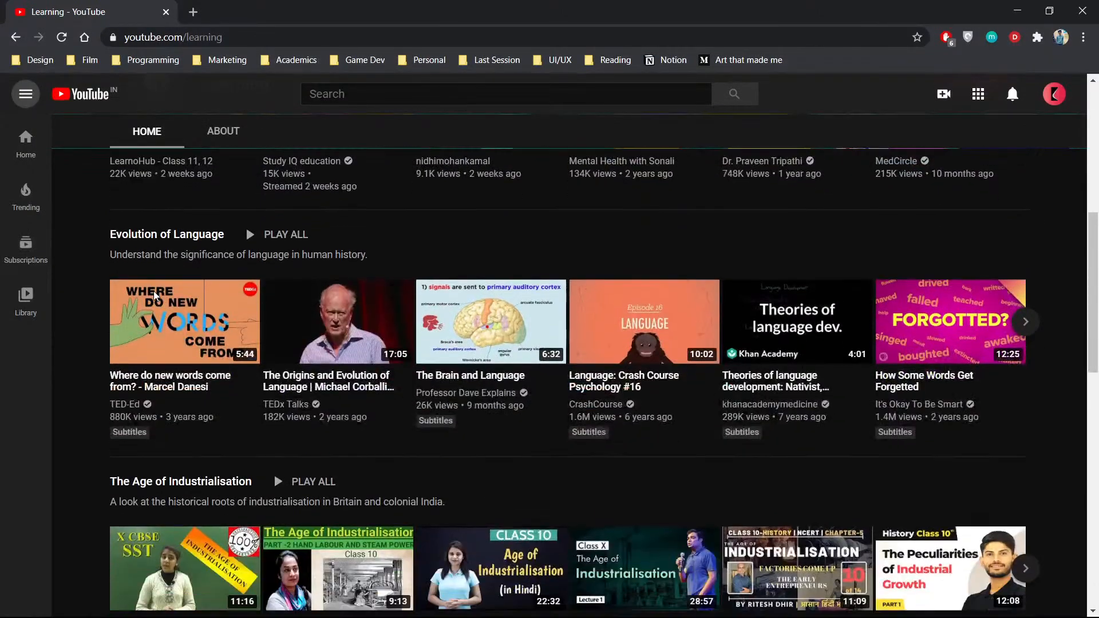
pyautogui.scroll(-6, 154, 334)
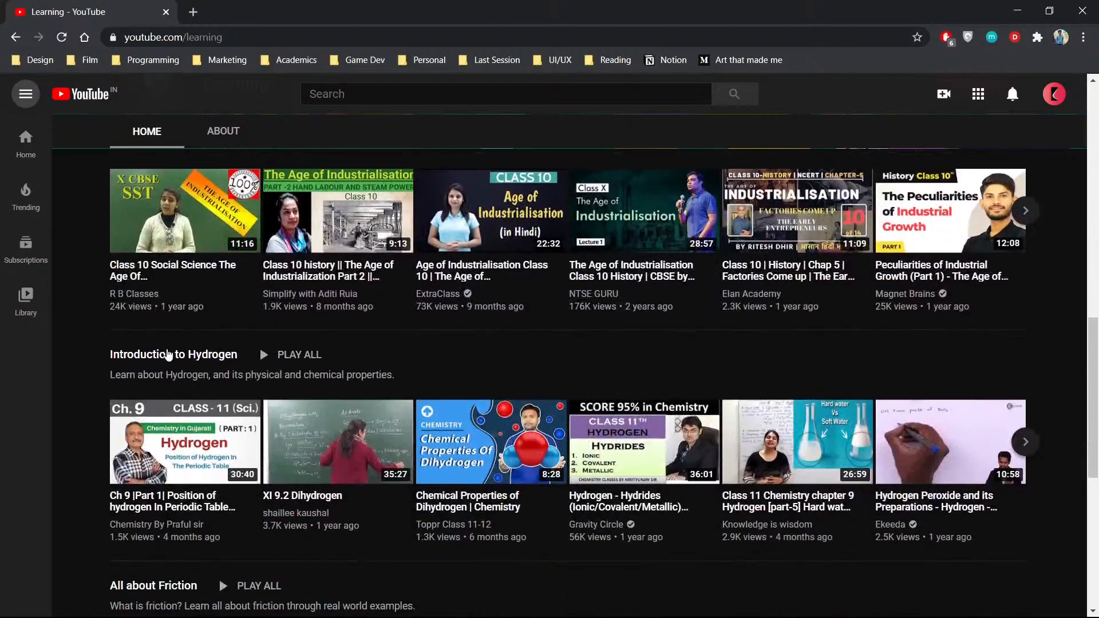
pyautogui.scroll(-3, 180, 367)
pyautogui.scroll(-3, 181, 369)
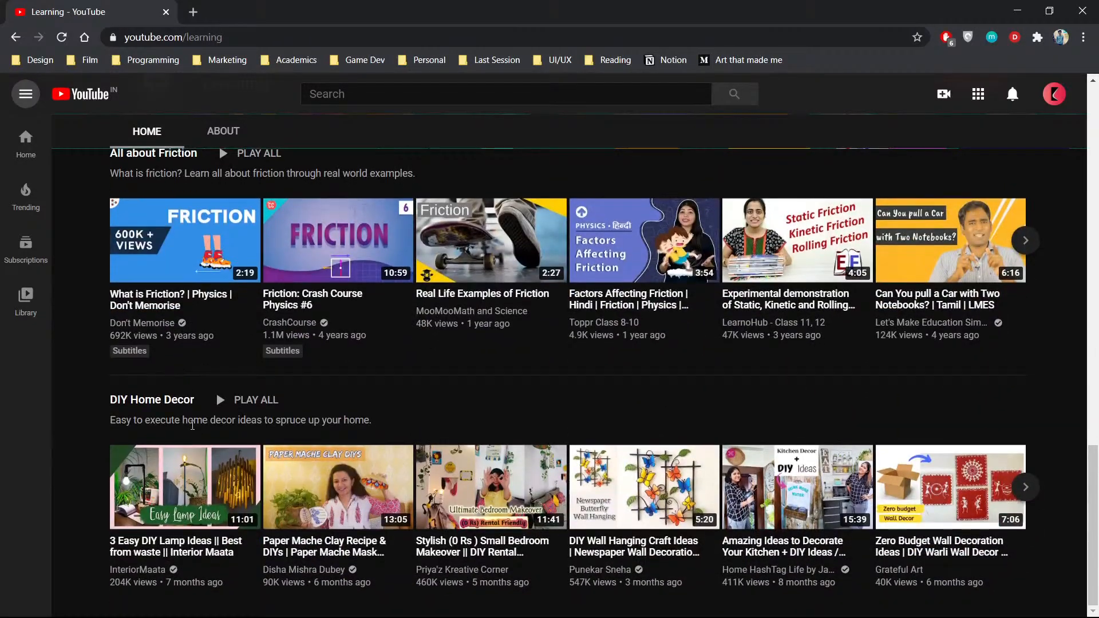
pyautogui.scroll(14, 194, 438)
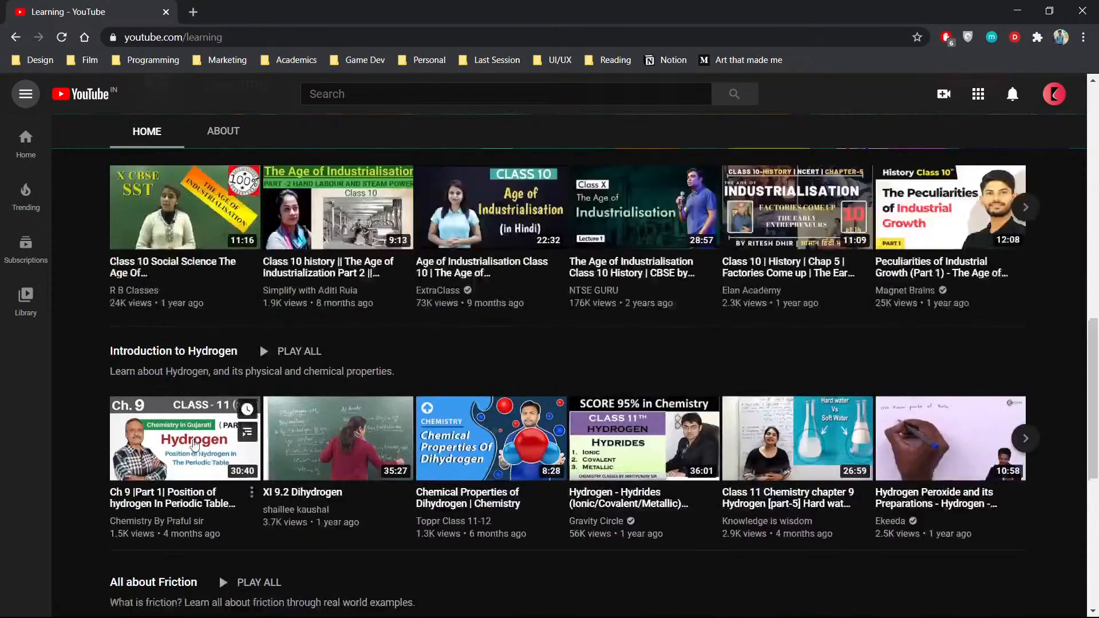
pyautogui.scroll(6, 194, 438)
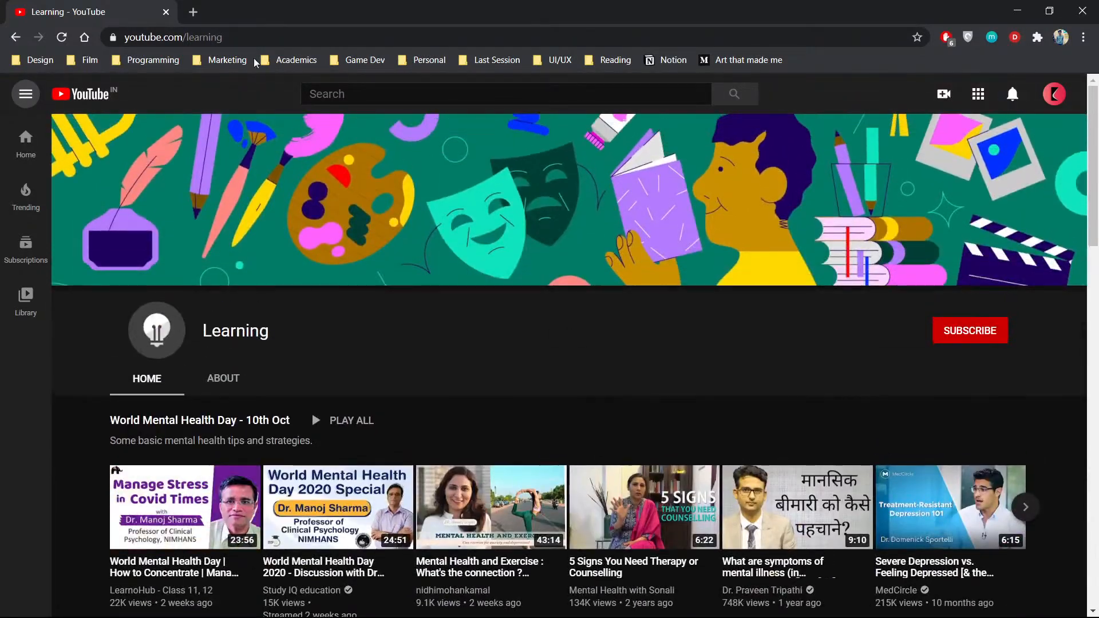
pyautogui.click(237, 37)
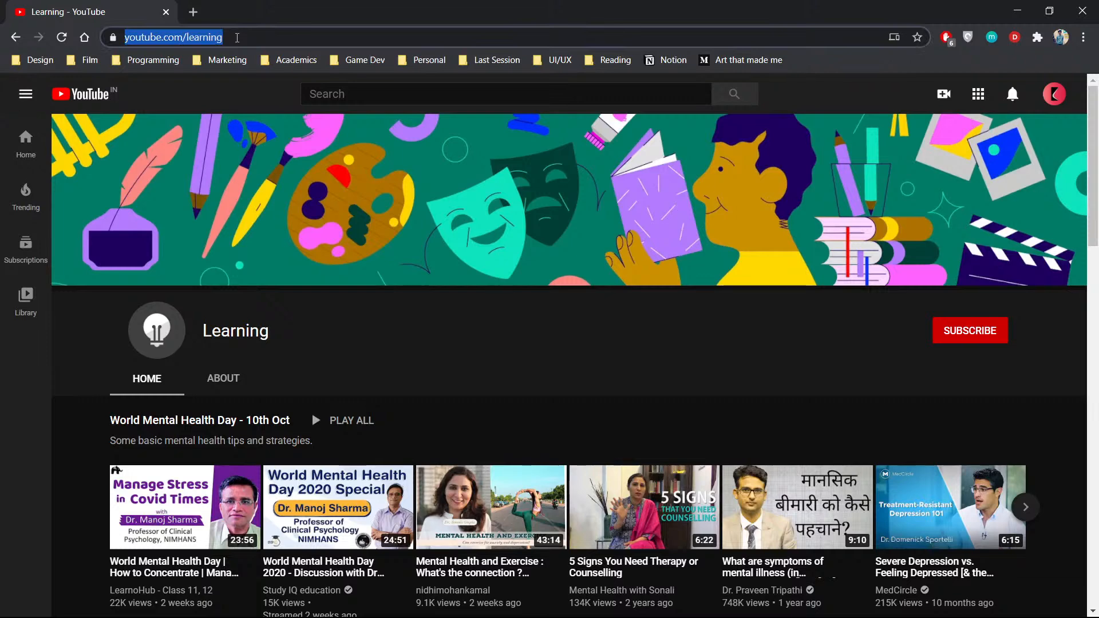
pyautogui.hotkey('alt', 'Tab')
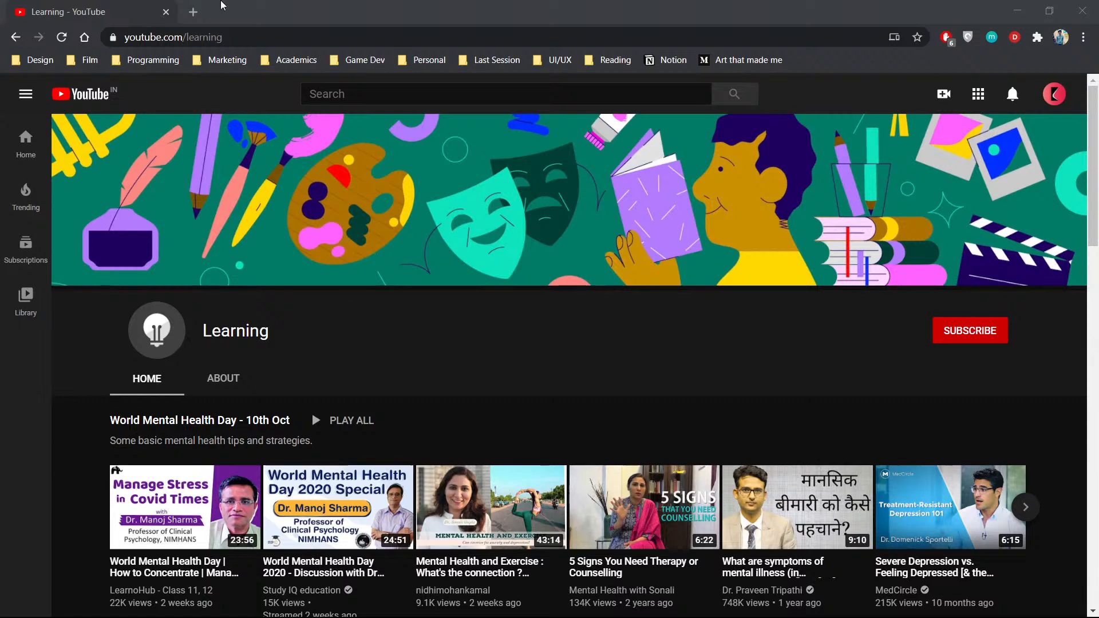
pyautogui.click(202, 3)
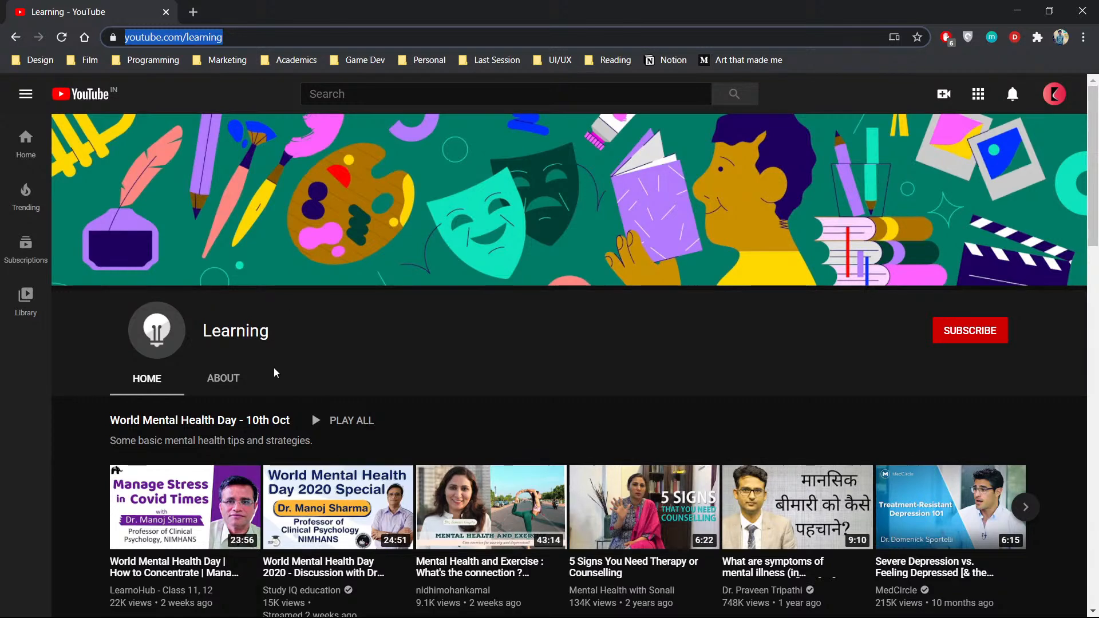
pyautogui.hotkey('alt', 'Tab')
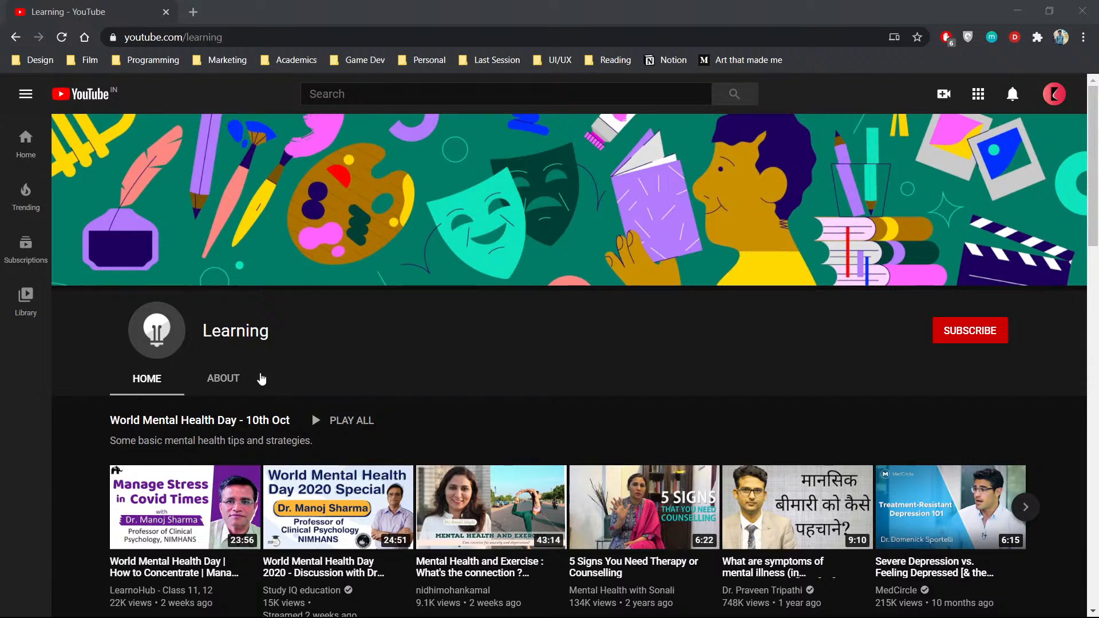
pyautogui.hotkey('ctrl', 'l')
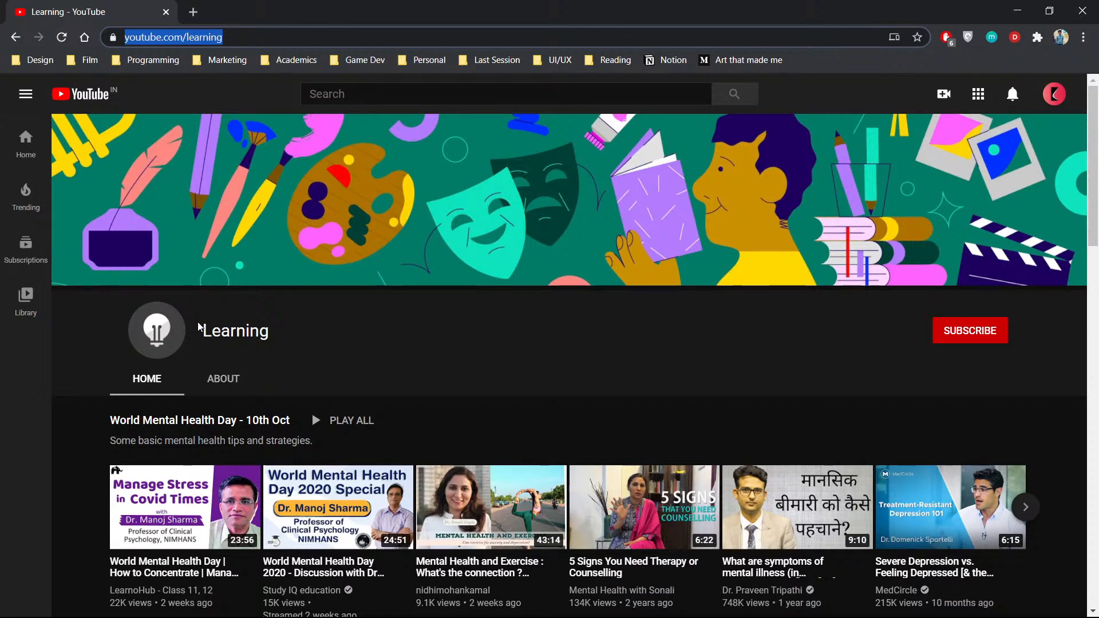
pyautogui.hotkey('alt', 'Tab')
pyautogui.hotkey('alt', 'Tab')
# - Read the description on the Learning channel's About page and return to the channel's home page
pyautogui.scroll(-12, 532, 338)
pyautogui.scroll(12, 532, 372)
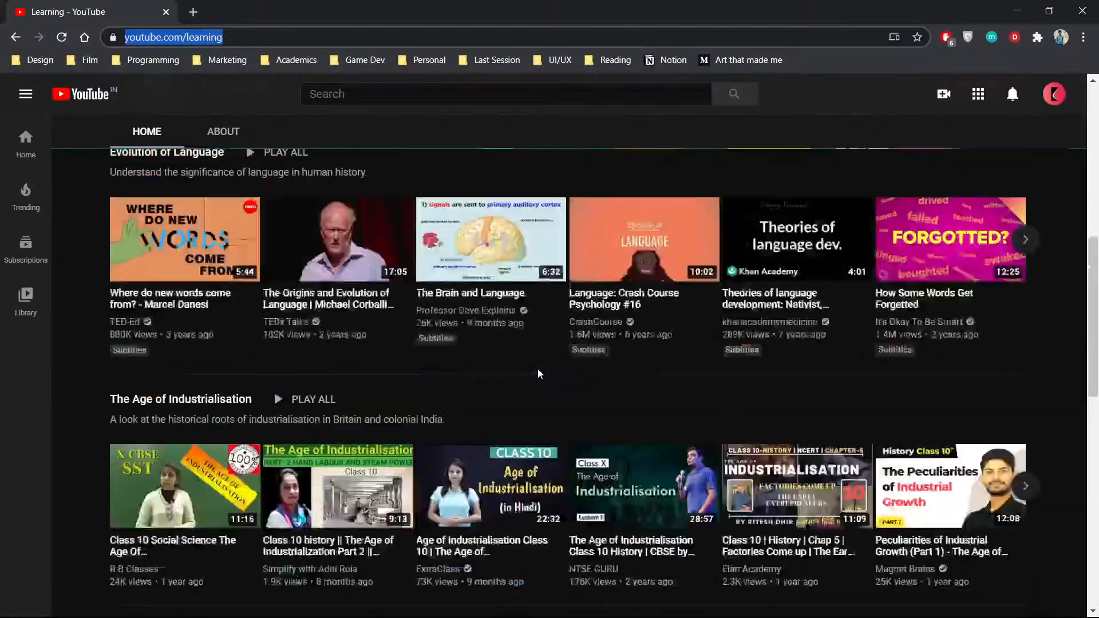
pyautogui.click(220, 381)
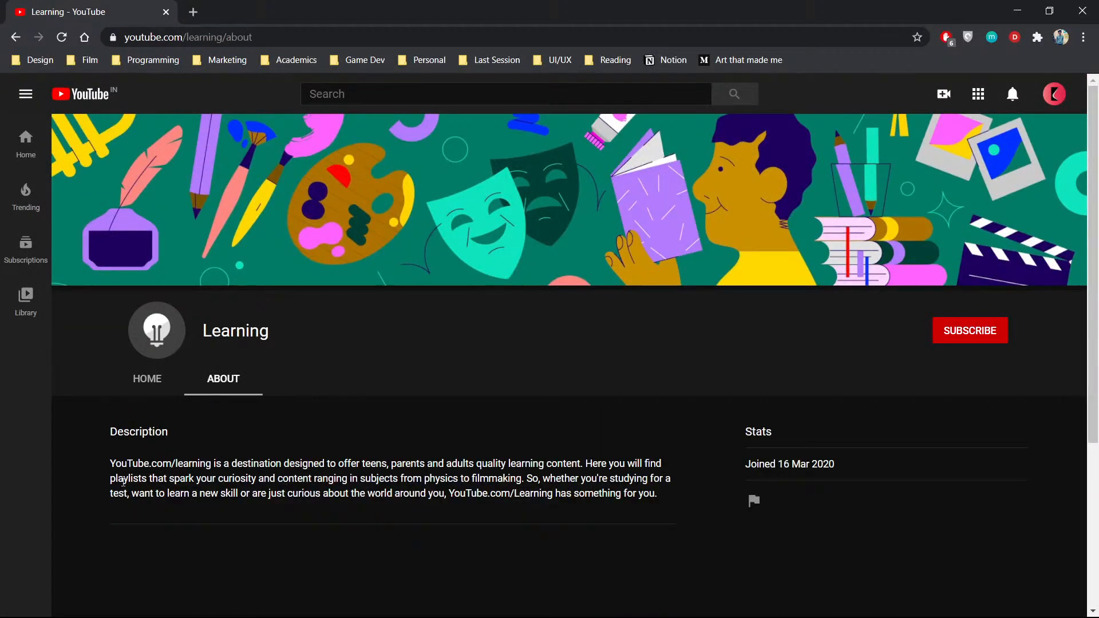
pyautogui.moveTo(98, 471); pyautogui.dragTo(755, 502)
pyautogui.click(754, 502)
pyautogui.click(596, 528)
pyautogui.click(167, 387)
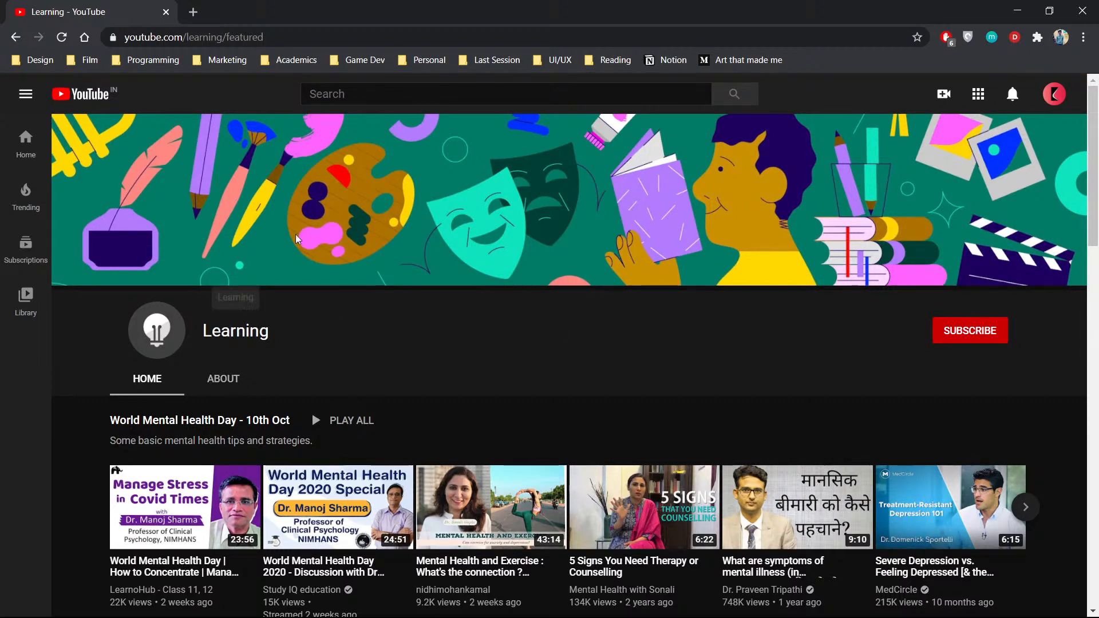
# - Search YouTube for "crash course film"
pyautogui.click(359, 100)
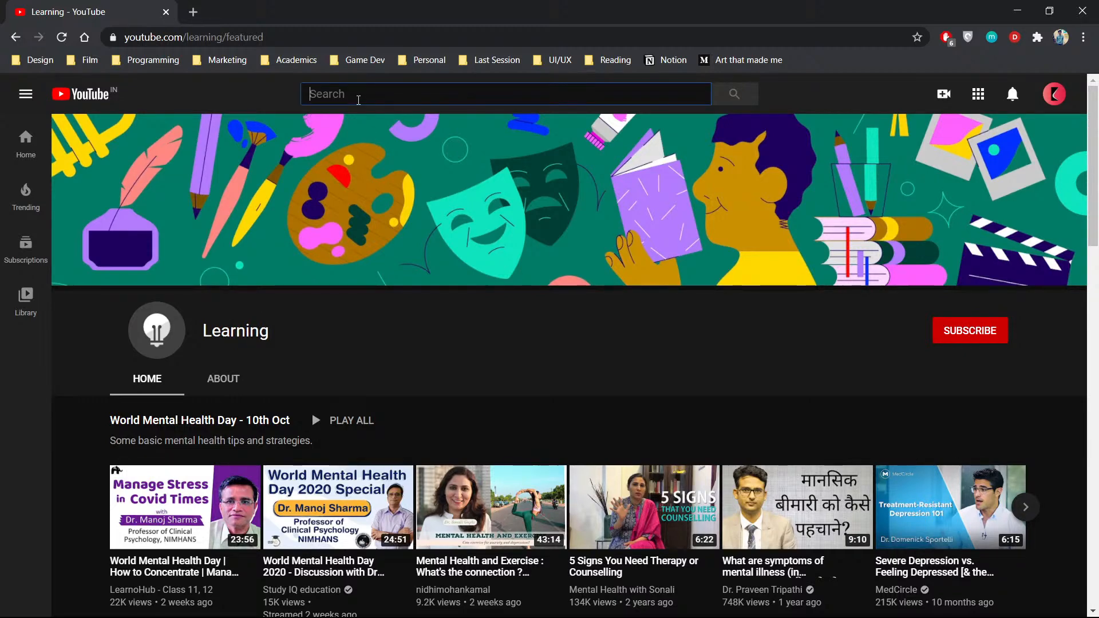
pyautogui.hotkey('alt', 'Tab')
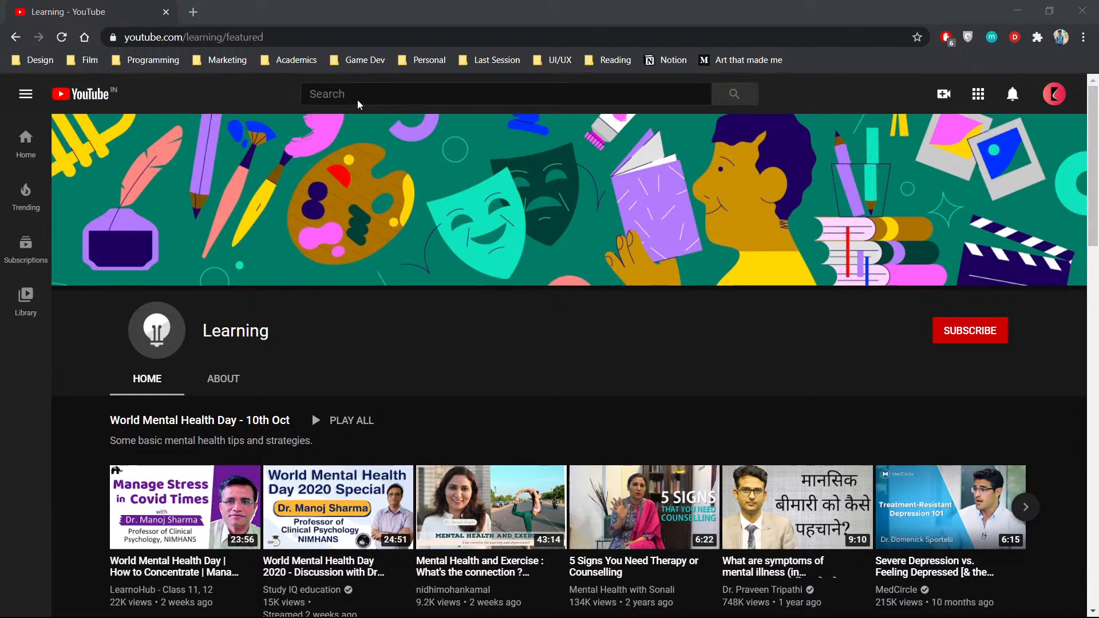
pyautogui.click(359, 102)
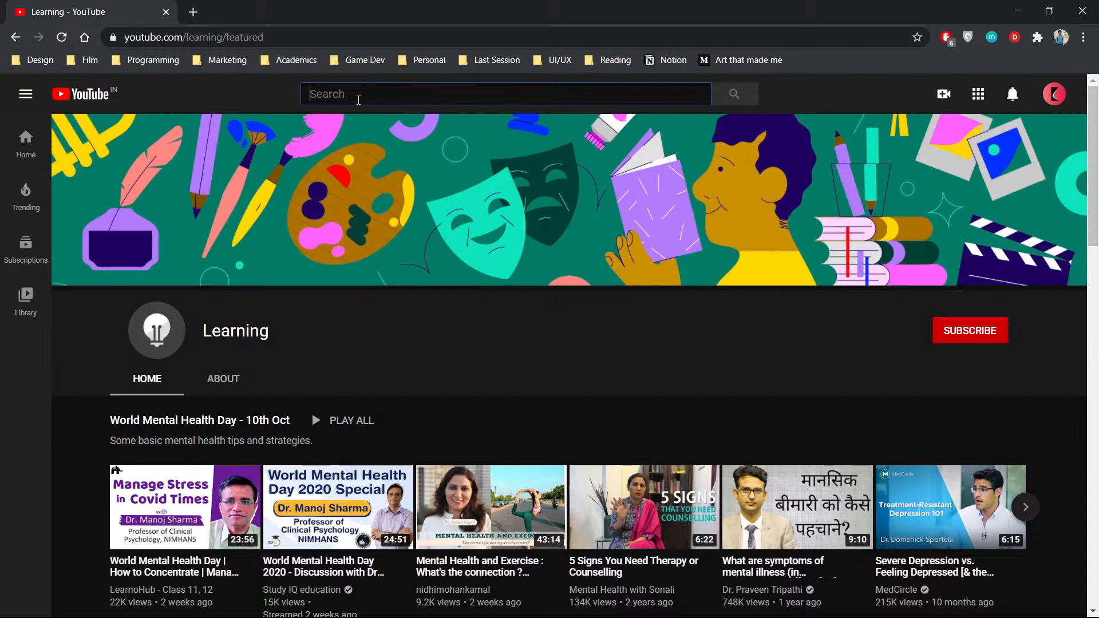
pyautogui.write('crash c')
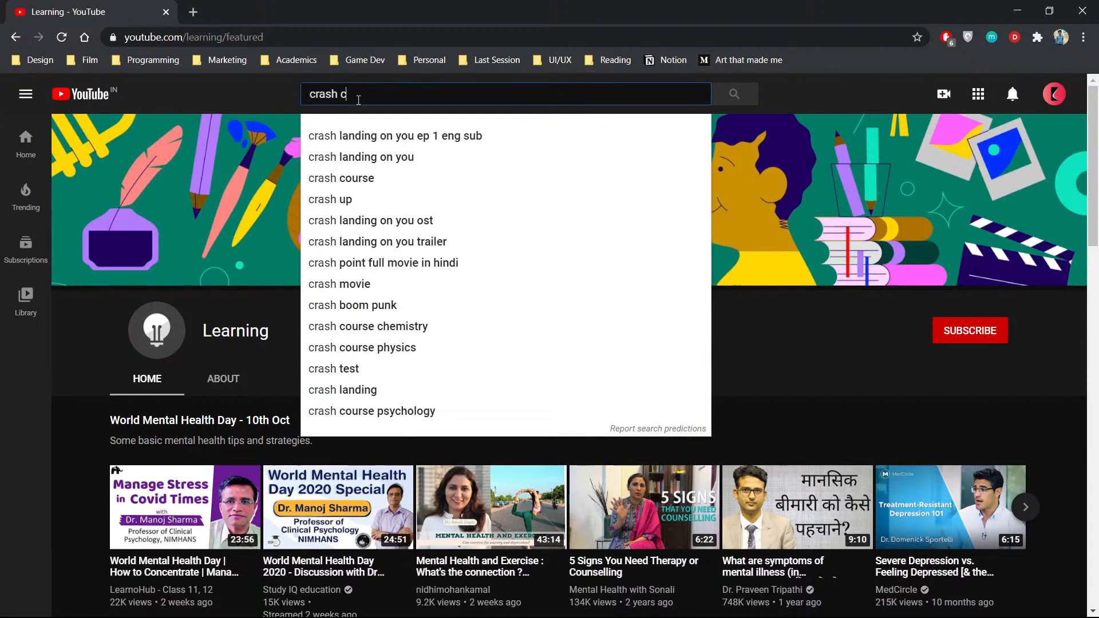
pyautogui.write('ourse film')
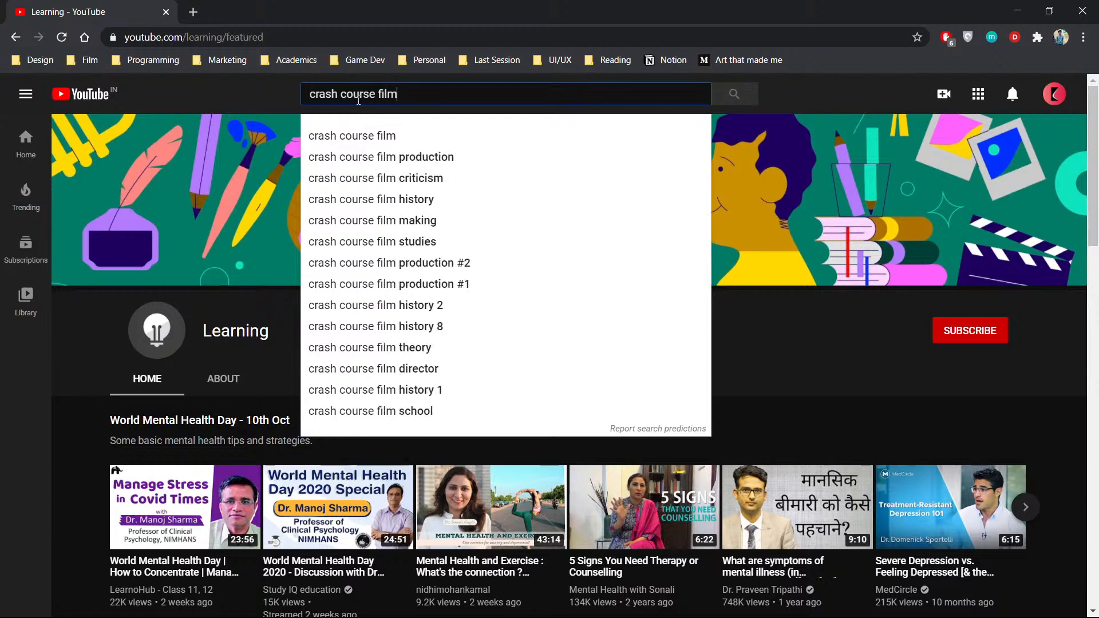
pyautogui.press('Return')
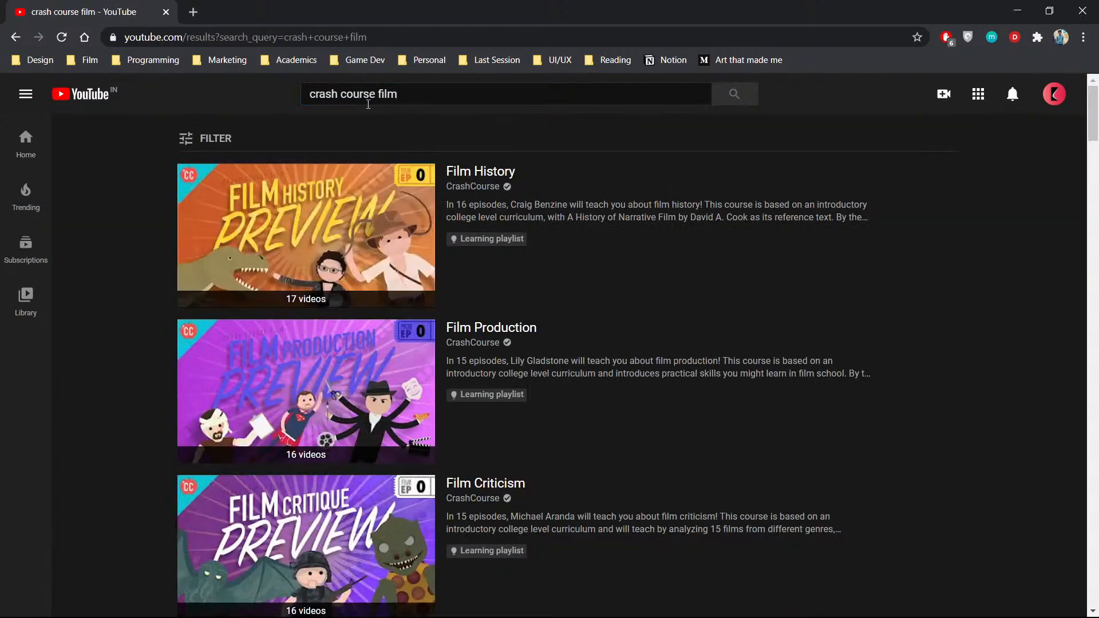
# - Open the Film History learning playlist, return to the search results and close the miniplayer
pyautogui.click(497, 174)
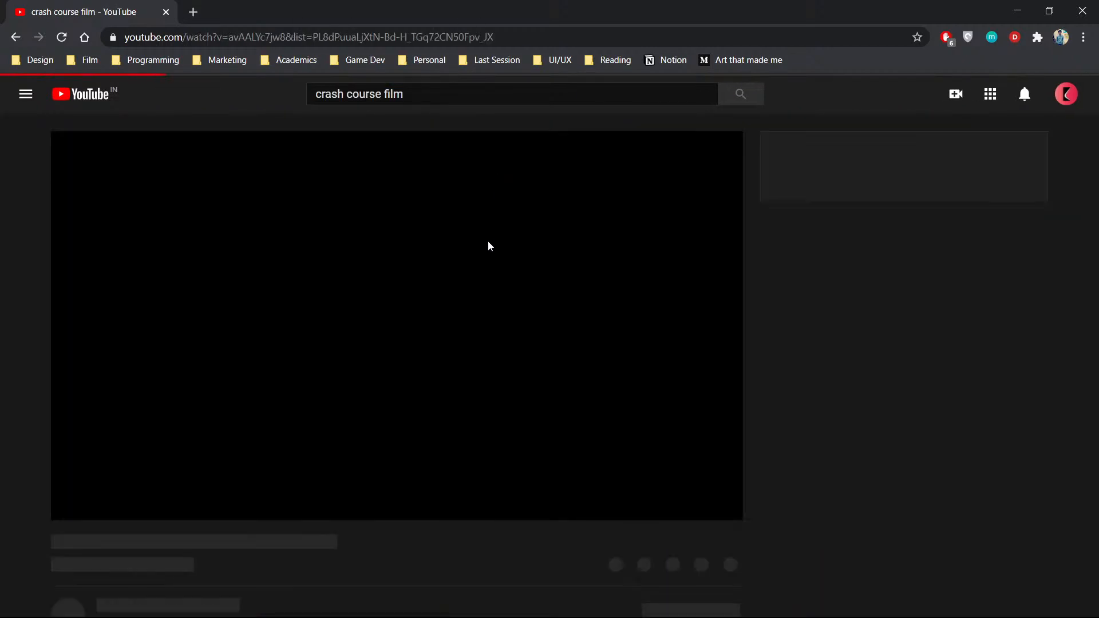
pyautogui.click(15, 37)
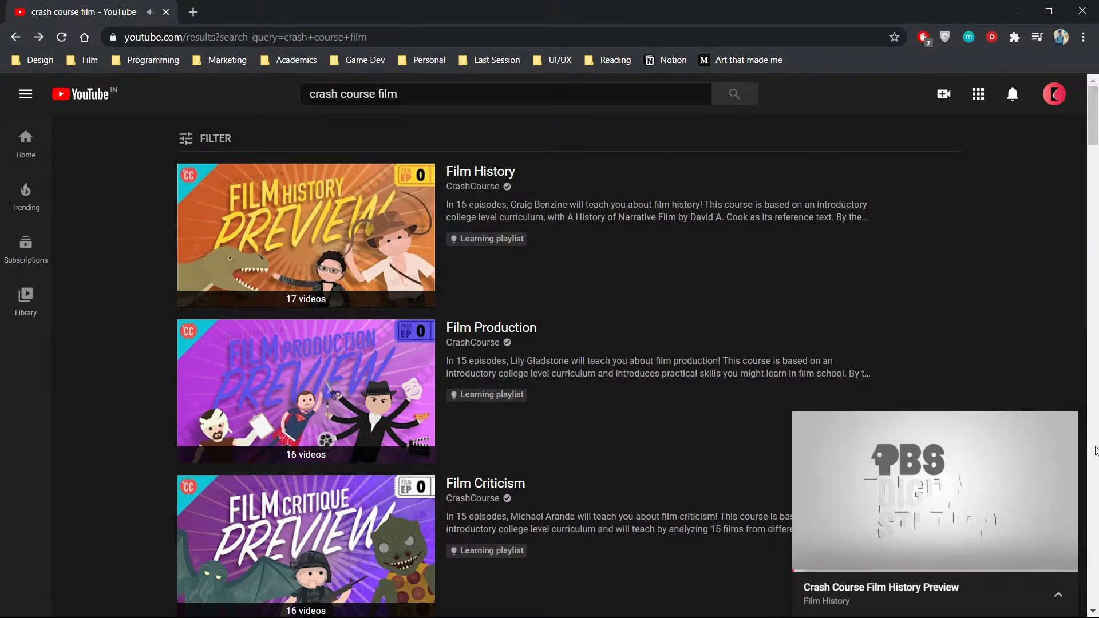
pyautogui.click(1064, 425)
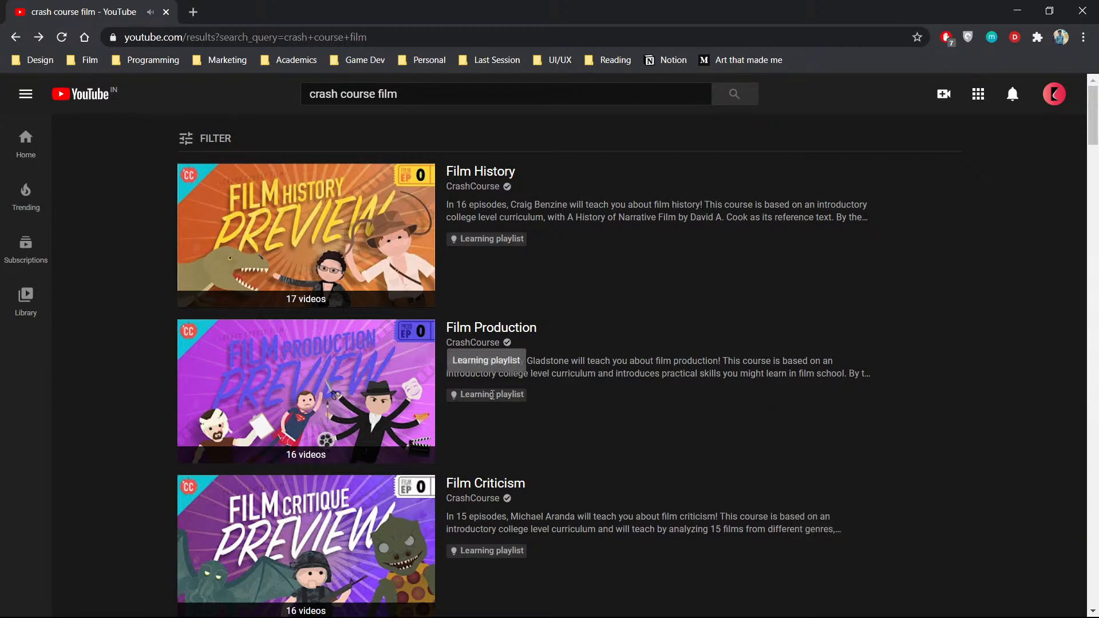
pyautogui.scroll(-10, 504, 373)
pyautogui.scroll(10, 500, 372)
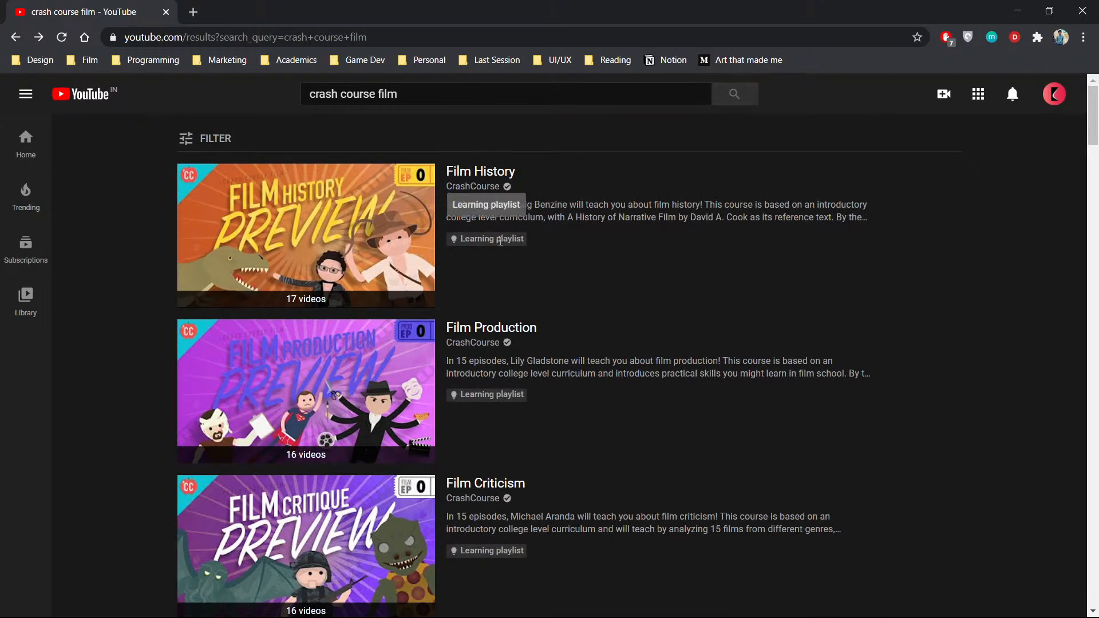
# - Reopen the Film History playlist to examine its list of episodes, then go back to the results without the miniplayer
pyautogui.click(411, 281)
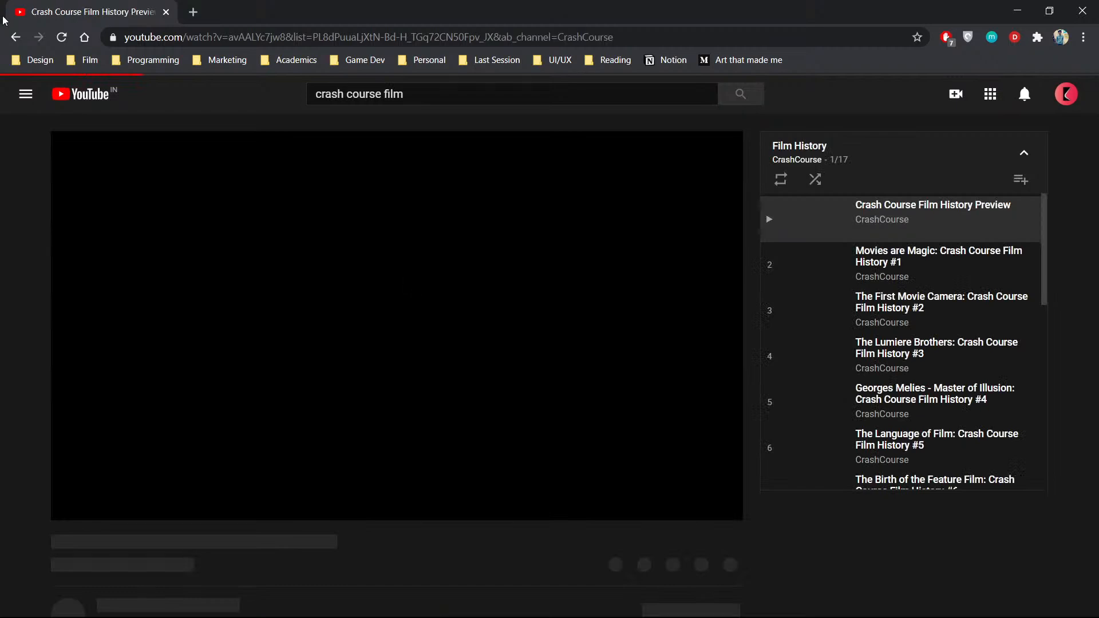
pyautogui.scroll(-5, 882, 263)
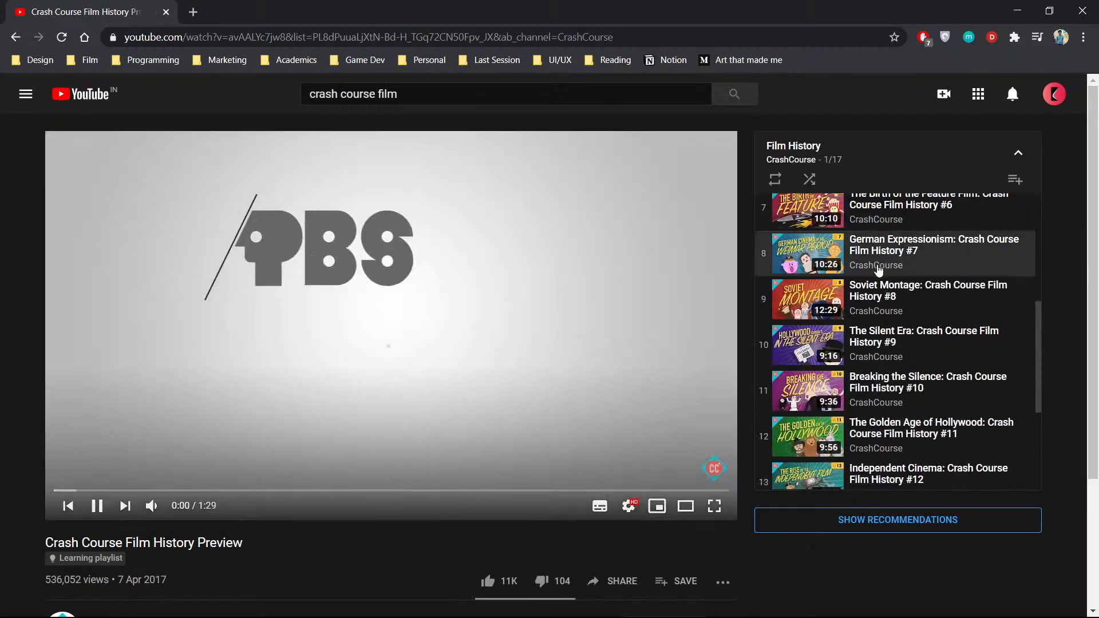
pyautogui.scroll(5, 879, 269)
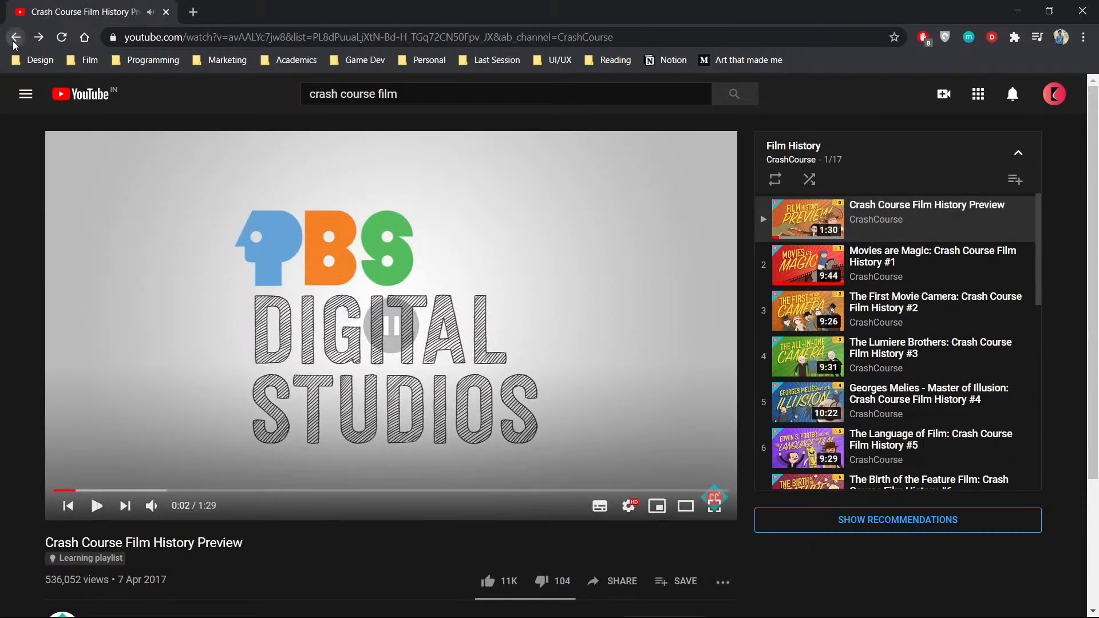
pyautogui.click(15, 39)
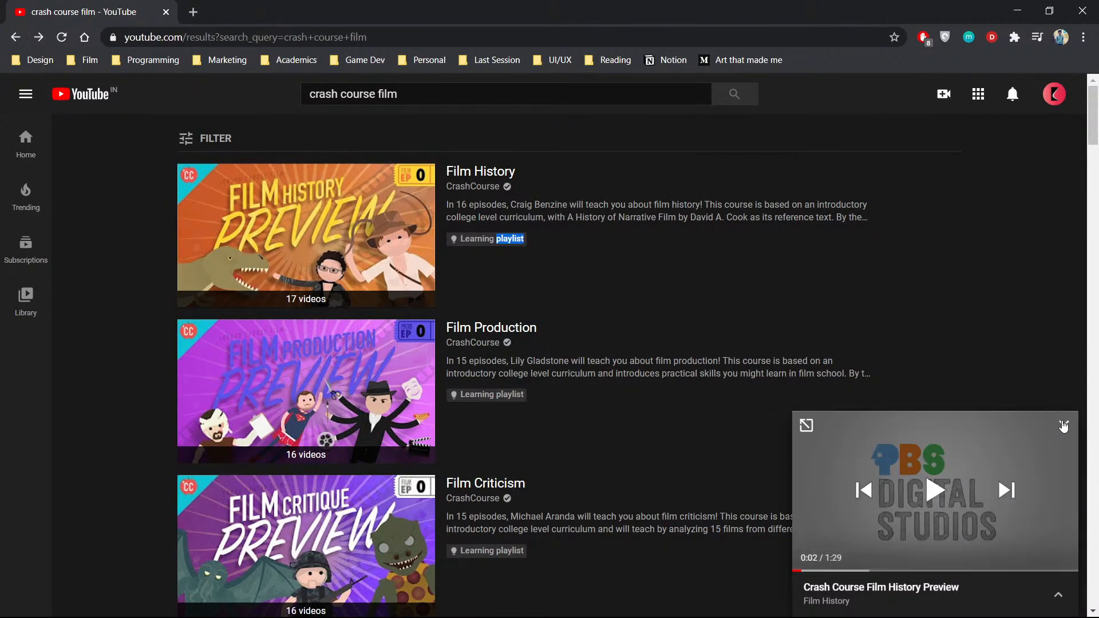
pyautogui.click(1064, 426)
# - Look through the remaining "crash course film" results and open the CrashCourse channel from the Film History result
pyautogui.scroll(-10, 424, 436)
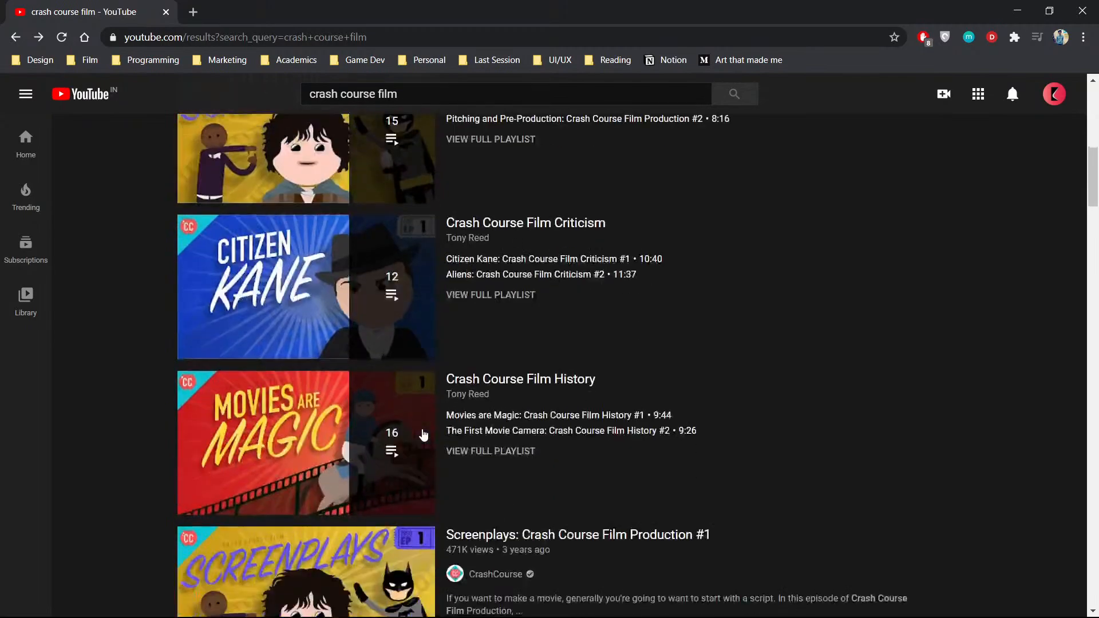
pyautogui.scroll(-9, 423, 435)
pyautogui.scroll(6, 491, 385)
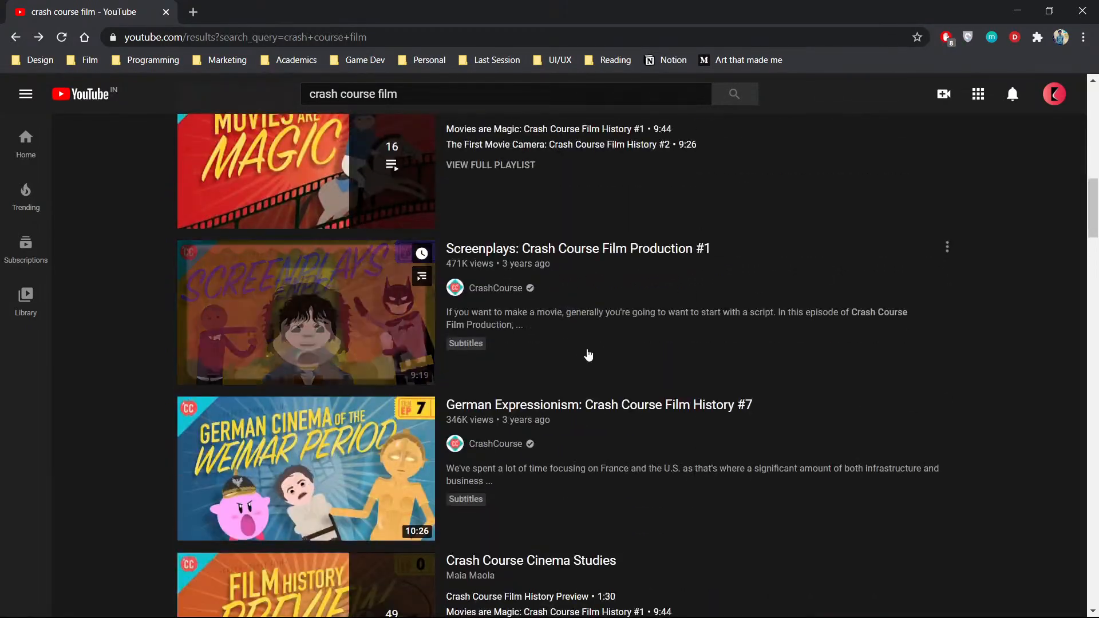
pyautogui.scroll(-15, 584, 360)
pyautogui.scroll(20, 583, 365)
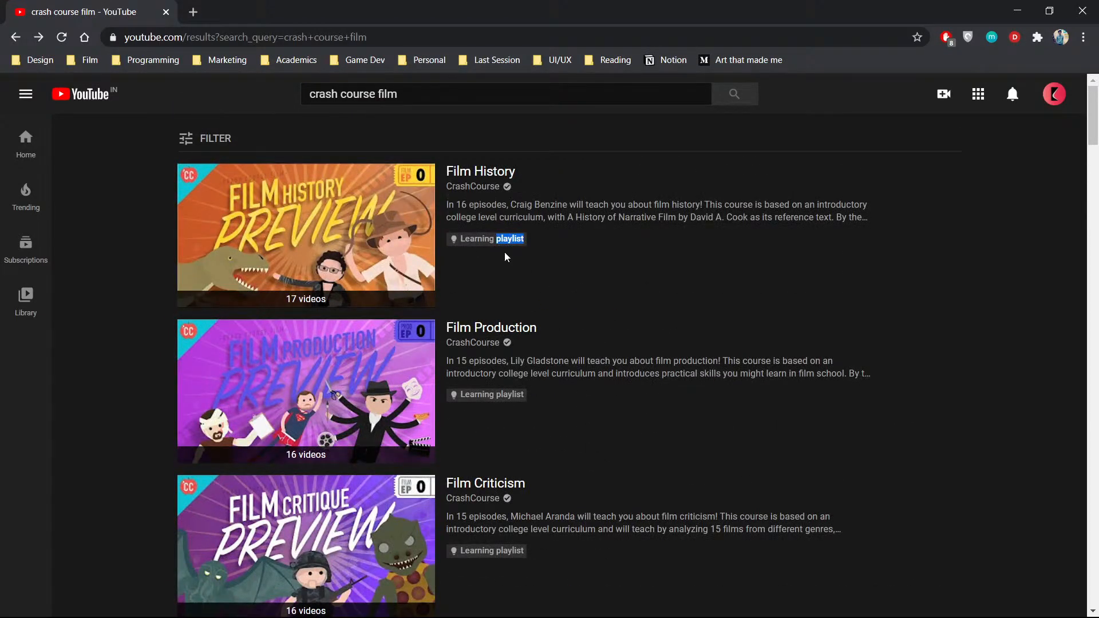
pyautogui.click(471, 189)
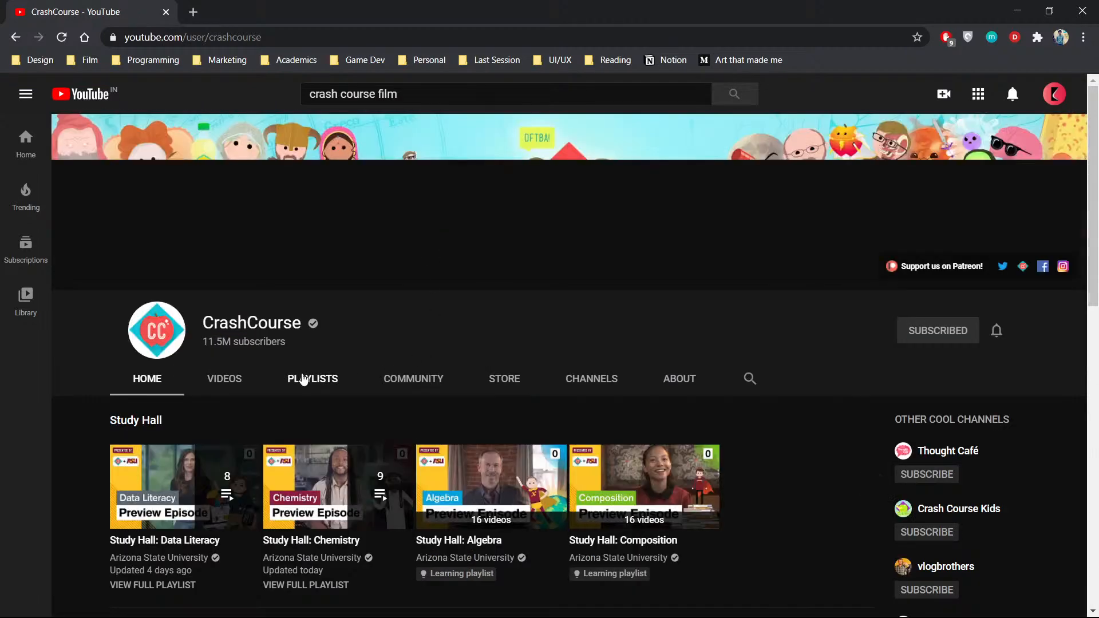
# - Show the CrashCourse channel's playlists, open the full Organic Chemistry playlist to examine its layout, and return to the playlists
pyautogui.click(311, 387)
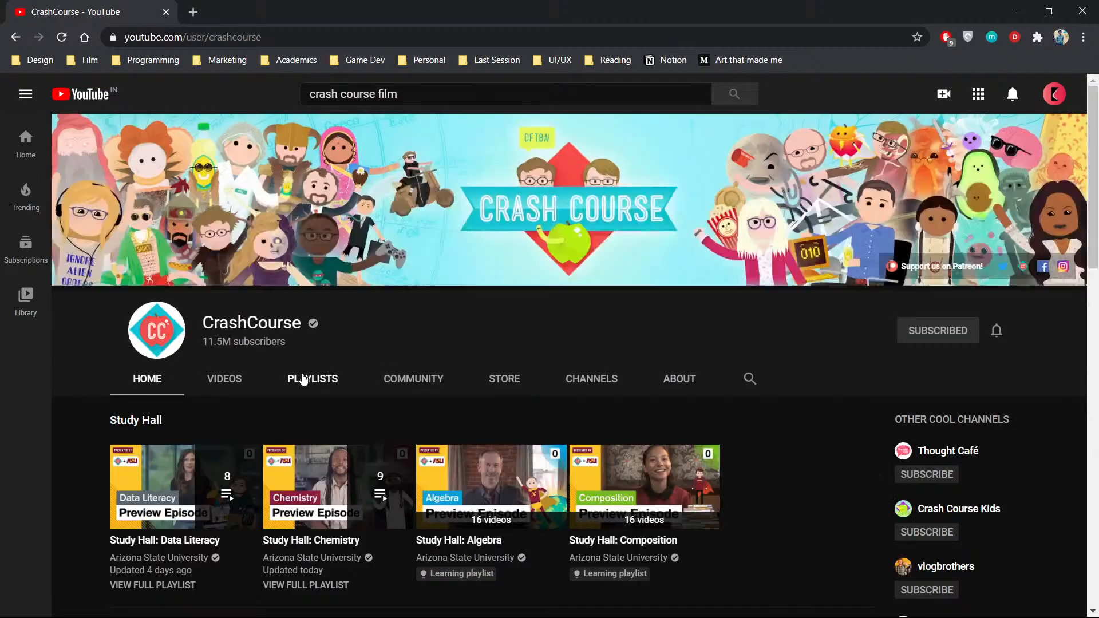
pyautogui.scroll(-3, 320, 381)
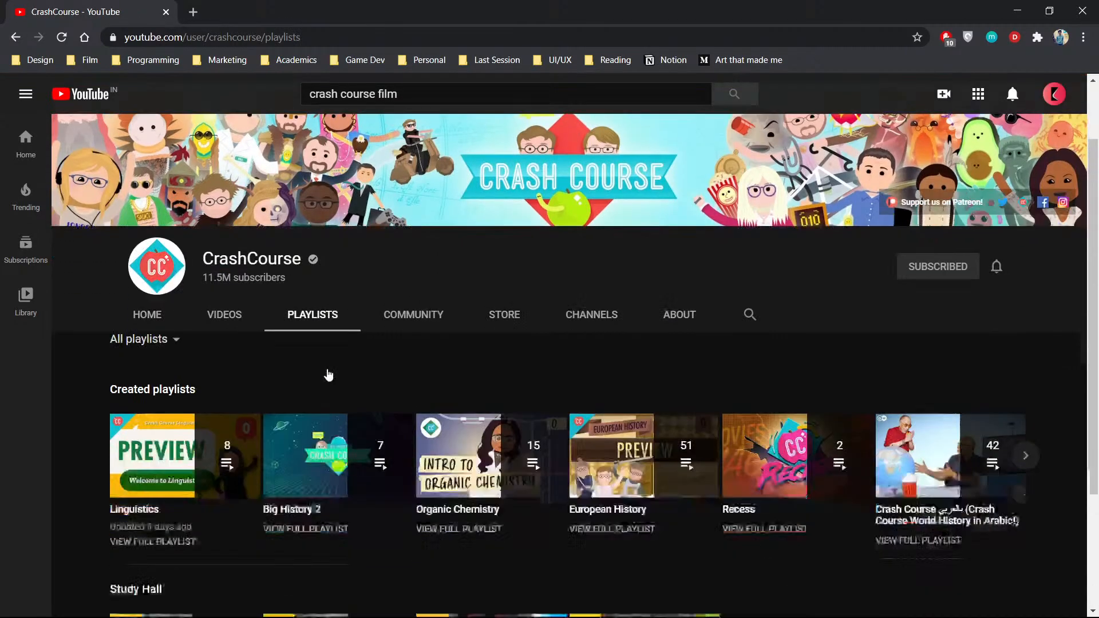
pyautogui.scroll(-2, 328, 375)
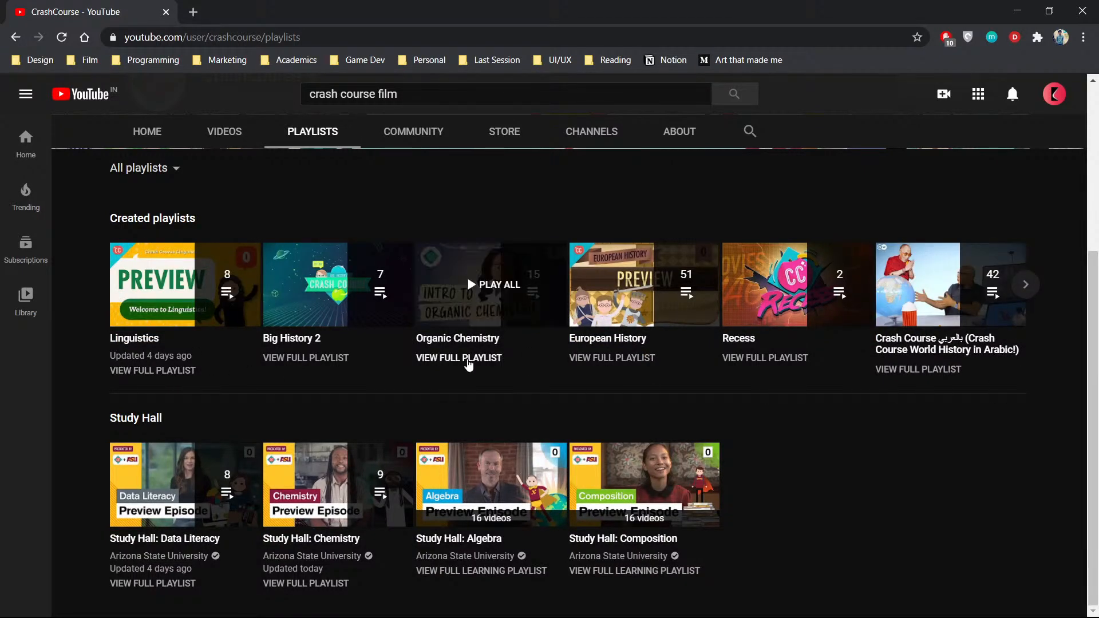
pyautogui.click(467, 358)
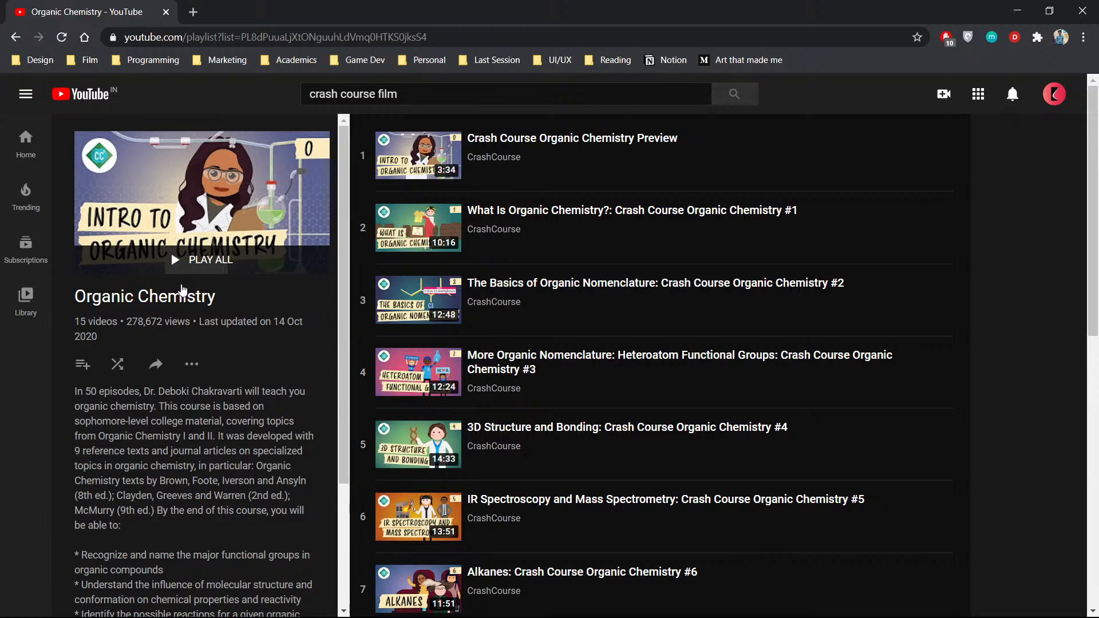
pyautogui.scroll(-3, 189, 359)
pyautogui.scroll(3, 187, 360)
pyautogui.click(16, 37)
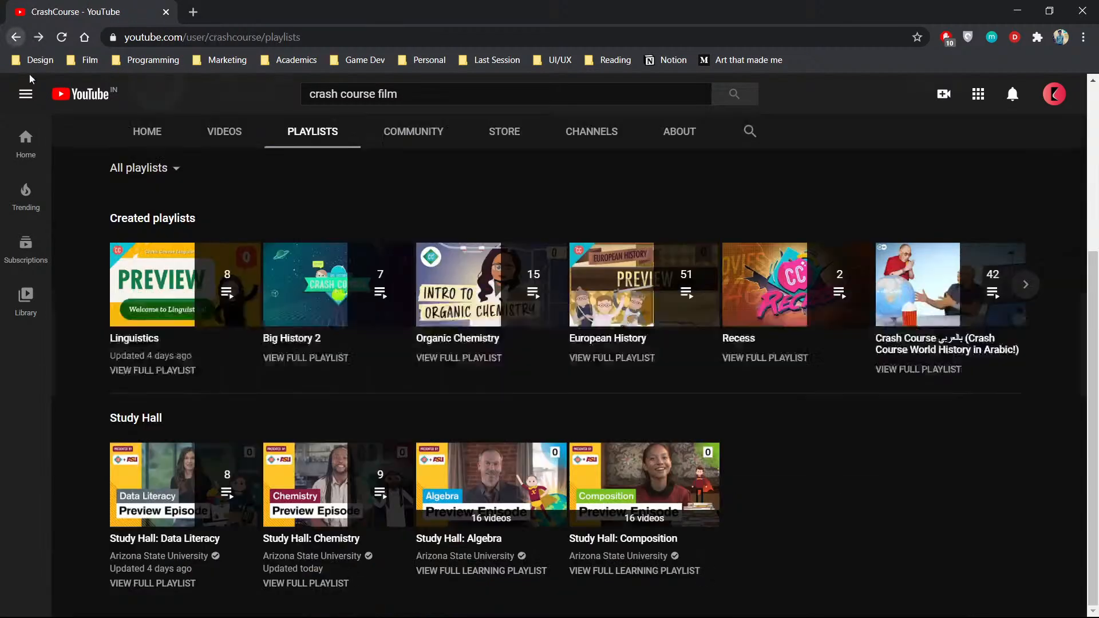
# - Browse the channel's created playlists, view the full Linguistics playlist, and go back to the "crash course film" results
pyautogui.click(1025, 285)
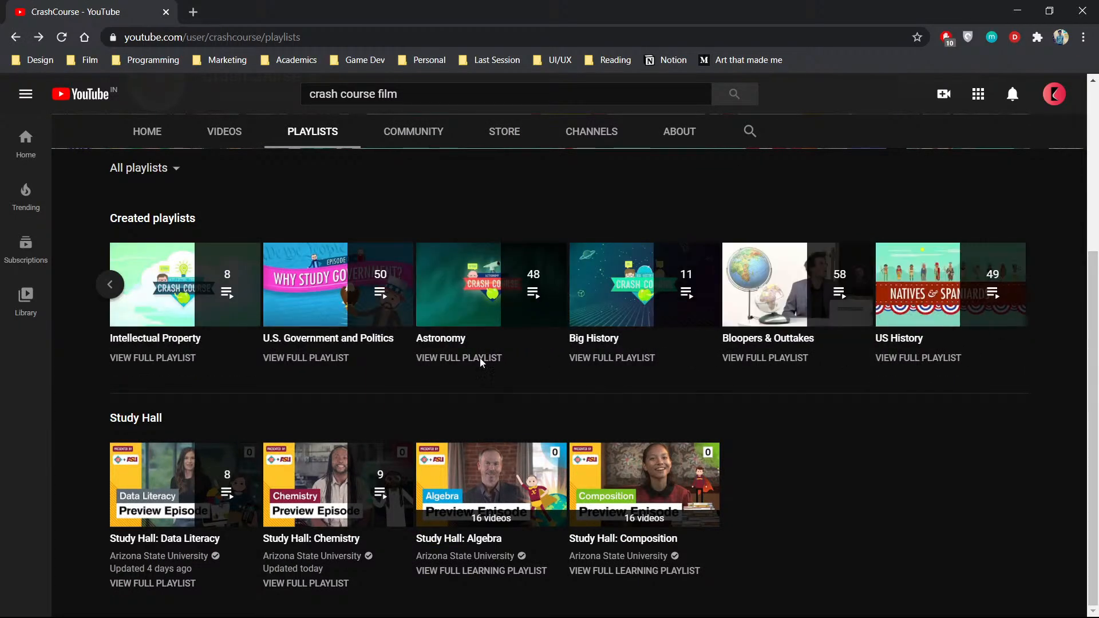
pyautogui.click(99, 289)
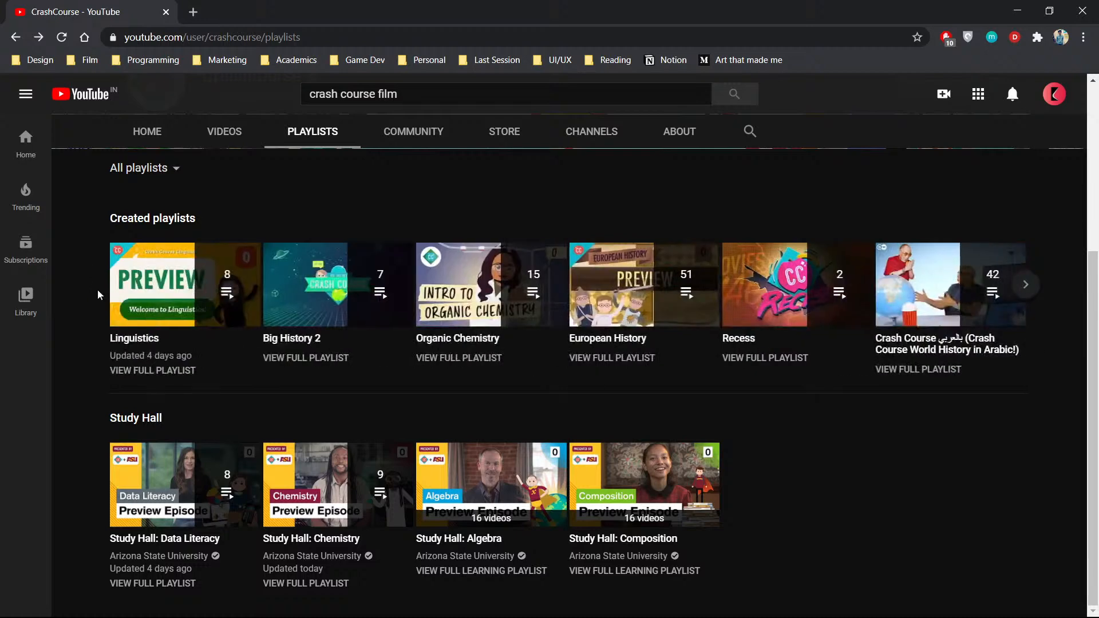
pyautogui.click(168, 371)
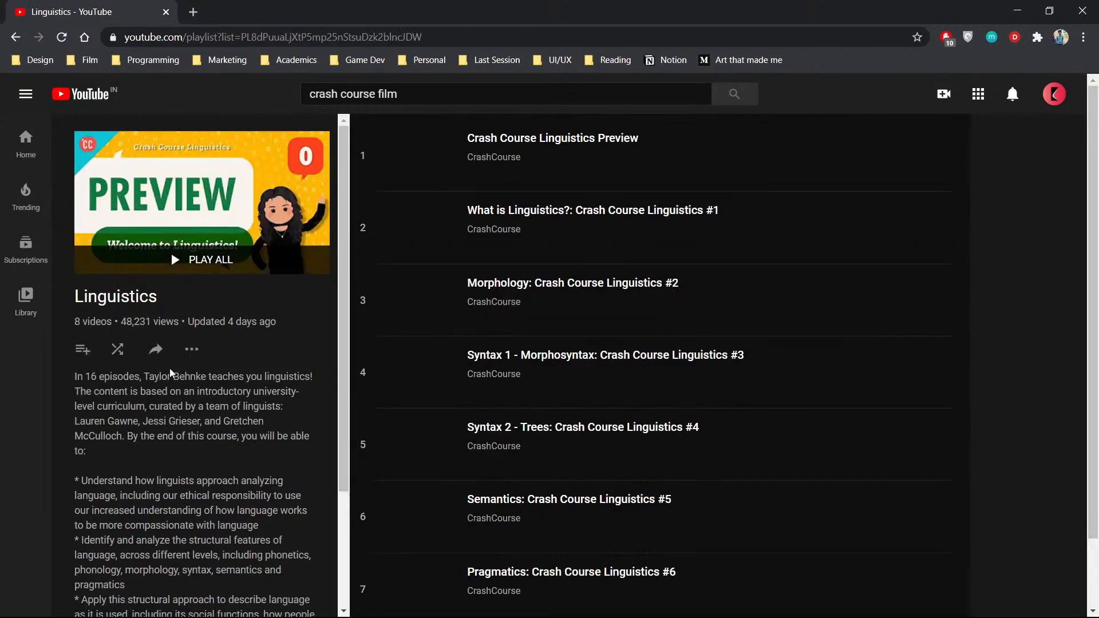
pyautogui.click(17, 37)
pyautogui.click(22, 39)
pyautogui.click(22, 39)
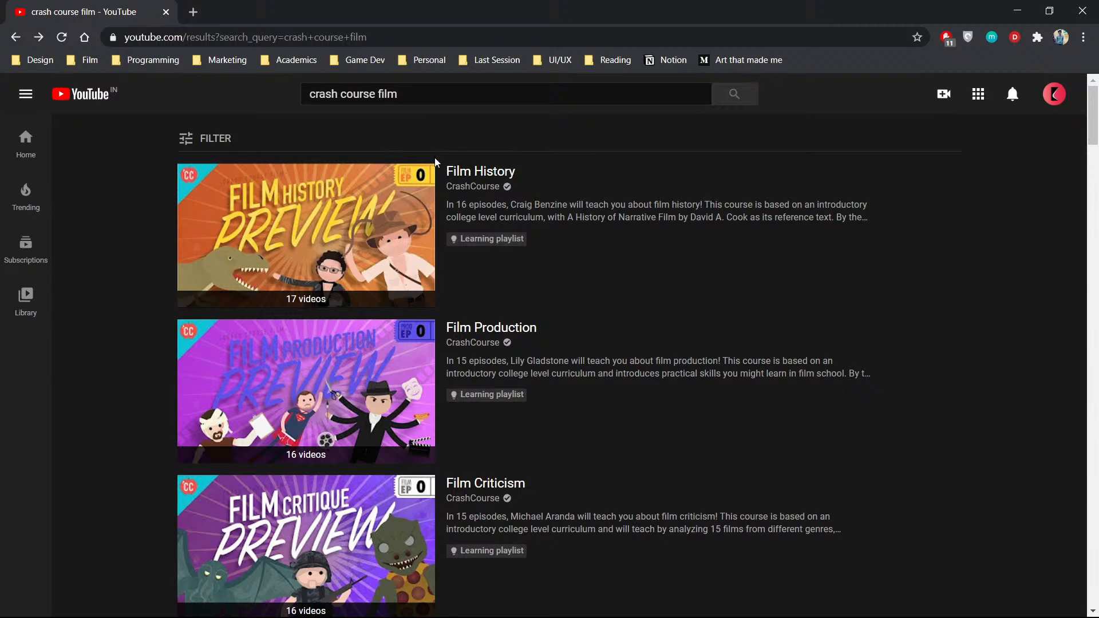
# - Open the Film History learning playlist, pause its preview video and examine the expanded description and page
pyautogui.click(486, 174)
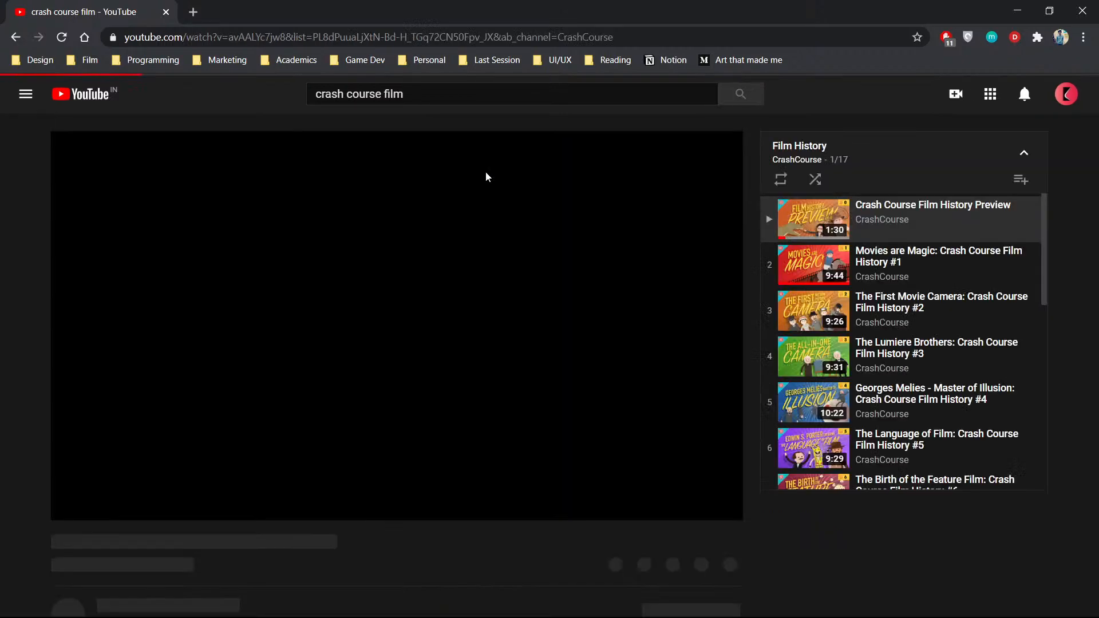
pyautogui.click(596, 319)
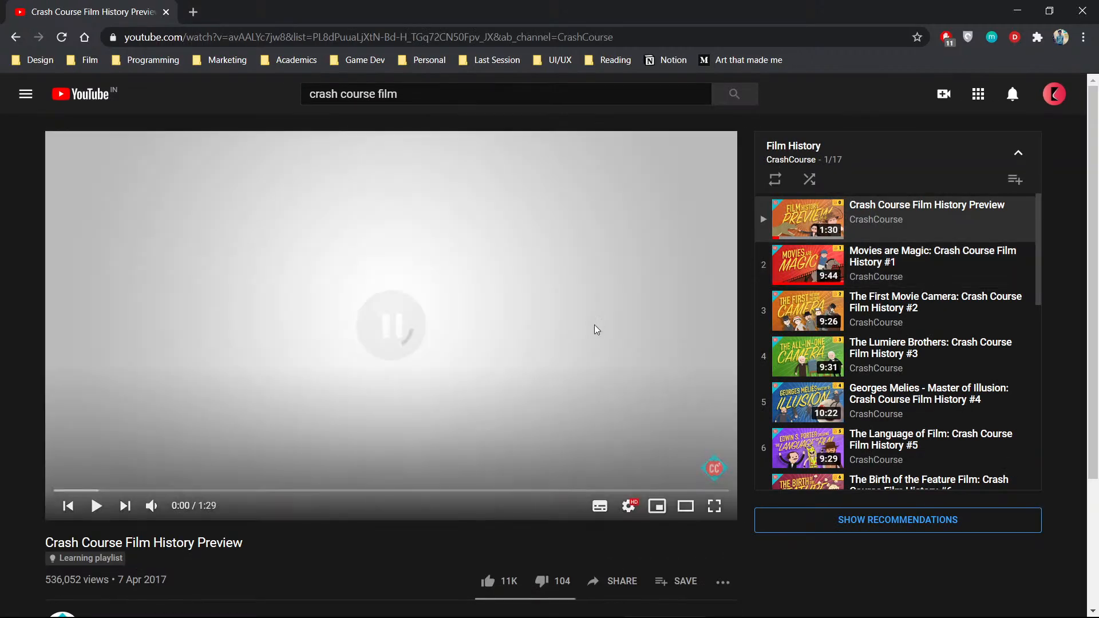
pyautogui.scroll(-3, 480, 362)
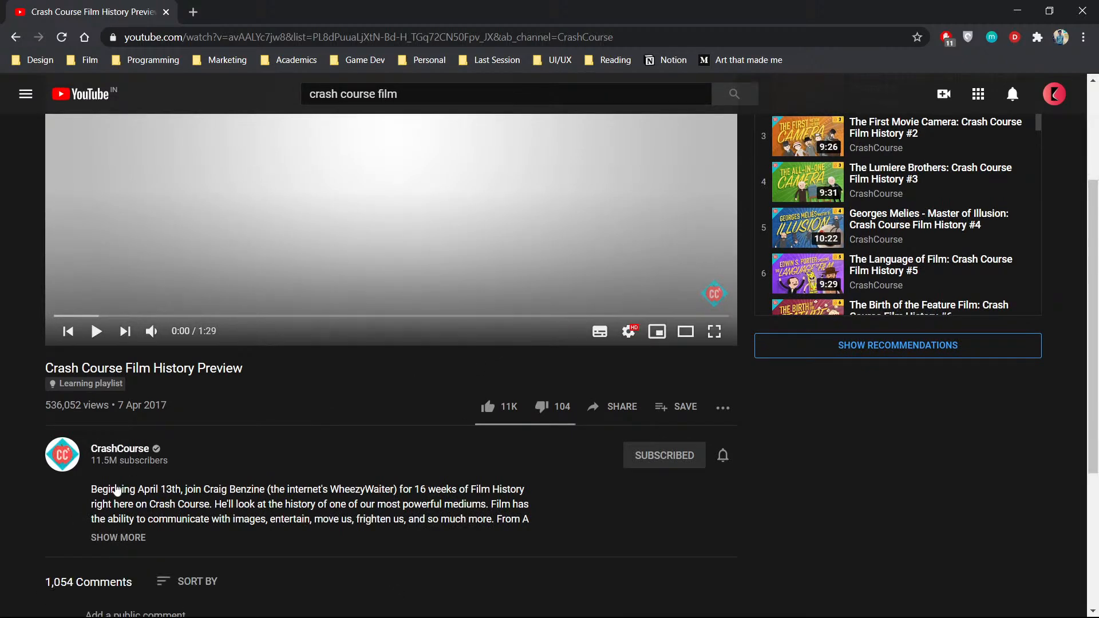
pyautogui.click(132, 534)
pyautogui.scroll(-5, 140, 521)
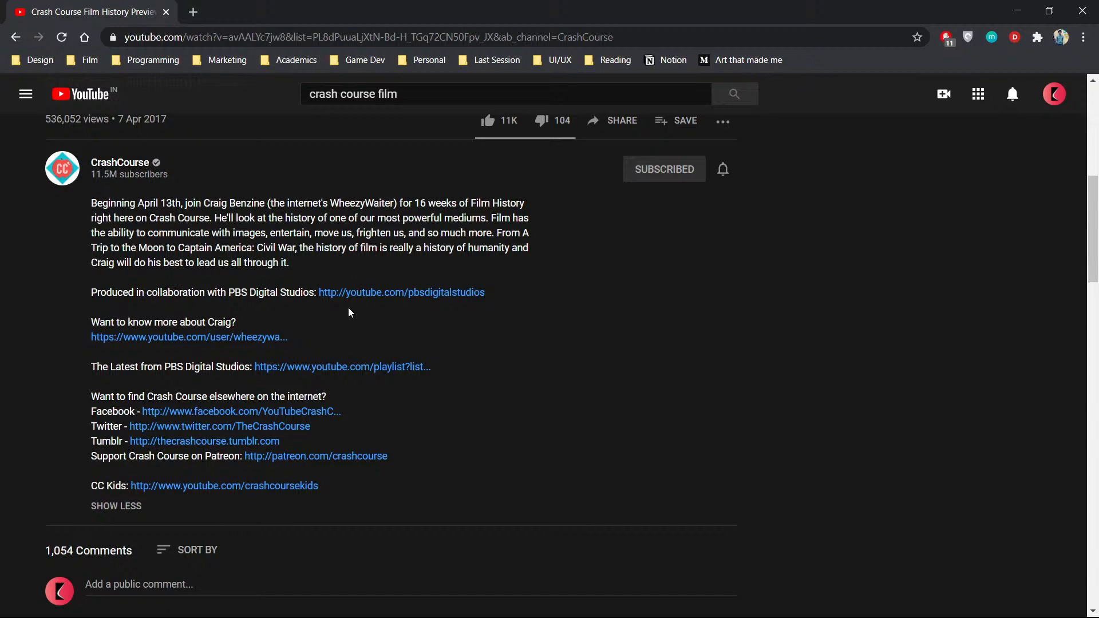
pyautogui.scroll(-1, 338, 331)
pyautogui.scroll(9, 564, 343)
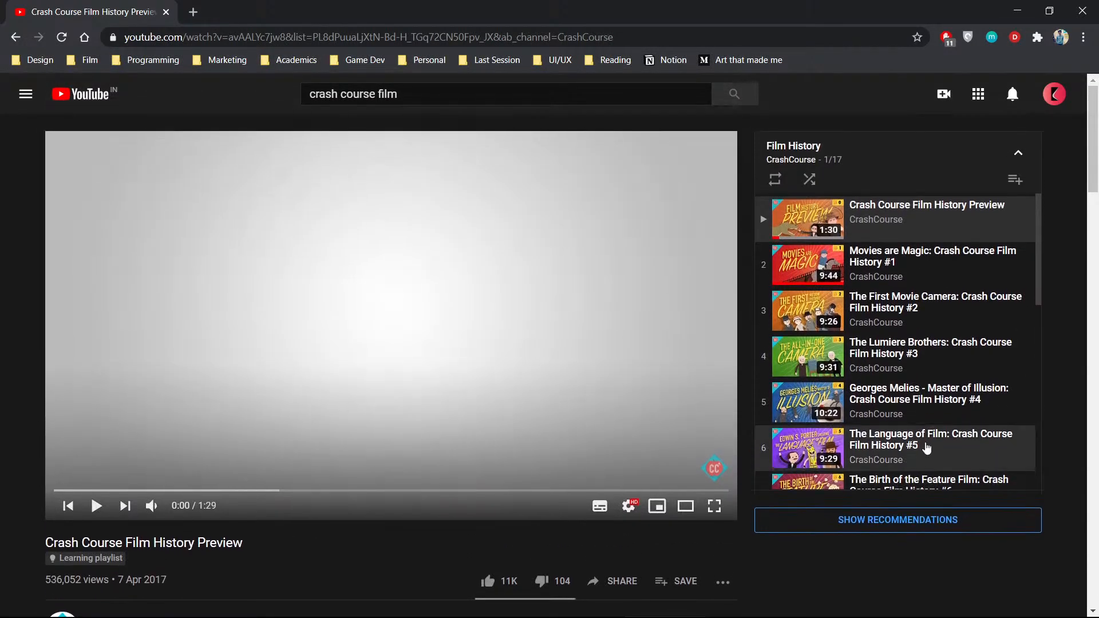
# - Return to the "crash course film" results, close the miniplayer and compare the learning playlists with the other results
pyautogui.click(16, 38)
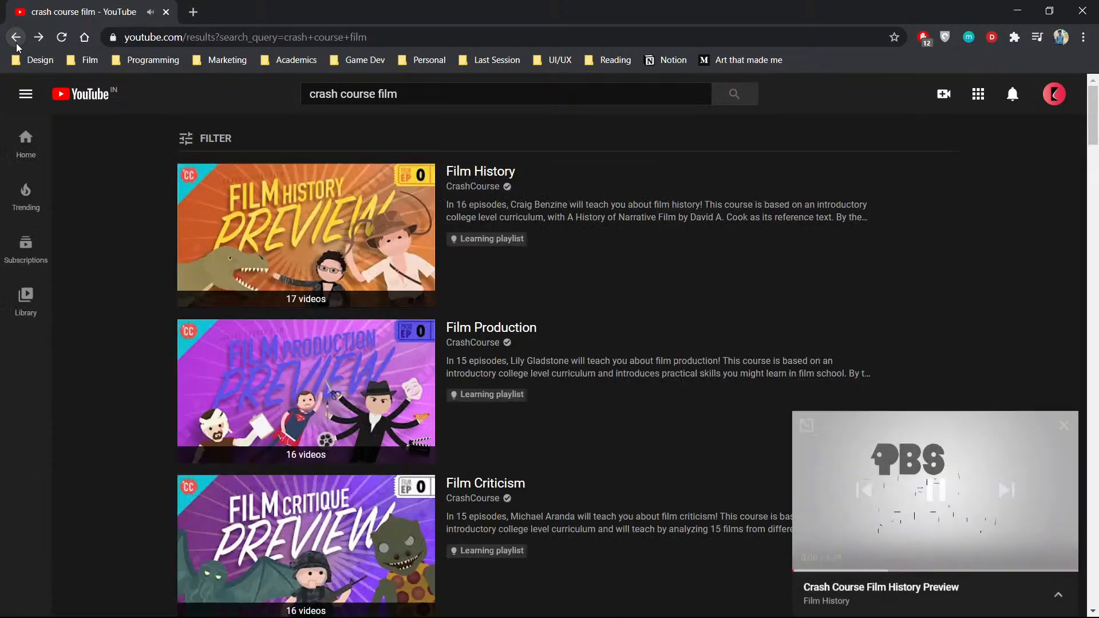
pyautogui.click(1064, 426)
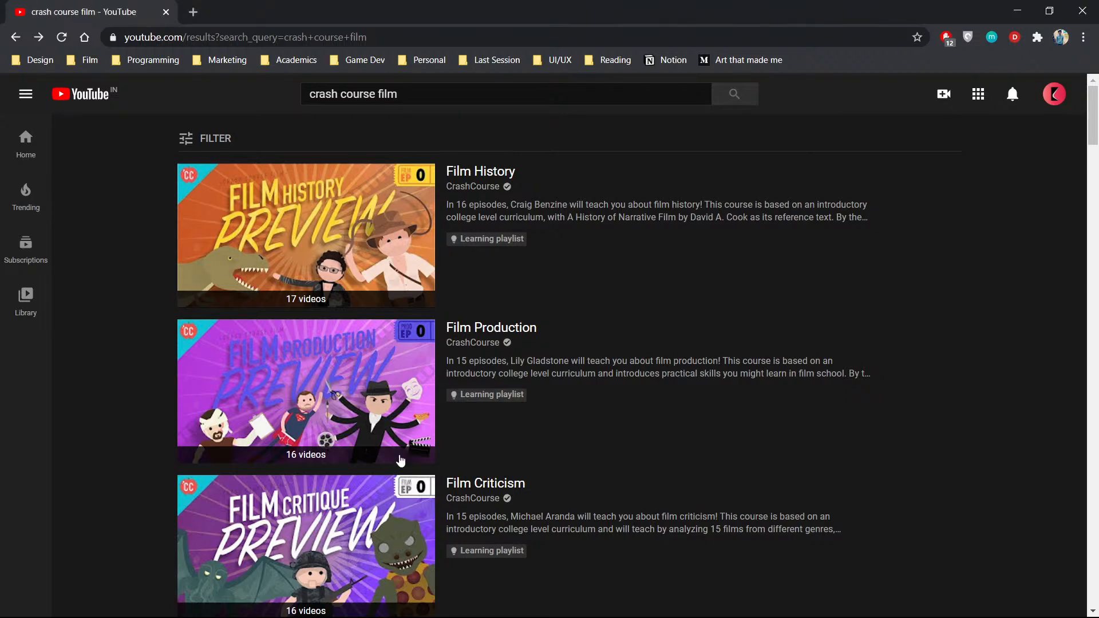
pyautogui.scroll(-5, 358, 144)
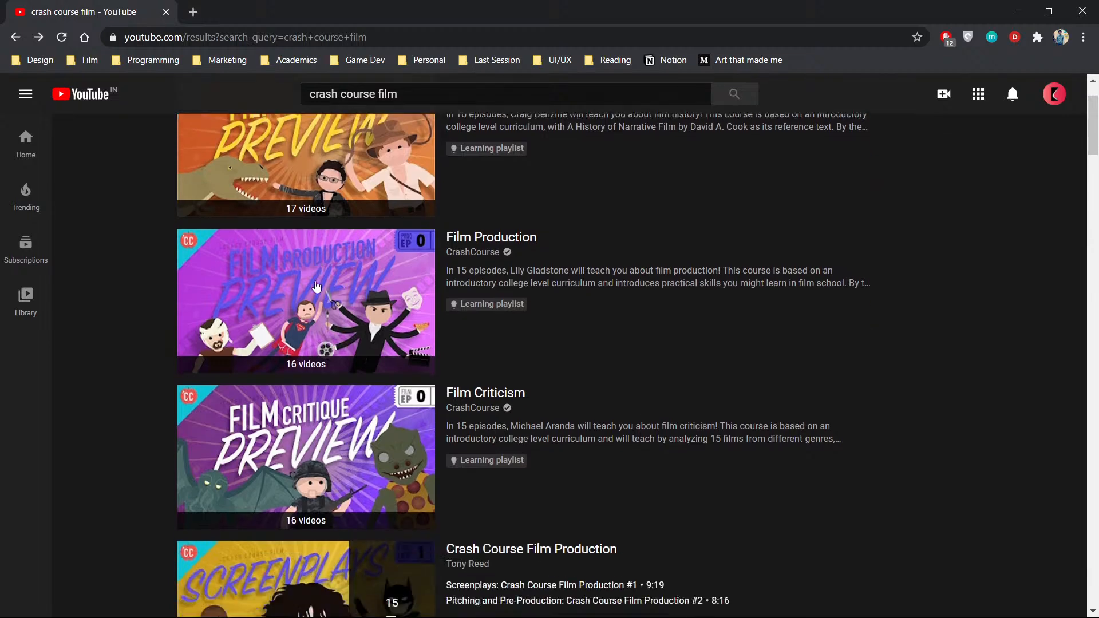
pyautogui.scroll(2, 490, 292)
pyautogui.scroll(2, 491, 292)
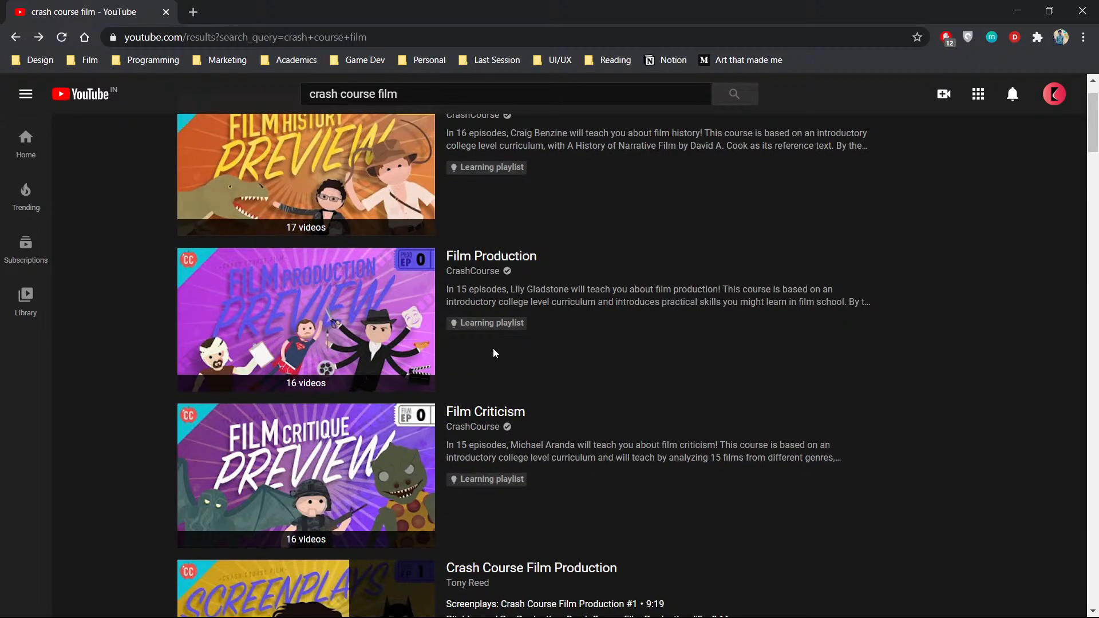
pyautogui.scroll(-16, 493, 355)
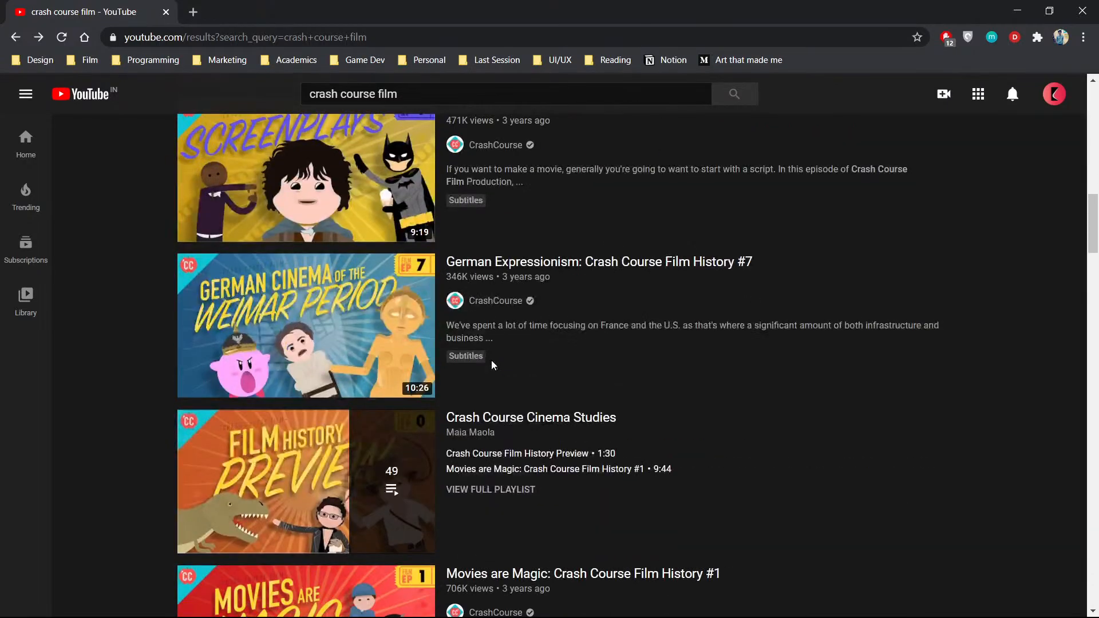
pyautogui.scroll(-20, 492, 360)
pyautogui.scroll(-17, 492, 360)
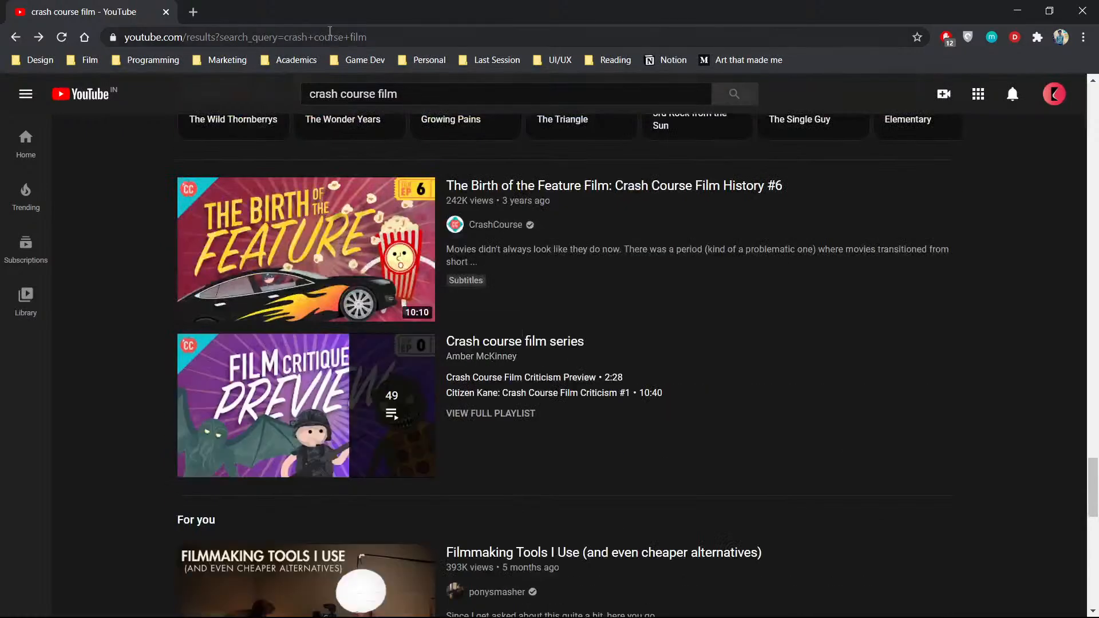
# - Search YouTube for "learning playlist"
pyautogui.click(403, 93)
pyautogui.write('learning playlist')
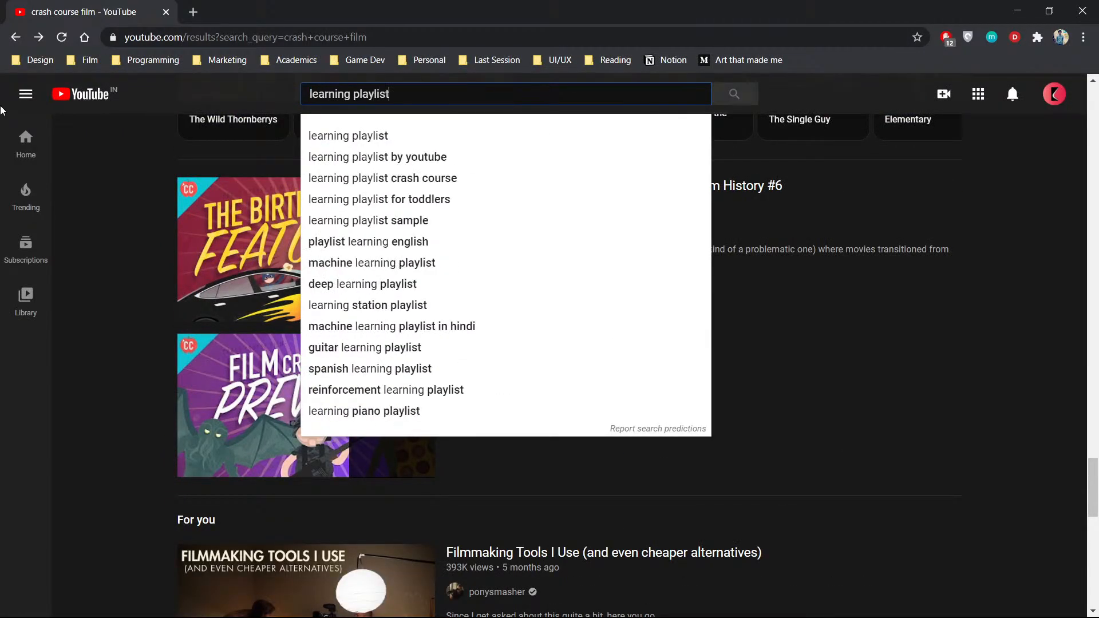
pyautogui.press('Return')
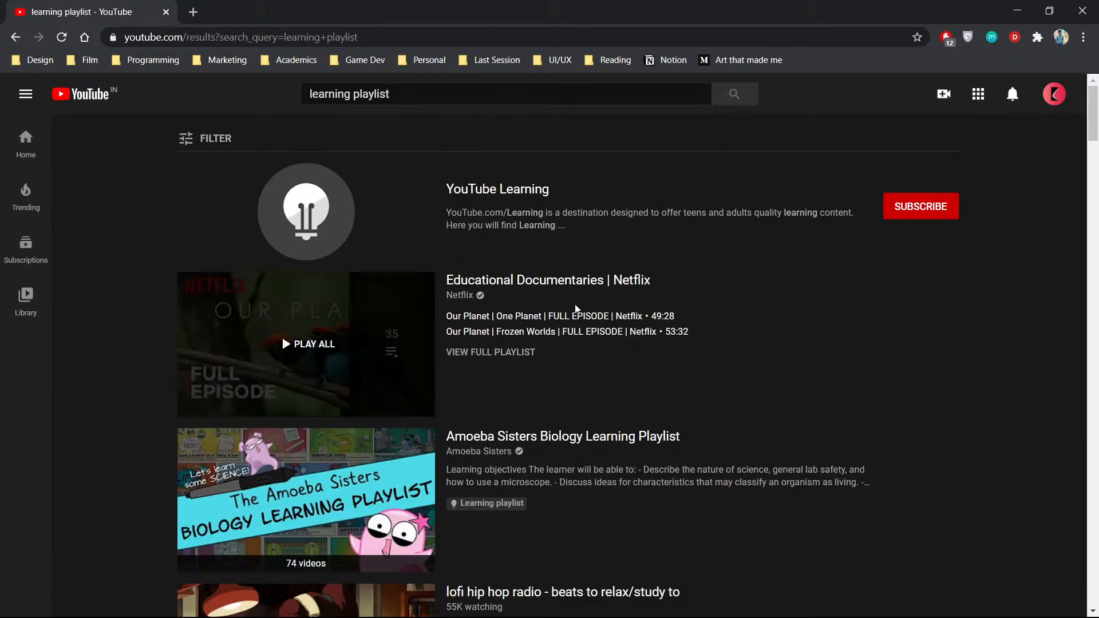
# - Look through the "learning playlist" results and open the Amoeba Sisters Biology Learning Playlist
pyautogui.scroll(-3, 524, 298)
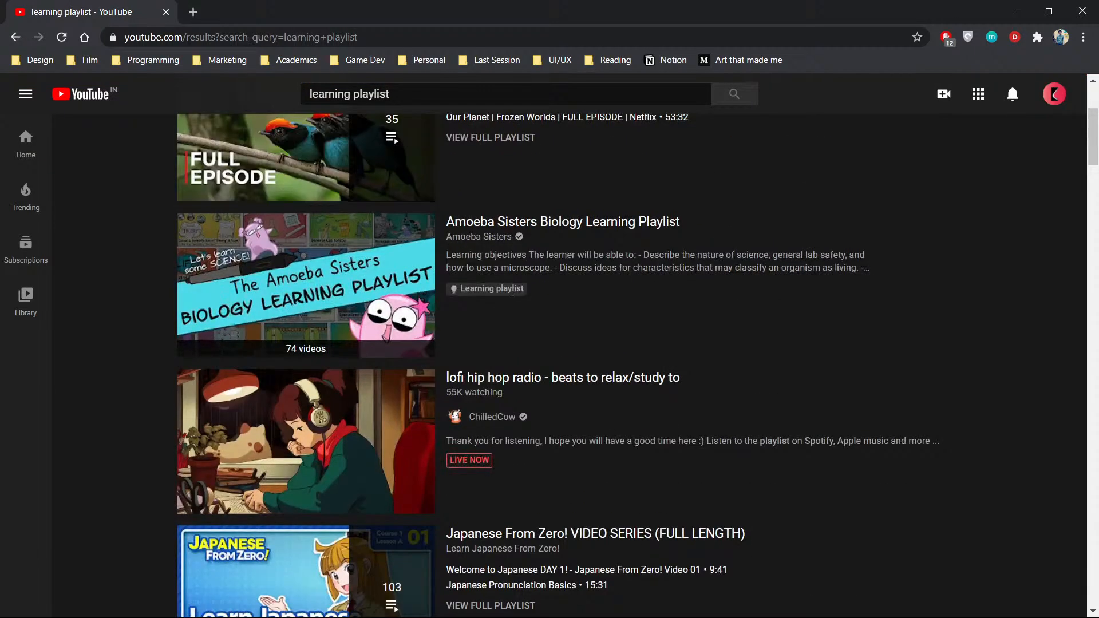
pyautogui.scroll(-3, 511, 291)
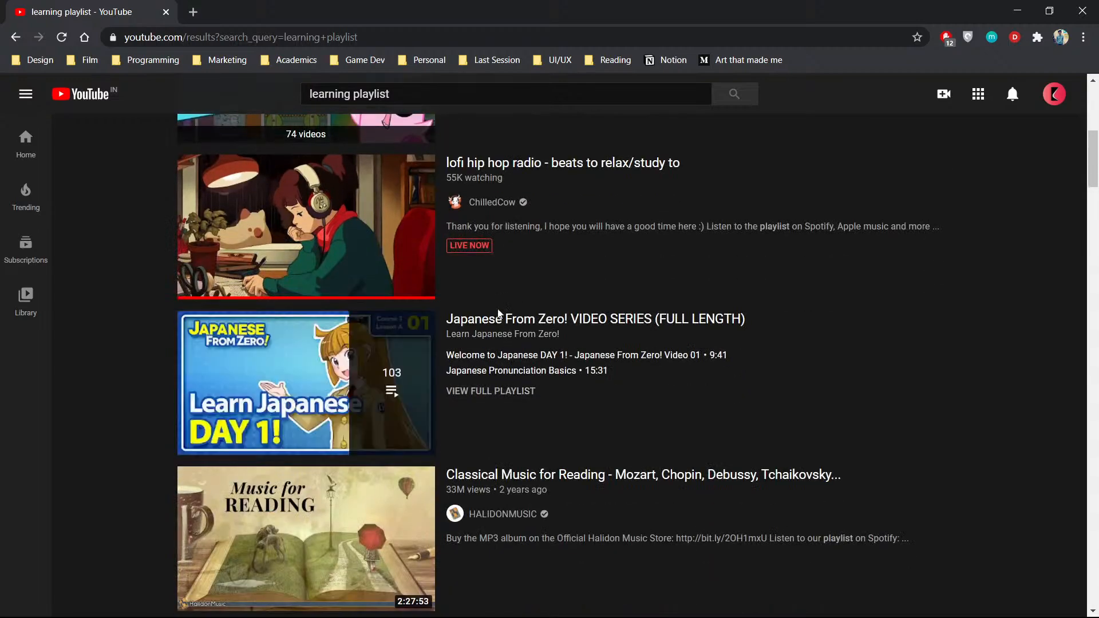
pyautogui.scroll(2, 517, 305)
pyautogui.scroll(1, 475, 330)
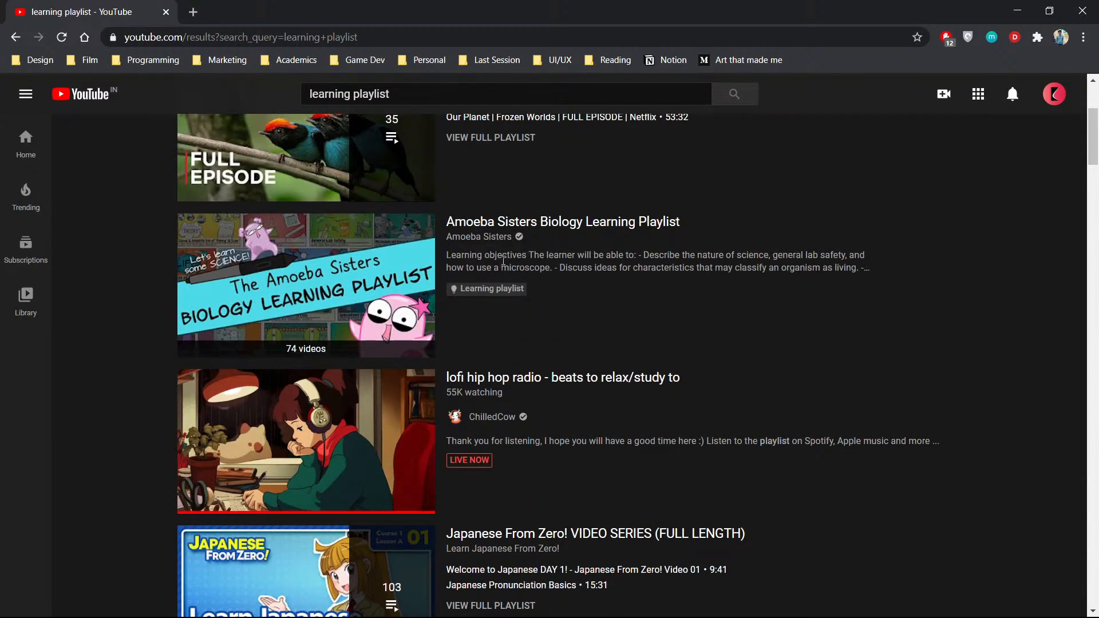
pyautogui.click(565, 222)
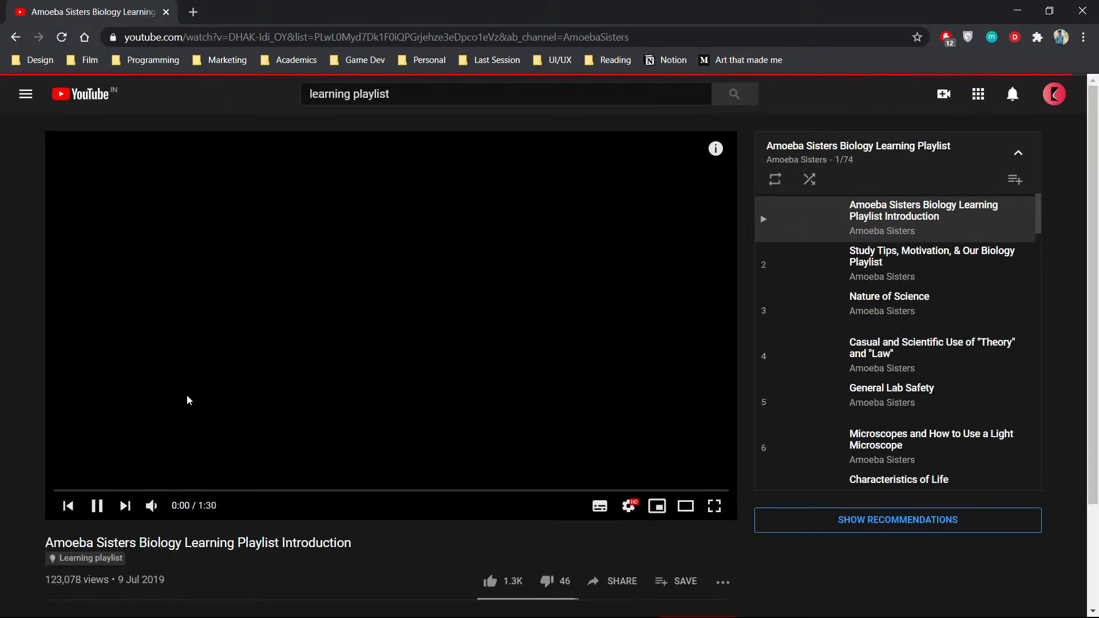
# - Examine the playlist introduction video's page, including its learning playlist label, episode list and expanded description
pyautogui.scroll(-2, 6, 458)
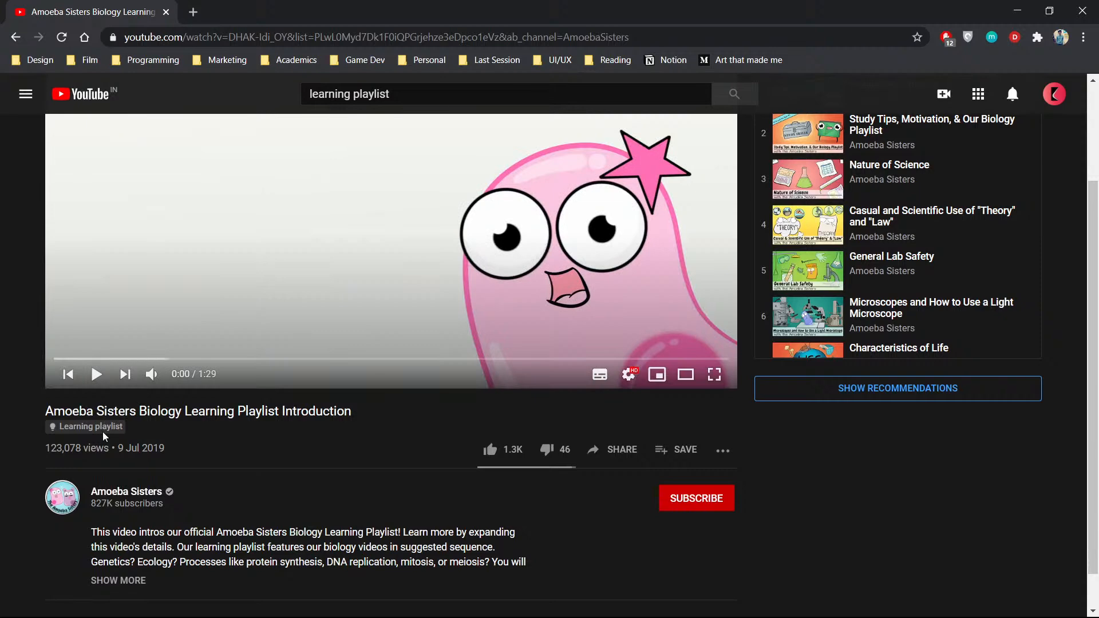
pyautogui.scroll(2, 221, 454)
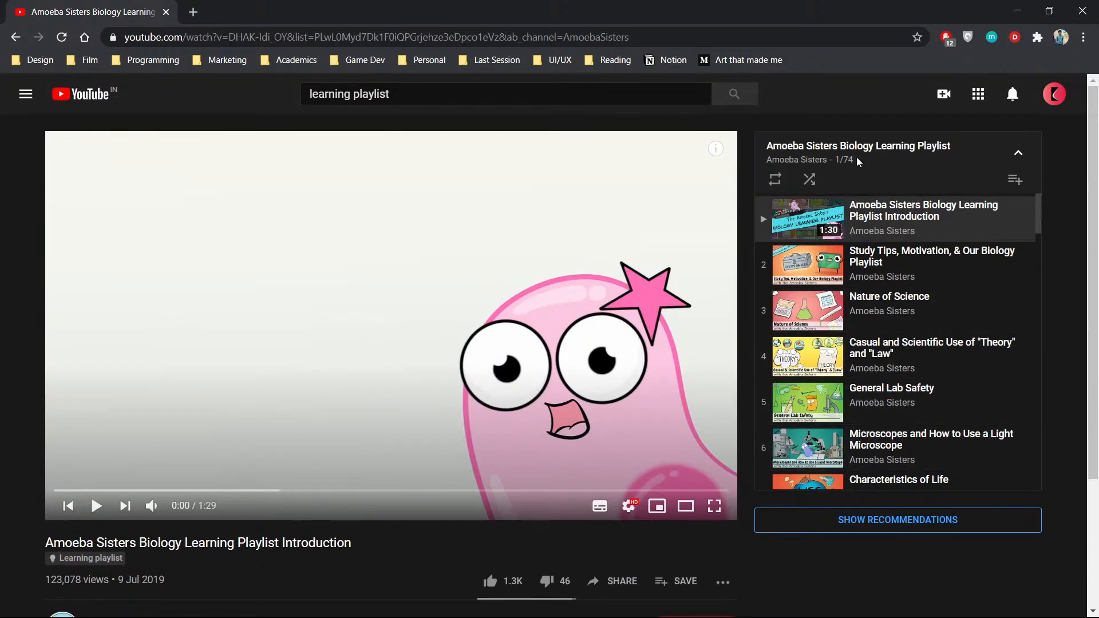
pyautogui.scroll(-3, 192, 439)
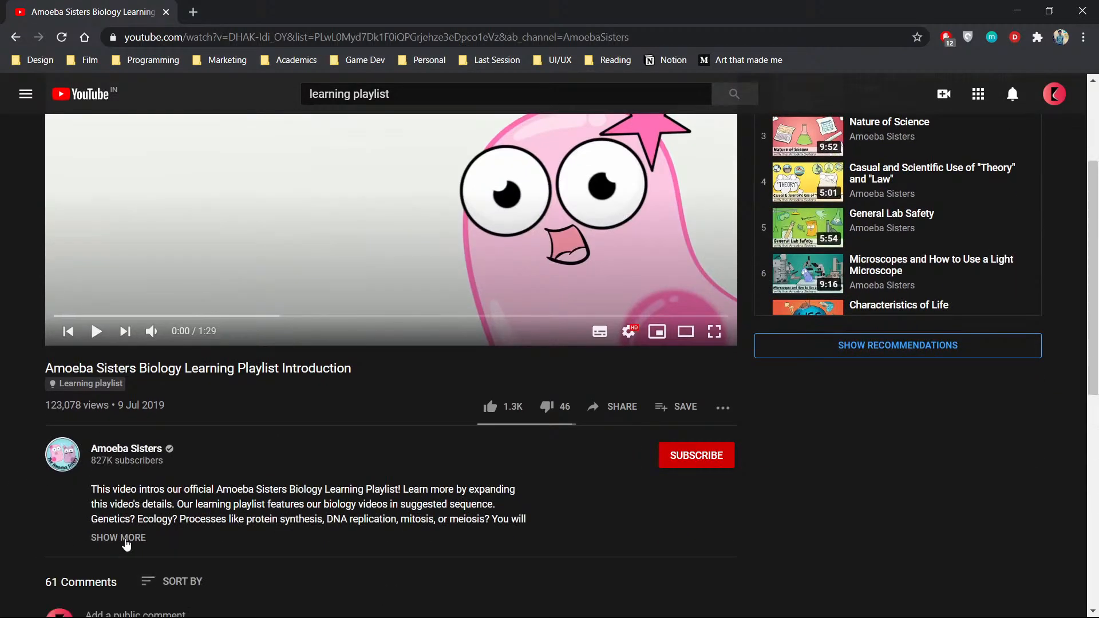
pyautogui.click(129, 538)
pyautogui.scroll(-4, 126, 540)
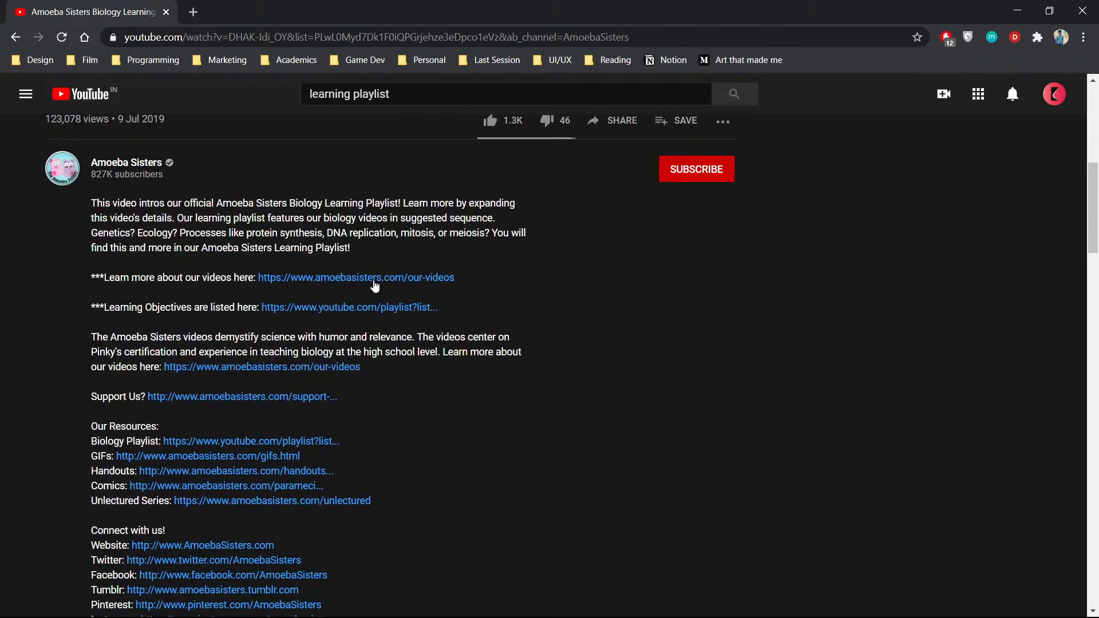
# - Open the playlist page linked for the learning objectives, read its full description and check the playlist's additional options
pyautogui.click(354, 308)
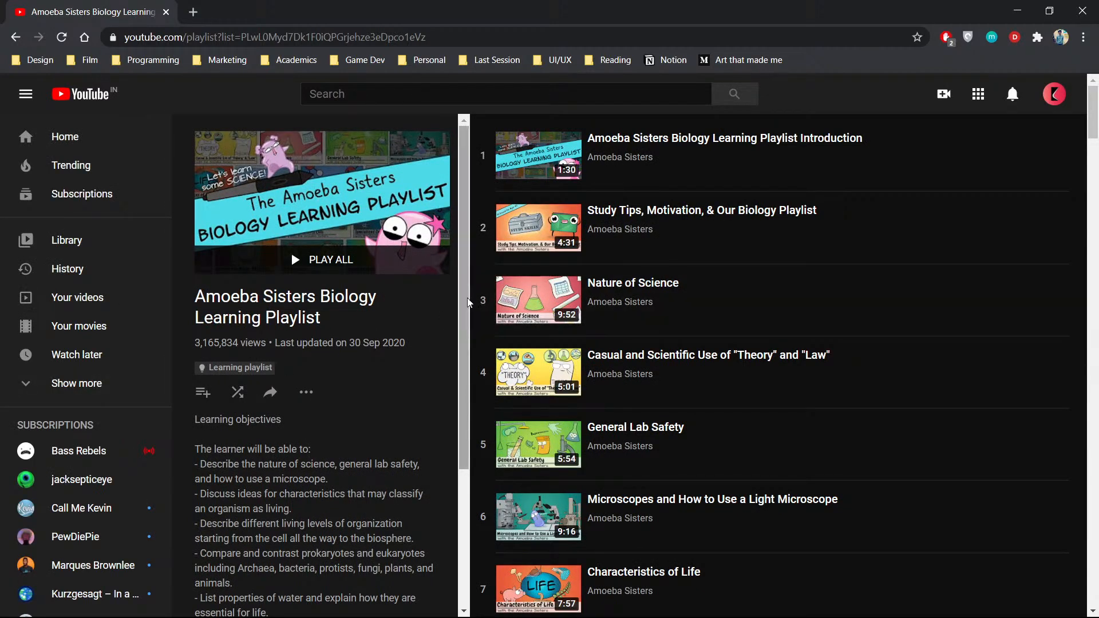
pyautogui.scroll(-4, 384, 332)
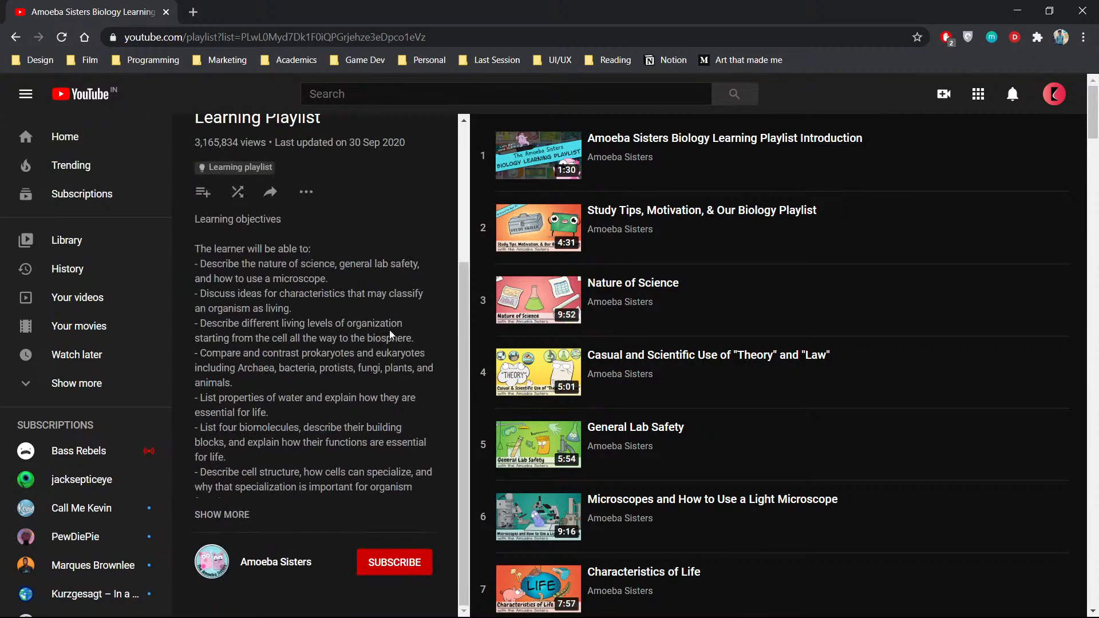
pyautogui.click(222, 515)
pyautogui.scroll(-10, 233, 492)
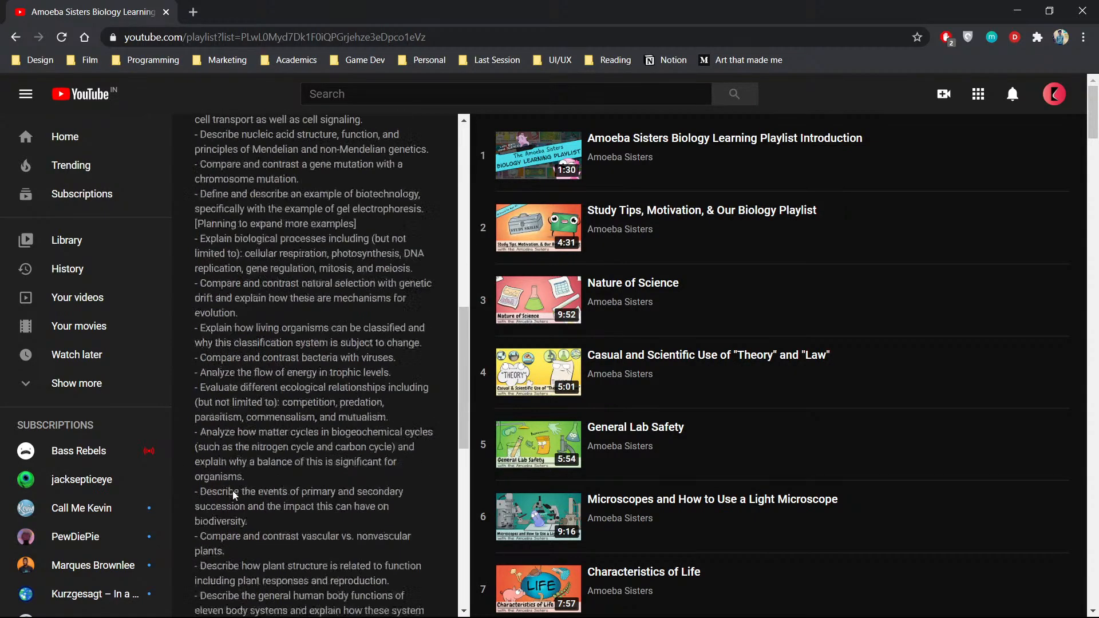
pyautogui.scroll(15, 232, 491)
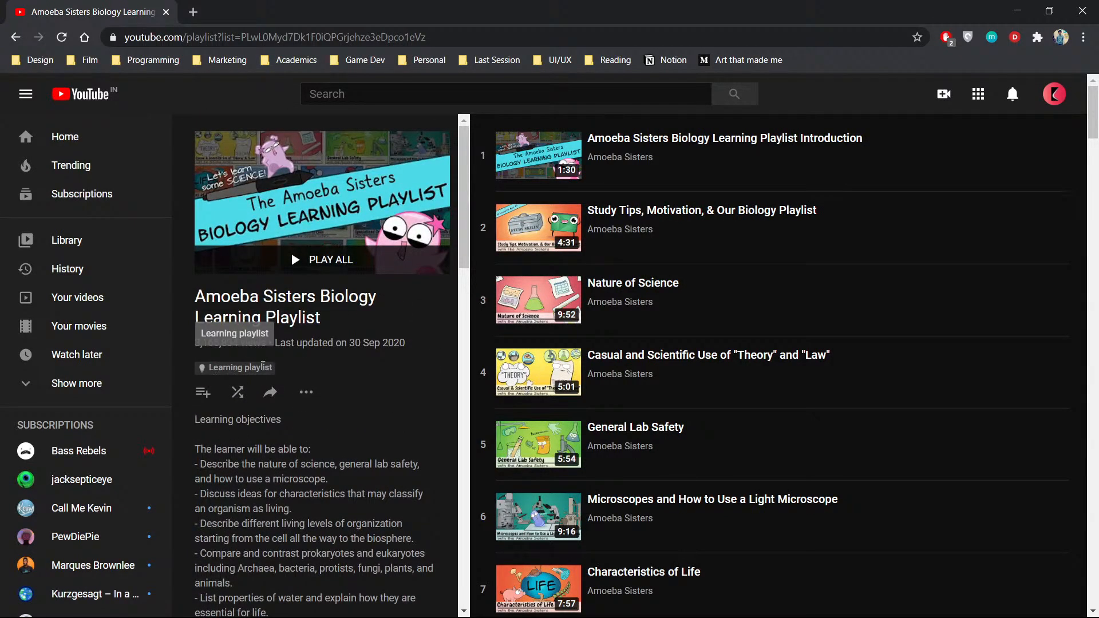
pyautogui.click(305, 394)
pyautogui.click(306, 394)
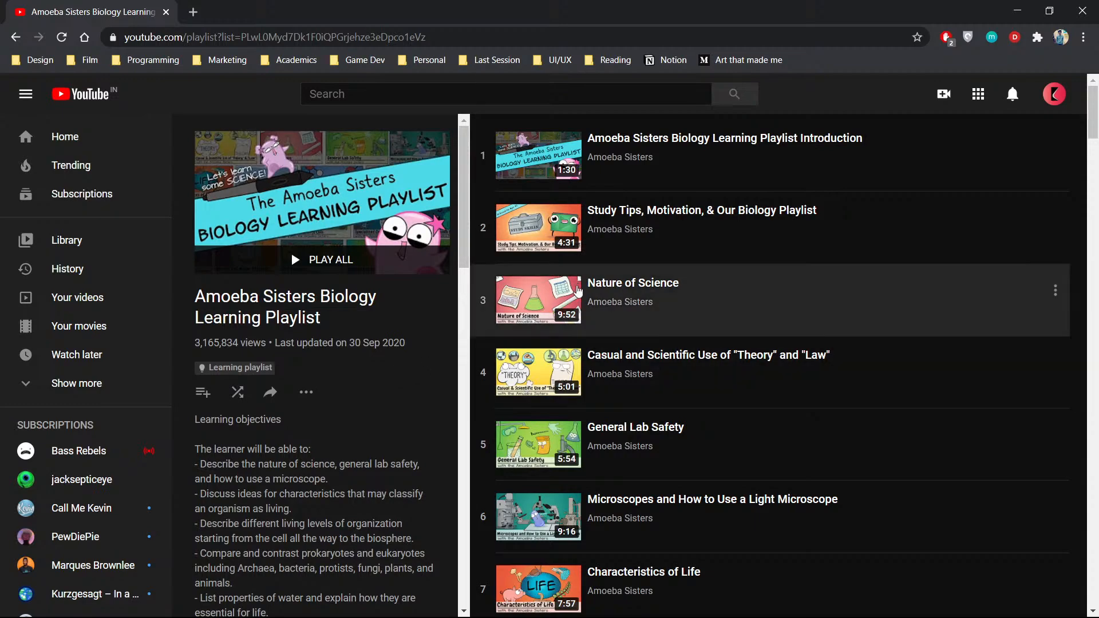
# - Look through the Amoeba Sisters Biology Learning Playlist's video list down to its last entry and return to the beginning
pyautogui.scroll(-20, 573, 321)
pyautogui.scroll(-20, 573, 321)
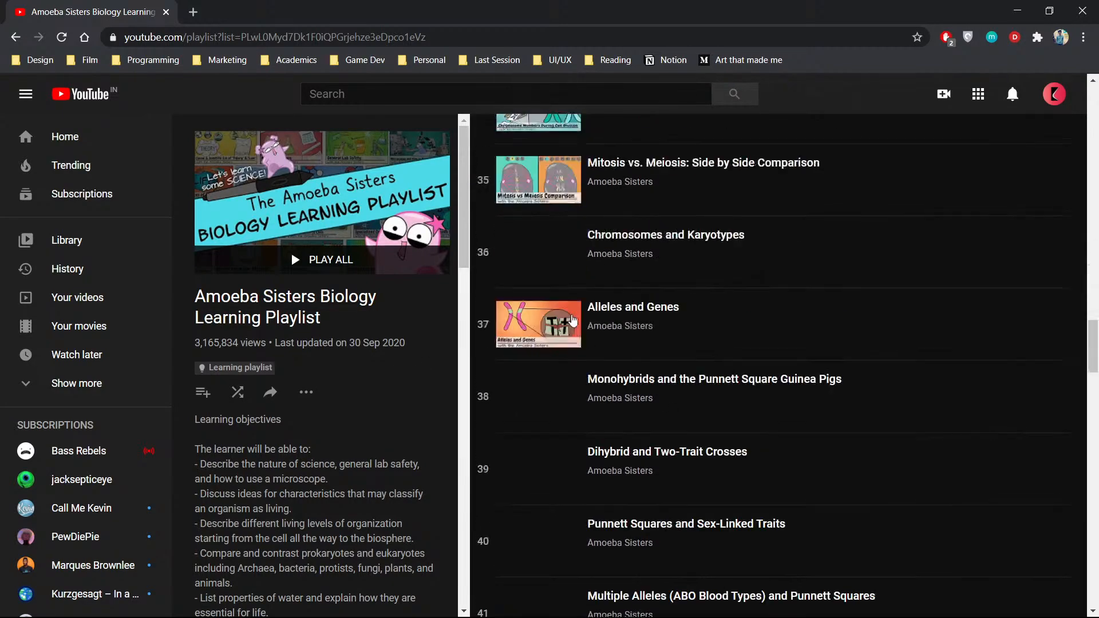
pyautogui.scroll(-7, 569, 315)
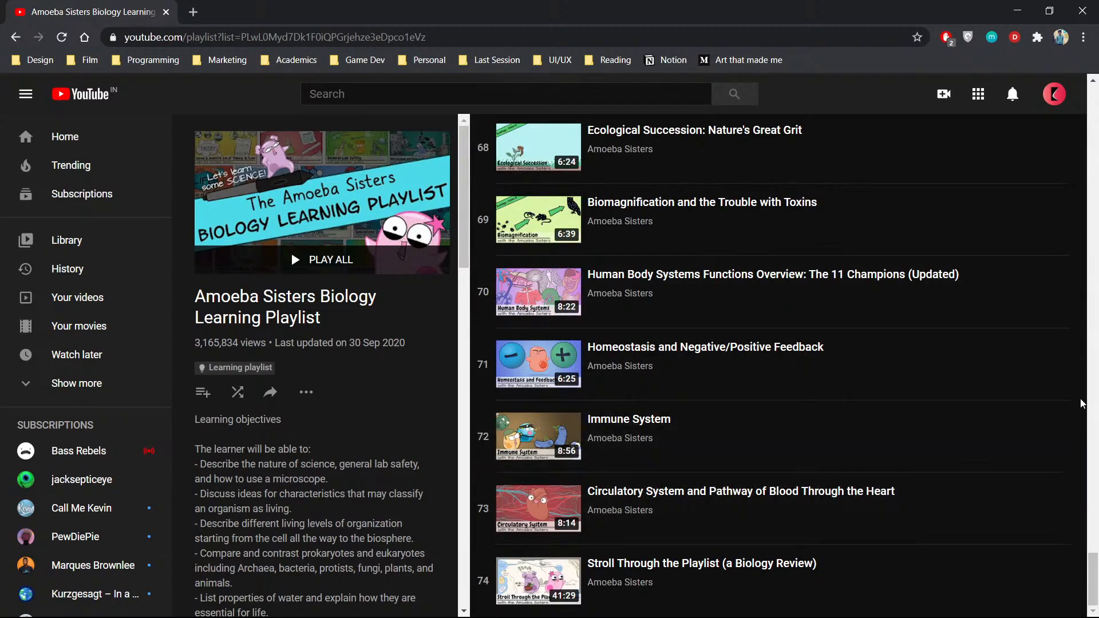
pyautogui.moveTo(1093, 579); pyautogui.dragTo(1079, 97)
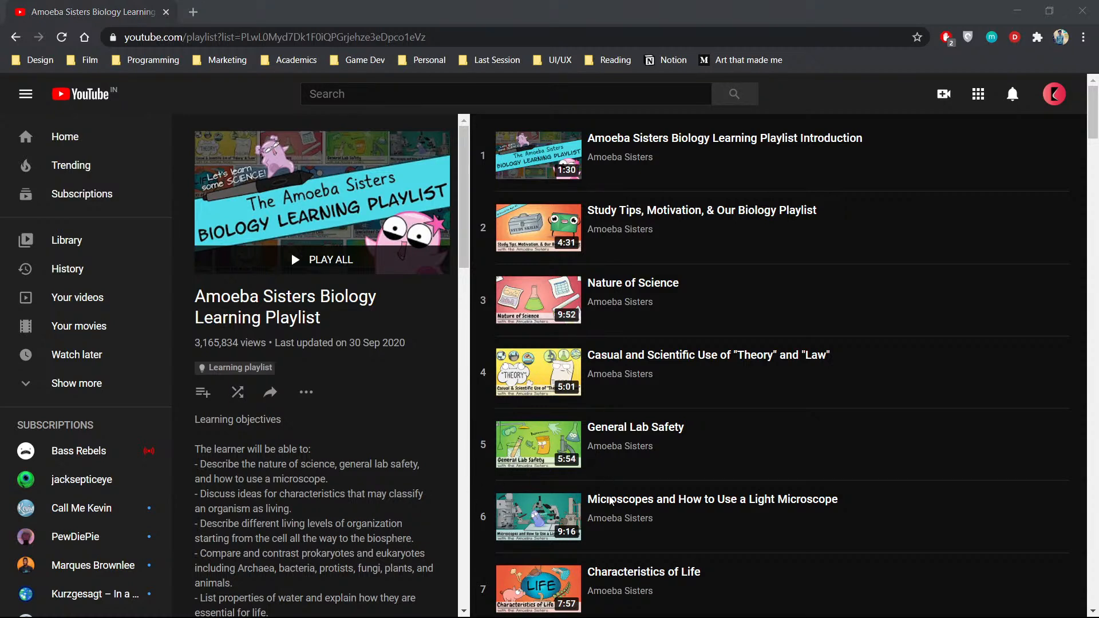
# - Switch to the YT Learning file in Figma and change the Desktop - 1 frame's pink background colour to near-black
pyautogui.hotkey('alt', 'Tab')
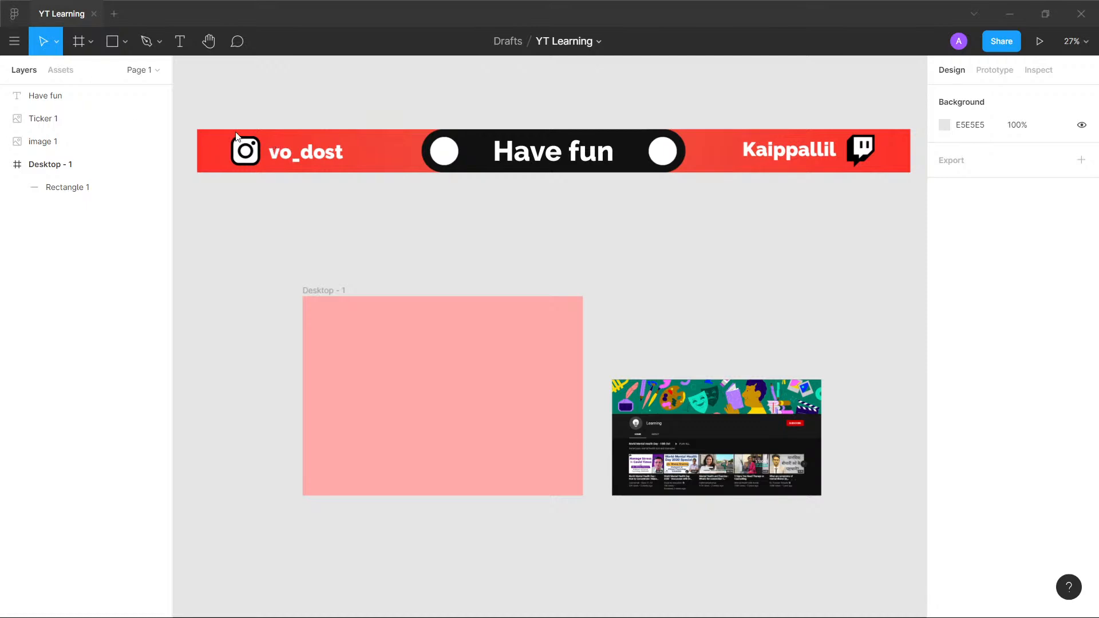
pyautogui.click(498, 349)
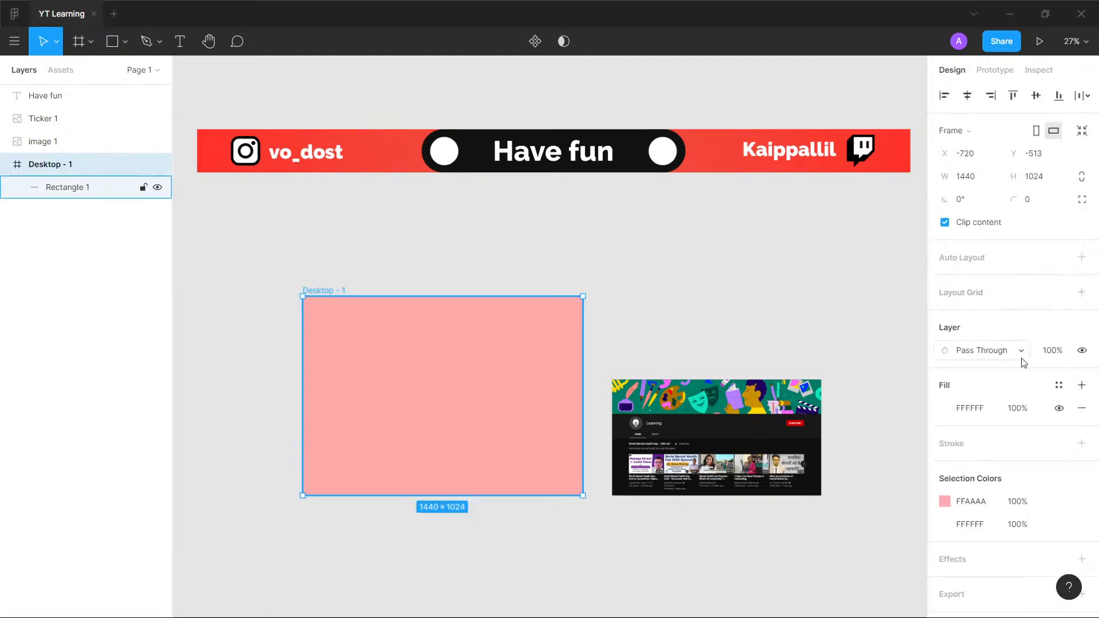
pyautogui.click(945, 502)
pyautogui.moveTo(815, 295); pyautogui.dragTo(751, 418)
pyautogui.click(584, 354)
# - Draw a rectangle about 275 × 258 near the Desktop - 1 frame's upper-left corner and fill it with grey 5A5A5A
pyautogui.scroll(3, 541, 342)
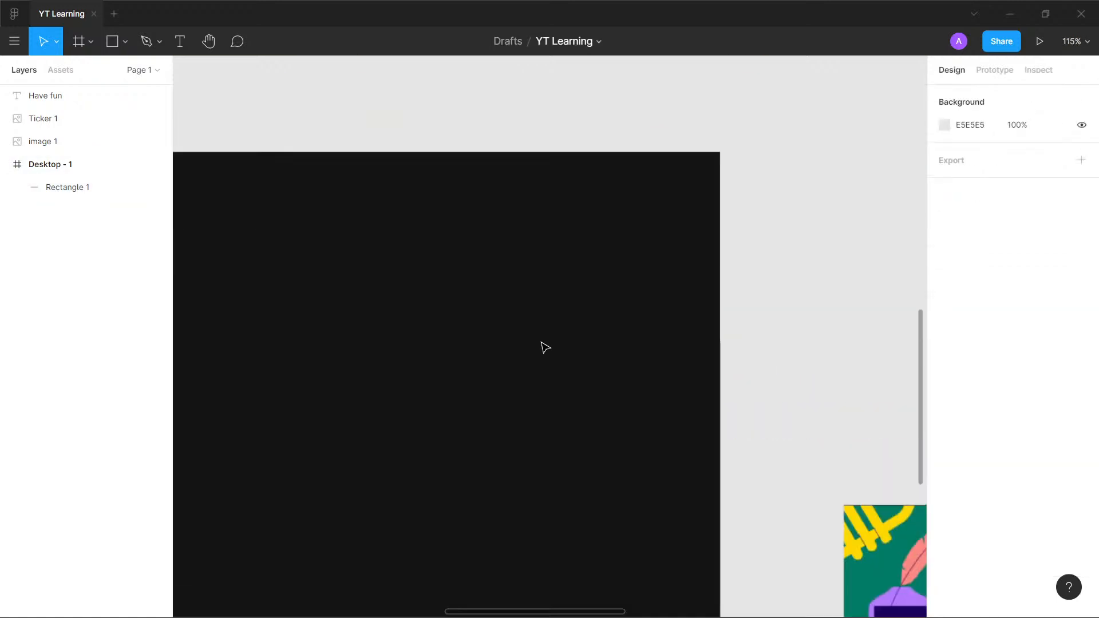
pyautogui.scroll(-1, 541, 342)
pyautogui.moveTo(612, 359); pyautogui.dragTo(866, 204)
pyautogui.scroll(2, 869, 207)
pyautogui.scroll(-3, 869, 210)
pyautogui.scroll(2, 867, 211)
pyautogui.moveTo(882, 194); pyautogui.dragTo(786, 255)
pyautogui.scroll(-2, 694, 232)
pyautogui.scroll(2, 730, 239)
pyautogui.moveTo(713, 255); pyautogui.dragTo(830, 177)
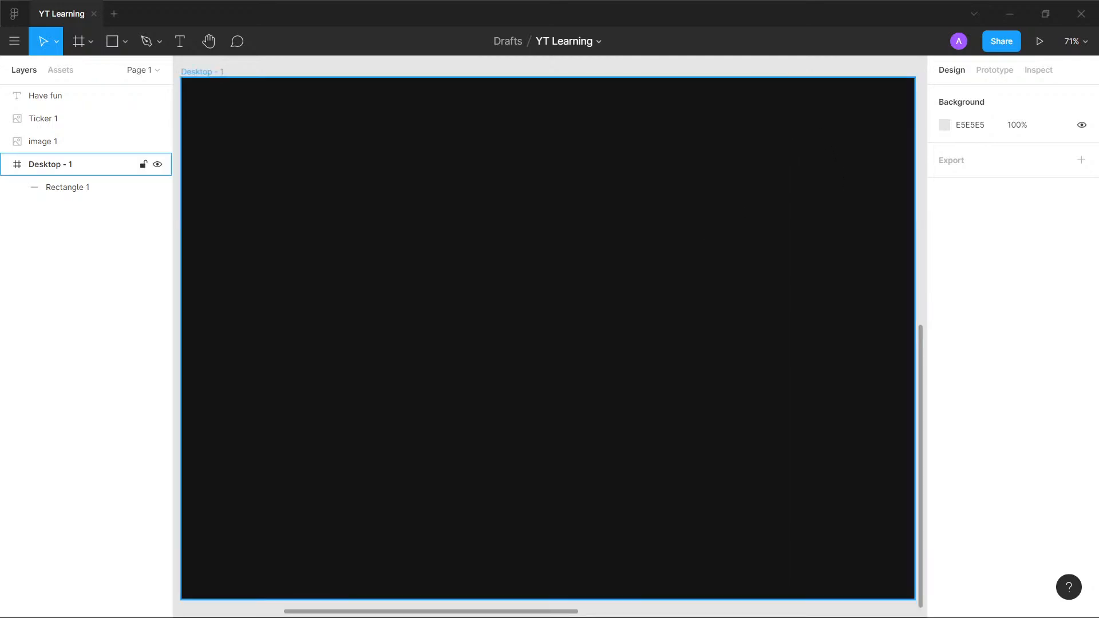
pyautogui.click(124, 42)
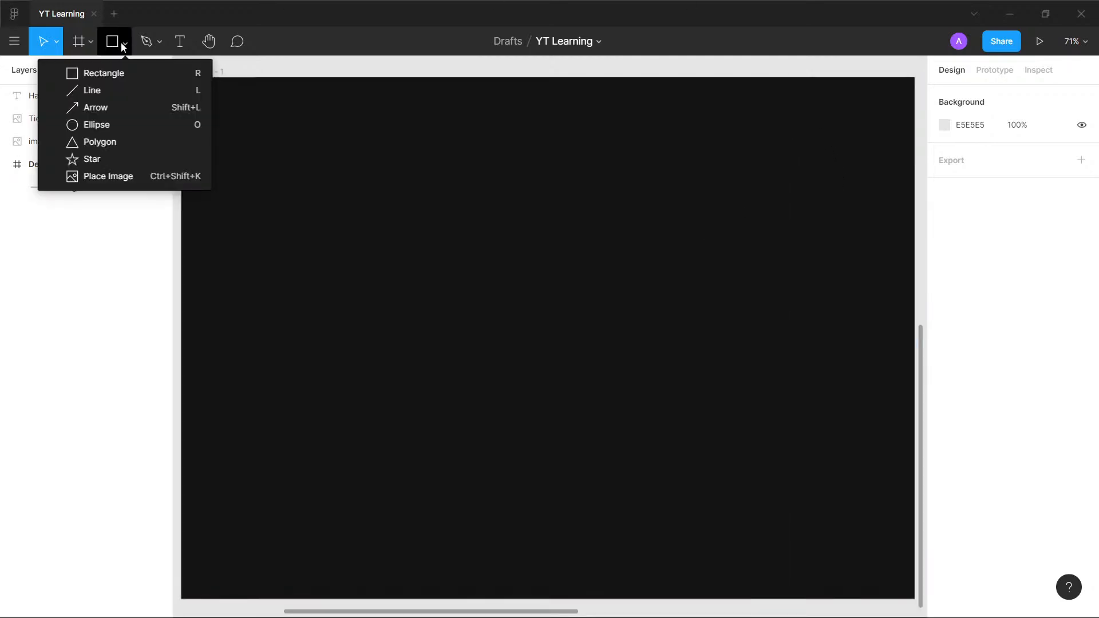
pyautogui.click(111, 41)
pyautogui.moveTo(215, 114); pyautogui.dragTo(355, 246)
pyautogui.click(945, 408)
pyautogui.moveTo(755, 299); pyautogui.dragTo(719, 378)
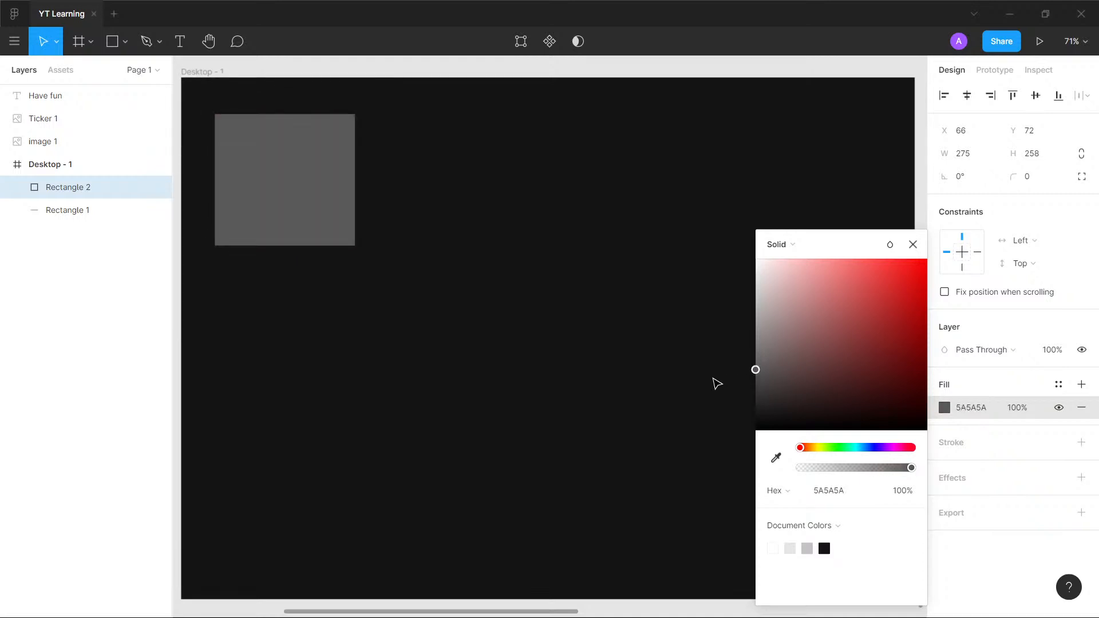
# - Change the Desktop - 1 frame's dark background colour to pure black (000000)
pyautogui.click(710, 373)
pyautogui.click(945, 502)
pyautogui.moveTo(756, 418); pyautogui.dragTo(710, 475)
pyautogui.click(225, 176)
pyautogui.click(476, 255)
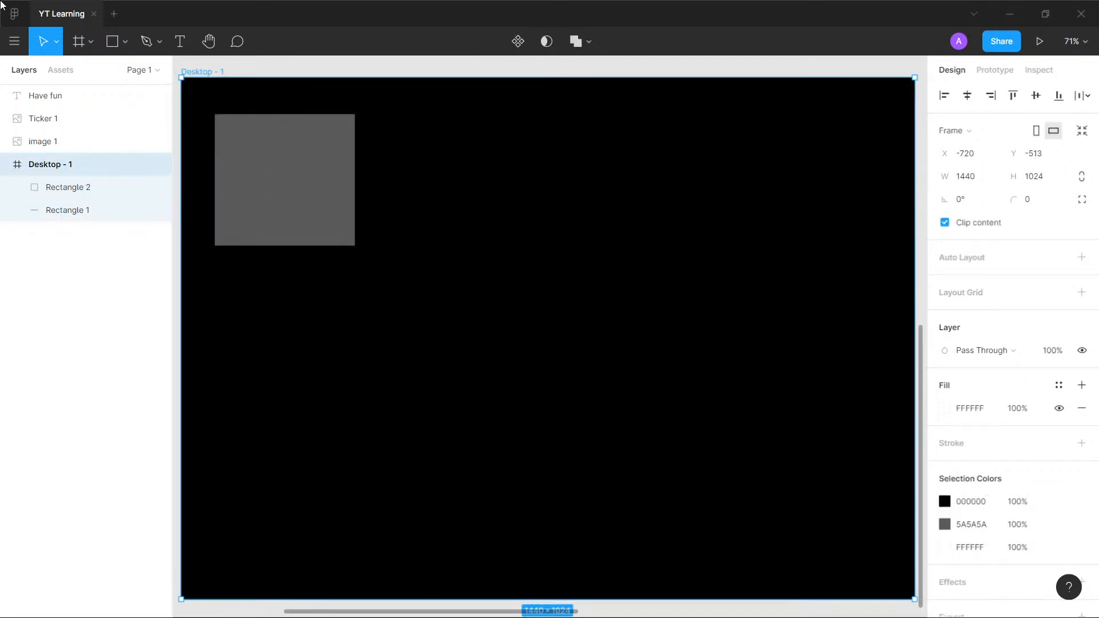
pyautogui.click(175, 287)
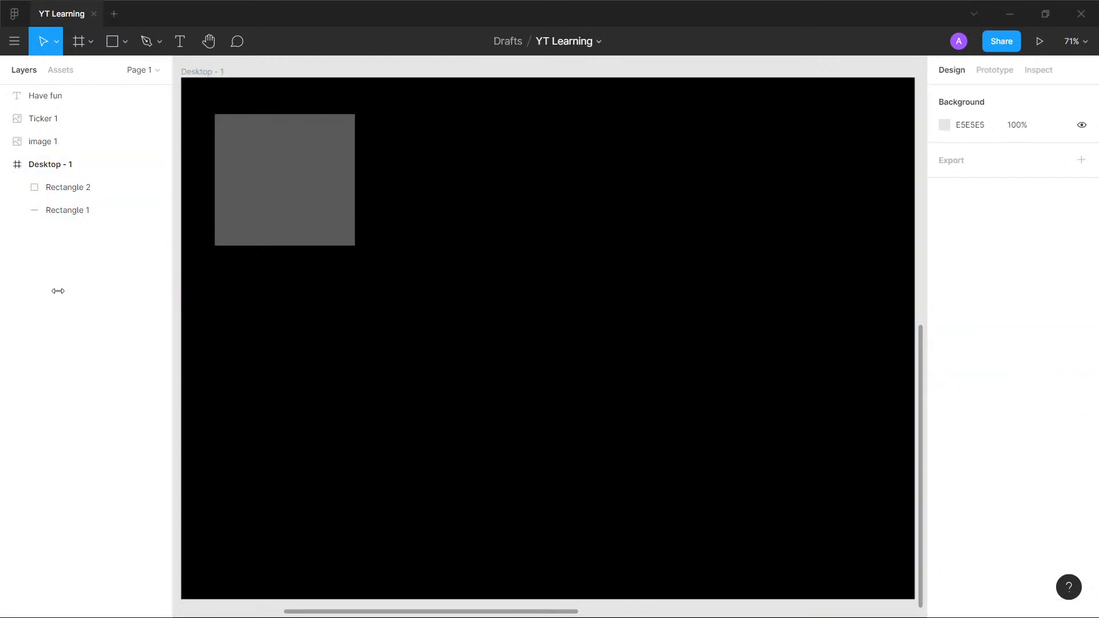
pyautogui.click(15, 41)
pyautogui.click(15, 42)
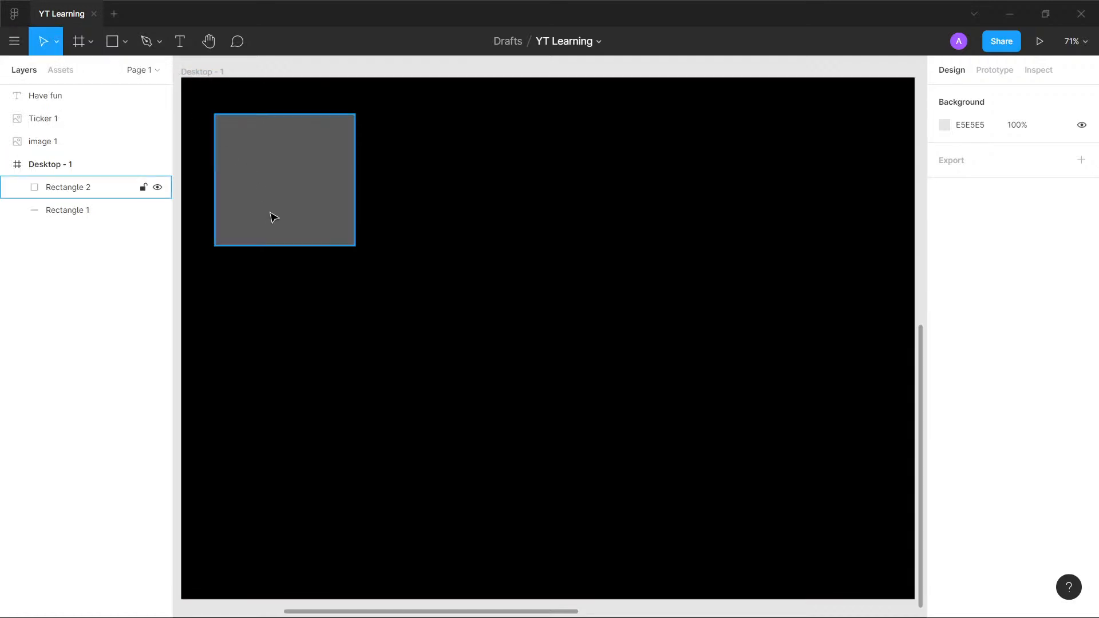
pyautogui.click(289, 221)
pyautogui.click(576, 222)
pyautogui.press('t')
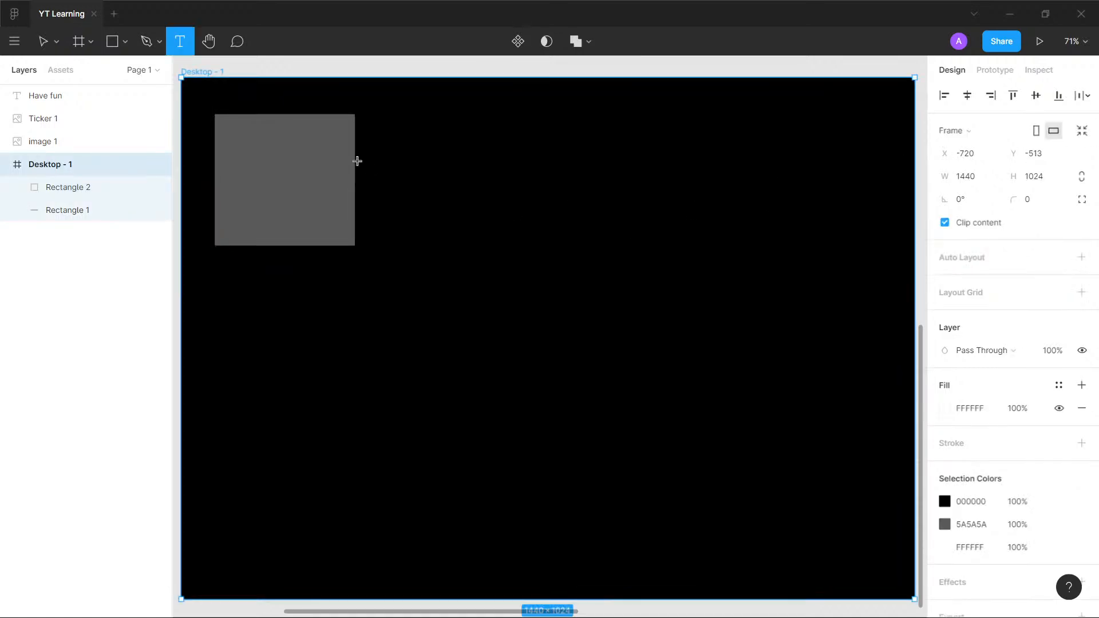
pyautogui.click(256, 179)
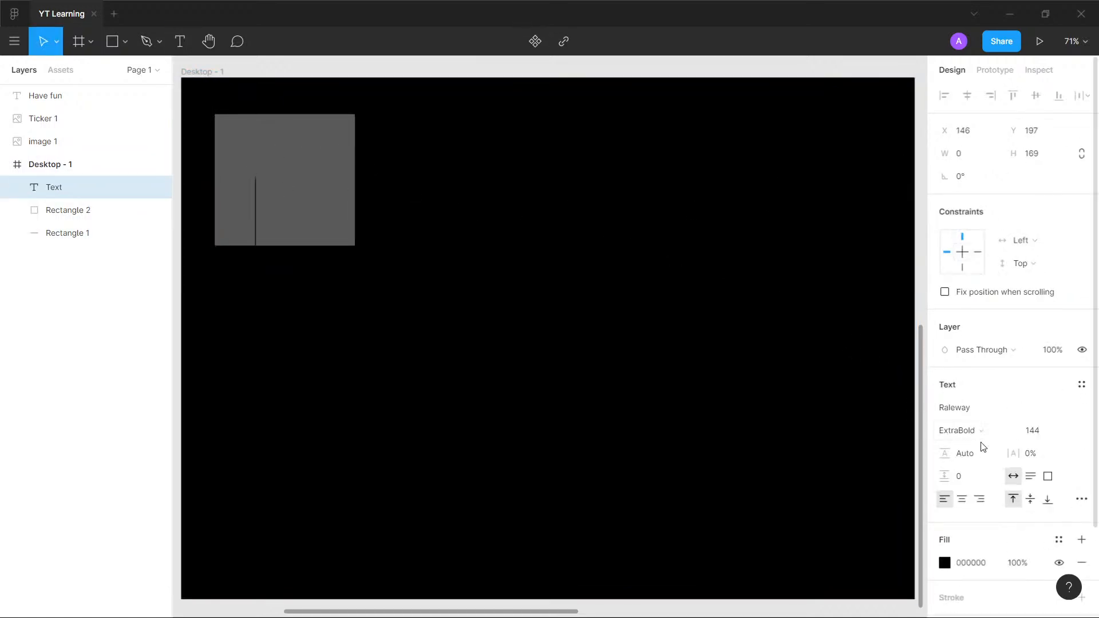
pyautogui.click(945, 563)
pyautogui.write('FFFFFF')
pyautogui.press('Return')
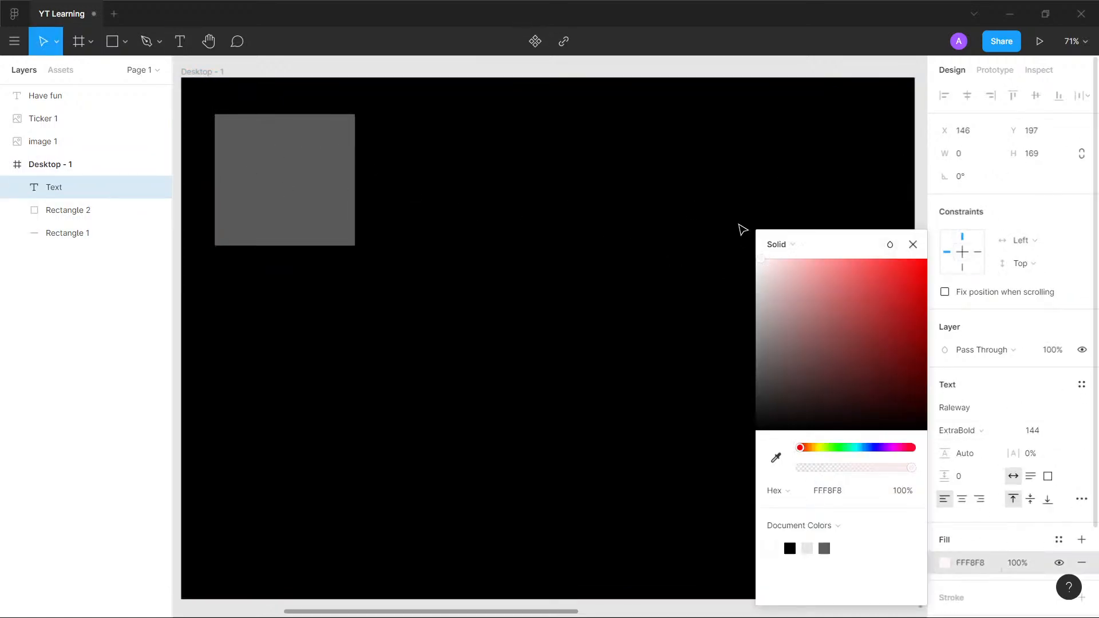
pyautogui.click(1067, 430)
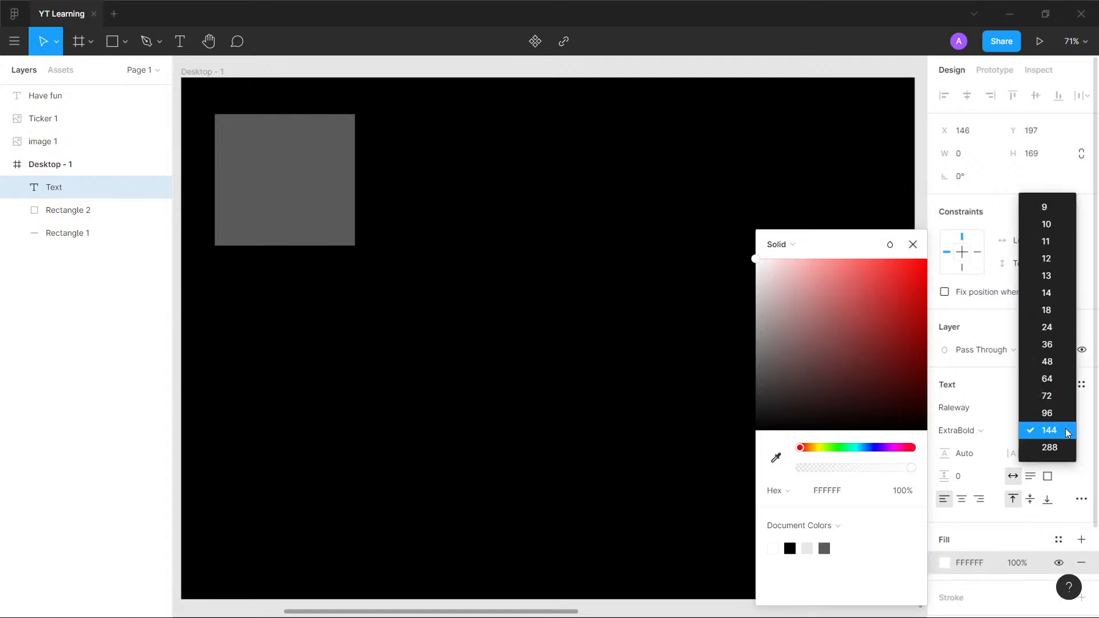
pyautogui.click(1054, 379)
pyautogui.click(258, 201)
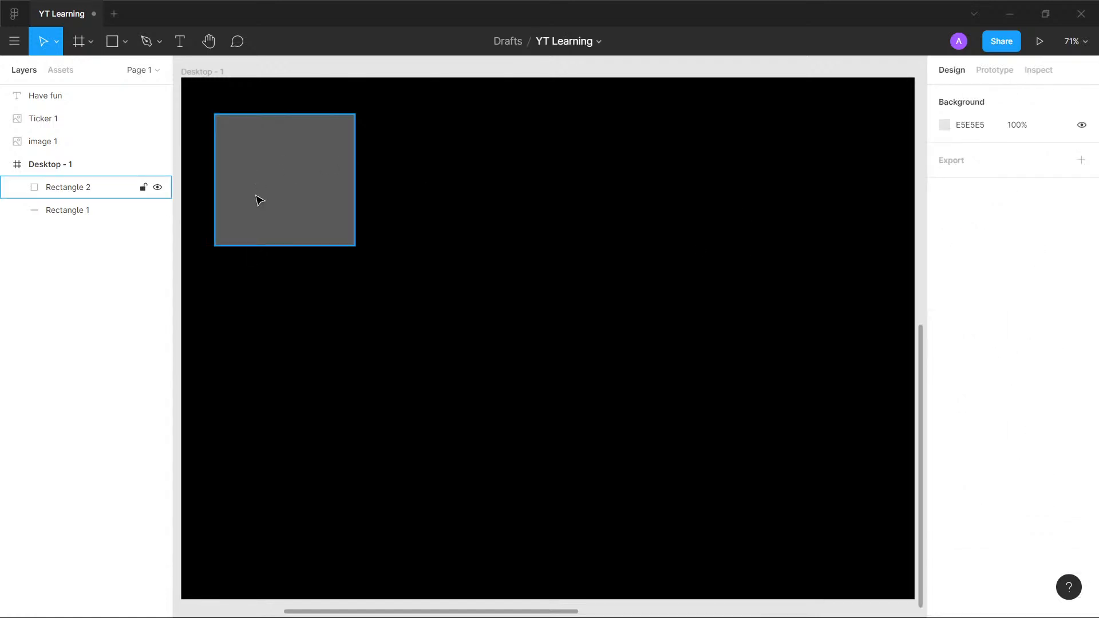
# - Add the text "lack of categorization" in Raleway ExtraBold, size 64, starting on the grey rectangle
pyautogui.click(451, 212)
pyautogui.press('t')
pyautogui.click(236, 162)
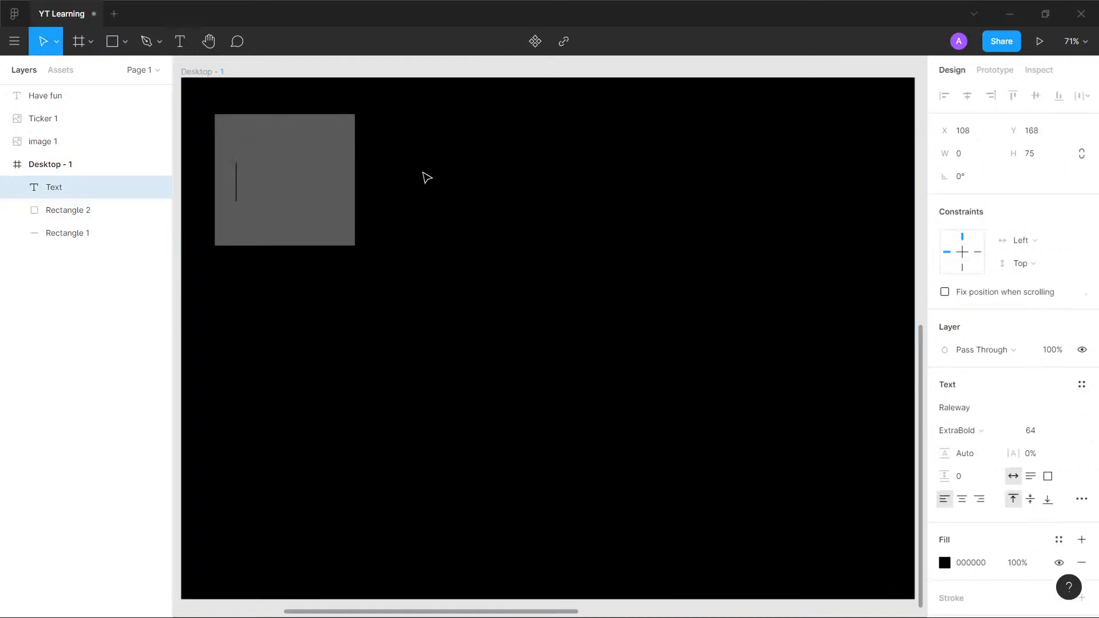
pyautogui.write('lack of ')
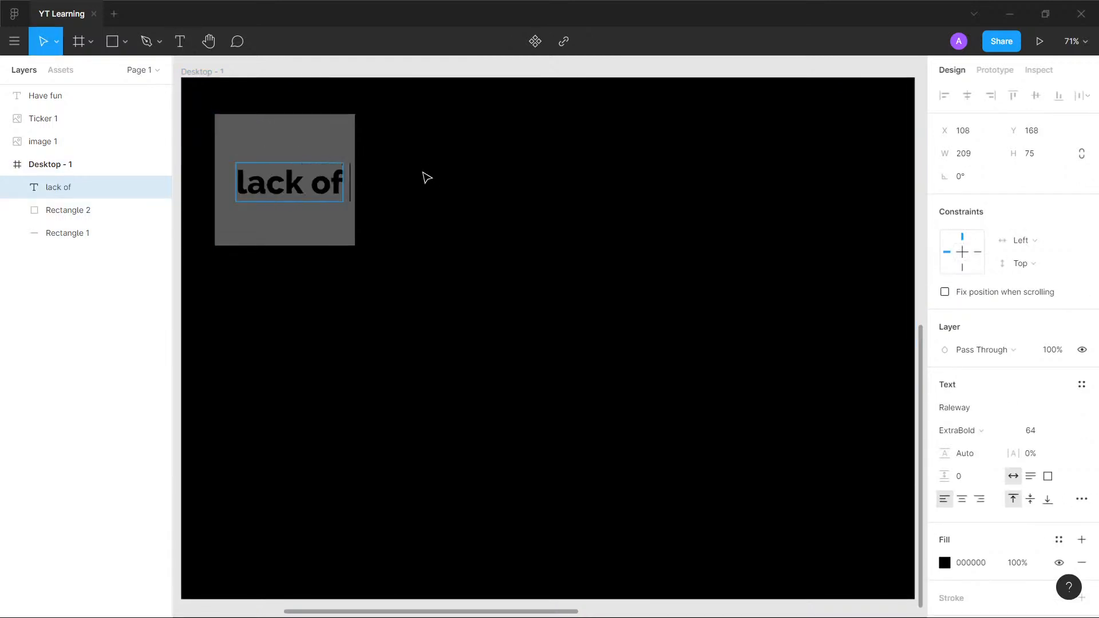
pyautogui.write('categorization')
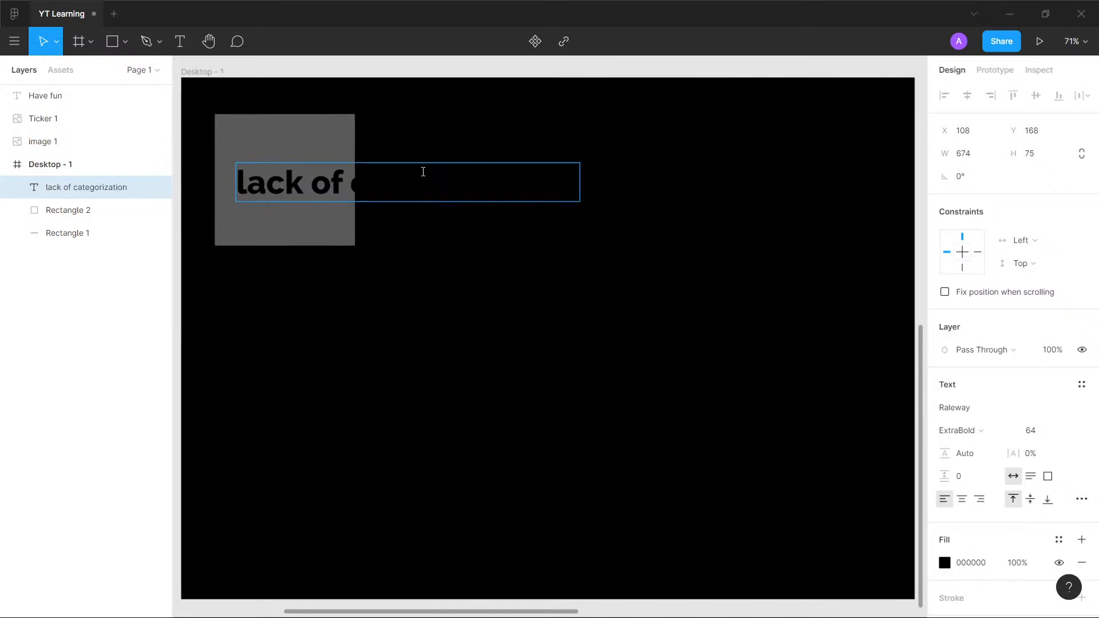
pyautogui.hotkey('ctrl', 'a')
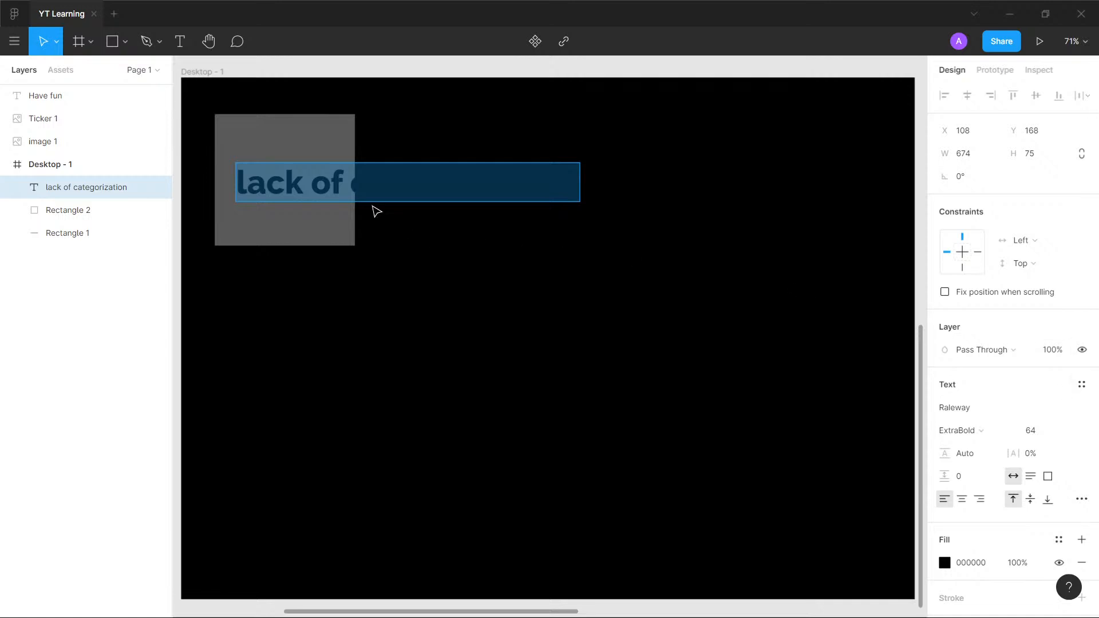
pyautogui.press('Escape')
# - Fit the "lack of categorization" text onto the grey rectangle with a text box of about 376 × 280 and font size 36
pyautogui.moveTo(581, 184); pyautogui.dragTo(315, 135)
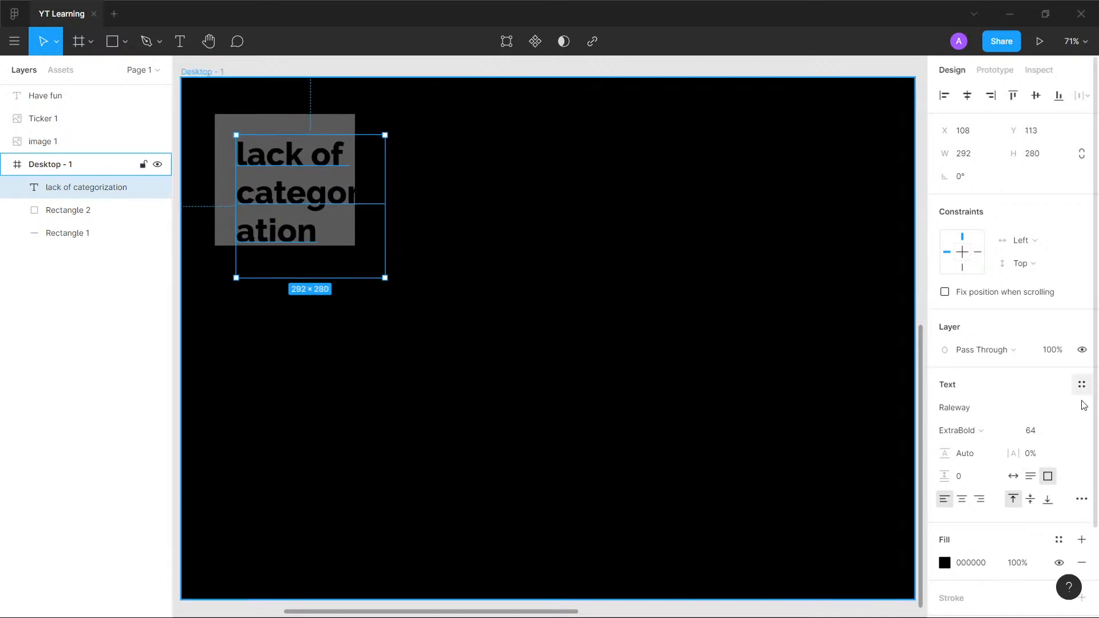
pyautogui.click(1067, 431)
pyautogui.click(1059, 416)
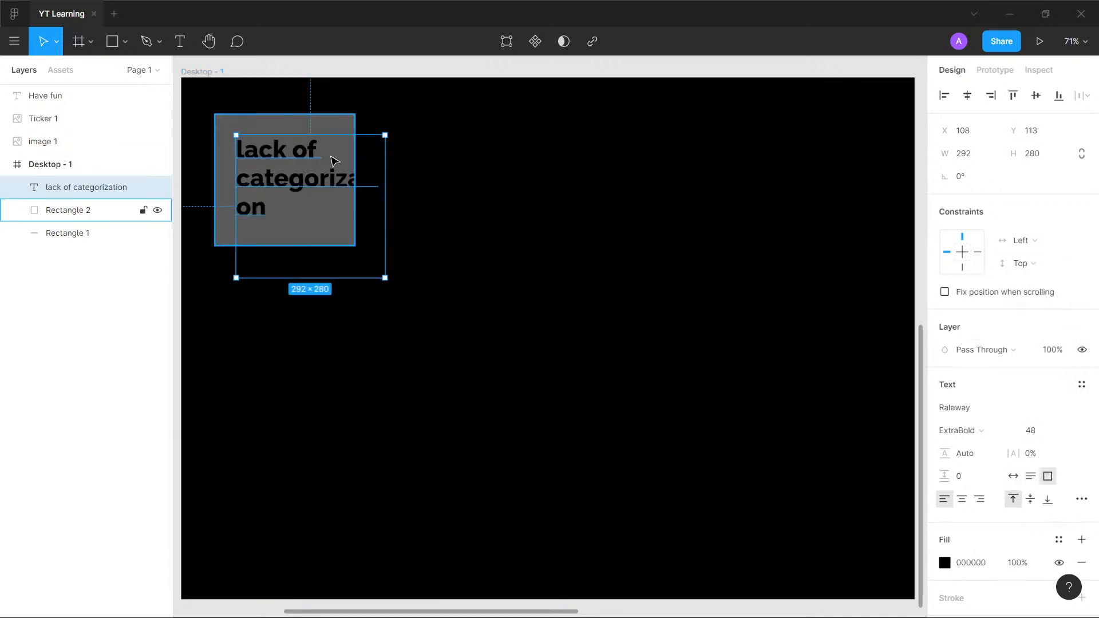
pyautogui.moveTo(385, 186); pyautogui.dragTo(429, 189)
pyautogui.moveTo(312, 150)
pyautogui.mouseDown()
pyautogui.moveTo(284, 152)
pyautogui.moveTo(295, 154)
pyautogui.mouseUp()
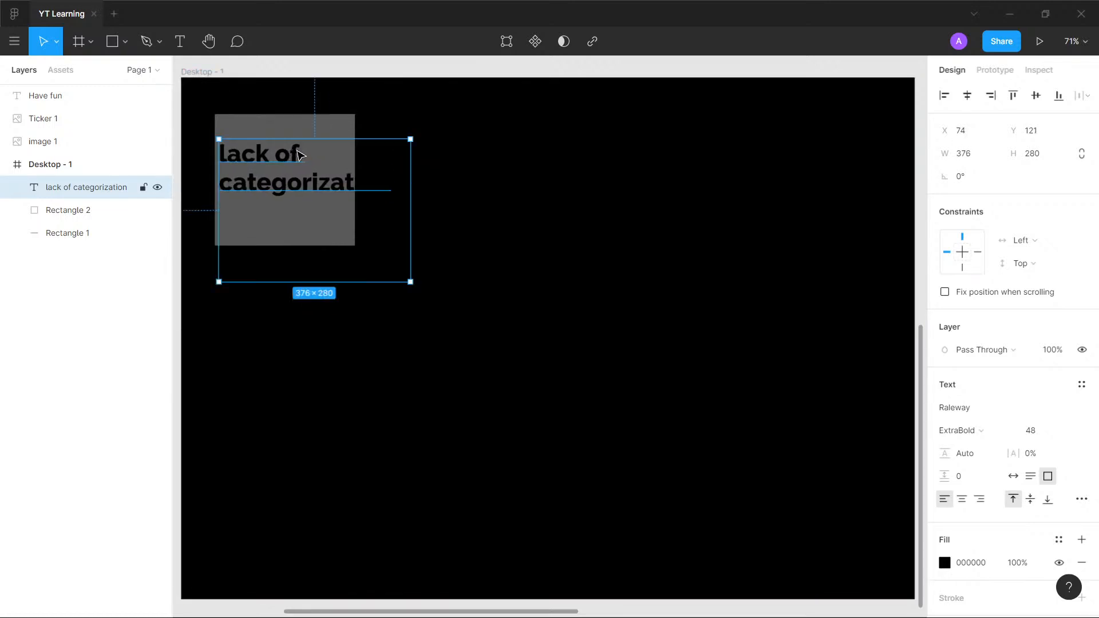
pyautogui.click(1066, 430)
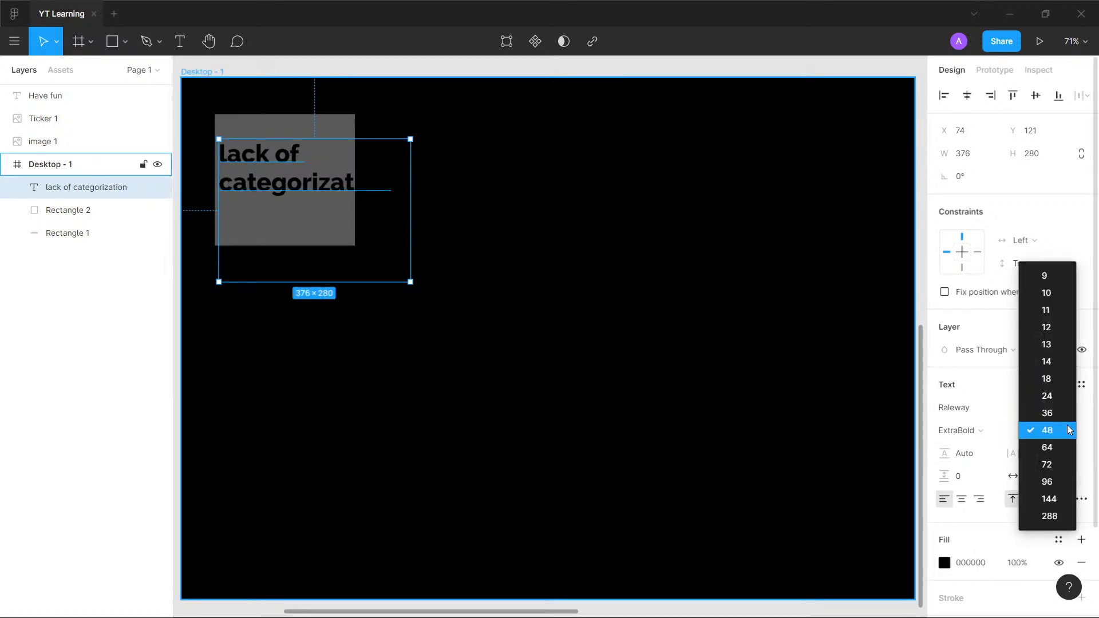
pyautogui.click(1047, 413)
pyautogui.moveTo(275, 177)
pyautogui.mouseDown()
pyautogui.moveTo(284, 177)
pyautogui.moveTo(279, 198)
pyautogui.mouseUp()
# - Change the fill of the "lack of categorization" text to white (FFFFFF)
pyautogui.click(945, 563)
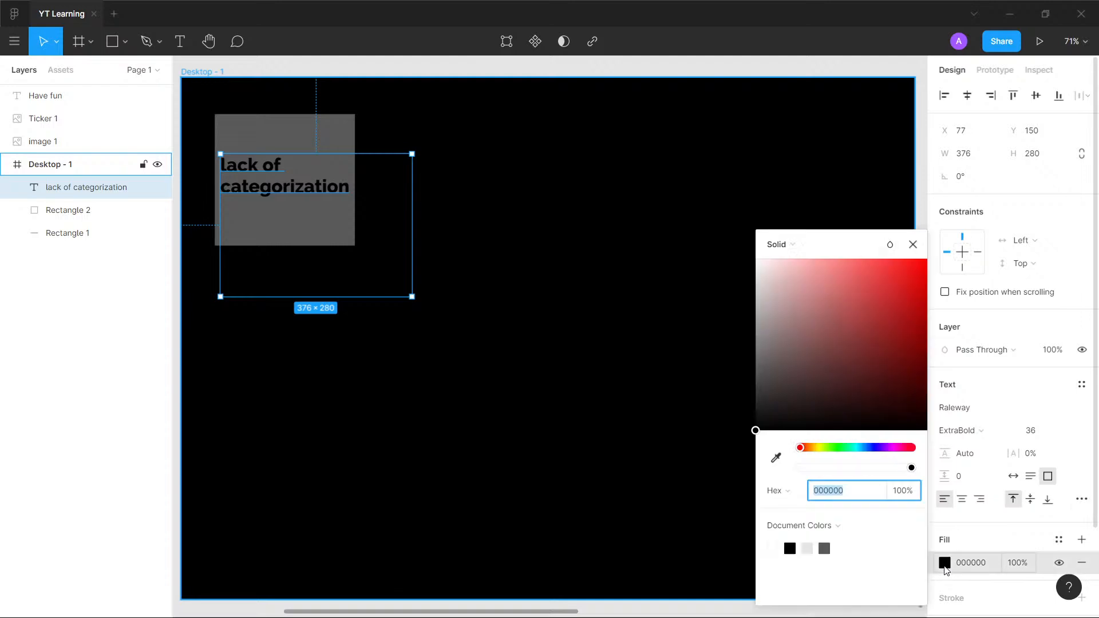
pyautogui.moveTo(757, 428); pyautogui.dragTo(734, 258)
pyautogui.click(554, 191)
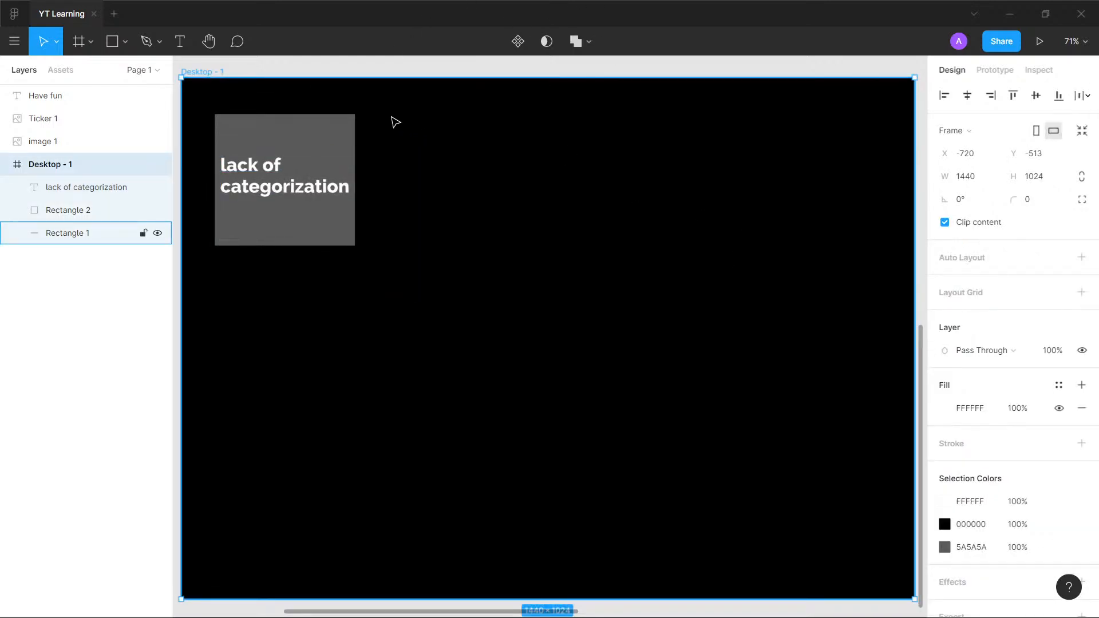
pyautogui.press('alt')
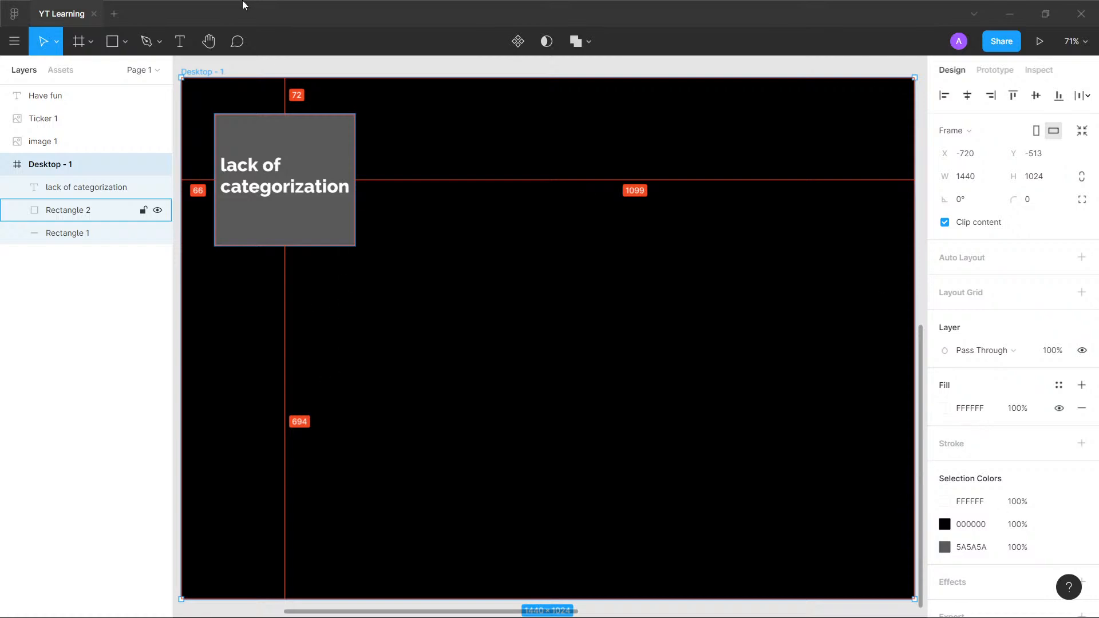
pyautogui.click(294, 338)
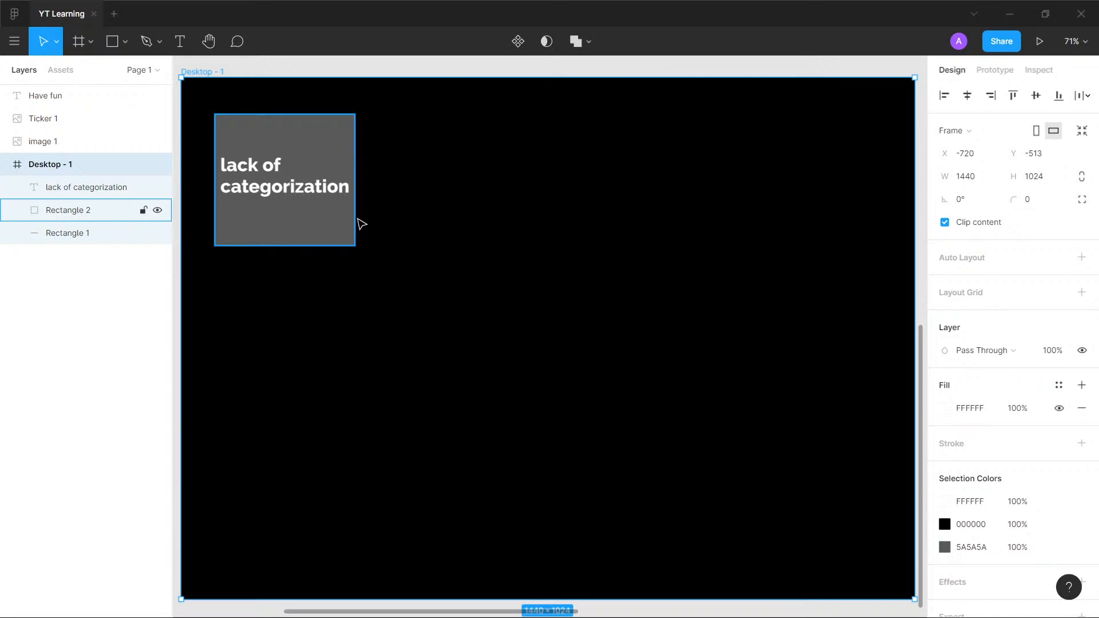
# - Examine the YouTube Learning channel screenshot beside the Desktop - 1 frame and return to the "lack of categorization" note
pyautogui.scroll(-5, 406, 240)
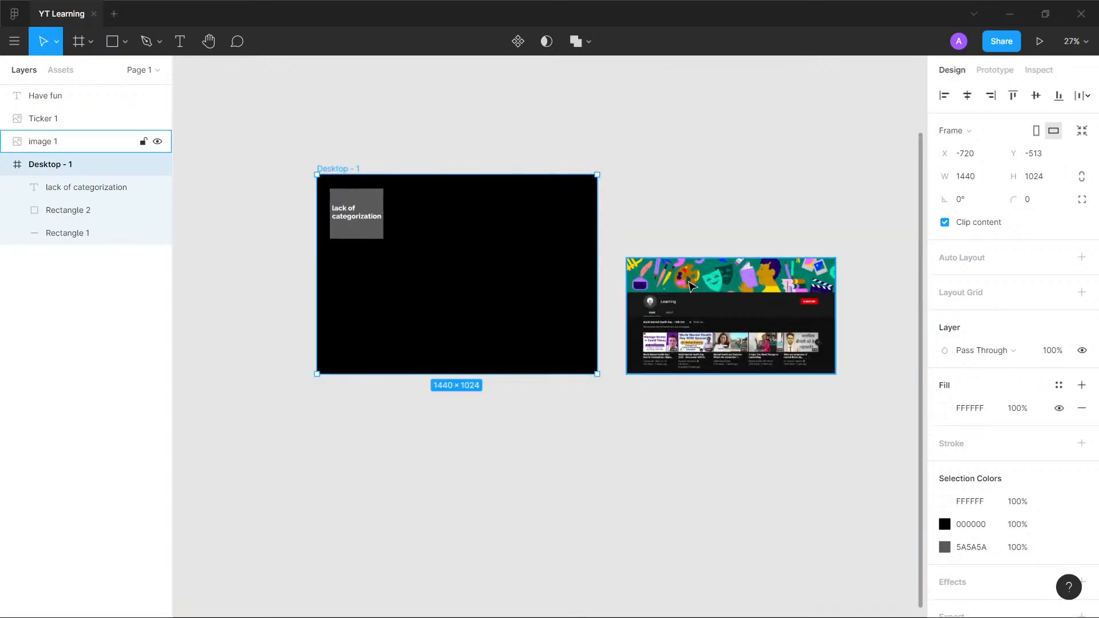
pyautogui.scroll(10, 852, 327)
pyautogui.scroll(-5, 788, 231)
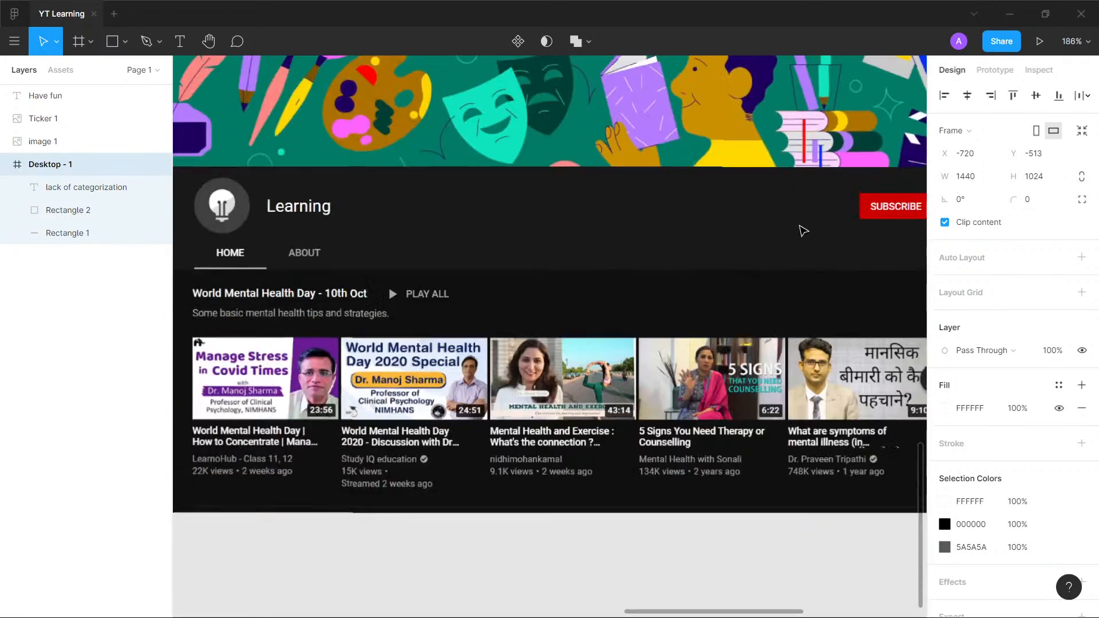
pyautogui.scroll(-3, 739, 277)
pyautogui.moveTo(707, 259); pyautogui.dragTo(651, 332)
pyautogui.scroll(2, 671, 289)
pyautogui.scroll(-2, 671, 289)
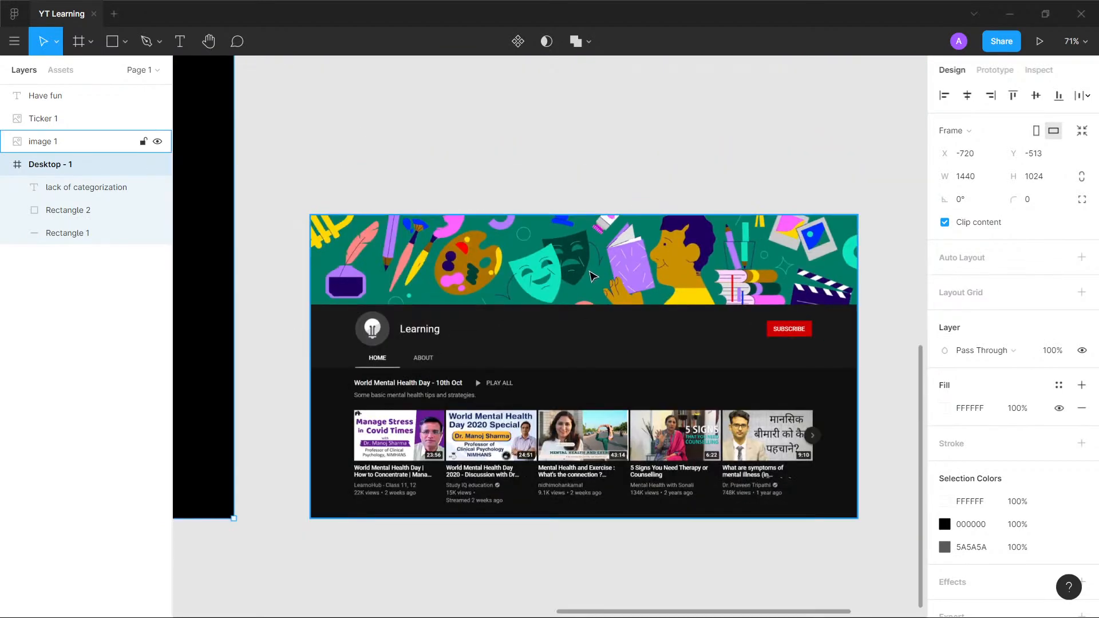
pyautogui.scroll(-4, 367, 203)
pyautogui.moveTo(338, 182); pyautogui.dragTo(803, 292)
pyautogui.scroll(4, 395, 279)
pyautogui.scroll(-2, 392, 278)
pyautogui.scroll(2, 400, 272)
pyautogui.moveTo(544, 286); pyautogui.dragTo(537, 269)
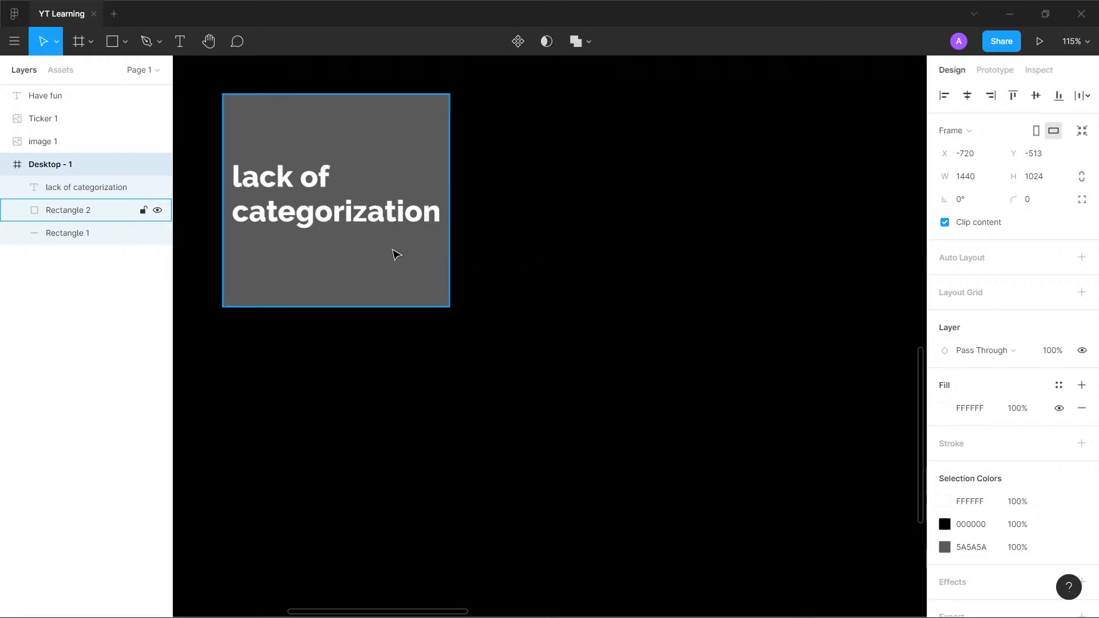
pyautogui.press('alt')
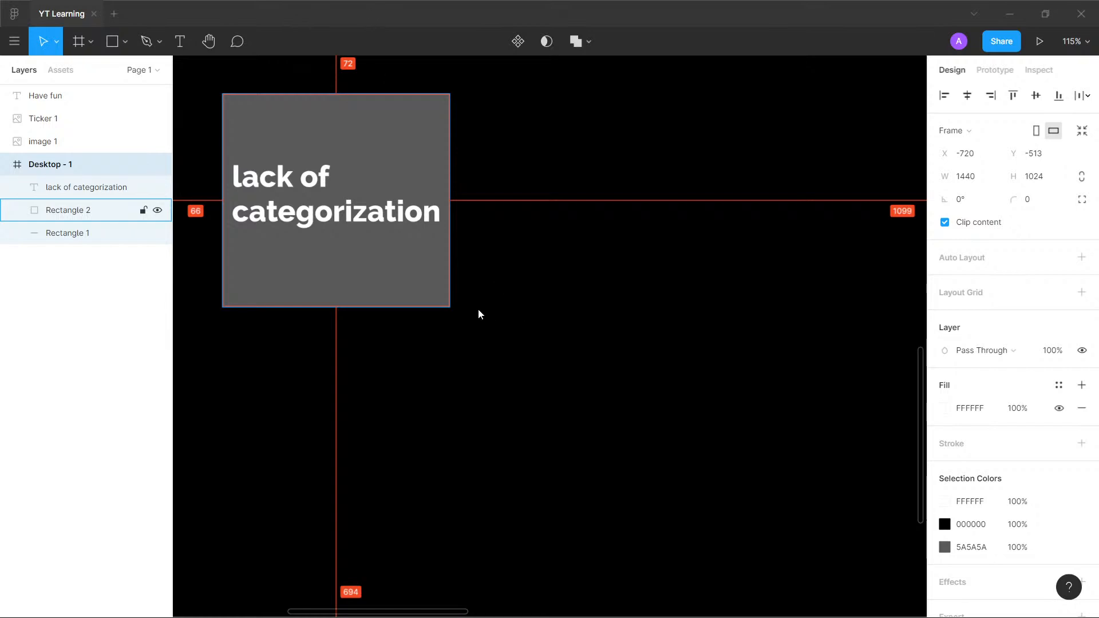
pyautogui.hotkey('alt', 'Tab')
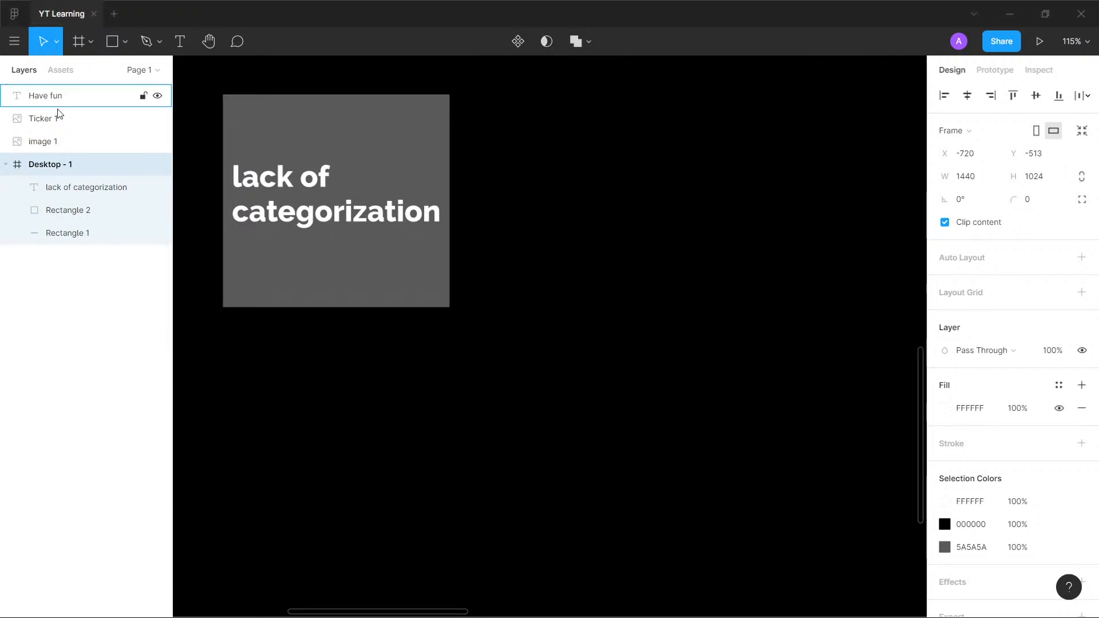
# - Shrink the grey rectangle to about 275 × 120 and the "lack of categorization" text box to about 255 × 92
pyautogui.click(360, 149)
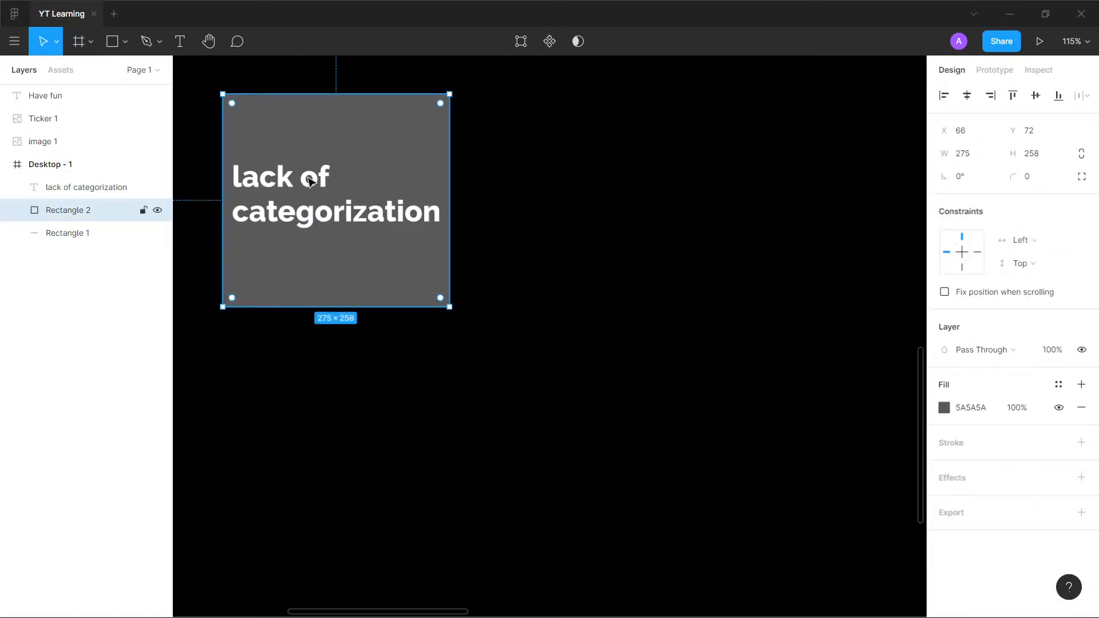
pyautogui.moveTo(340, 94); pyautogui.dragTo(327, 172)
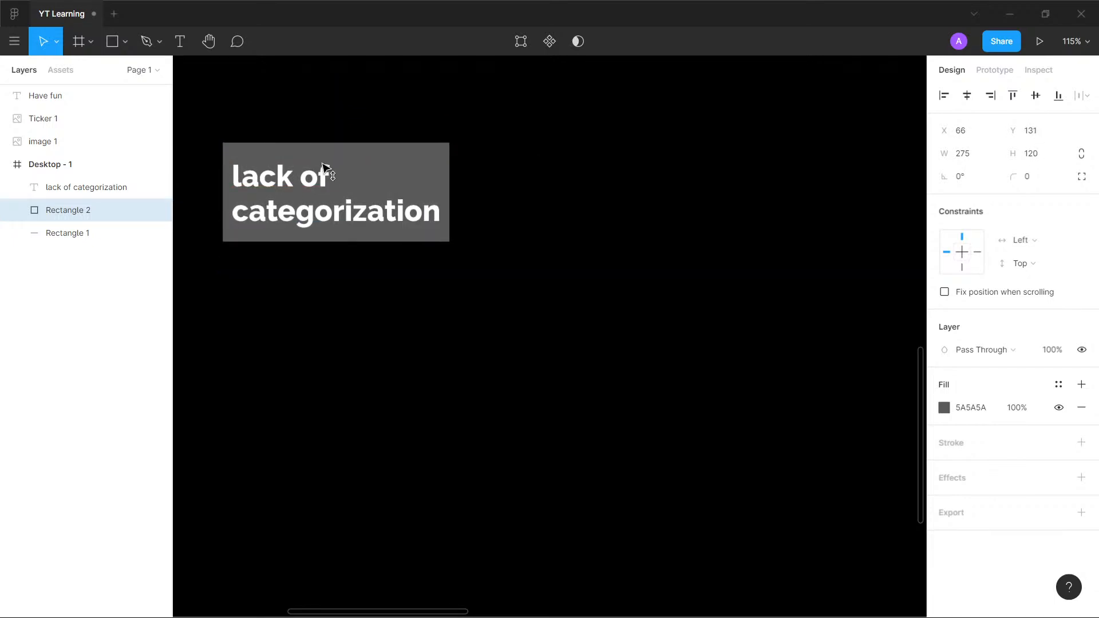
pyautogui.click(328, 171)
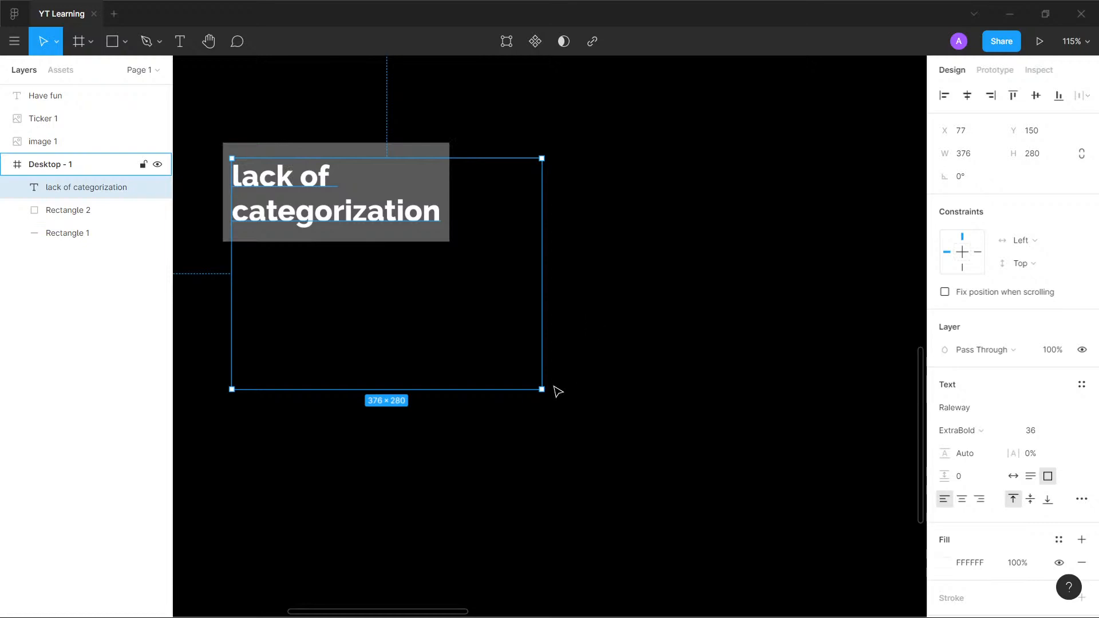
pyautogui.moveTo(543, 389); pyautogui.dragTo(442, 234)
# - Move the "lack of categorization" text together with its grey rectangle to the lower part of the Desktop - 1 frame
pyautogui.keyDown('shift'); pyautogui.click(376, 149); pyautogui.keyUp('shift')
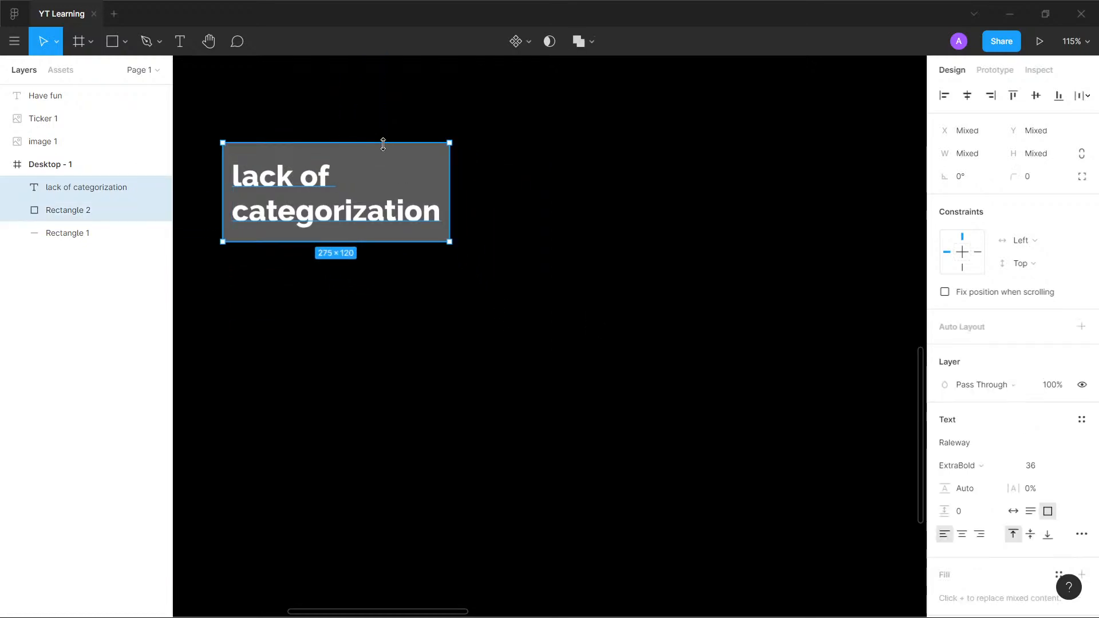
pyautogui.moveTo(387, 157); pyautogui.dragTo(373, 481)
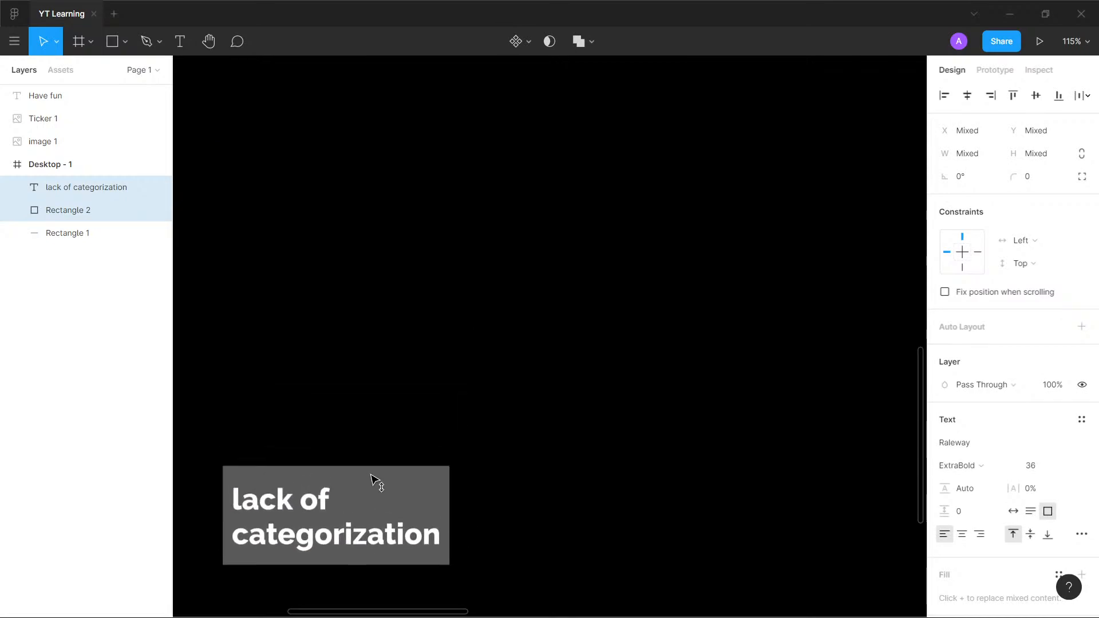
pyautogui.press('Escape')
pyautogui.moveTo(295, 505); pyautogui.dragTo(301, 403)
pyautogui.click(344, 441)
pyautogui.moveTo(291, 508); pyautogui.dragTo(297, 423)
pyautogui.moveTo(370, 423); pyautogui.dragTo(371, 477)
pyautogui.click(256, 214)
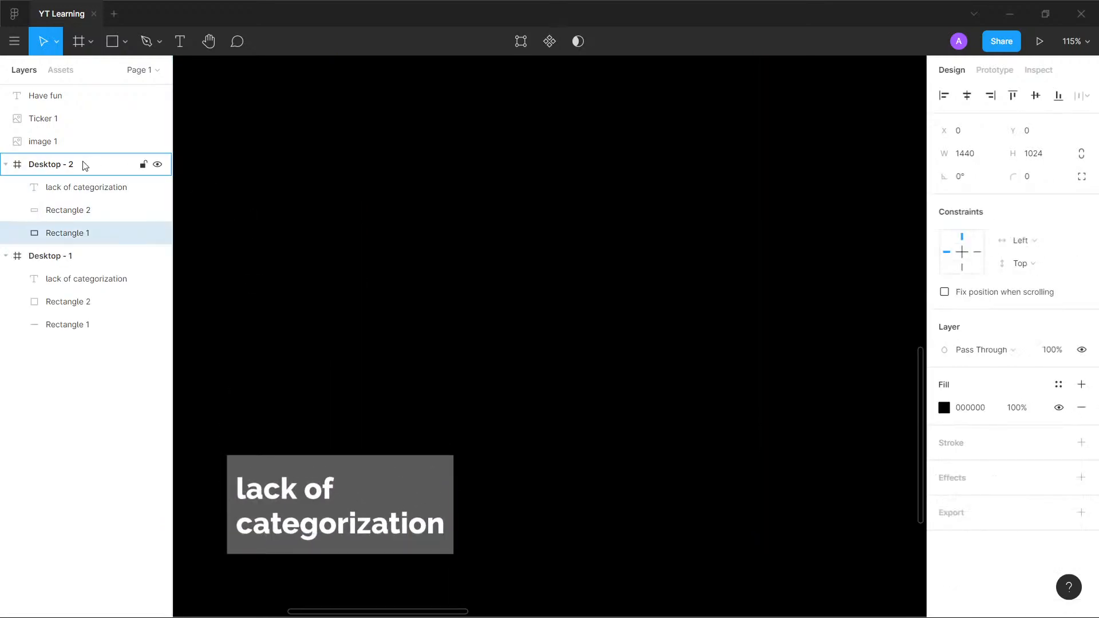
pyautogui.click(85, 165)
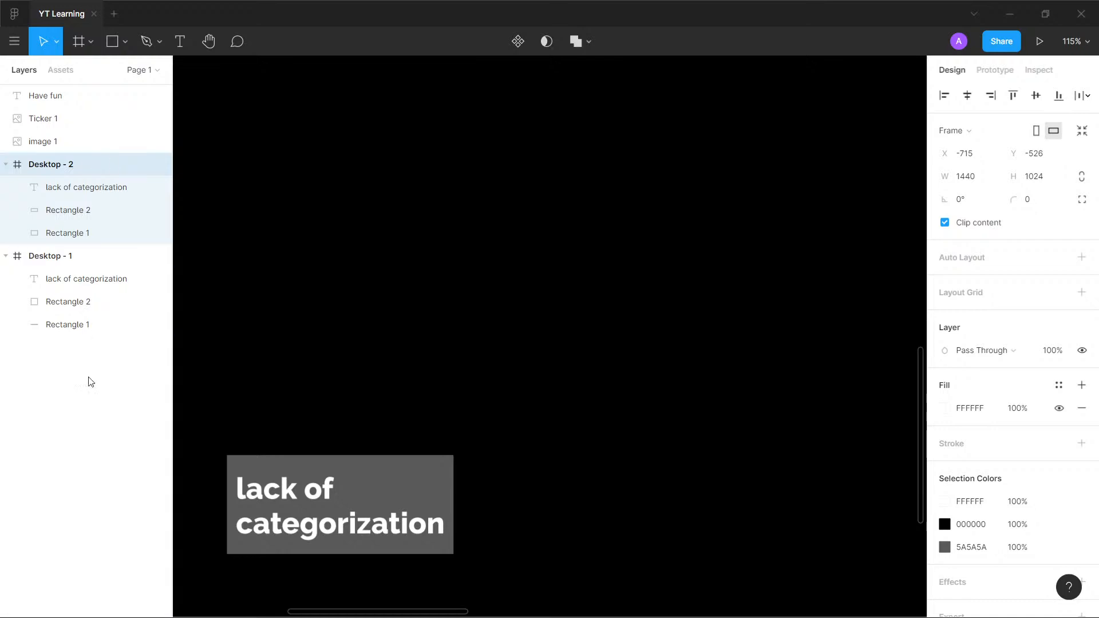
pyautogui.click(89, 371)
pyautogui.click(58, 161)
pyautogui.press('Delete')
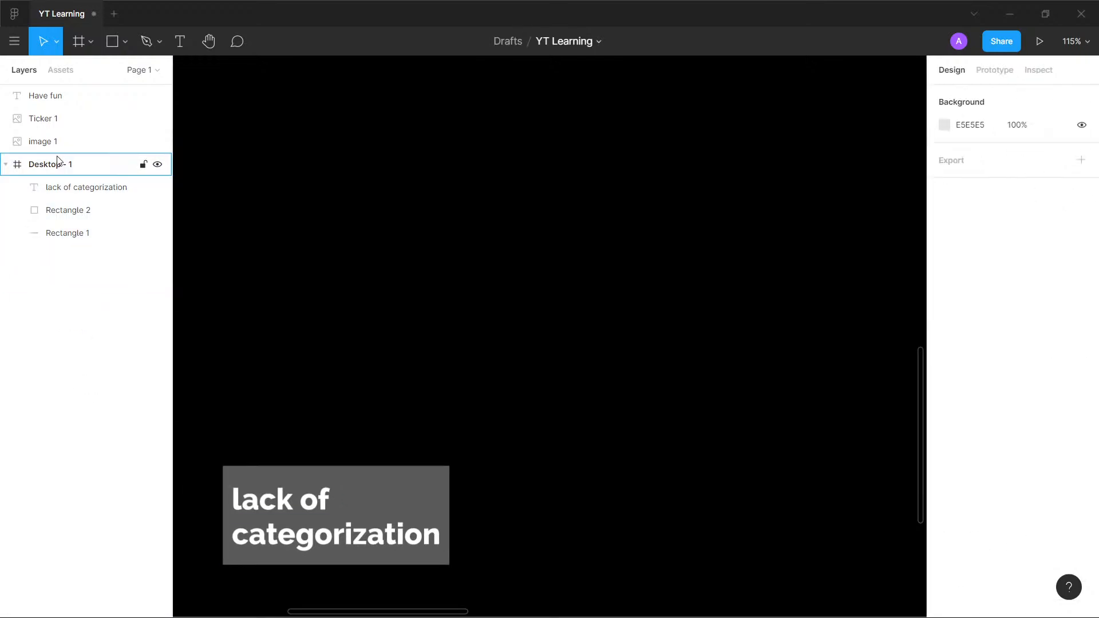
# - Duplicate the "lack of categorization" text above its card and change the copy to read "Problems"
pyautogui.click(91, 189)
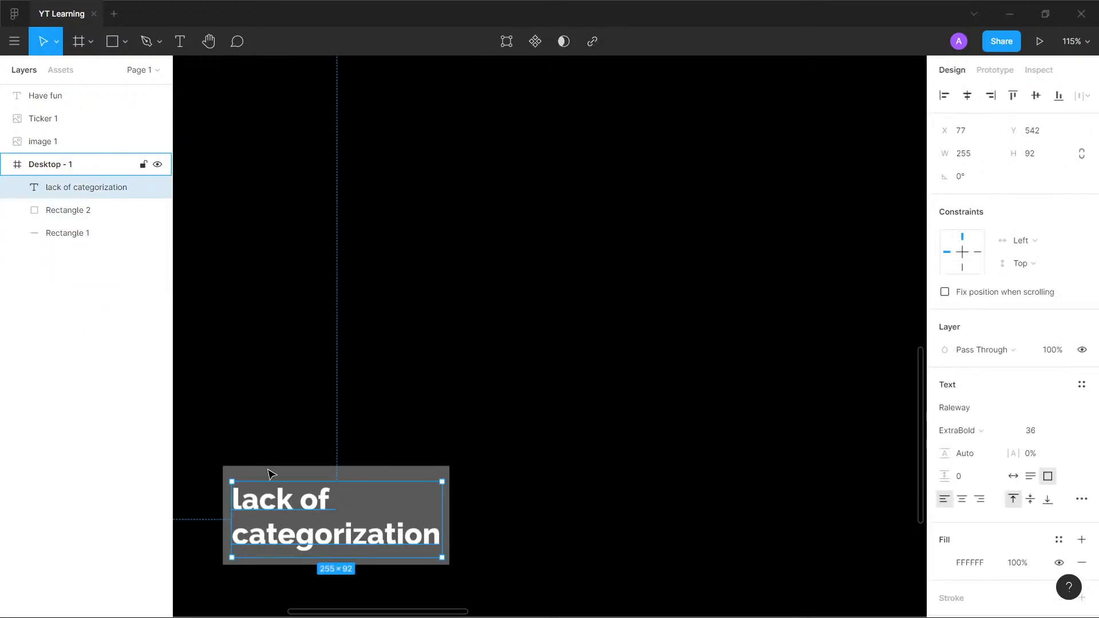
pyautogui.moveTo(303, 511); pyautogui.dragTo(304, 405)
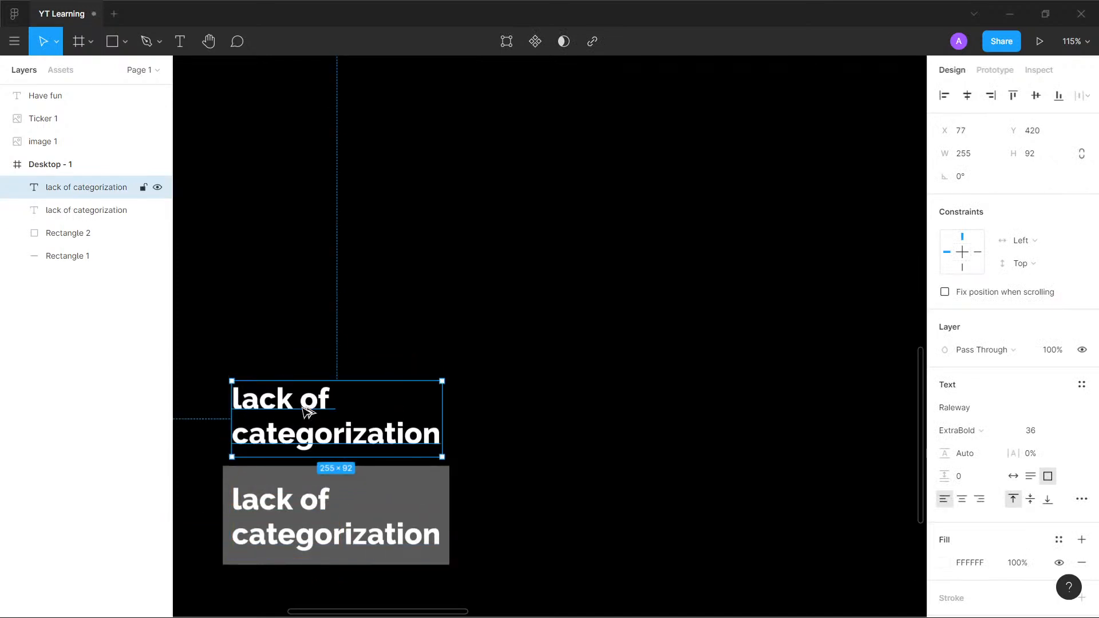
pyautogui.doubleClick(304, 405)
pyautogui.write('Problems')
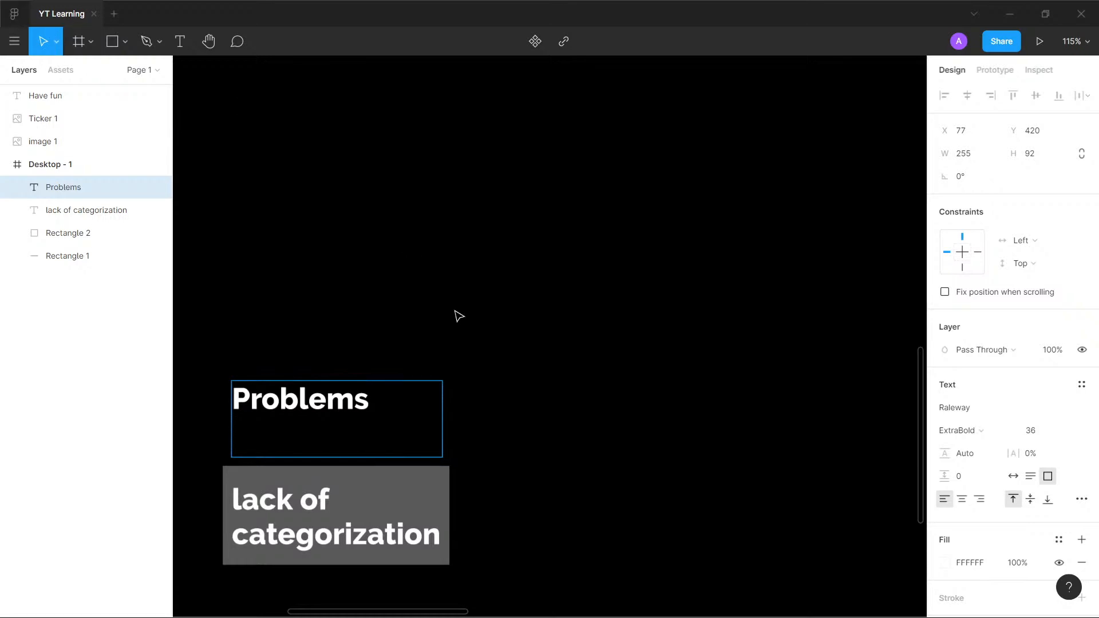
pyautogui.press('Escape')
# - Resize the "Problems" text box to about 455 × 41 and place it just above the card, aligned with the card's left edge
pyautogui.moveTo(439, 458); pyautogui.dragTo(607, 414)
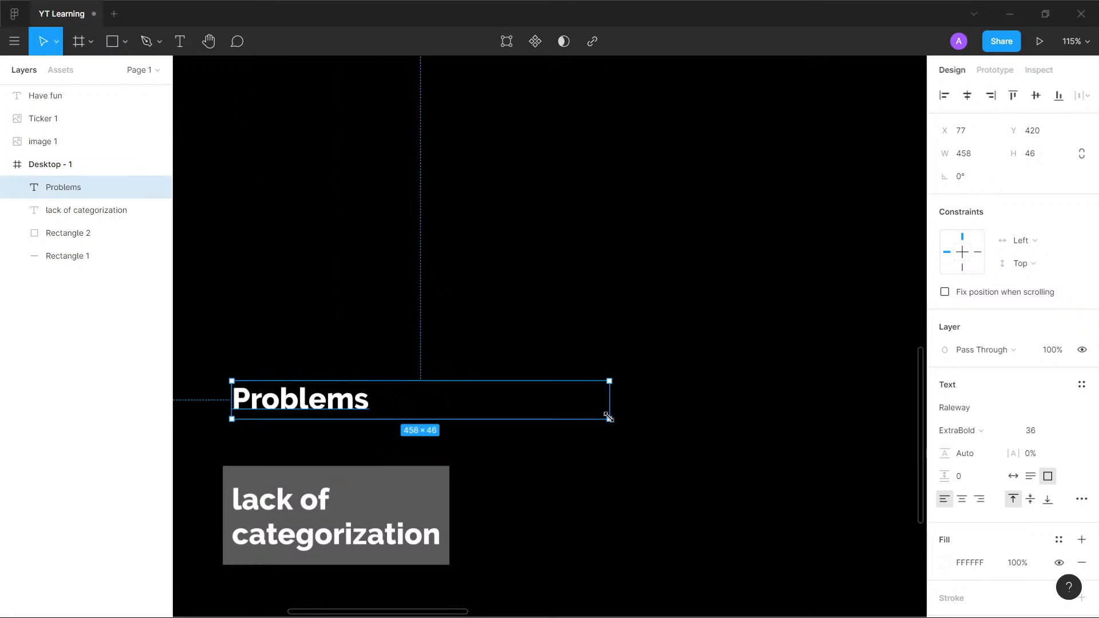
pyautogui.moveTo(324, 399); pyautogui.dragTo(324, 443)
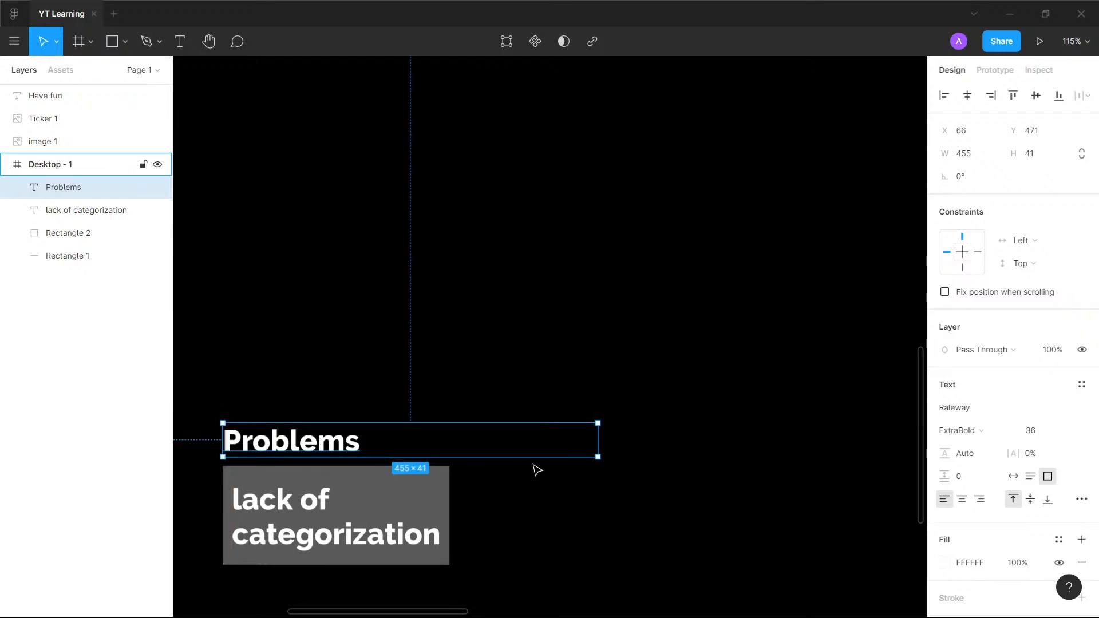
pyautogui.click(496, 319)
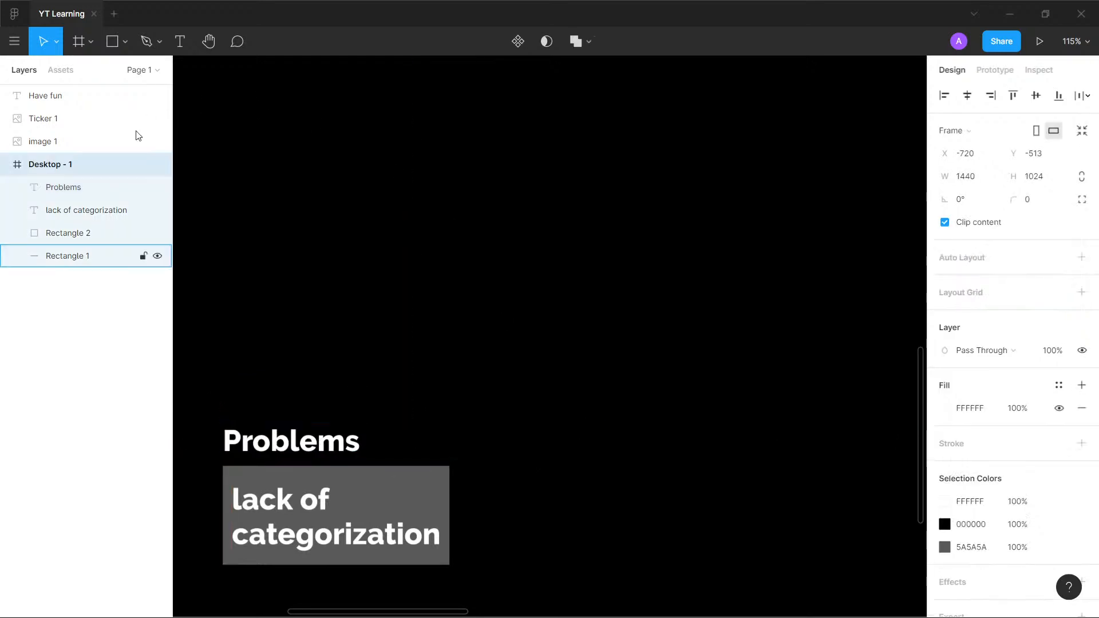
# - Duplicate the "Problems" heading near the top of the Desktop - 1 frame and change the copy to read "Process"
pyautogui.moveTo(320, 429); pyautogui.dragTo(360, 130)
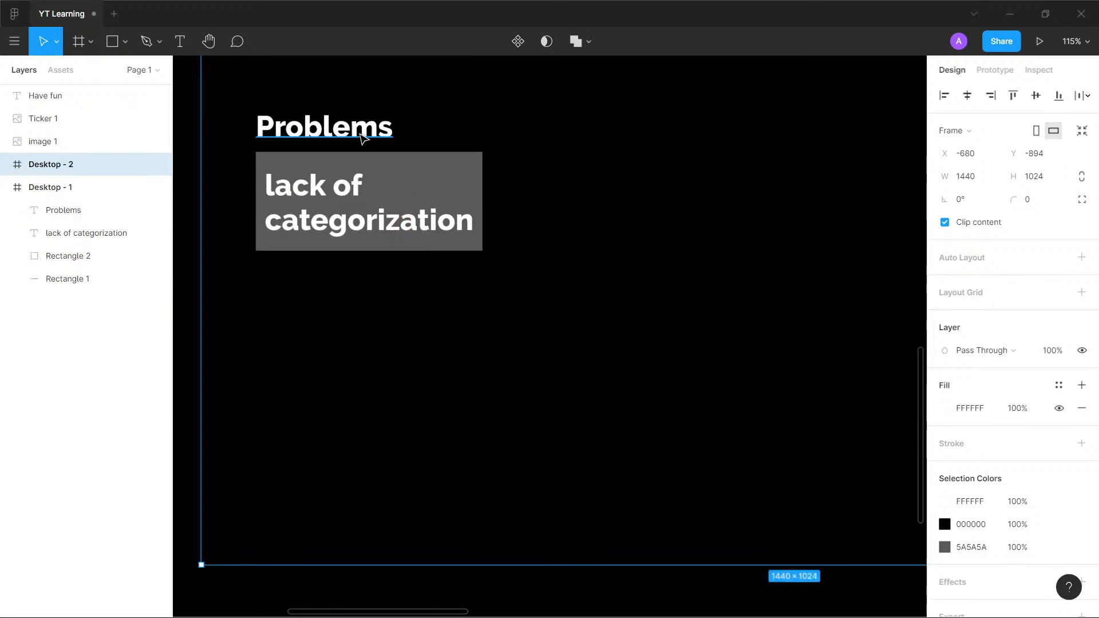
pyautogui.hotkey('ctrl', 'z')
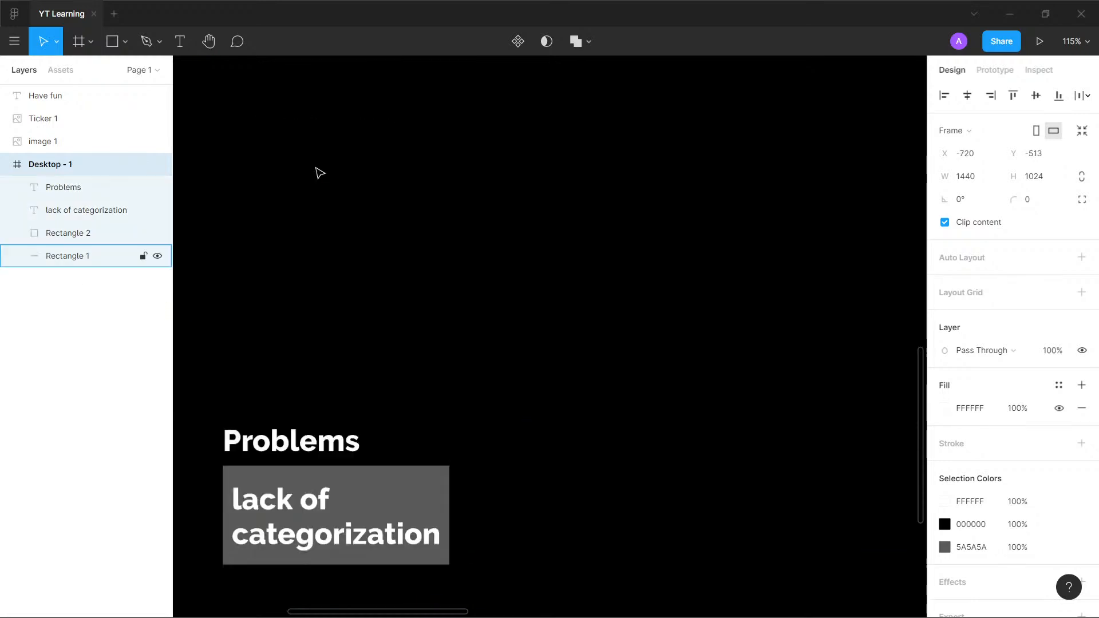
pyautogui.click(327, 449)
pyautogui.moveTo(327, 446); pyautogui.dragTo(333, 104)
pyautogui.doubleClick(333, 104)
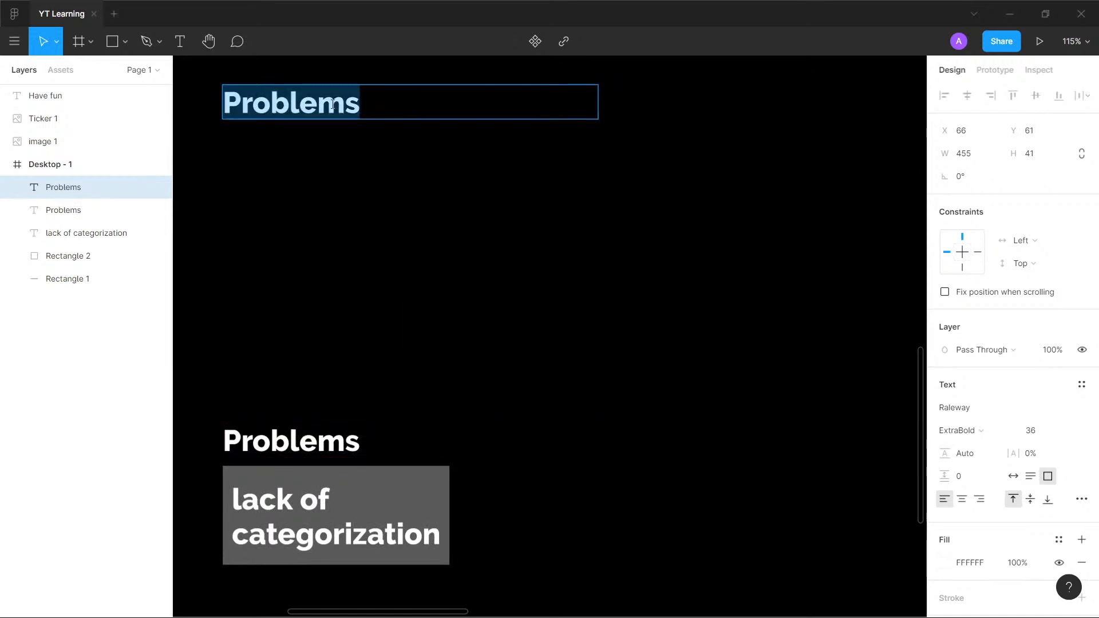
pyautogui.write('Process')
pyautogui.press('Escape')
pyautogui.press('Escape')
# - Duplicate the "lack of categorization" card below the "Process" heading and replace the copy's text with "Understand"
pyautogui.click(353, 504)
pyautogui.keyDown('shift'); pyautogui.click(403, 474); pyautogui.keyUp('shift')
pyautogui.moveTo(407, 481); pyautogui.dragTo(393, 154)
pyautogui.doubleClick(323, 170)
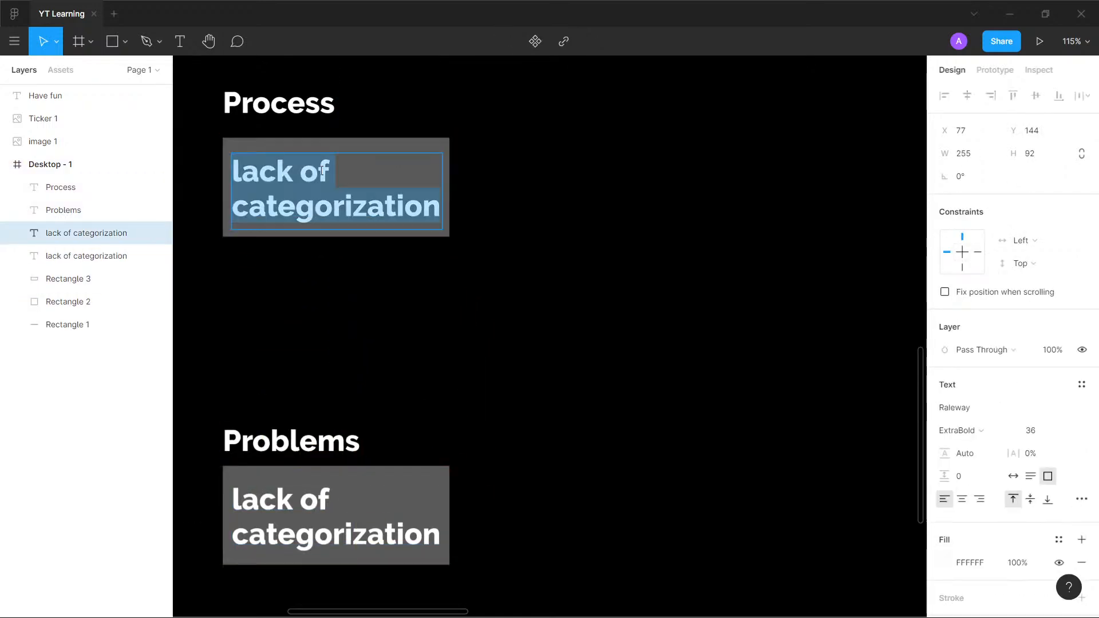
pyautogui.write('Understand')
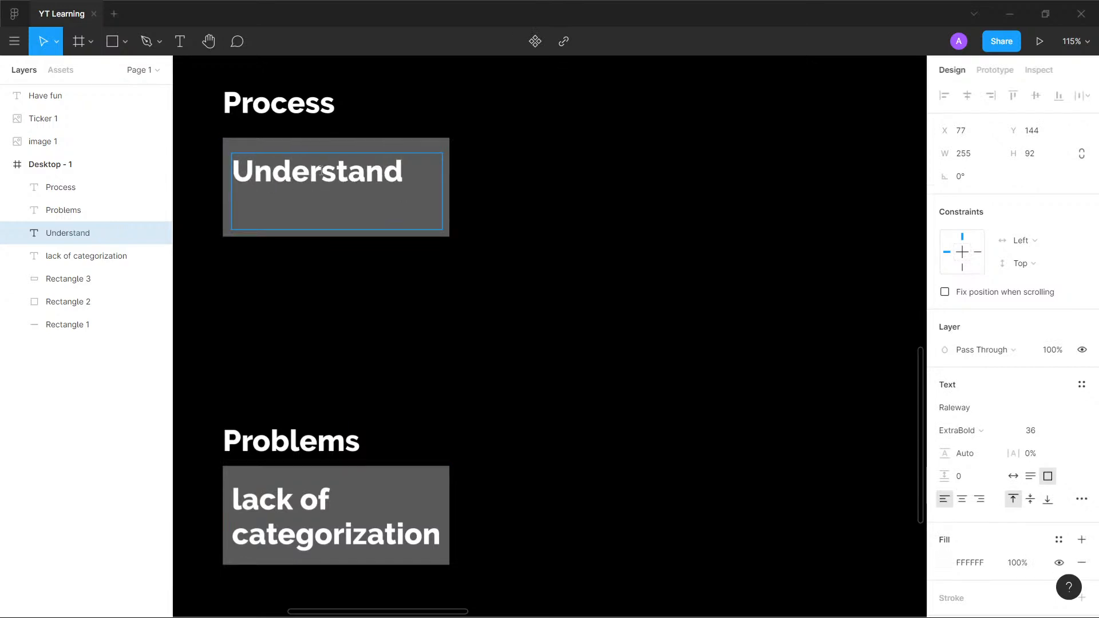
pyautogui.press('Escape')
# - Resize the grey rectangle behind "Understand" to about 233 × 132
pyautogui.click(430, 148)
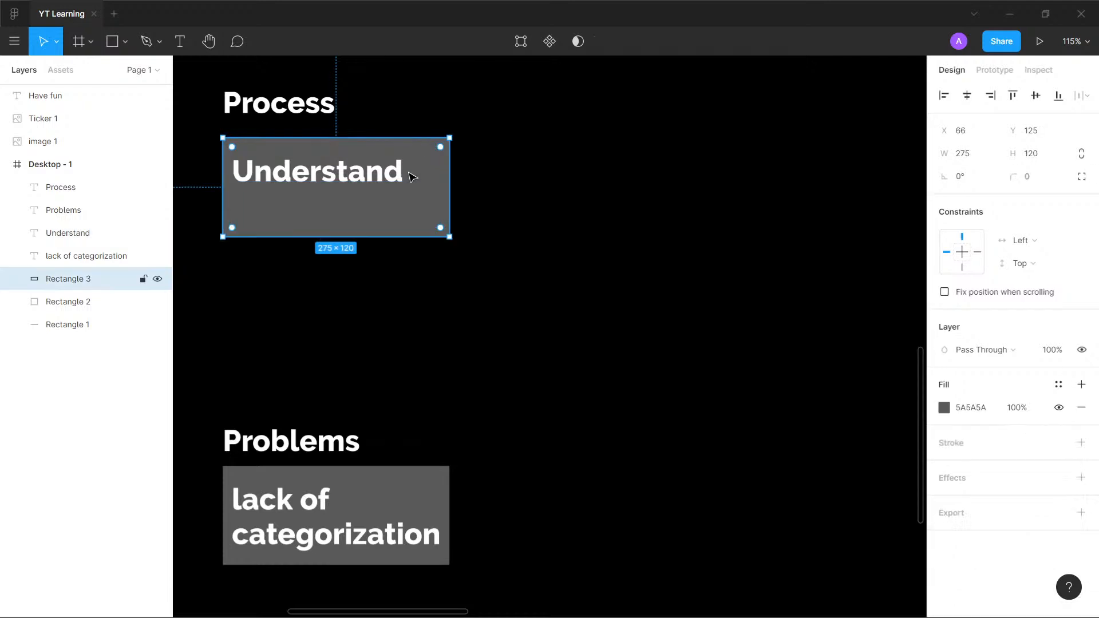
pyautogui.moveTo(355, 236); pyautogui.dragTo(357, 202)
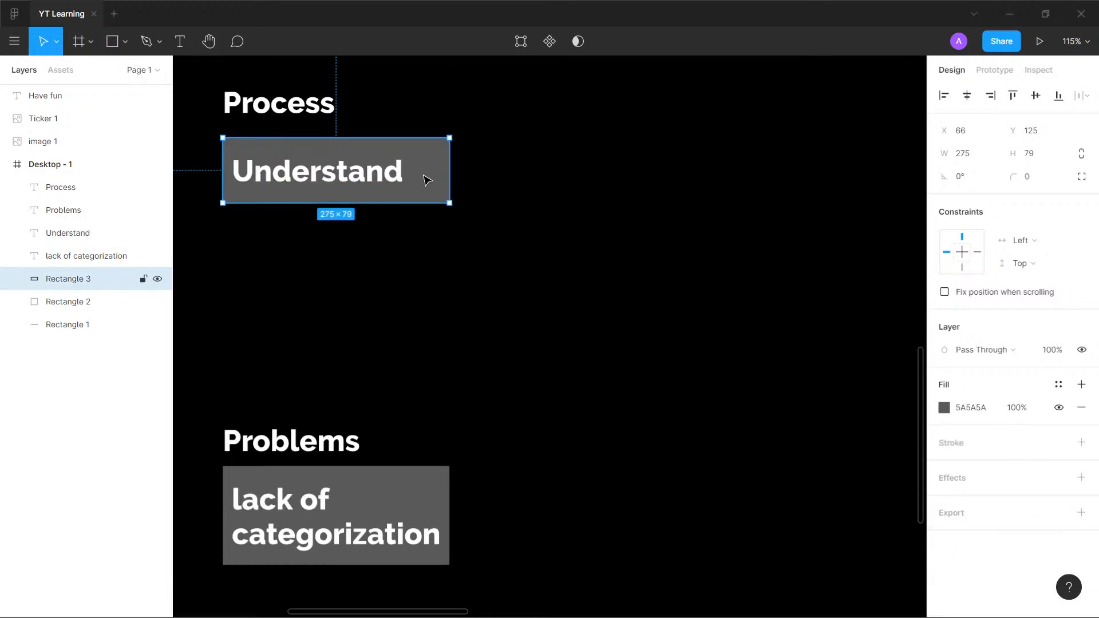
pyautogui.moveTo(449, 170); pyautogui.dragTo(415, 170)
pyautogui.press('Escape')
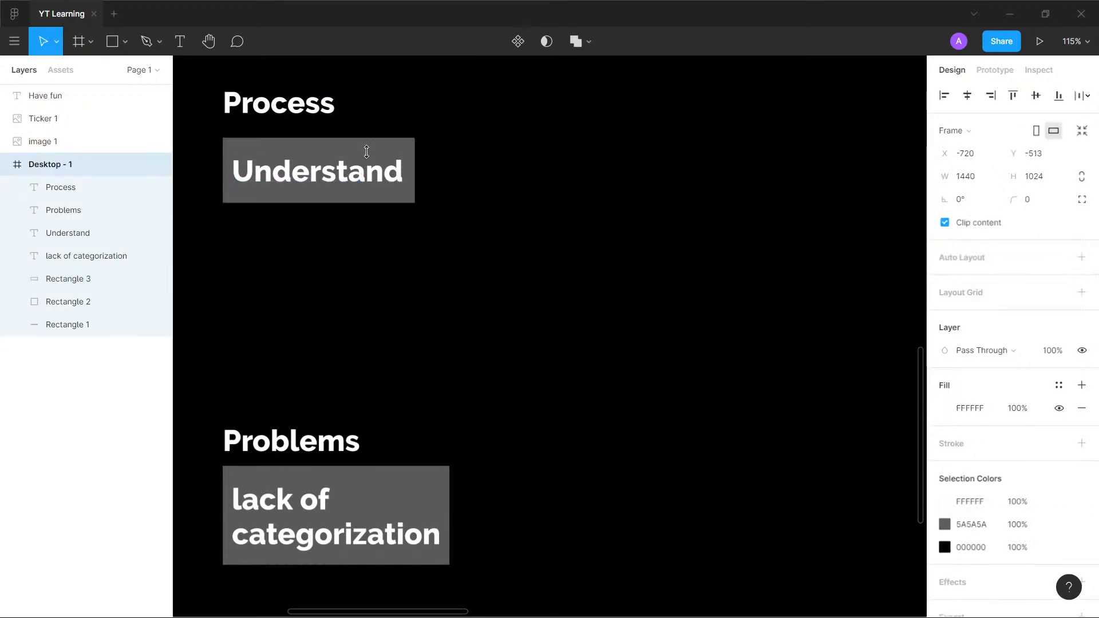
pyautogui.click(372, 170)
pyautogui.keyDown('shift'); pyautogui.click(375, 147); pyautogui.keyUp('shift')
pyautogui.press('Escape')
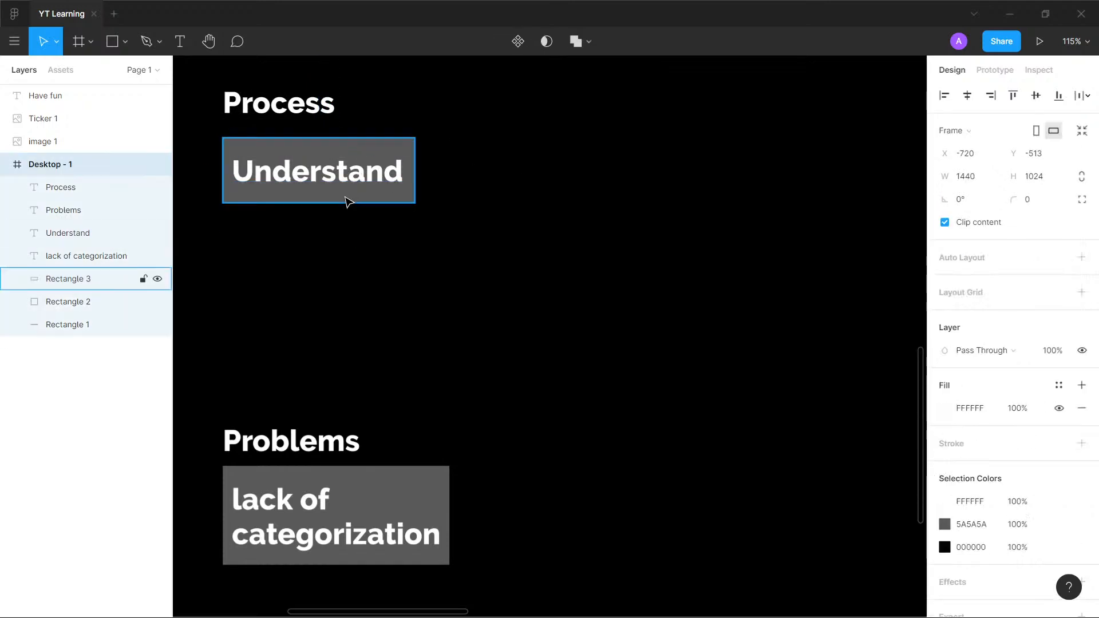
pyautogui.click(344, 198)
pyautogui.moveTo(335, 202); pyautogui.dragTo(336, 246)
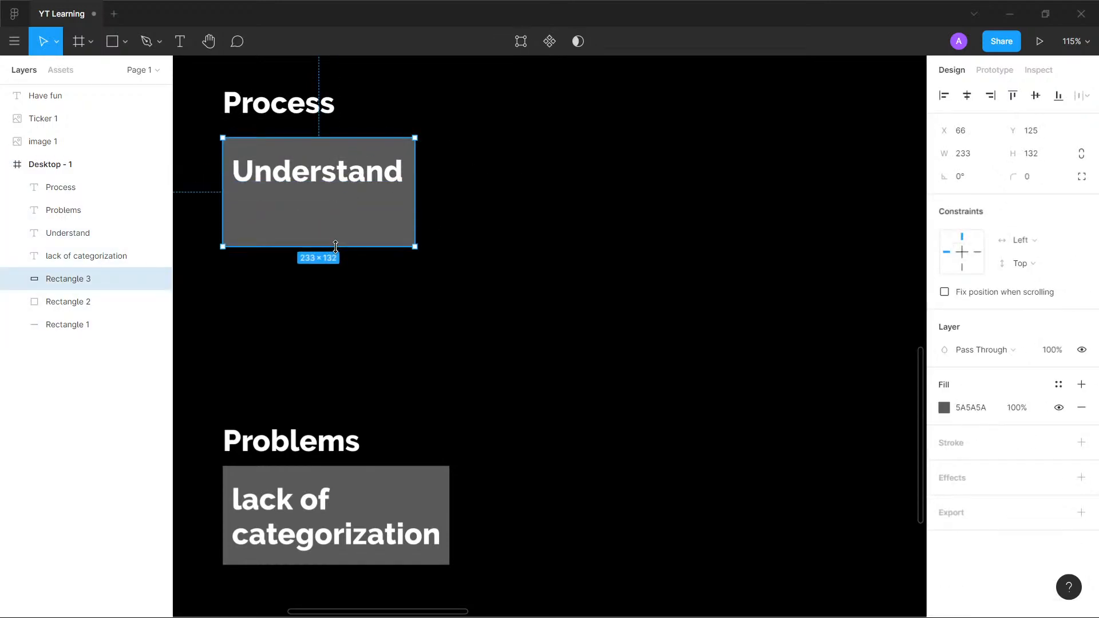
# - Add "& Audit" on a second line of the "Understand" text
pyautogui.doubleClick(404, 174)
pyautogui.click(406, 173)
pyautogui.press('Return')
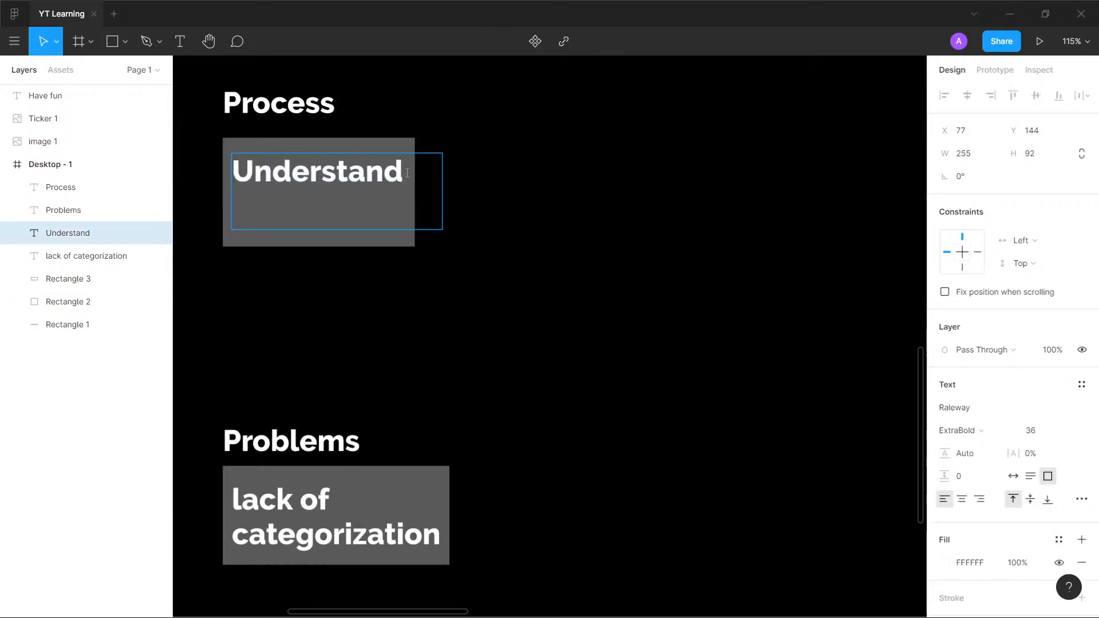
pyautogui.write('& AUdit')
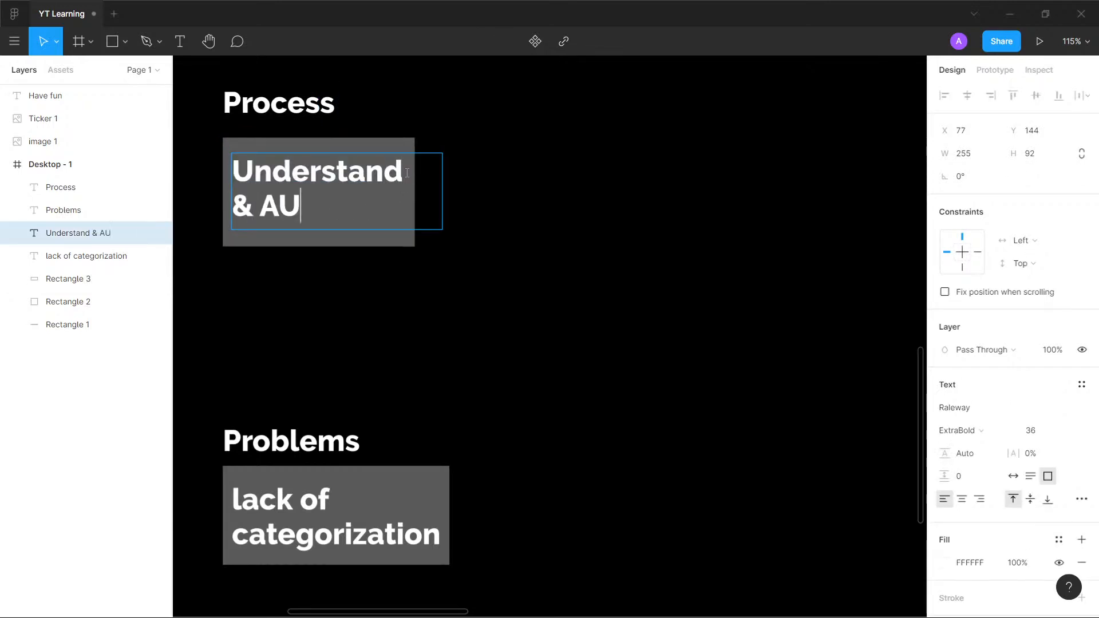
pyautogui.press('BackSpace')
pyautogui.press('BackSpace')
pyautogui.press('BackSpace')
pyautogui.press('BackSpace')
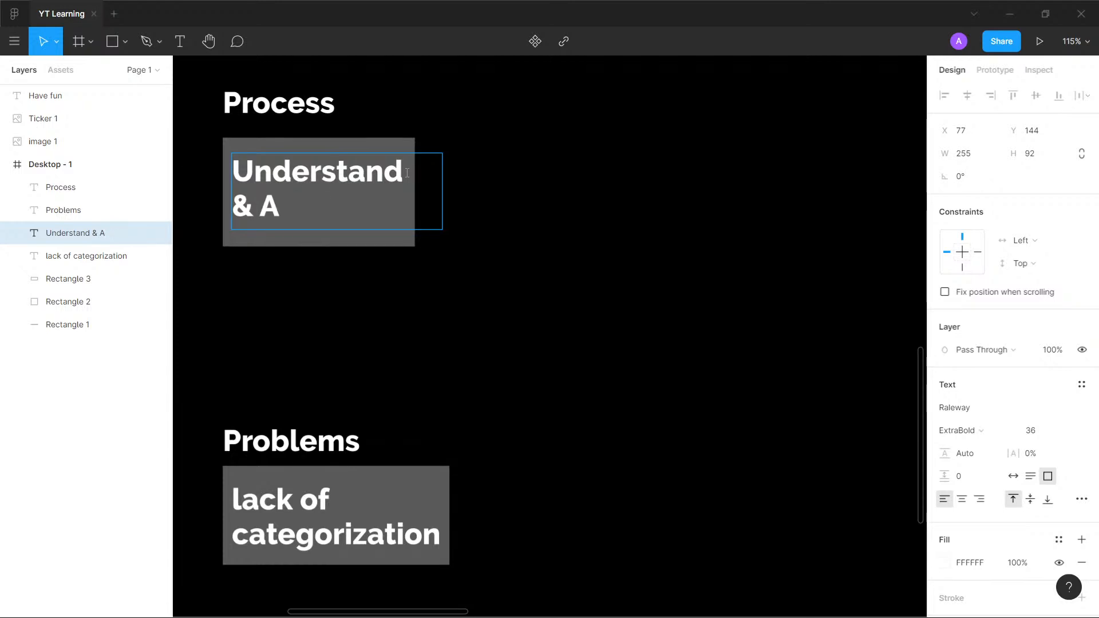
pyautogui.write('udit')
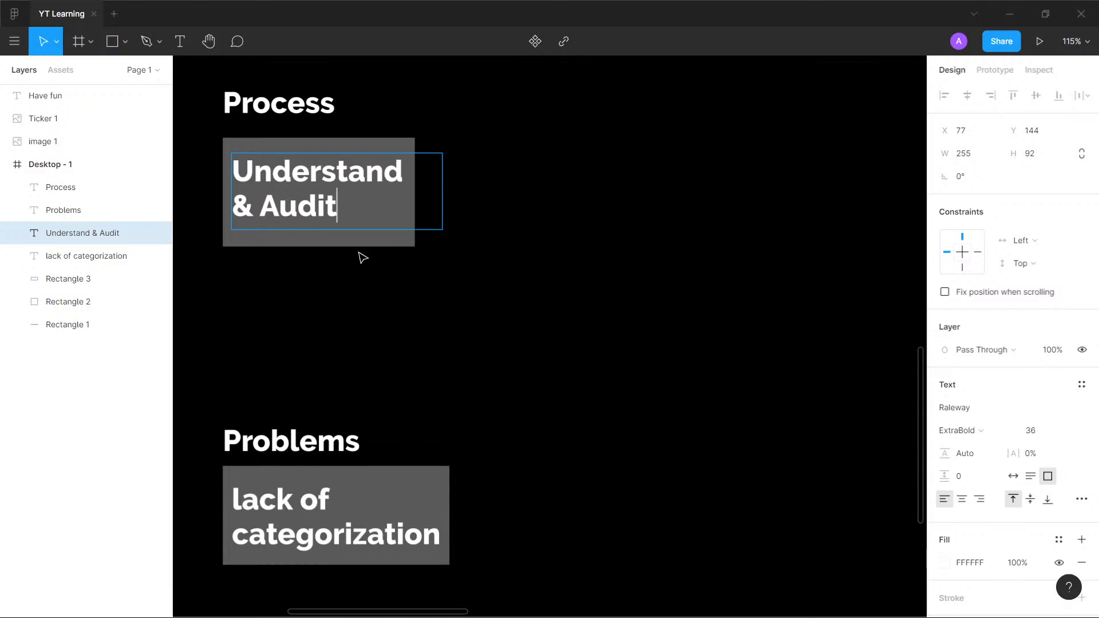
pyautogui.press('Escape')
pyautogui.press('Escape')
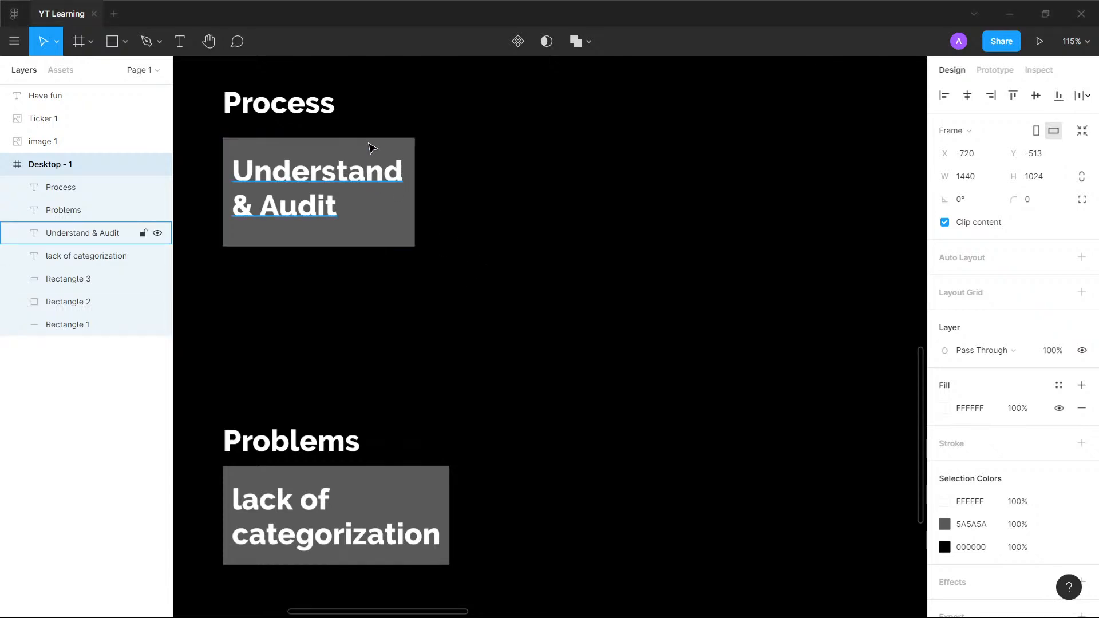
# - Duplicate the "Understand & Audit" text and its rectangle to the right as a second card under "Process"
pyautogui.press('alt')
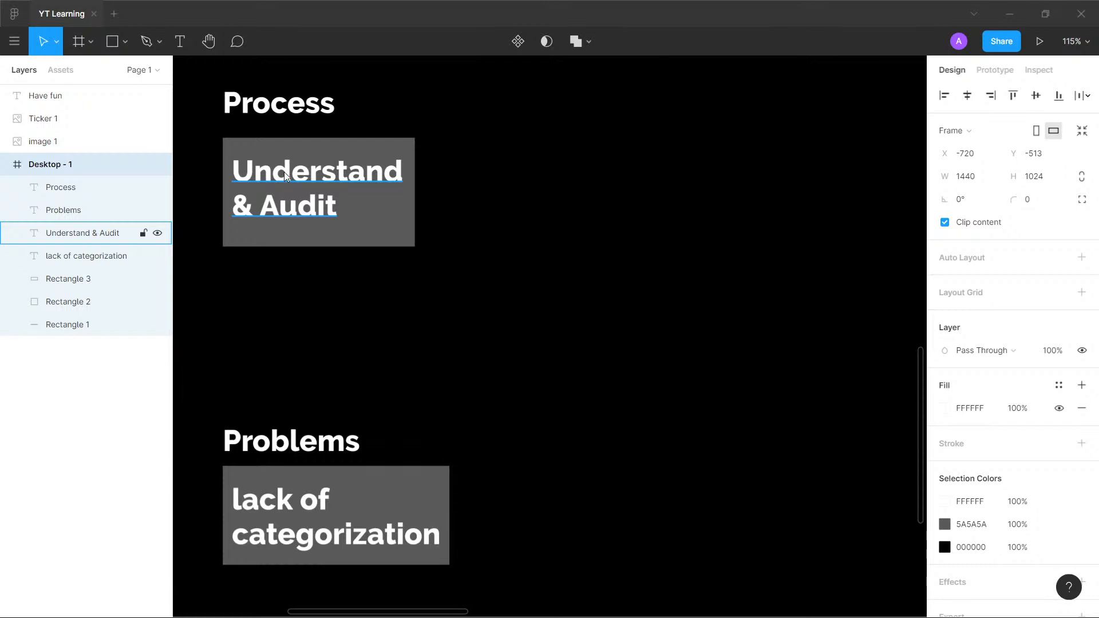
pyautogui.click(329, 155)
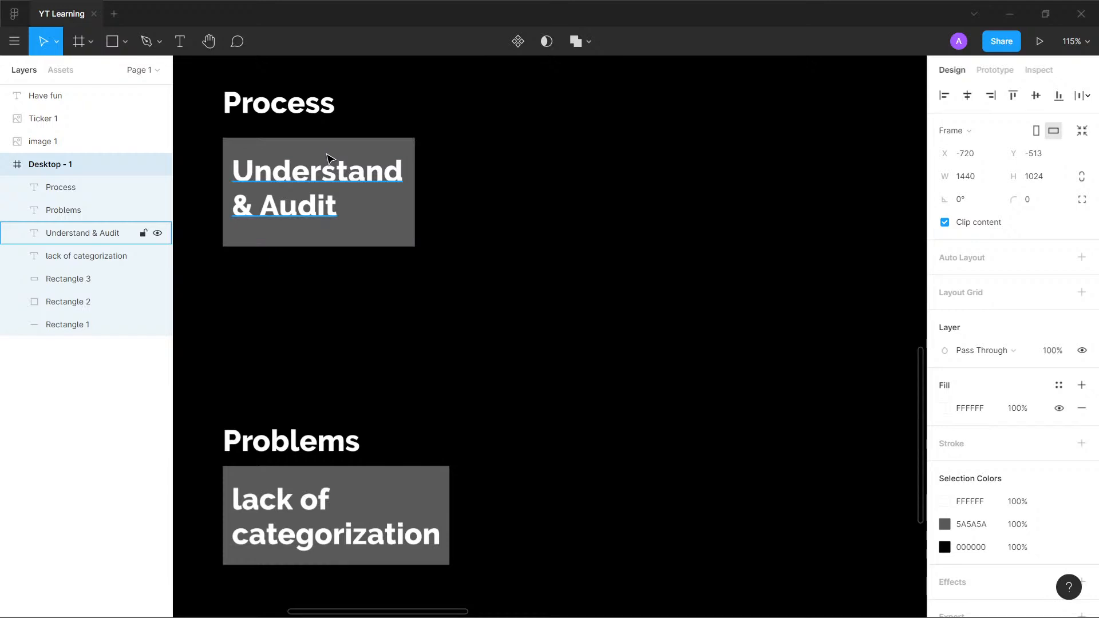
pyautogui.click(351, 152)
pyautogui.keyDown('shift'); pyautogui.click(380, 182); pyautogui.keyUp('shift')
pyautogui.moveTo(391, 183); pyautogui.dragTo(577, 176)
# - Replace the second Process card's text with "Define & Ideate"
pyautogui.doubleClick(571, 171)
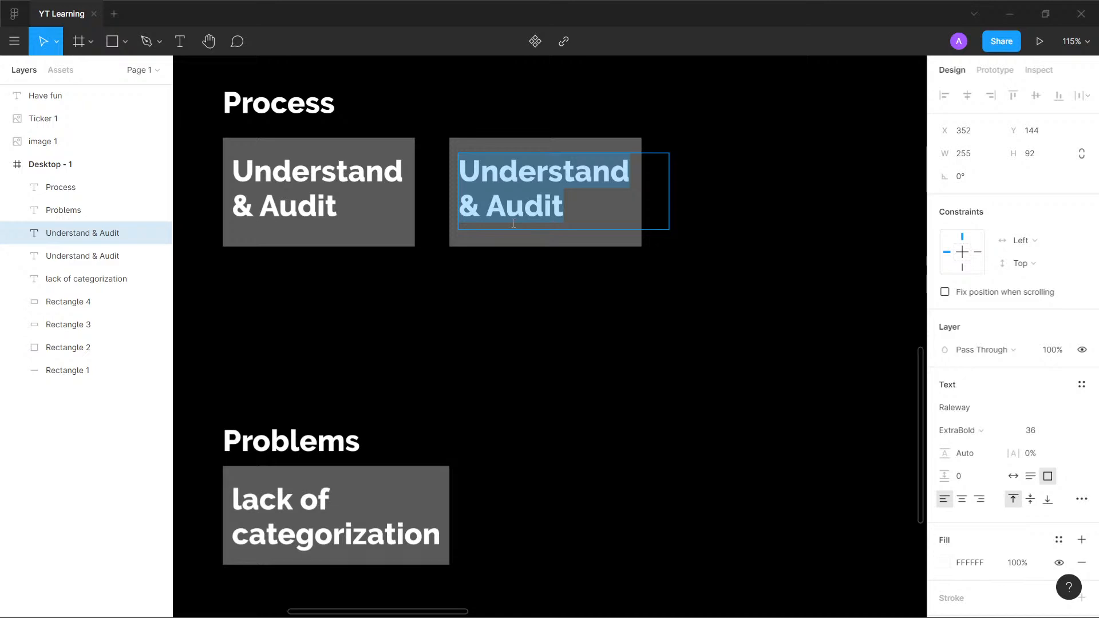
pyautogui.write('Define')
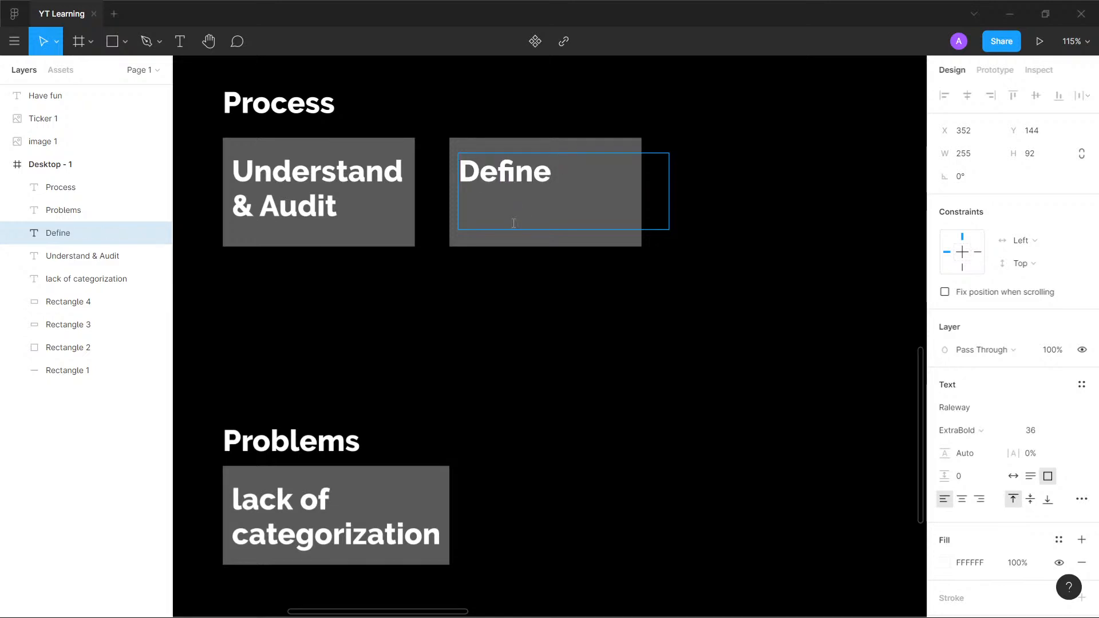
pyautogui.write(' & Ideate')
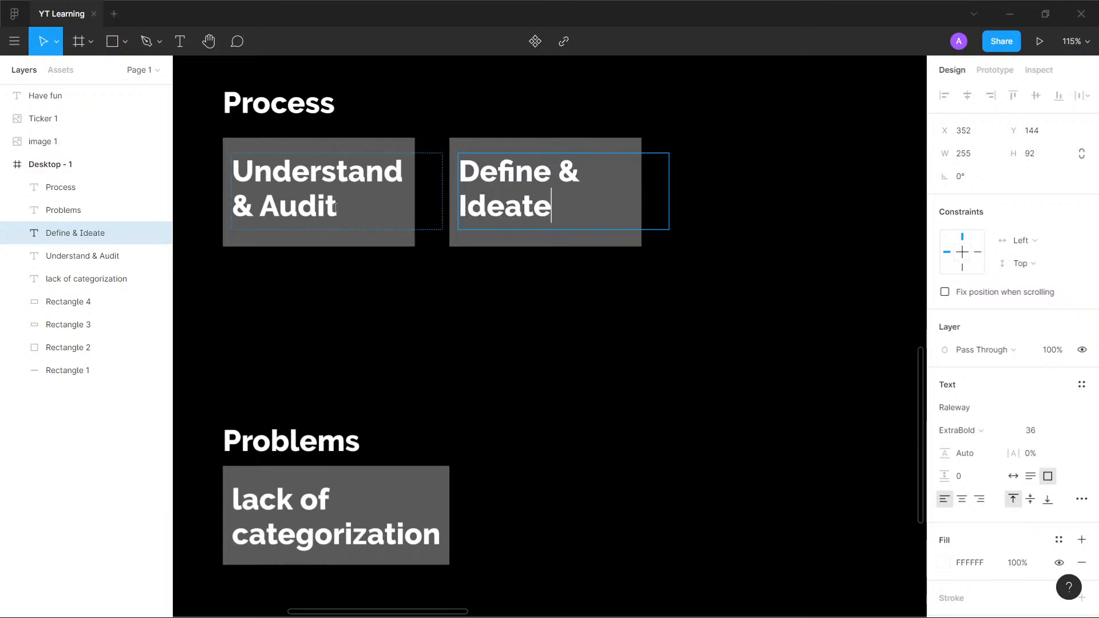
pyautogui.press('Escape')
pyautogui.press('Escape')
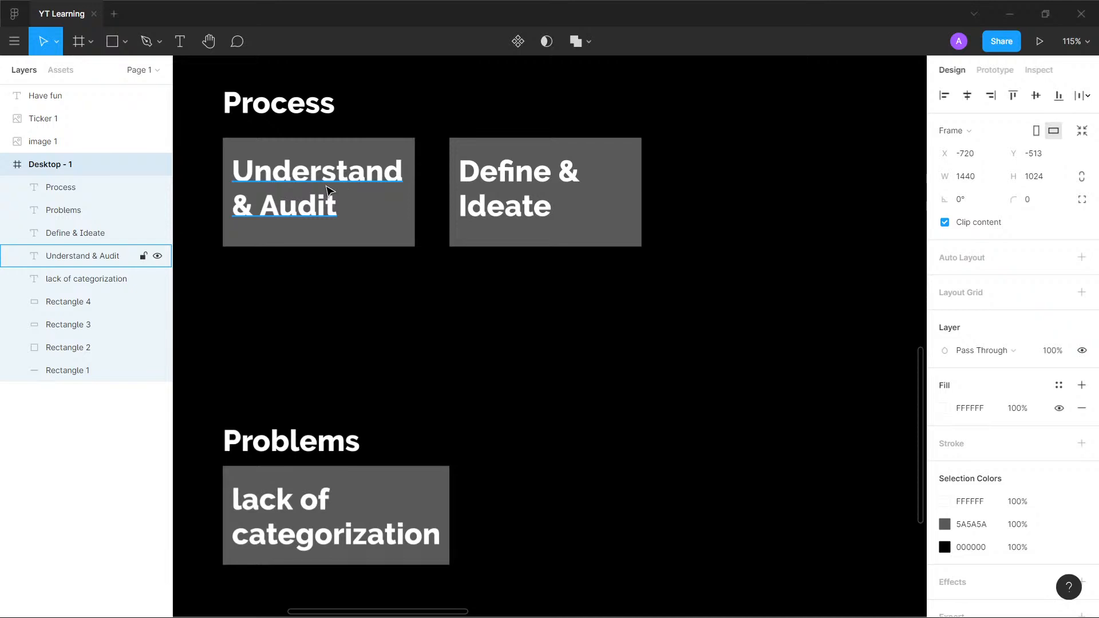
pyautogui.press('alt')
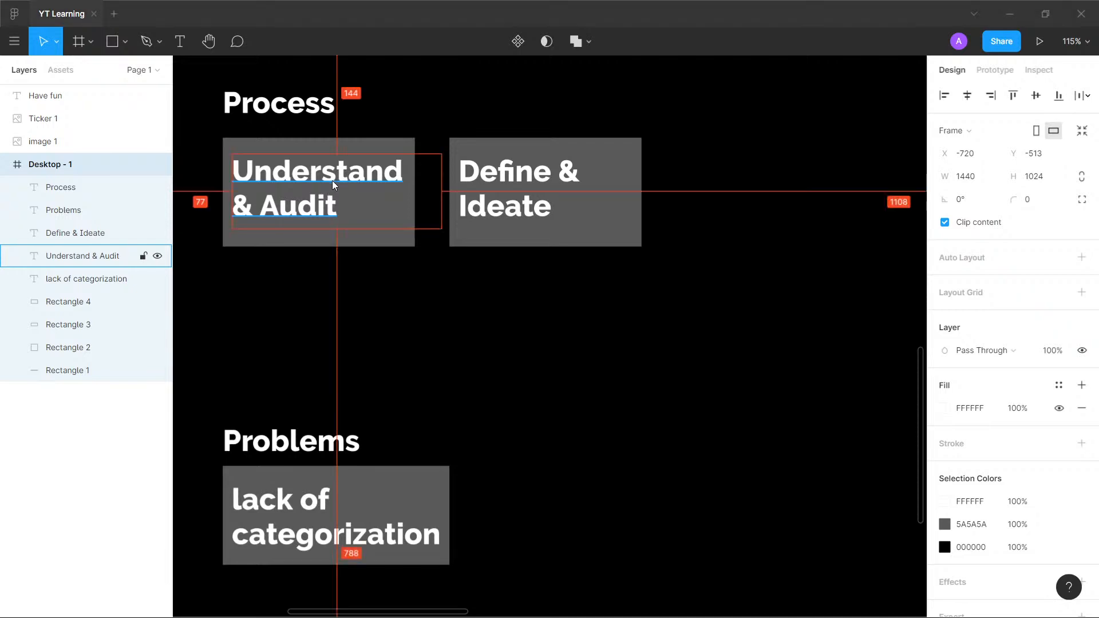
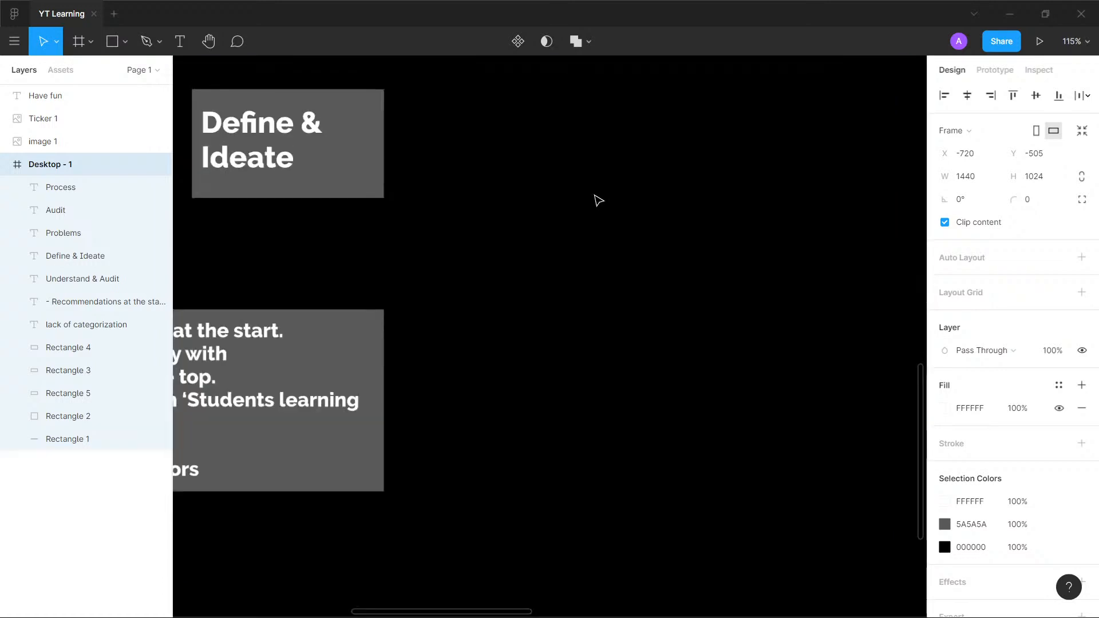
pyautogui.moveTo(553, 182); pyautogui.dragTo(779, 206)
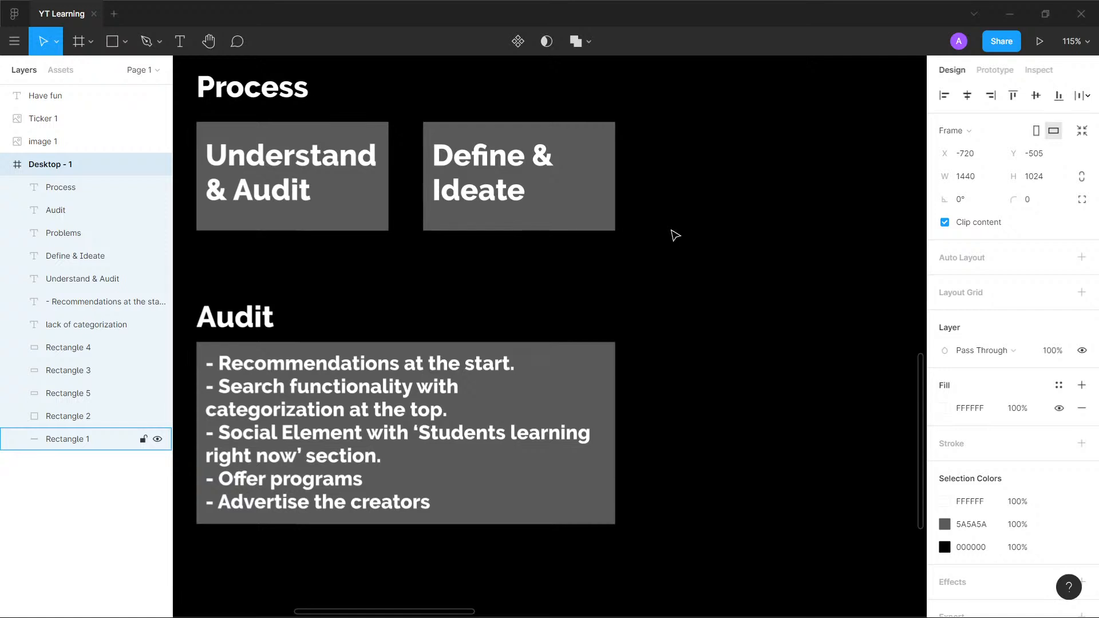
pyautogui.scroll(-3, 673, 234)
pyautogui.scroll(3, 674, 233)
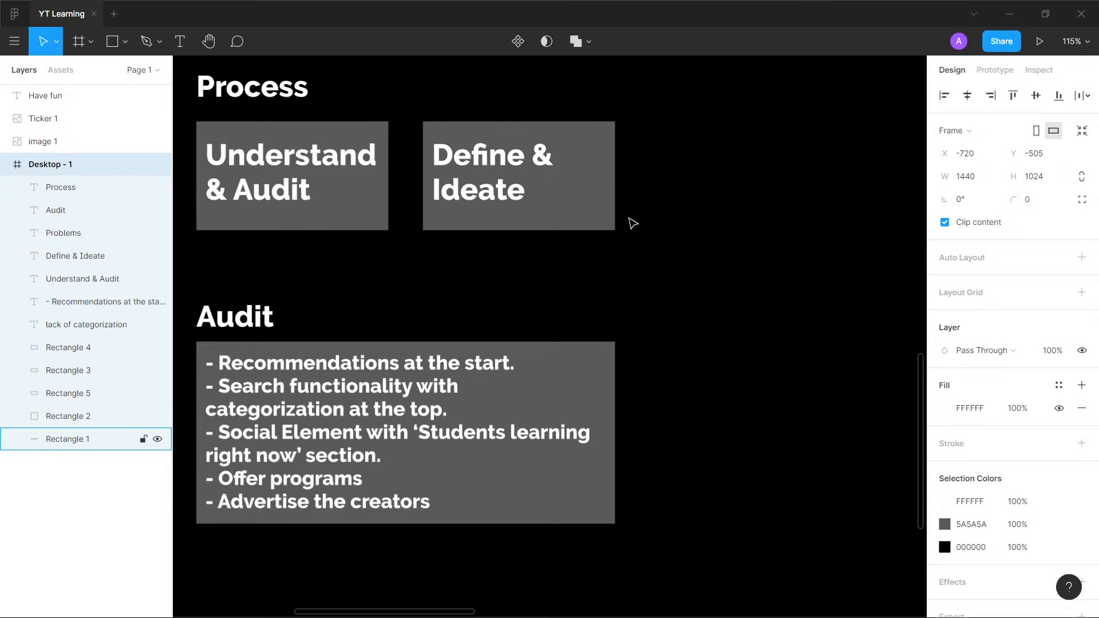
pyautogui.moveTo(716, 222); pyautogui.dragTo(715, 223)
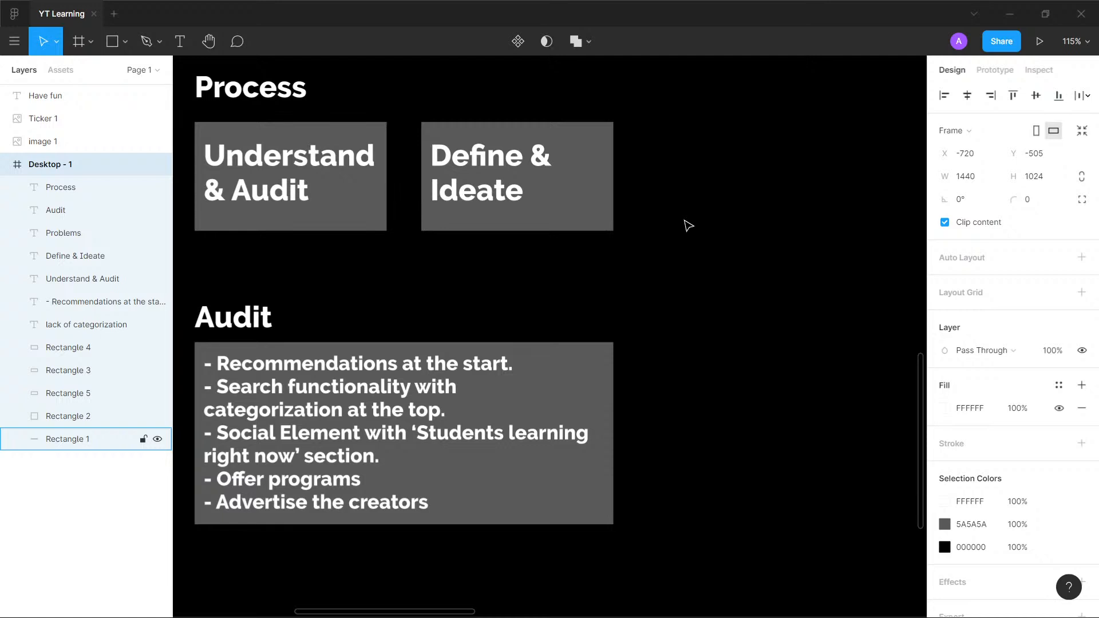
pyautogui.scroll(-5, 754, 209)
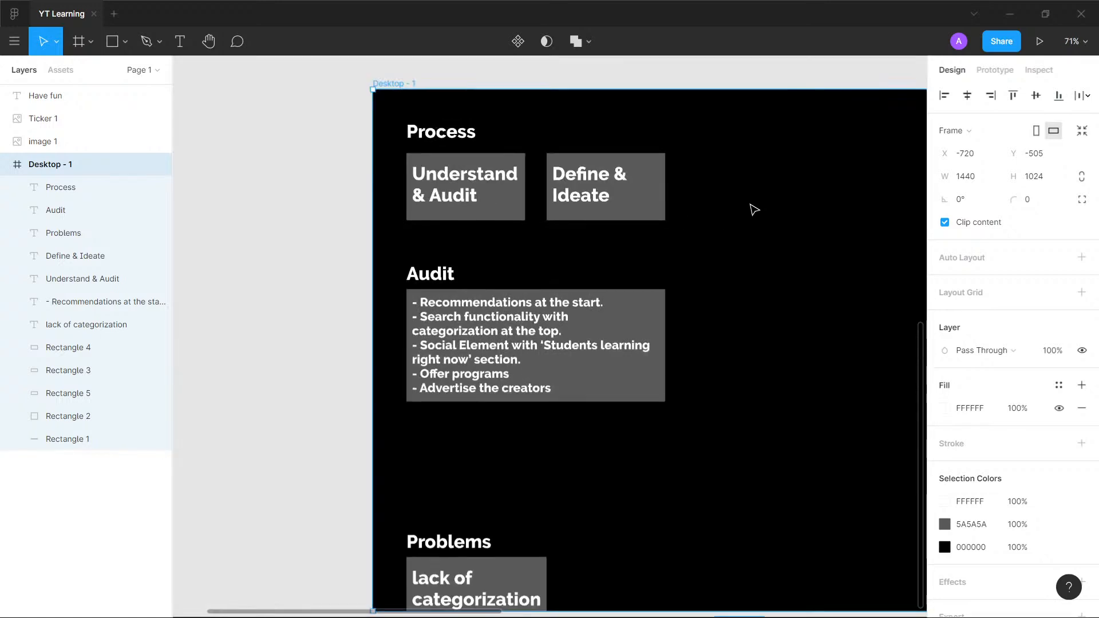
pyautogui.moveTo(753, 209); pyautogui.dragTo(818, 212)
pyautogui.scroll(5, 579, 204)
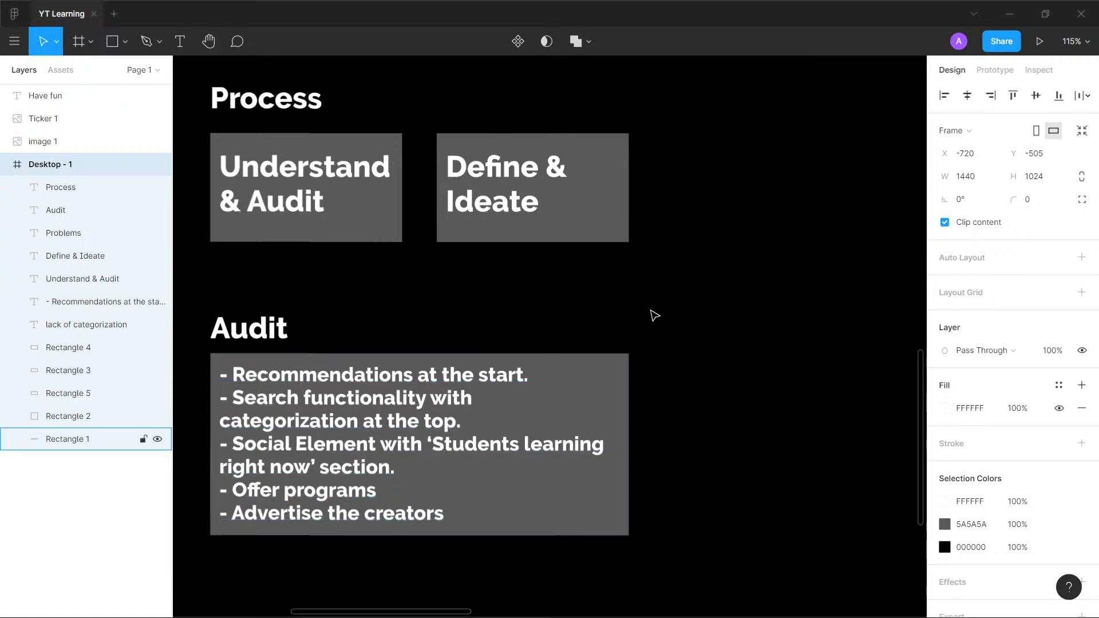
# - Move the "Problems" heading with its "lack of categorization" text and grey rectangle up to just below the "Audit" card
pyautogui.scroll(-3, 741, 266)
pyautogui.moveTo(743, 278); pyautogui.dragTo(525, 245)
pyautogui.click(245, 541)
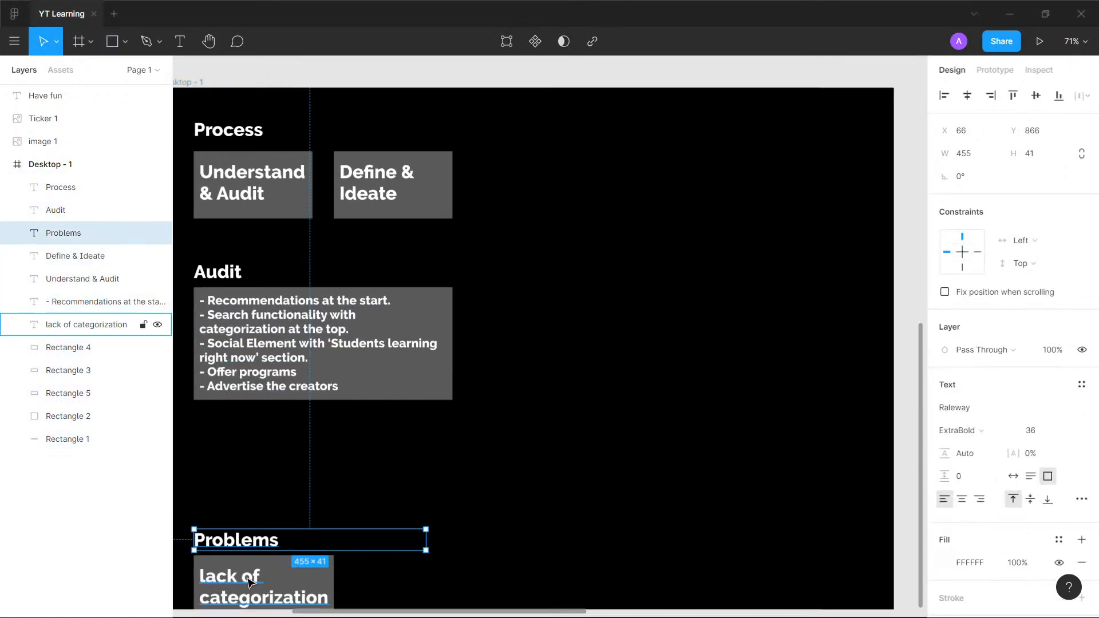
pyautogui.keyDown('shift'); pyautogui.click(251, 583); pyautogui.keyUp('shift')
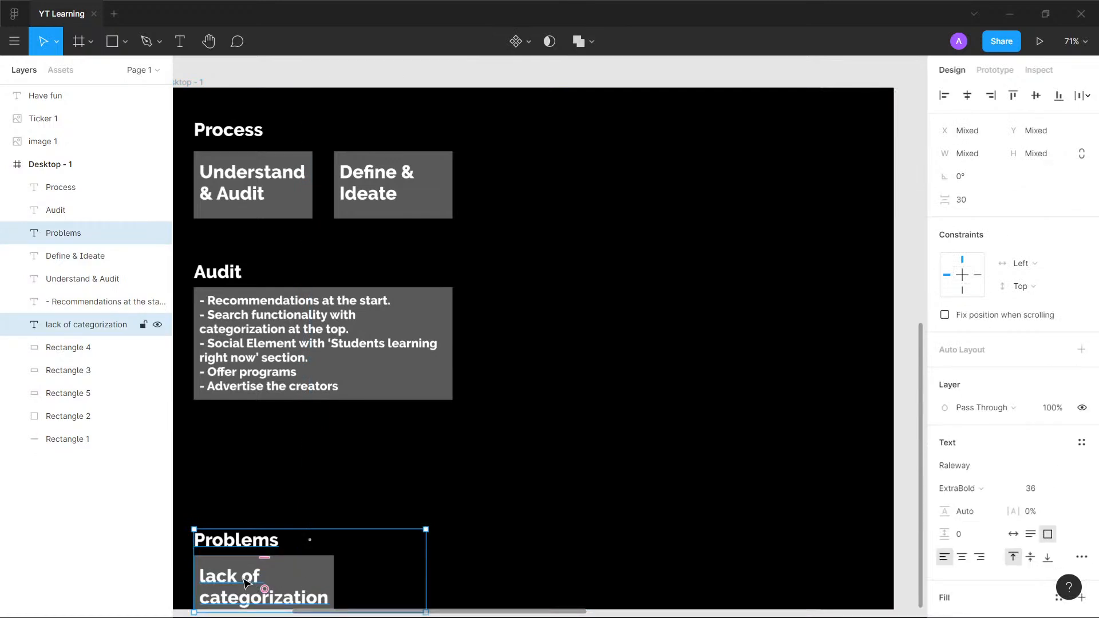
pyautogui.keyDown('shift'); pyautogui.click(281, 578); pyautogui.keyUp('shift')
pyautogui.keyDown('shift'); pyautogui.click(282, 578); pyautogui.keyUp('shift')
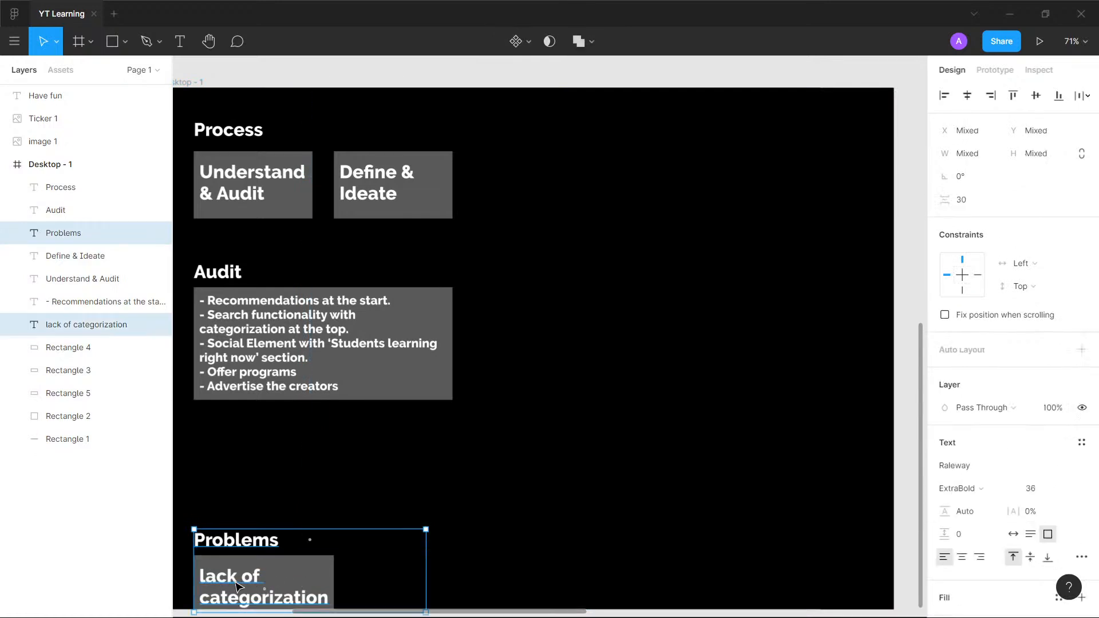
pyautogui.keyDown('shift'); pyautogui.click(304, 576); pyautogui.keyUp('shift')
pyautogui.moveTo(317, 577); pyautogui.dragTo(313, 475)
pyautogui.hscroll(-3, 410, 390)
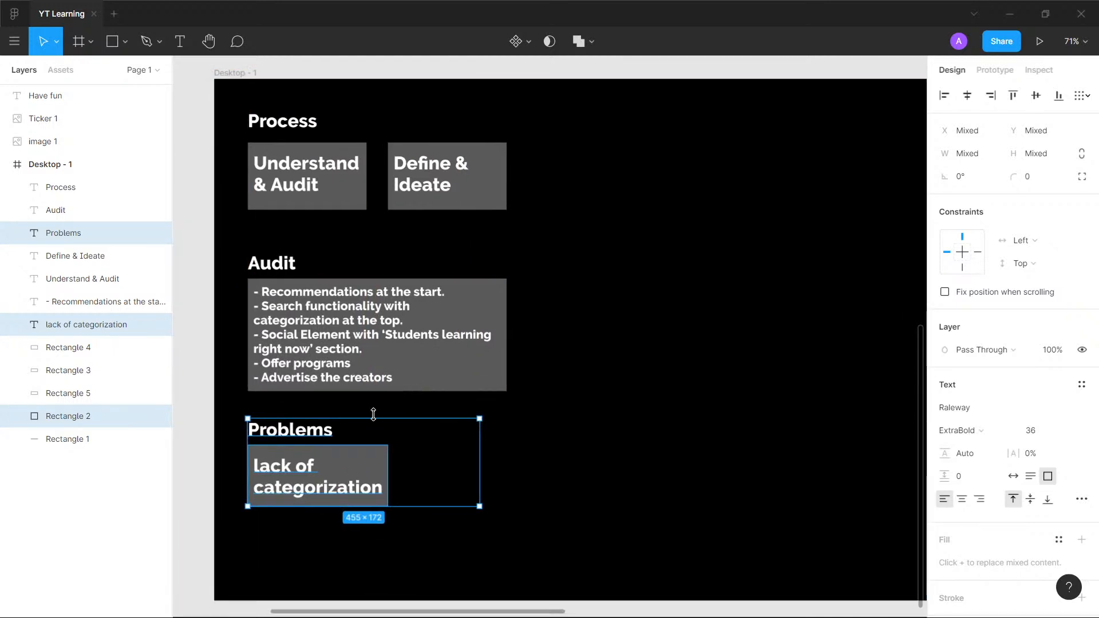
pyautogui.click(569, 446)
# - Set the font size of the "lack of categorization" text to 24
pyautogui.scroll(5, 499, 367)
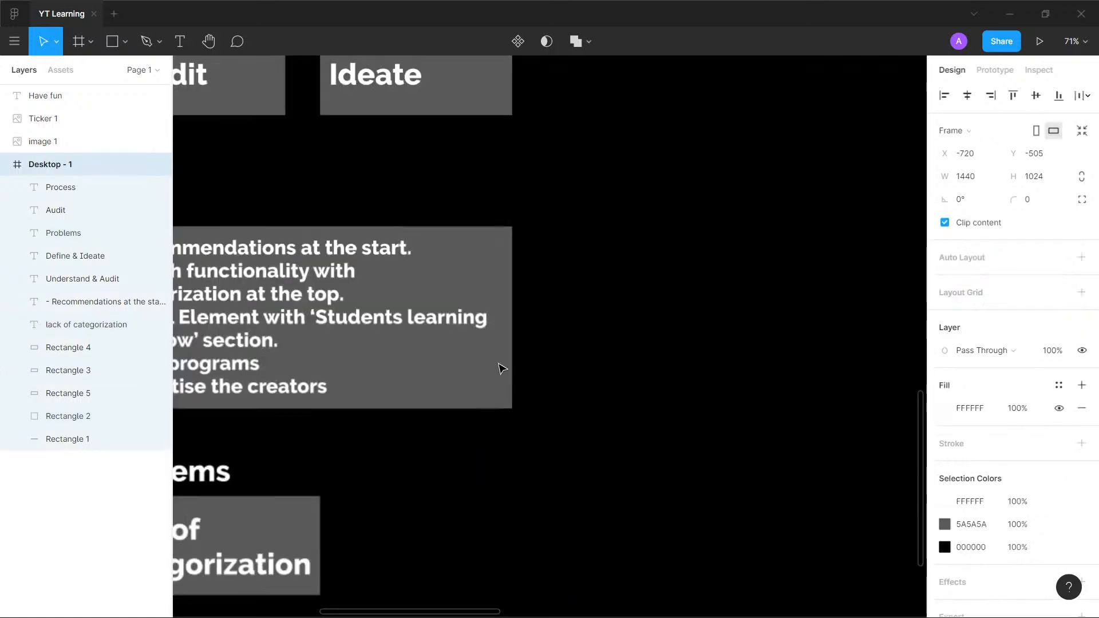
pyautogui.moveTo(468, 395); pyautogui.dragTo(589, 285)
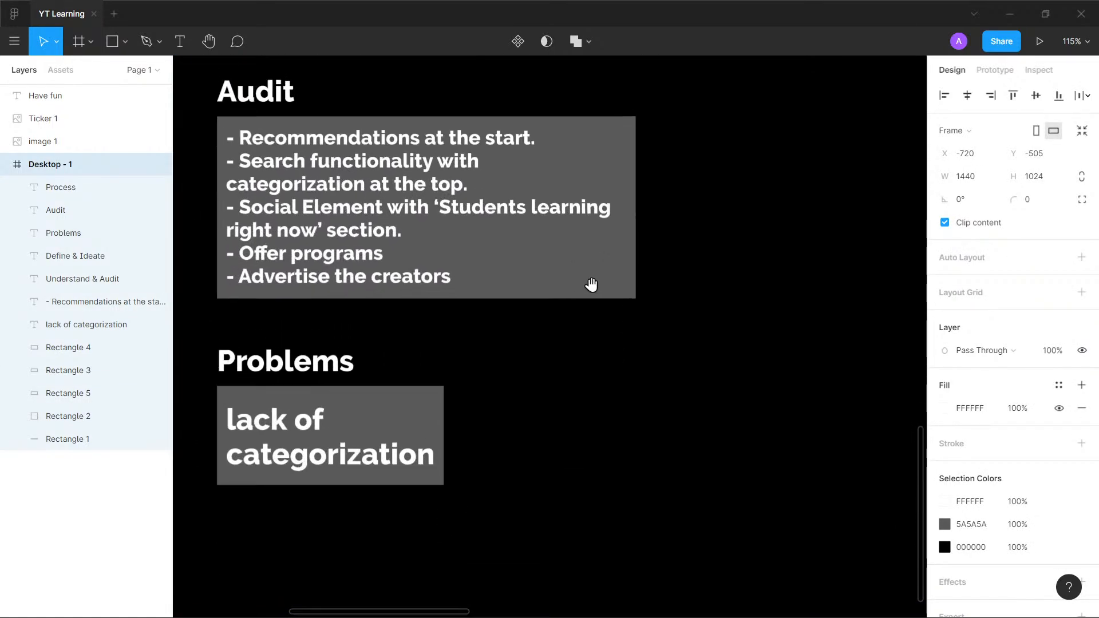
pyautogui.click(351, 454)
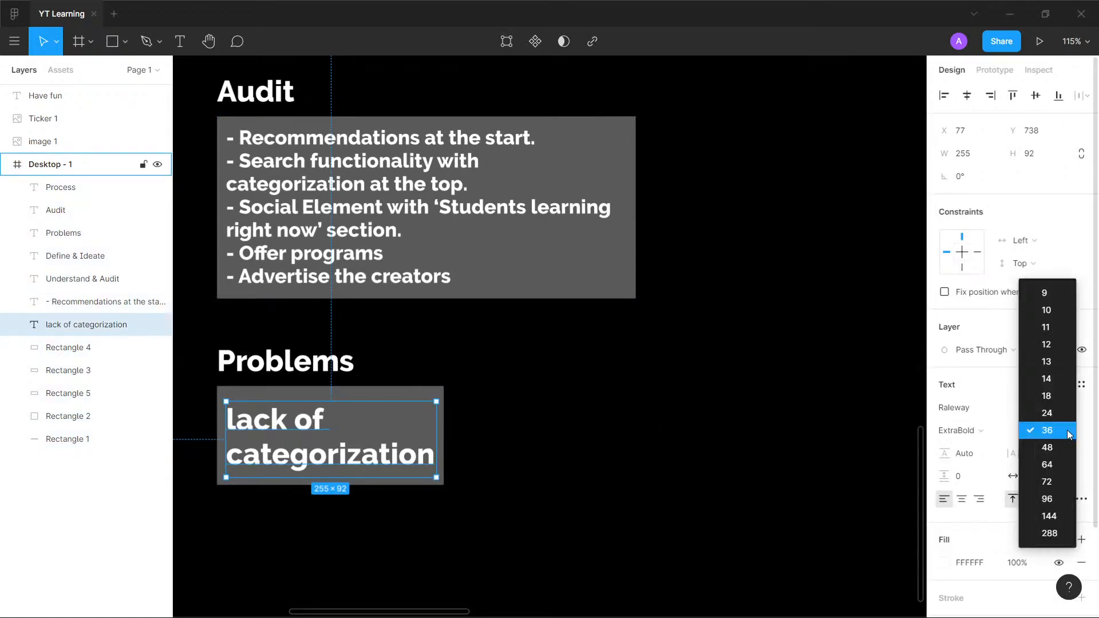
pyautogui.click(1066, 431)
pyautogui.click(1048, 414)
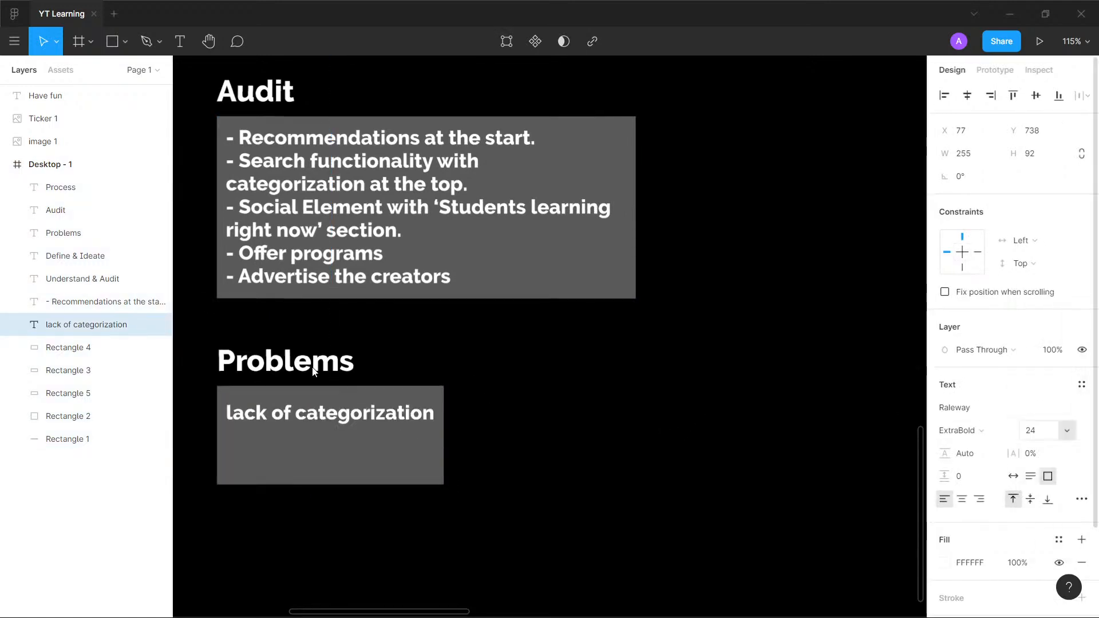
# - Shrink the grey rectangle behind "lack of categorization" to about 275 × 57 and nudge it into place around the text
pyautogui.click(417, 485)
pyautogui.moveTo(381, 487); pyautogui.dragTo(411, 425)
pyautogui.press('Down')
pyautogui.press('Down')
pyautogui.press('Left')
pyautogui.press('Left')
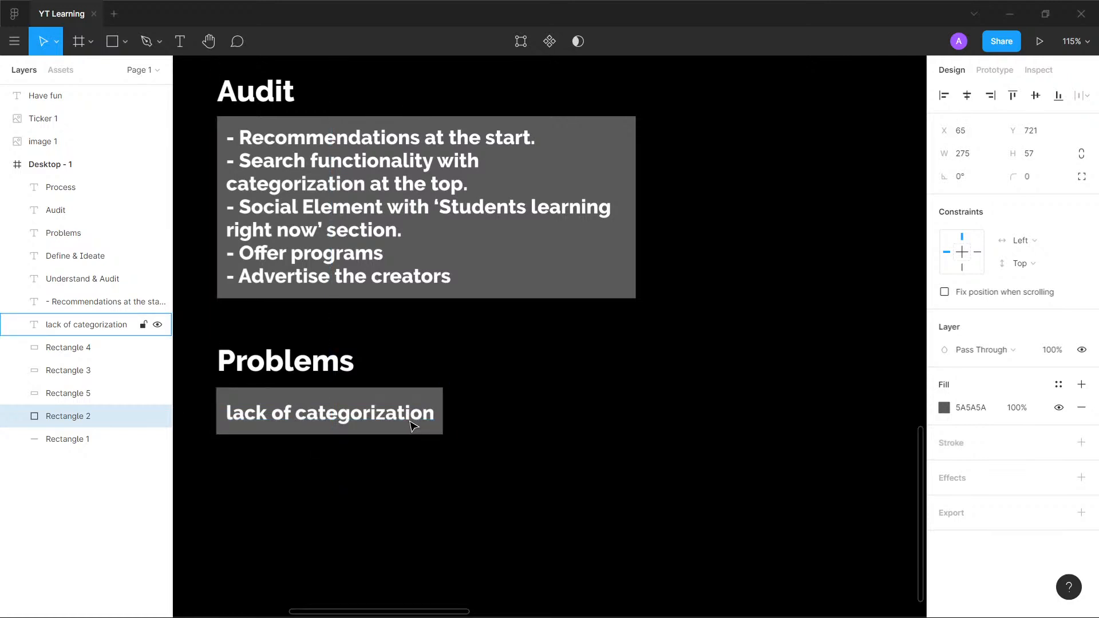
pyautogui.click(578, 457)
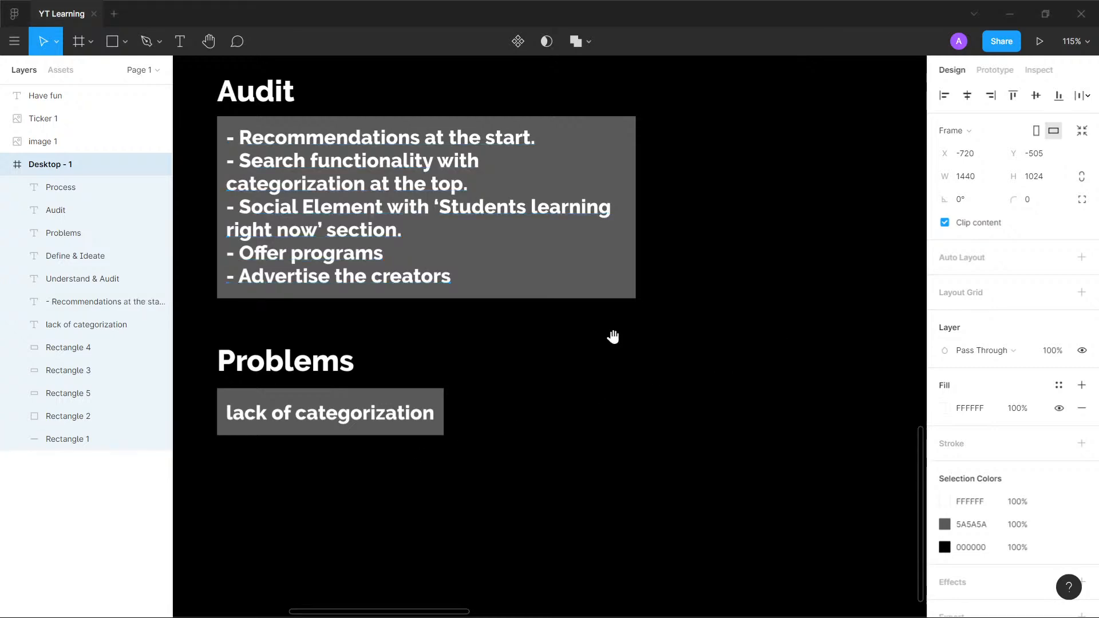
# - Examine the YouTube Learning page screenshot beside the frame for further usability problems
pyautogui.hscroll(10, 494, 343)
pyautogui.hscroll(5, 624, 270)
pyautogui.scroll(1, 625, 270)
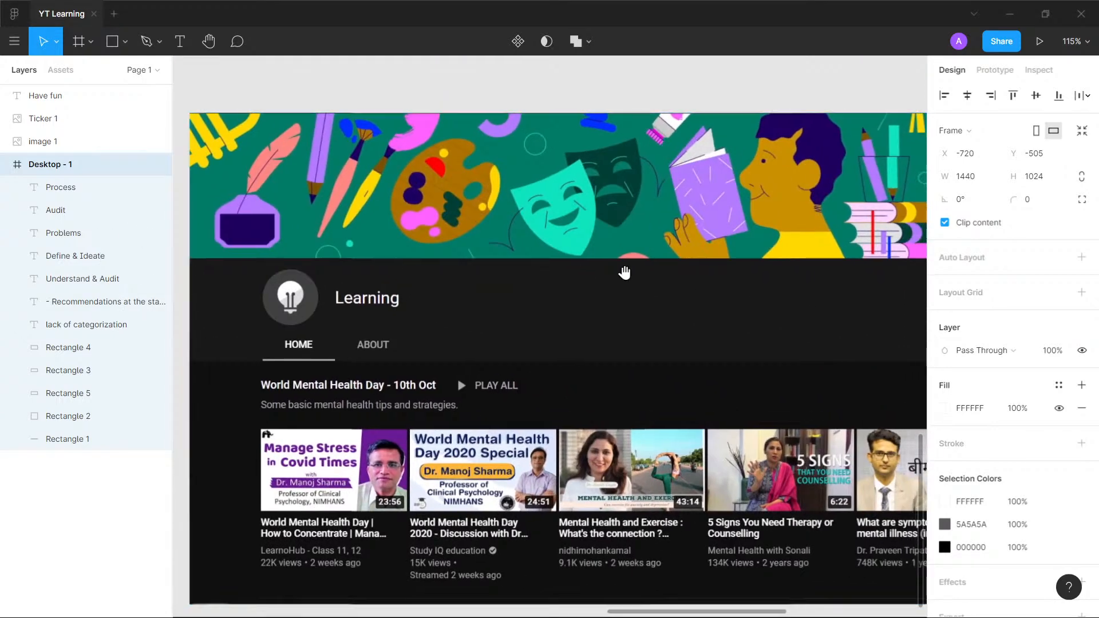
pyautogui.scroll(-1, 610, 284)
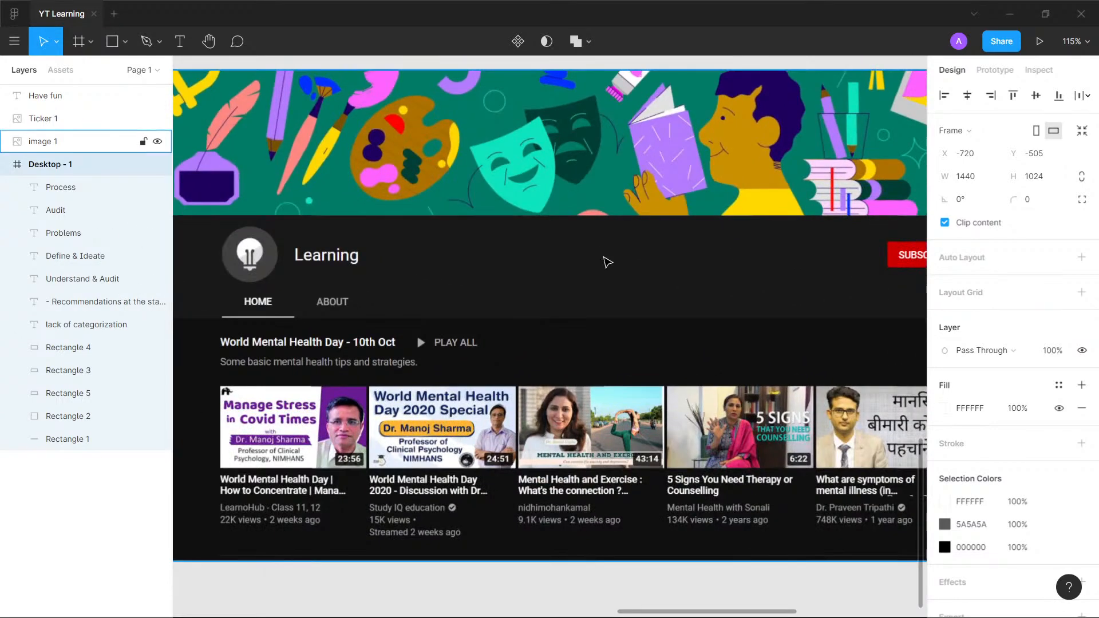
pyautogui.scroll(-5, 610, 261)
pyautogui.scroll(1, 578, 279)
pyautogui.scroll(-1, 580, 281)
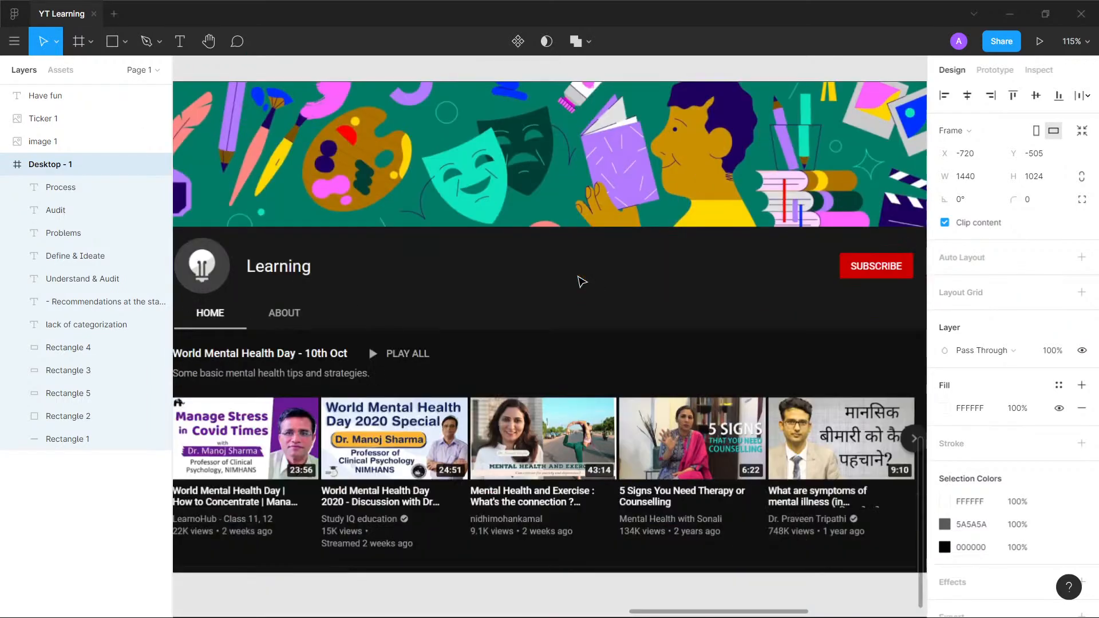
pyautogui.scroll(-1, 641, 279)
pyautogui.moveTo(620, 268); pyautogui.dragTo(611, 307)
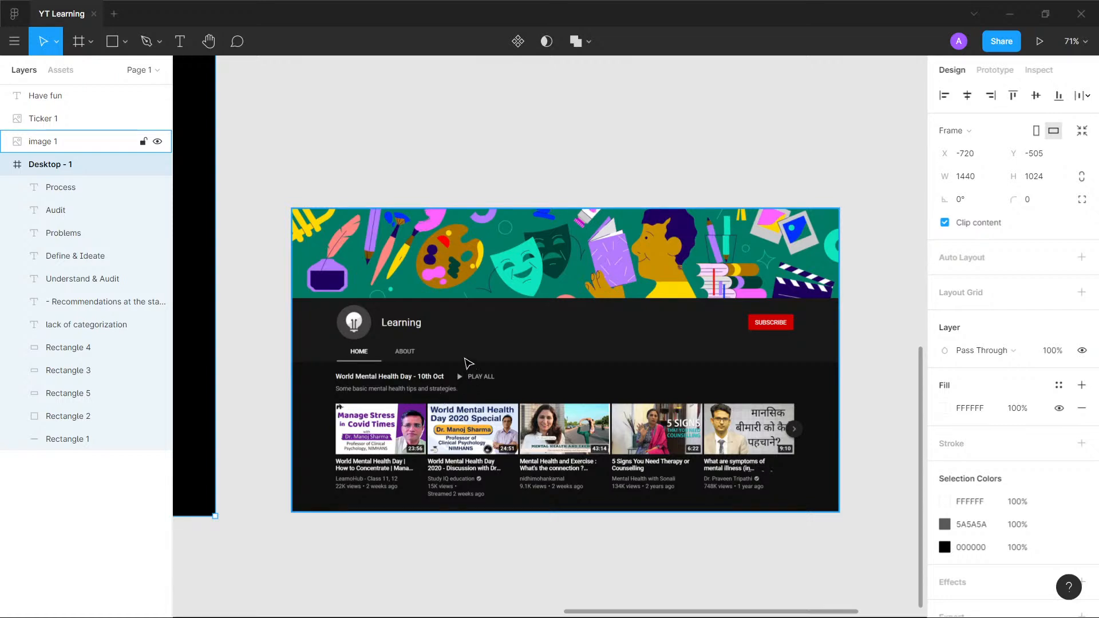
pyautogui.moveTo(281, 247); pyautogui.dragTo(959, 258)
pyautogui.moveTo(390, 247); pyautogui.dragTo(564, 315)
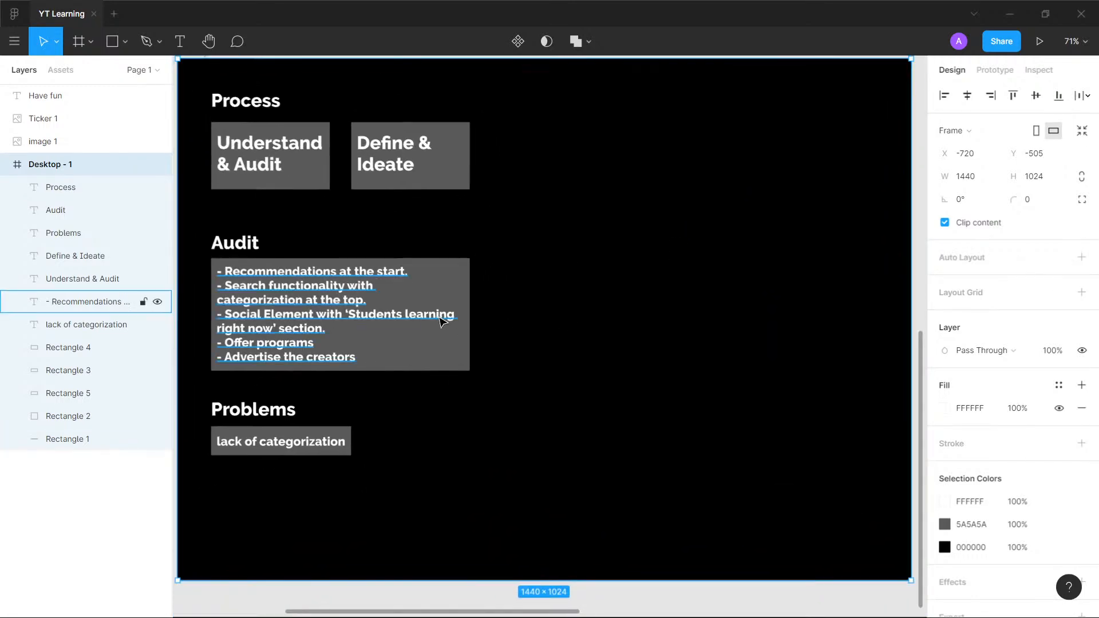
# - Reduce the "lack of categorization" text box to a height of 30 so it fits inside its grey rectangle
pyautogui.scroll(3, 438, 314)
pyautogui.moveTo(439, 314); pyautogui.dragTo(592, 193)
pyautogui.click(413, 400)
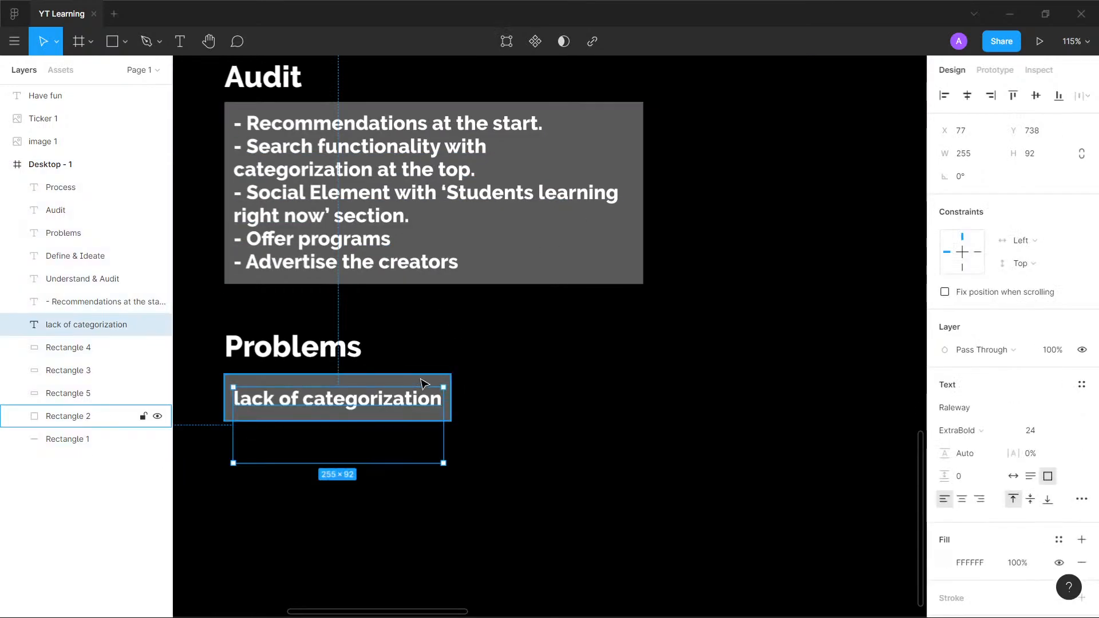
pyautogui.keyDown('shift'); pyautogui.click(424, 383); pyautogui.keyUp('shift')
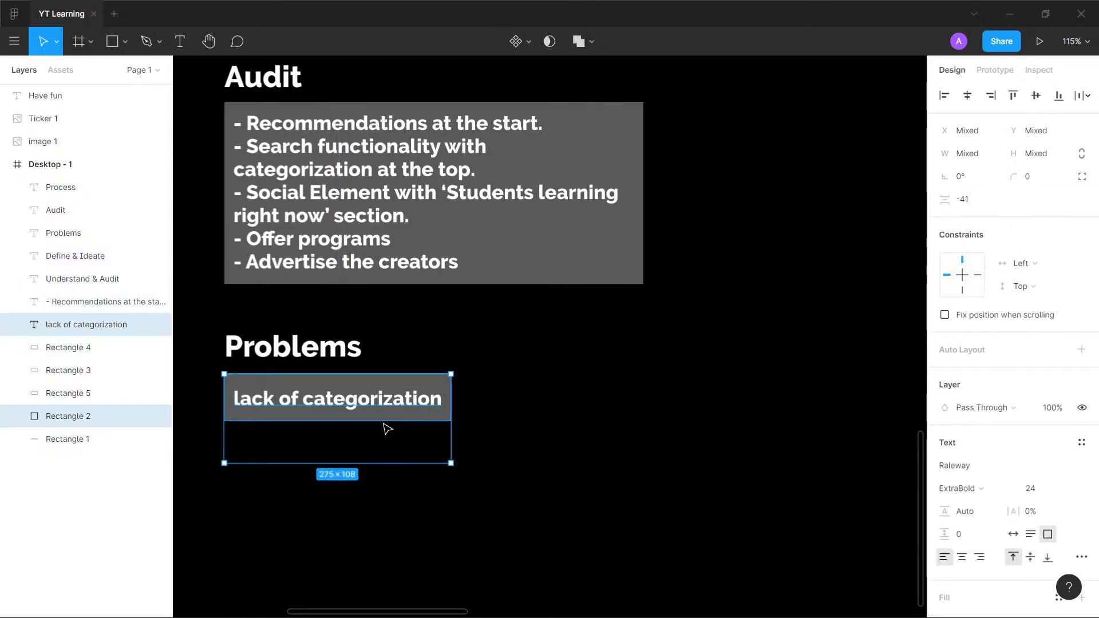
pyautogui.click(52, 164)
pyautogui.click(92, 325)
pyautogui.moveTo(338, 463); pyautogui.dragTo(337, 412)
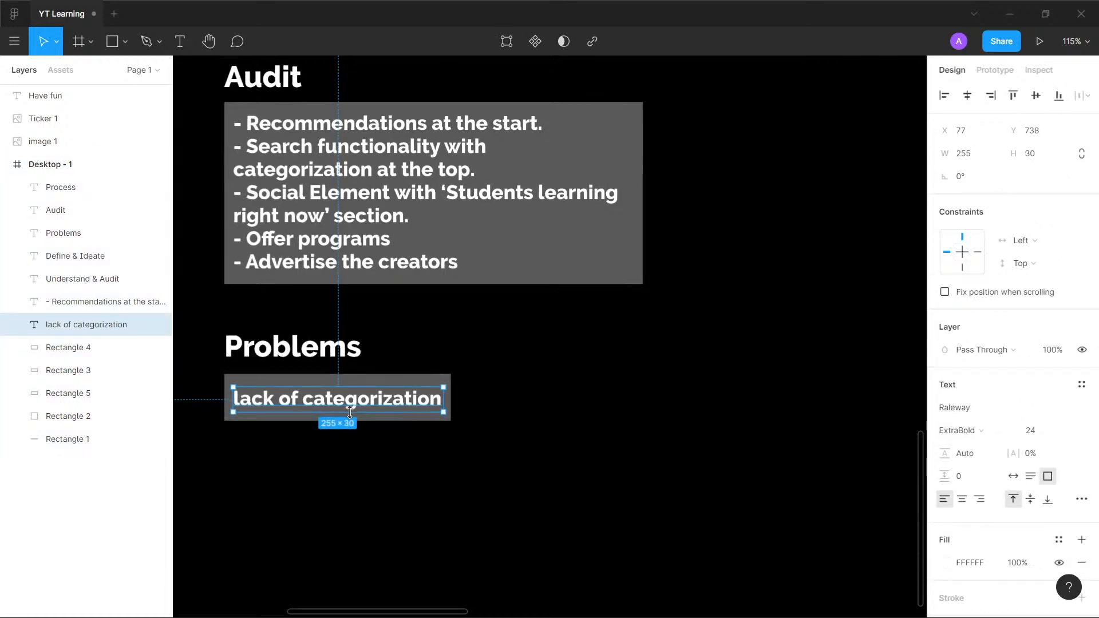
# - Duplicate the "lack of categorization" card directly below and replace the copy's text with "Learning Playlist doesn't lead anywhere"
pyautogui.keyDown('shift'); pyautogui.click(380, 382); pyautogui.keyUp('shift')
pyautogui.keyDown('alt'); pyautogui.moveTo(408, 391); pyautogui.dragTo(405, 461); pyautogui.keyUp('alt')
pyautogui.doubleClick(373, 474)
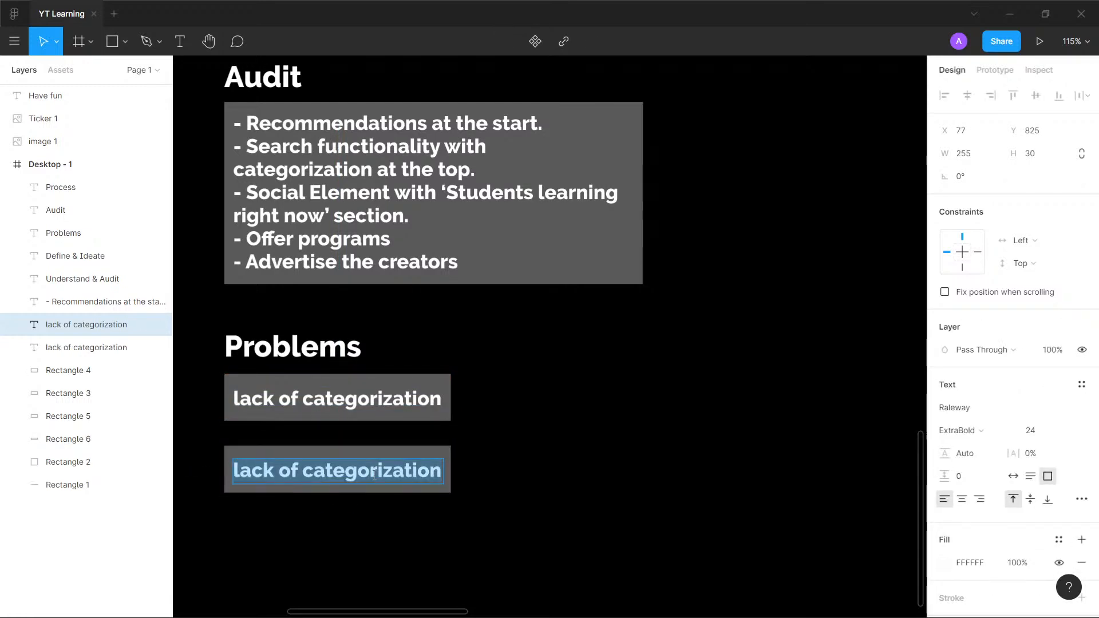
pyautogui.write('Leanr')
pyautogui.press('BackSpace')
pyautogui.press('BackSpace')
pyautogui.write('rning ')
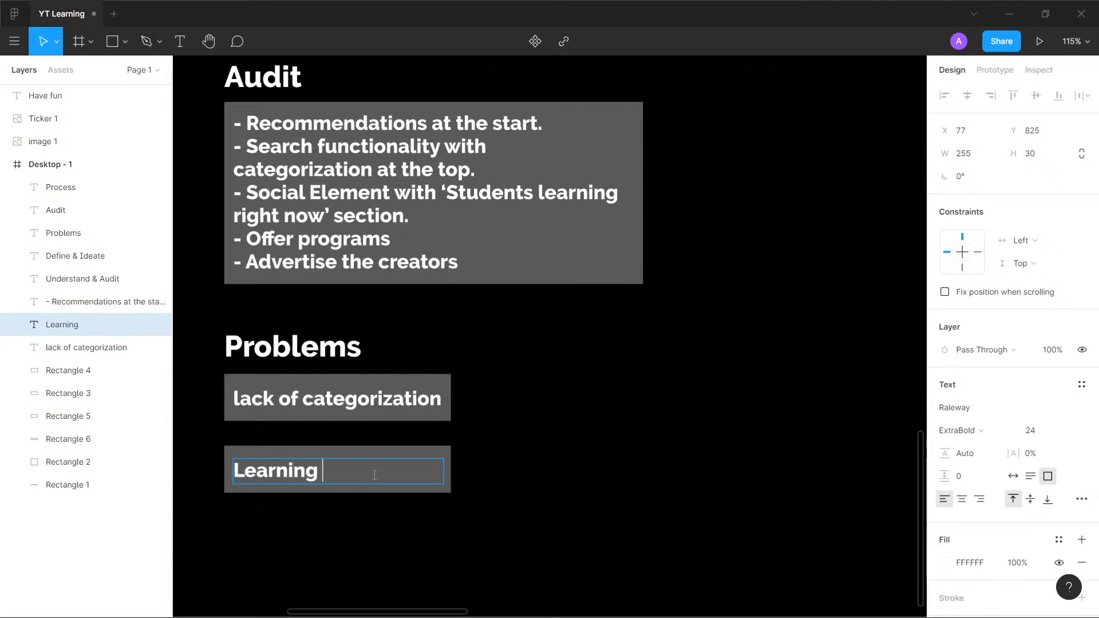
pyautogui.write('Playlist does')
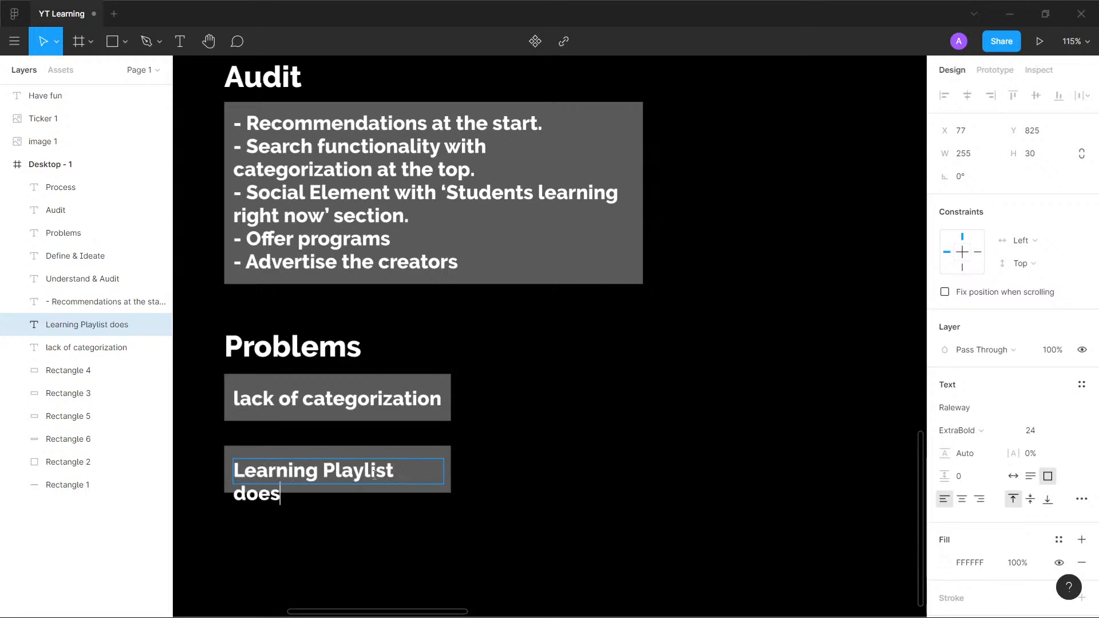
pyautogui.write("n't lead anywhere")
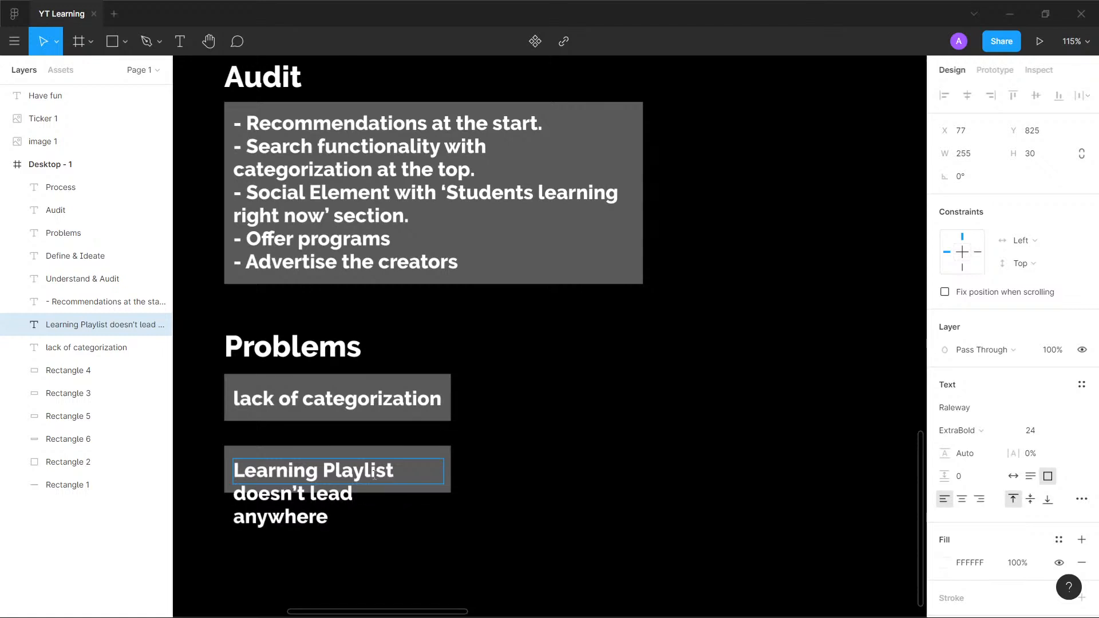
# - Widen the "Learning Playlist doesn't lead anywhere" text box to a single line and extend its grey rectangle to enclose the text
pyautogui.press('Escape')
pyautogui.moveTo(444, 472); pyautogui.dragTo(624, 473)
pyautogui.click(69, 439)
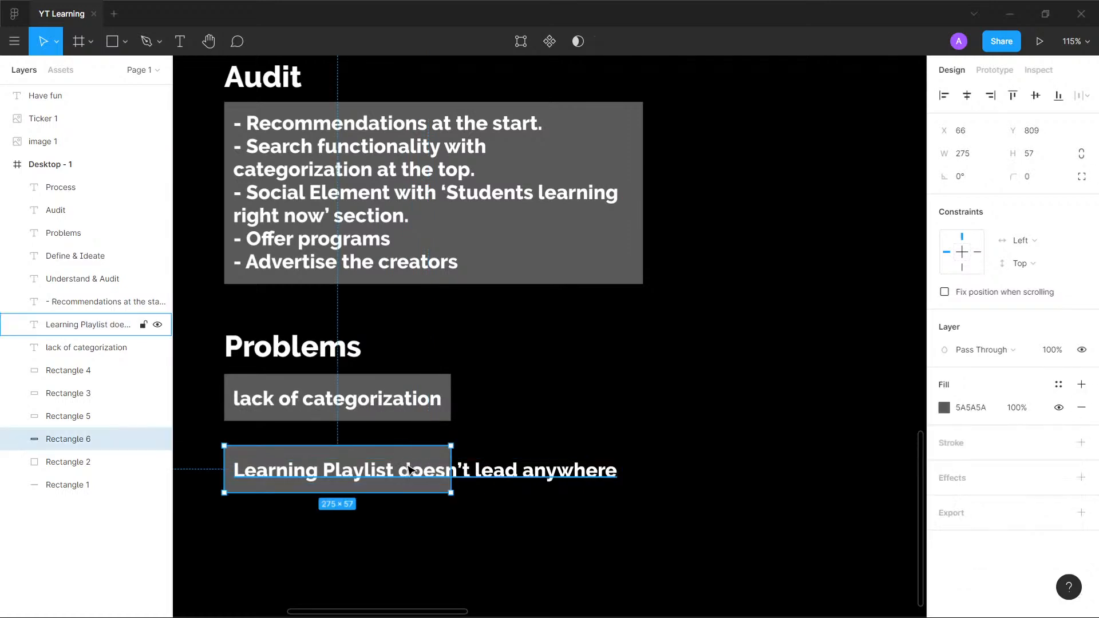
pyautogui.moveTo(451, 446); pyautogui.dragTo(634, 447)
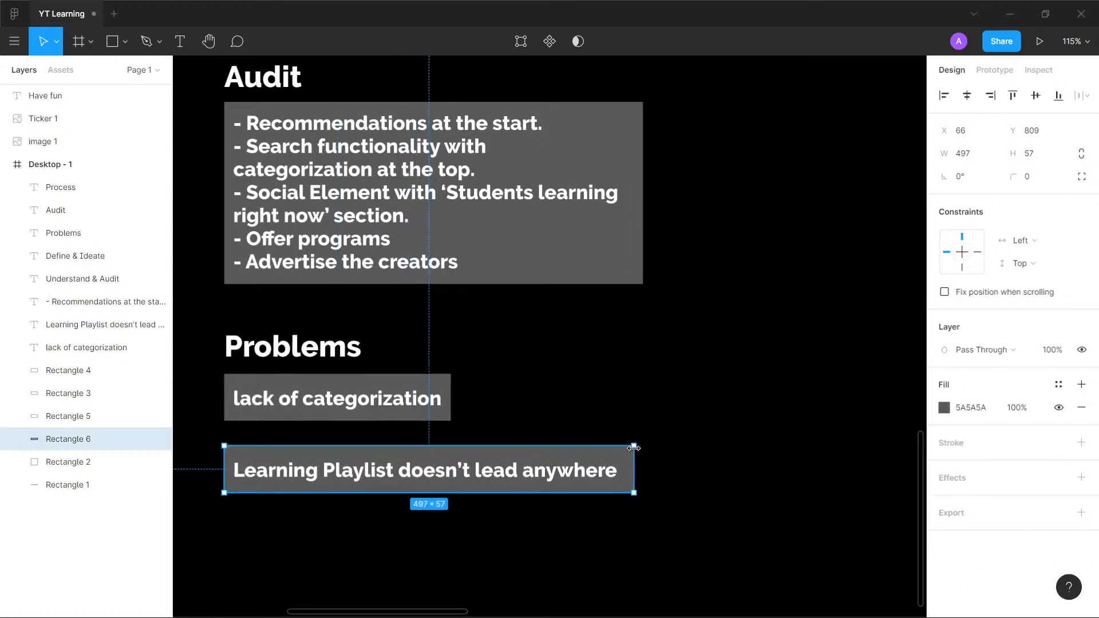
pyautogui.click(707, 399)
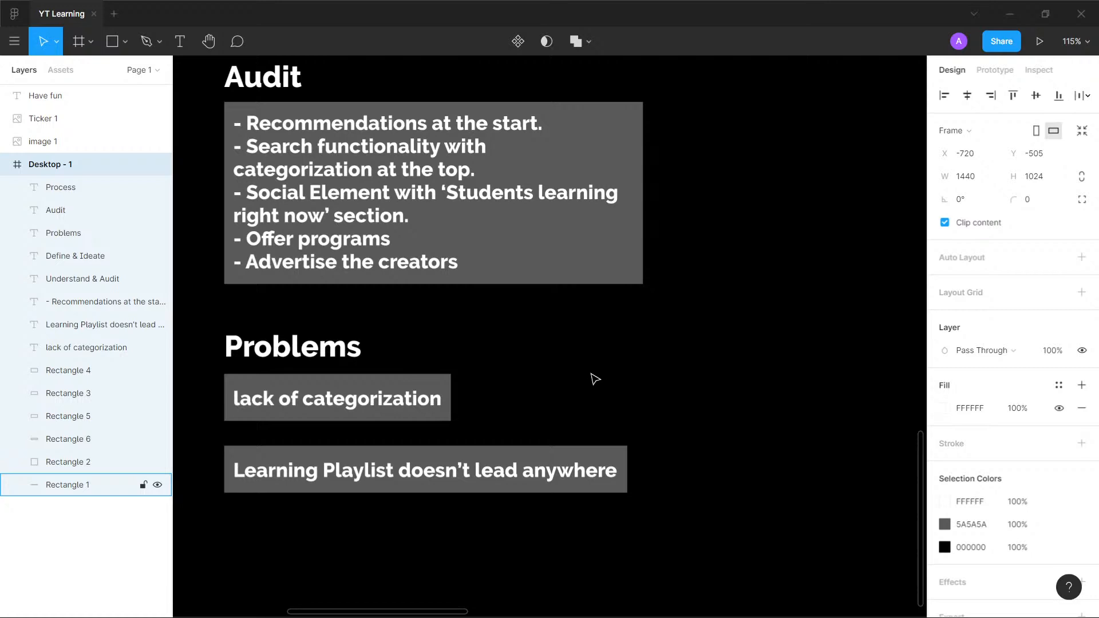
# - Duplicate the "Audit" heading with its list text and grey rectangle into the empty upper-right area of the Desktop - 1 frame
pyautogui.scroll(2, 590, 320)
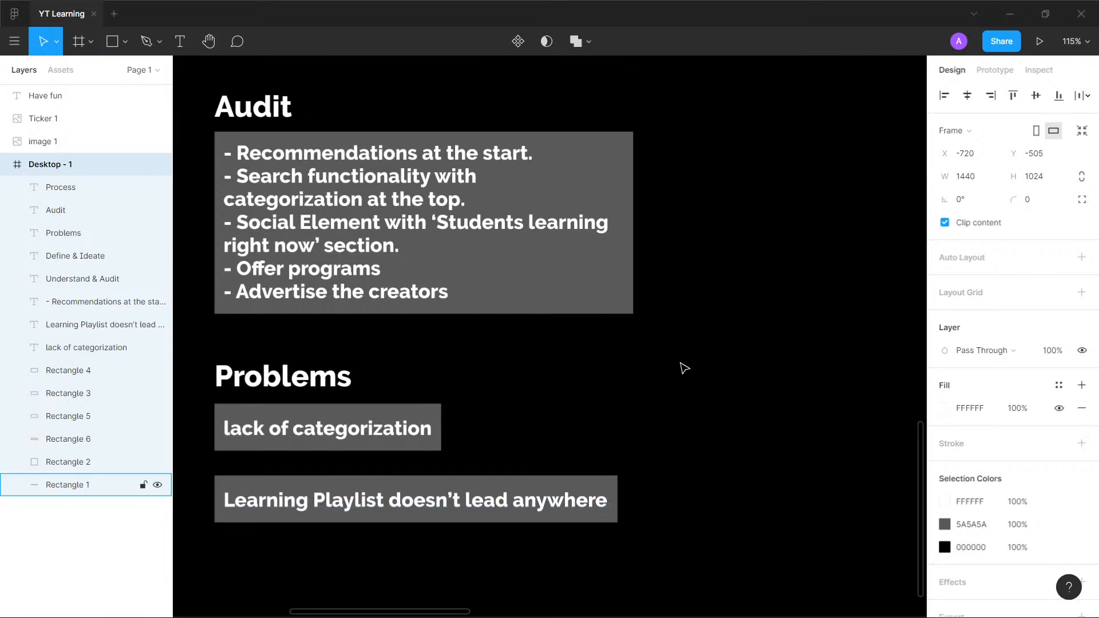
pyautogui.scroll(-5, 682, 369)
pyautogui.moveTo(721, 346); pyautogui.dragTo(613, 358)
pyautogui.scroll(5, 591, 363)
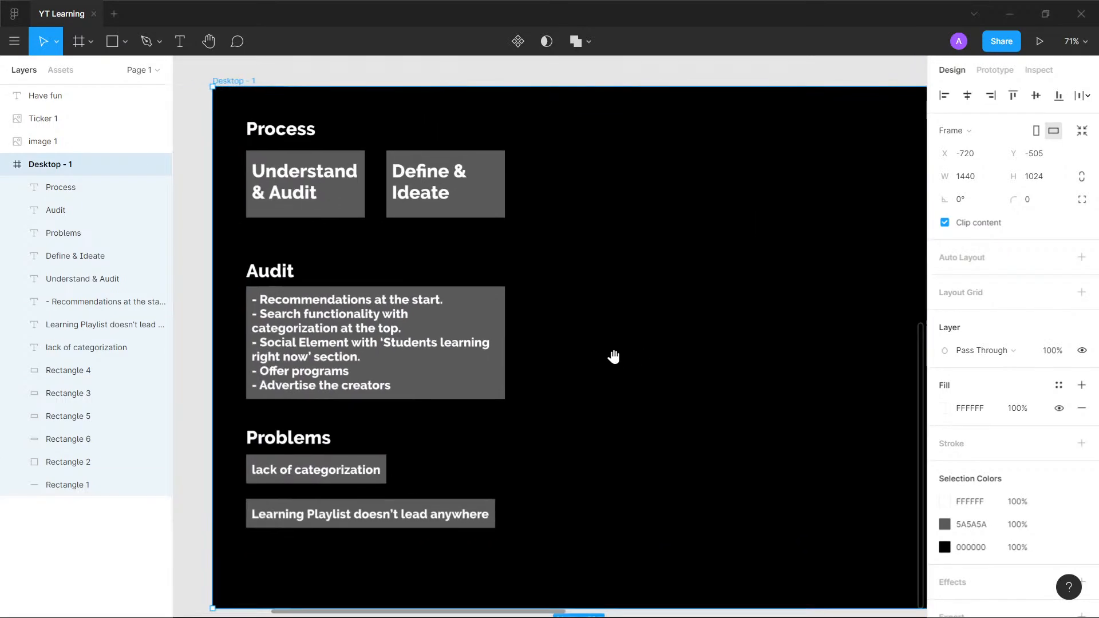
pyautogui.click(279, 272)
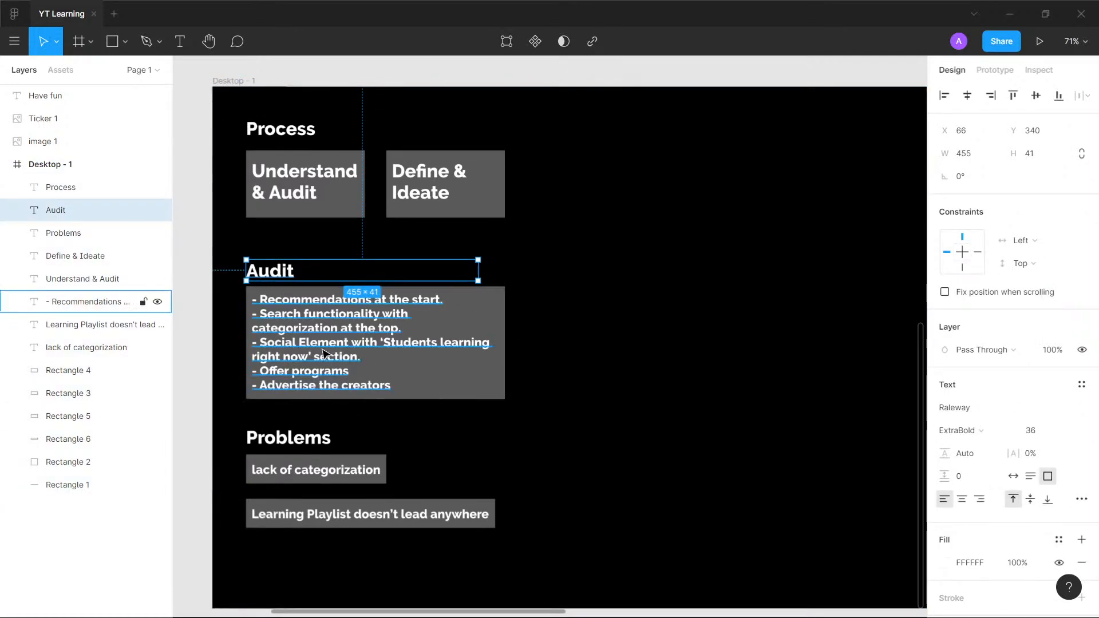
pyautogui.click(392, 384)
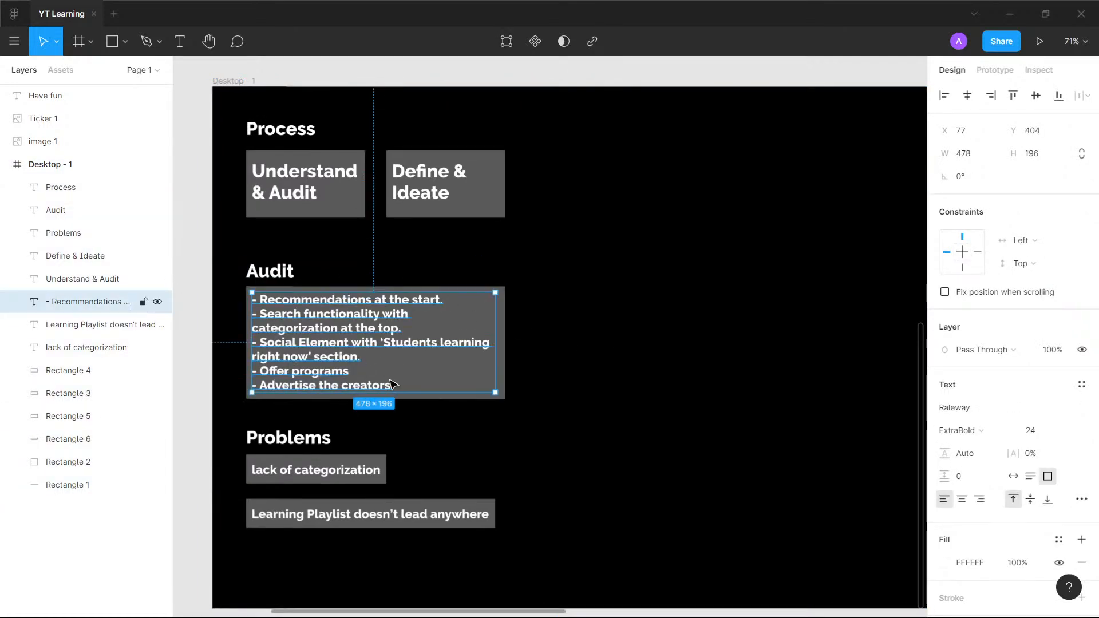
pyautogui.keyDown('shift'); pyautogui.click(504, 381); pyautogui.keyUp('shift')
pyautogui.keyDown('shift'); pyautogui.click(273, 272); pyautogui.keyUp('shift')
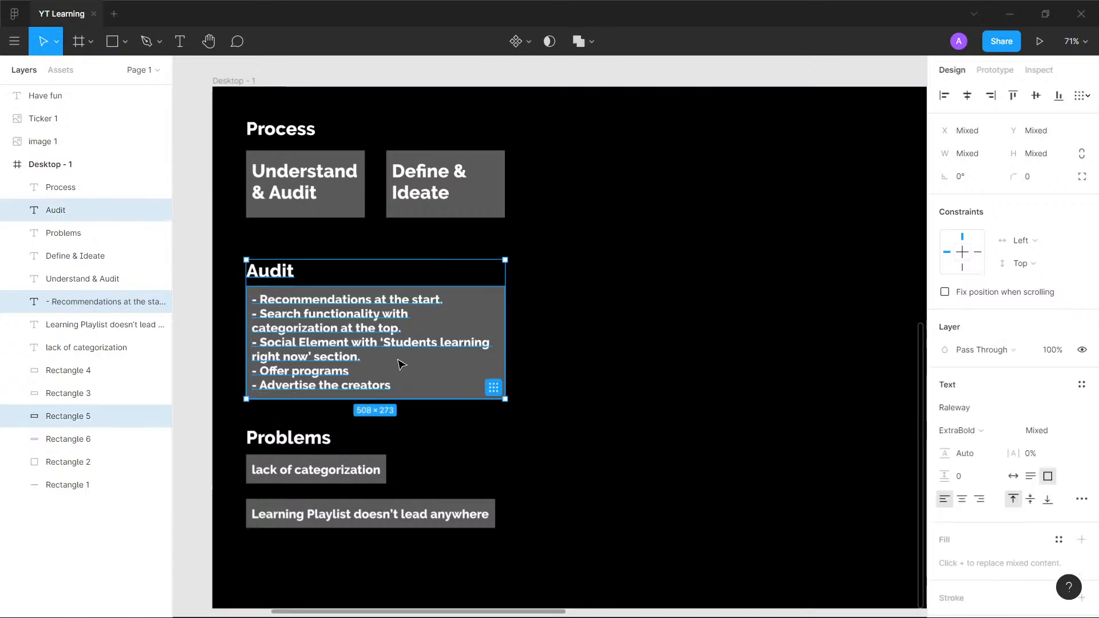
pyautogui.moveTo(292, 356); pyautogui.dragTo(677, 216)
pyautogui.hscroll(5, 629, 224)
pyautogui.scroll(1, 630, 223)
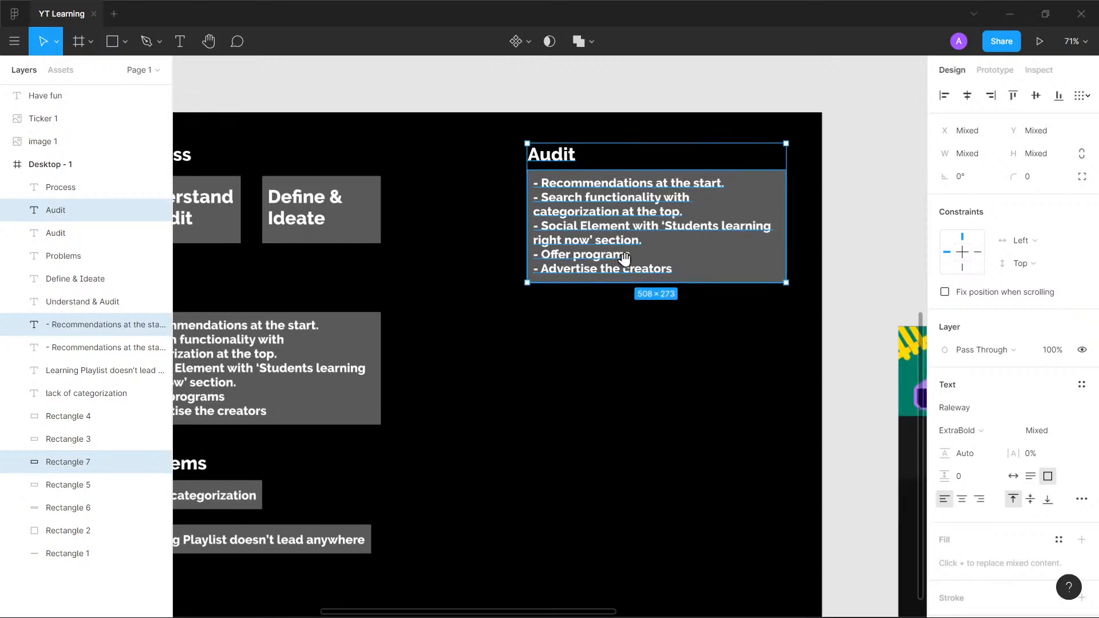
# - Shift the duplicated "Audit" block left within the frame so its heading sits at about X 668, Y 54
pyautogui.hotkey('shift', 'Left')
pyautogui.hotkey('shift', 'Left')
pyautogui.hotkey('shift', 'Left')
pyautogui.hotkey('shift', 'Left')
pyautogui.hotkey('shift', 'Left')
pyautogui.hotkey('shift', 'Left')
pyautogui.hotkey('shift', 'Left')
pyautogui.hotkey('shift', 'Left')
pyautogui.hotkey('shift', 'Left')
pyautogui.hotkey('shift', 'Left')
pyautogui.hotkey('shift', 'Left')
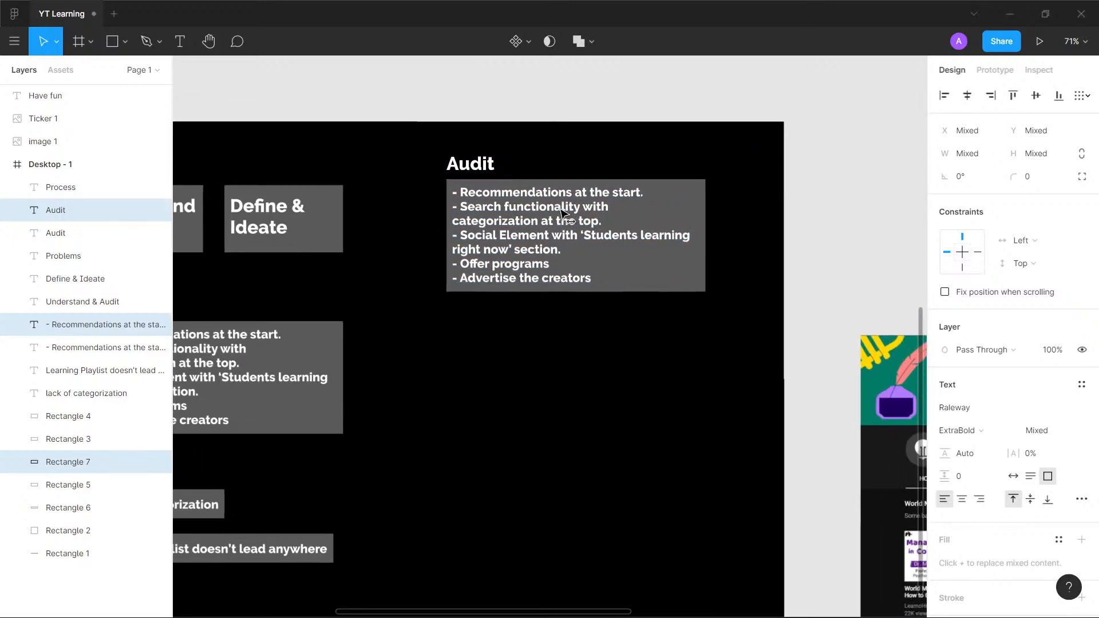
pyautogui.scroll(2, 601, 201)
pyautogui.scroll(-1, 599, 202)
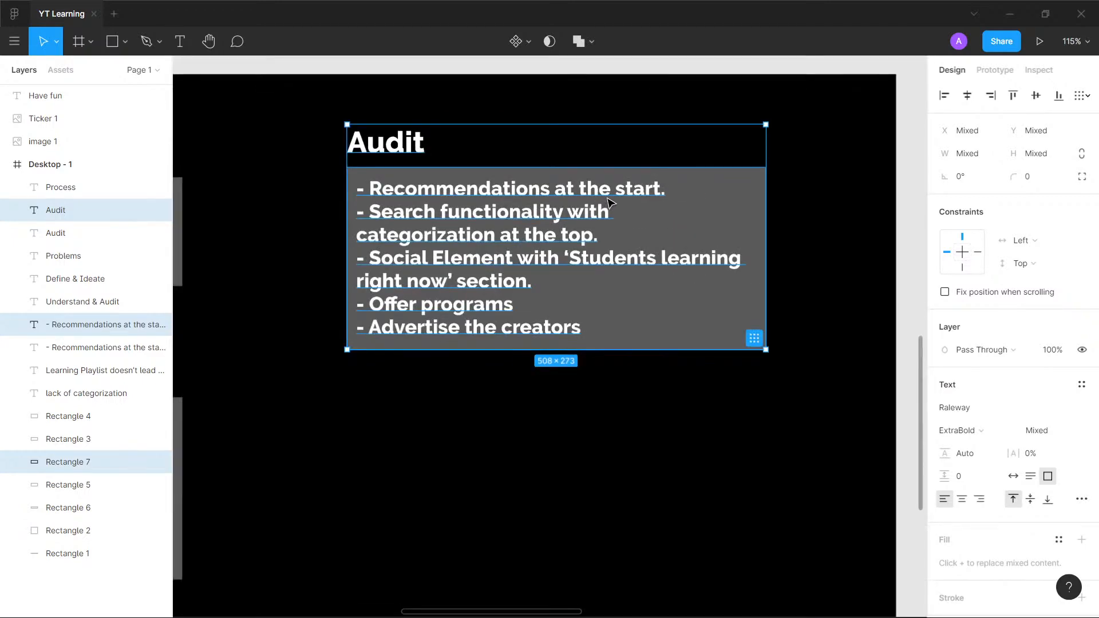
pyautogui.moveTo(615, 194)
pyautogui.mouseDown()
pyautogui.moveTo(607, 197)
pyautogui.moveTo(677, 207)
pyautogui.moveTo(608, 210)
pyautogui.mouseUp()
pyautogui.scroll(1, 667, 219)
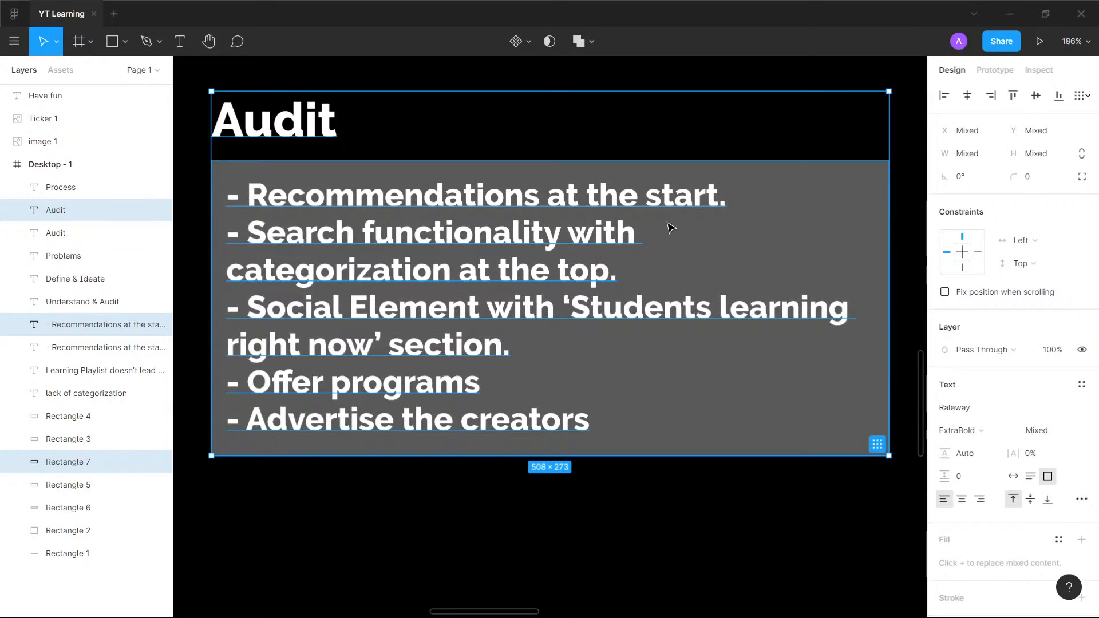
pyautogui.scroll(-1, 670, 229)
pyautogui.moveTo(910, 186); pyautogui.dragTo(817, 149)
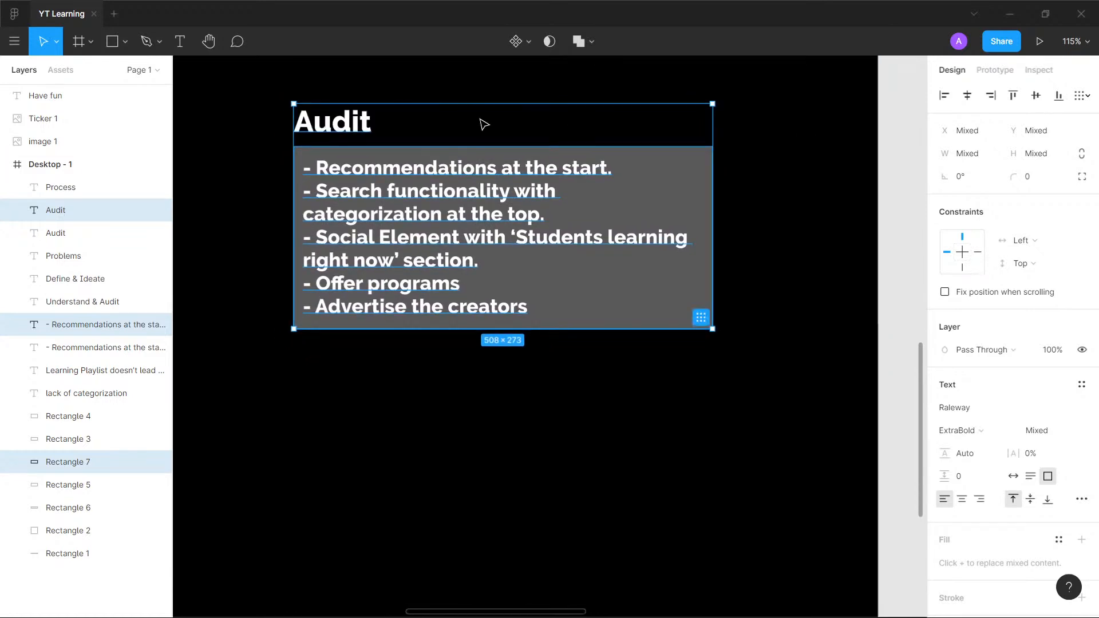
pyautogui.moveTo(462, 207); pyautogui.dragTo(411, 202)
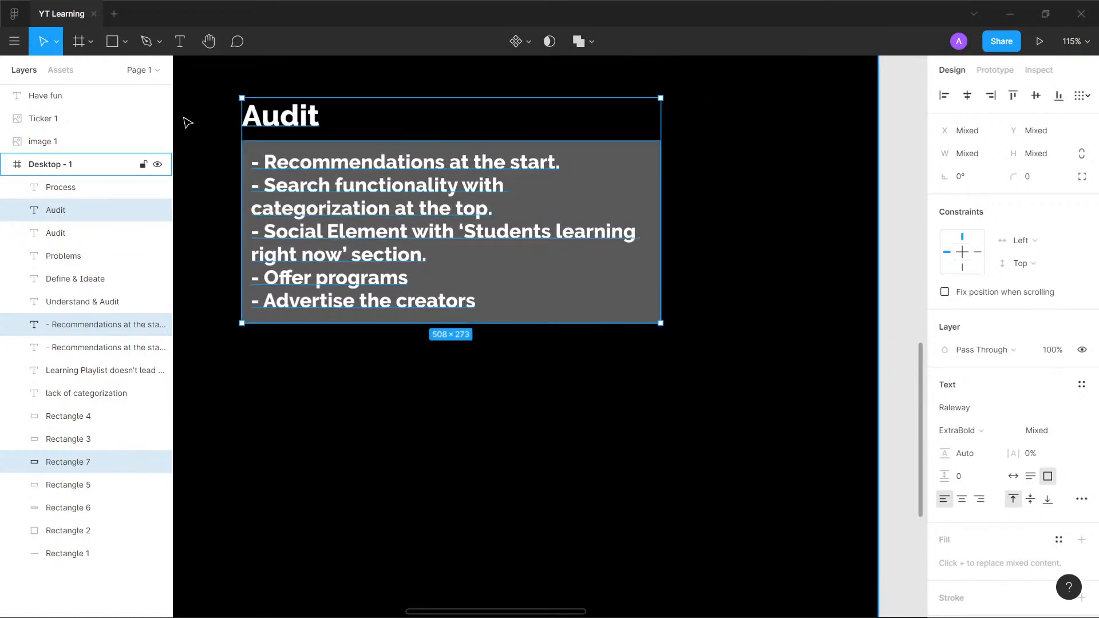
# - Replace the duplicated "Audit" heading's text with "Ideate"
pyautogui.doubleClick(299, 128)
pyautogui.write('Opp')
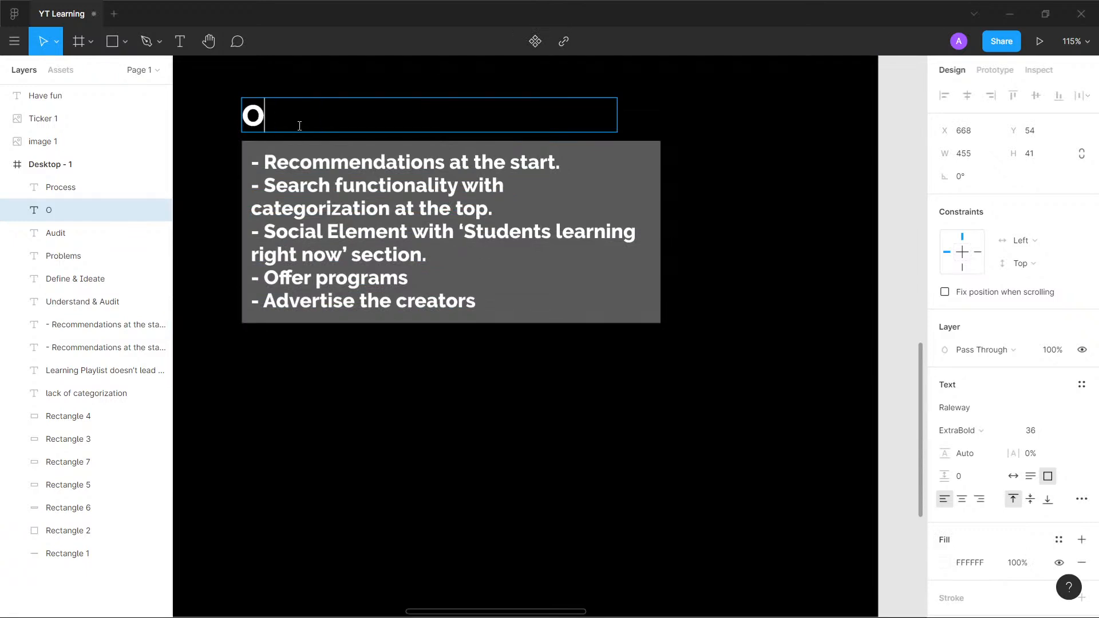
pyautogui.press('BackSpace')
pyautogui.press('BackSpace')
pyautogui.press('BackSpace')
pyautogui.write('Ideate')
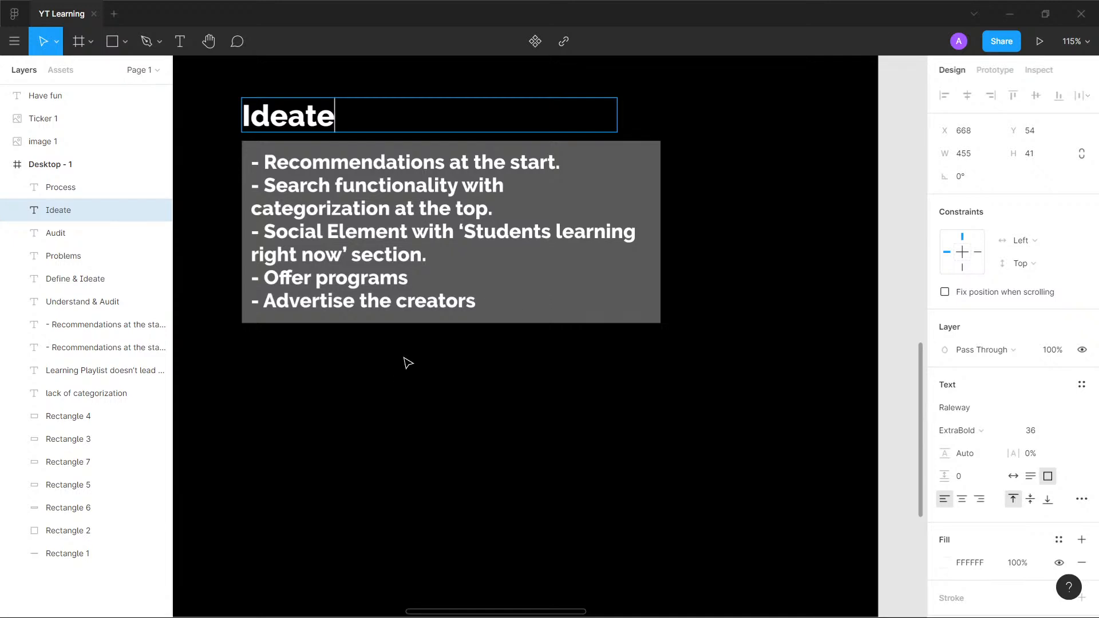
# - Replace the whole list text under the "Ideate" heading with a single "-" bullet
pyautogui.click(473, 302)
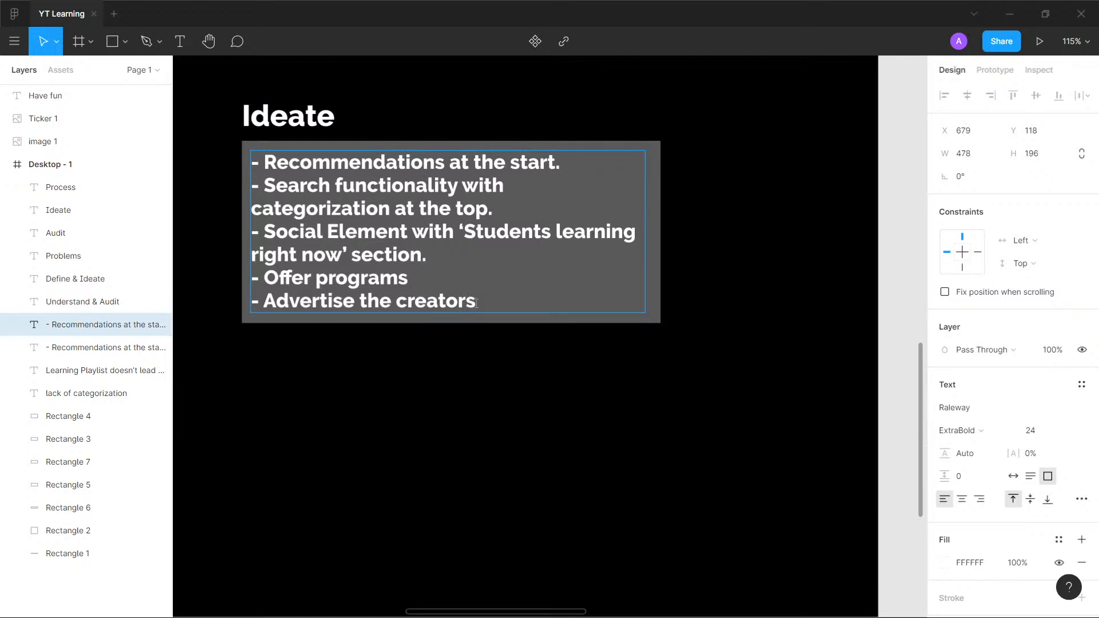
pyautogui.hotkey('ctrl', 'a')
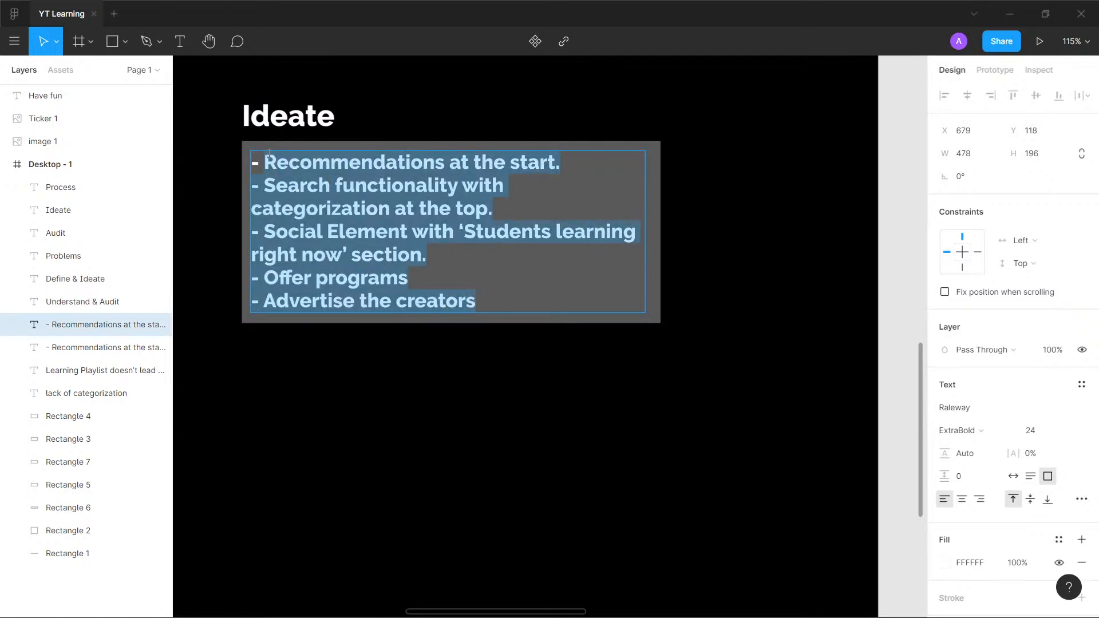
pyautogui.press('BackSpace')
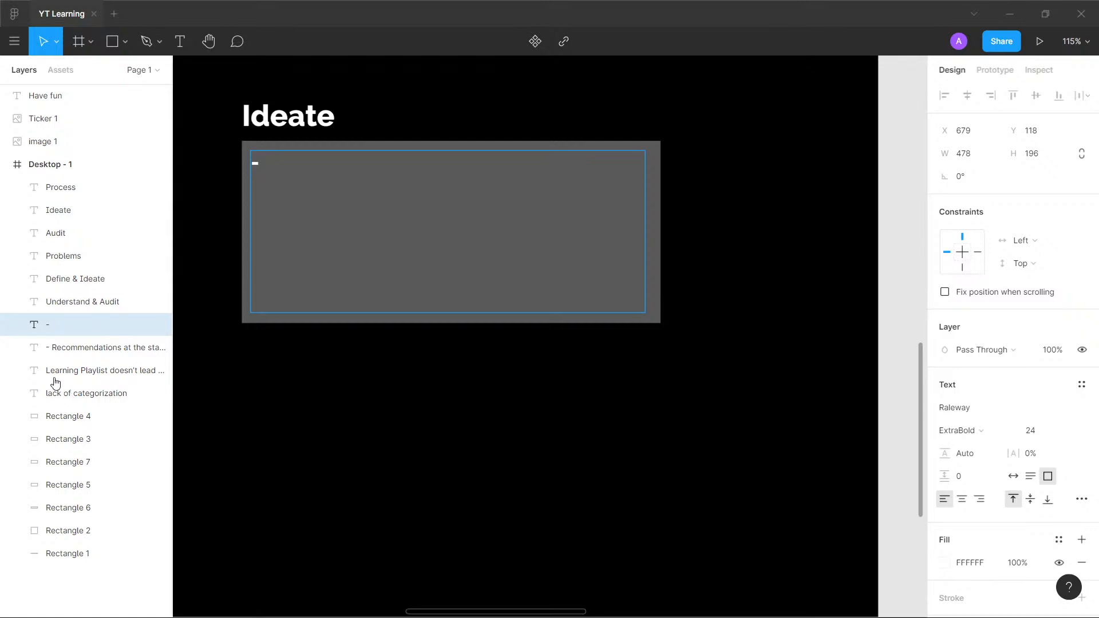
pyautogui.keyDown('ctrl'); pyautogui.scroll(-5, 291, 284); pyautogui.keyUp('ctrl')
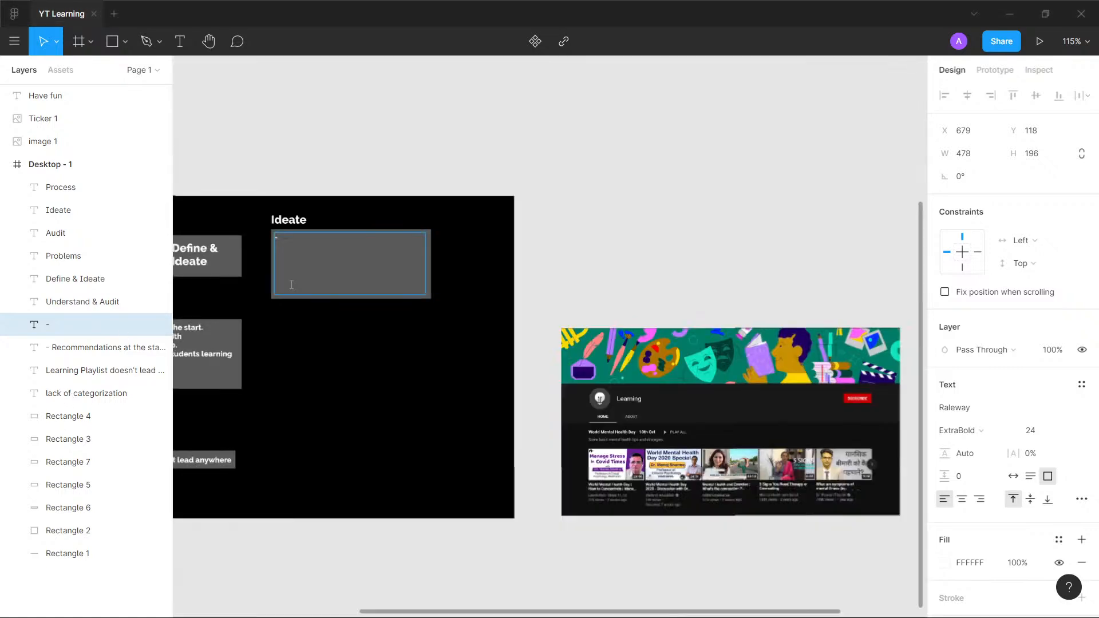
pyautogui.keyDown('ctrl'); pyautogui.scroll(-4, 291, 284); pyautogui.keyUp('ctrl')
pyautogui.press('Escape')
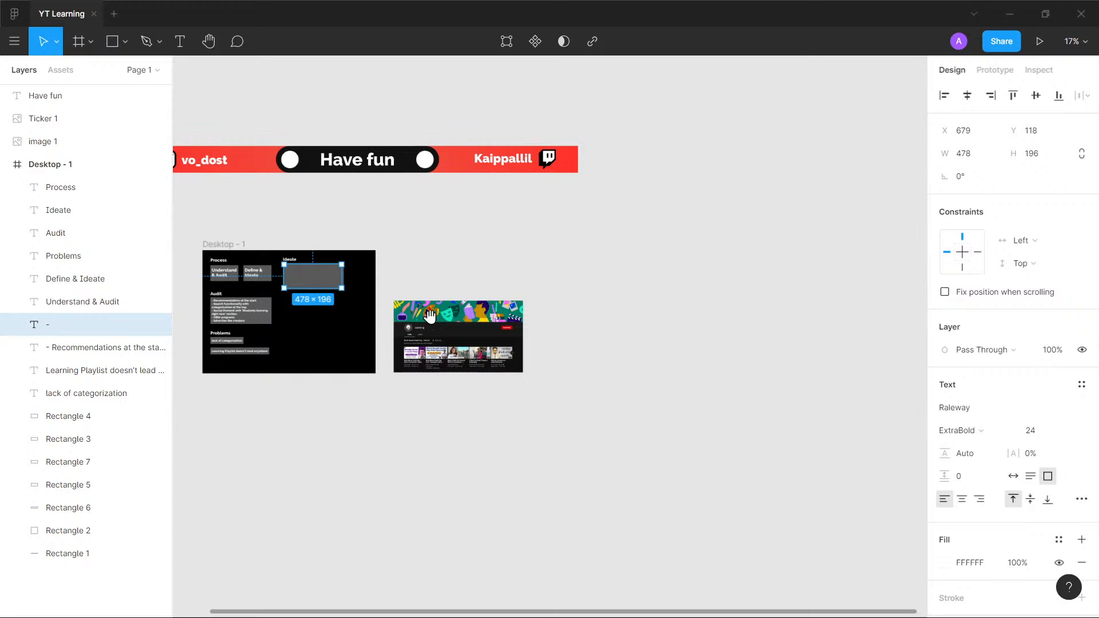
# - Duplicate the Desktop - 1 frame with all its contents directly below the original
pyautogui.click(375, 438)
pyautogui.keyDown('alt'); pyautogui.moveTo(237, 248); pyautogui.dragTo(253, 394); pyautogui.keyUp('alt')
pyautogui.click(470, 444)
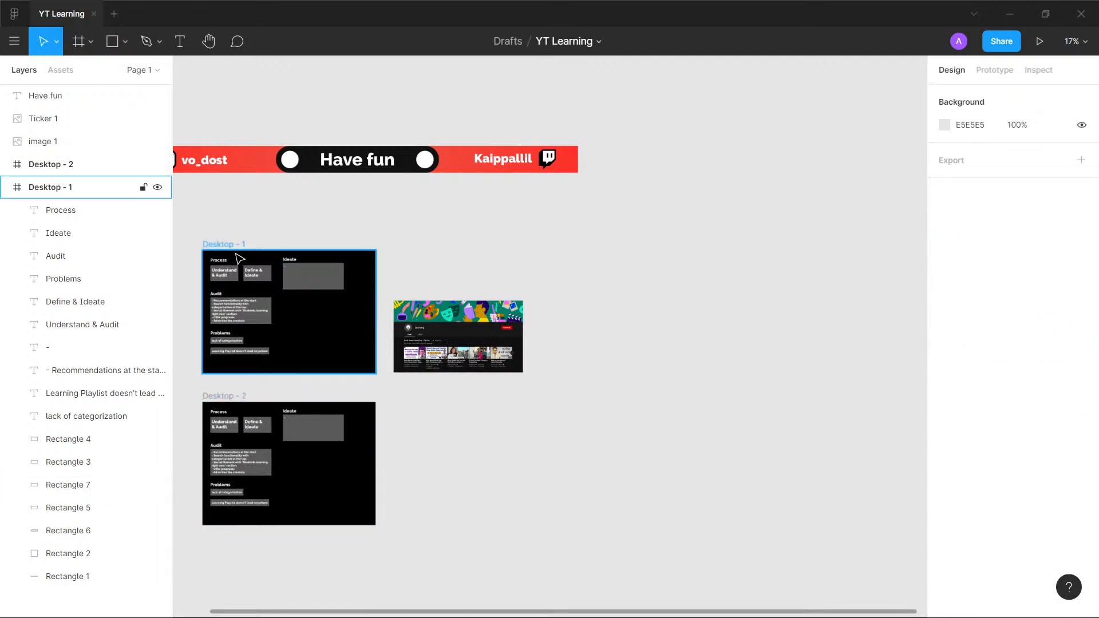
# - Rename the Desktop - 1 frame as "Page 1"
pyautogui.click(239, 248)
pyautogui.hotkey('ctrl', 'r')
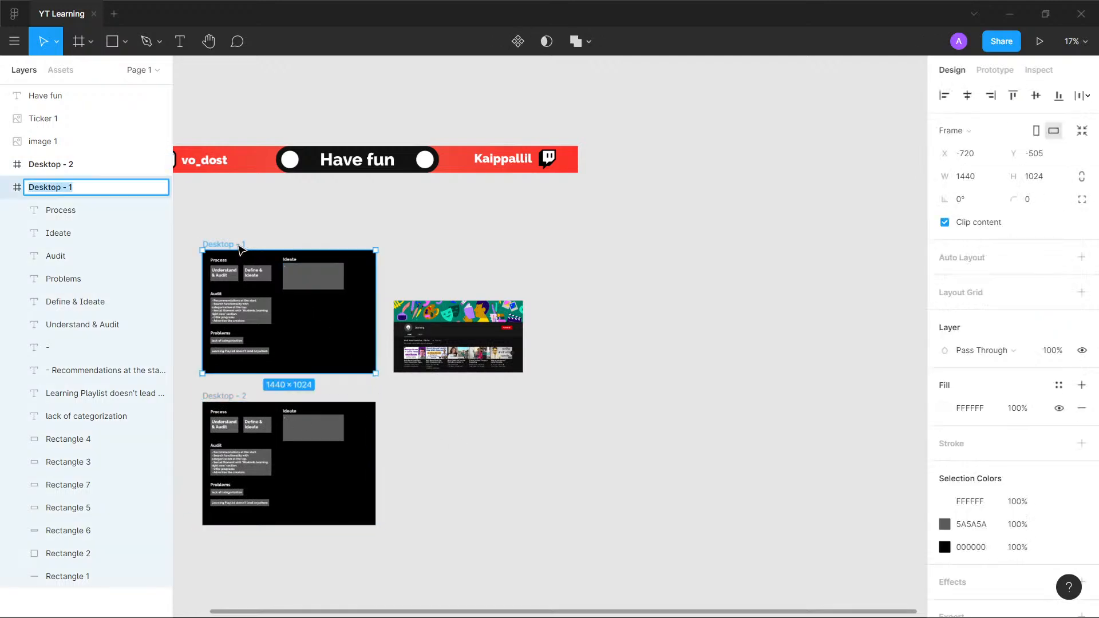
pyautogui.write('P')
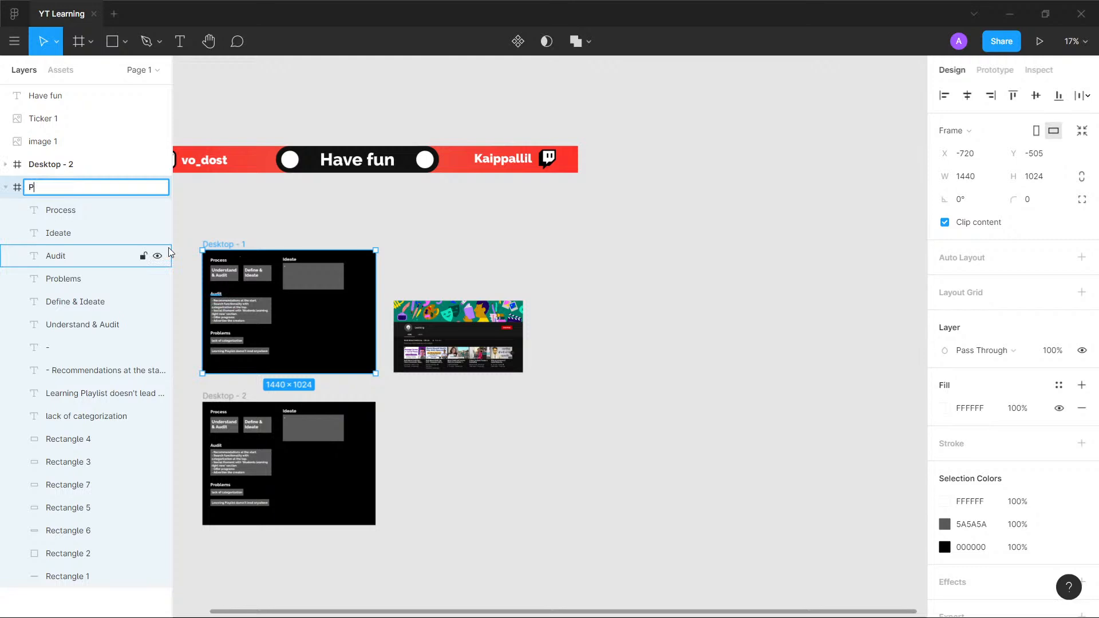
pyautogui.write('age')
pyautogui.press('Return')
pyautogui.scroll(2, 170, 252)
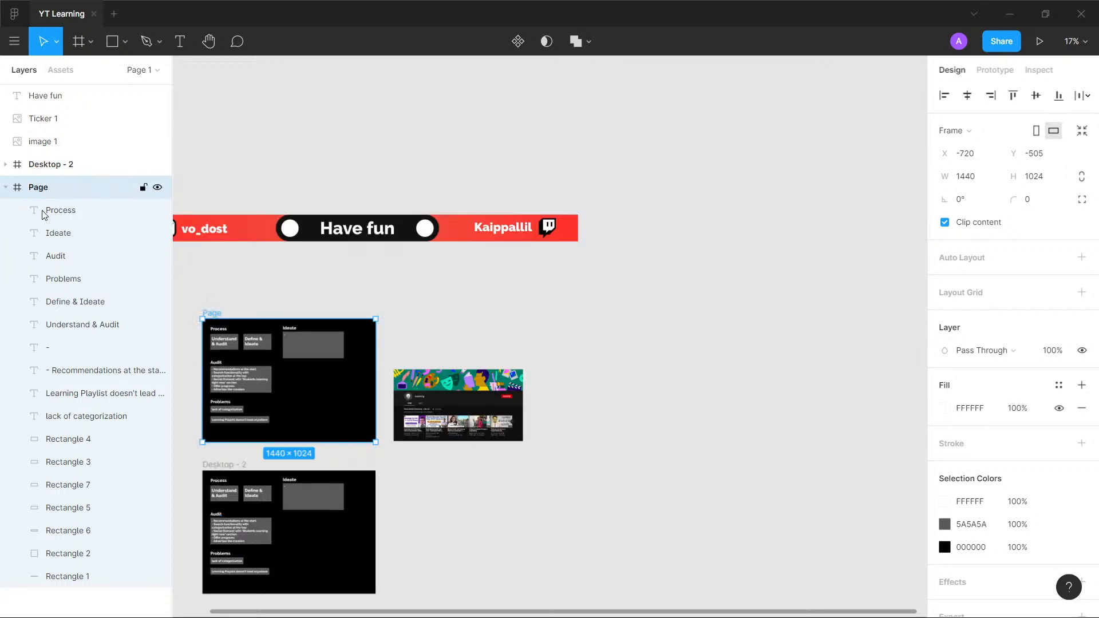
pyautogui.hotkey('ctrl', 'r')
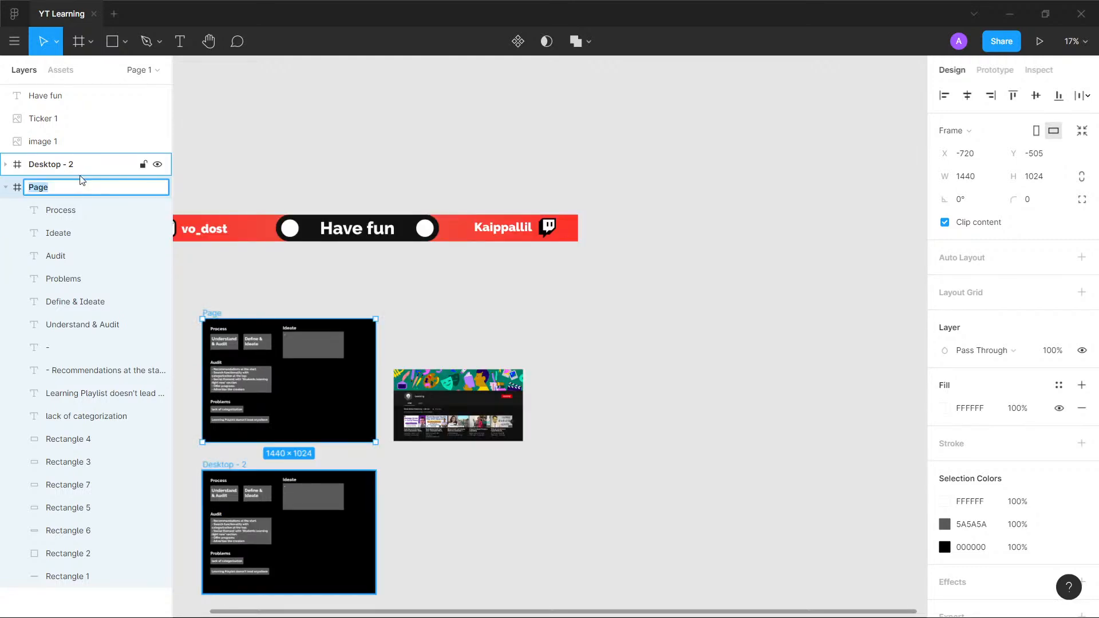
pyautogui.press('Right')
pyautogui.write('1')
pyautogui.press('Return')
# - Rename the duplicated Desktop - 2 frame as "User Personas"
pyautogui.click(229, 476)
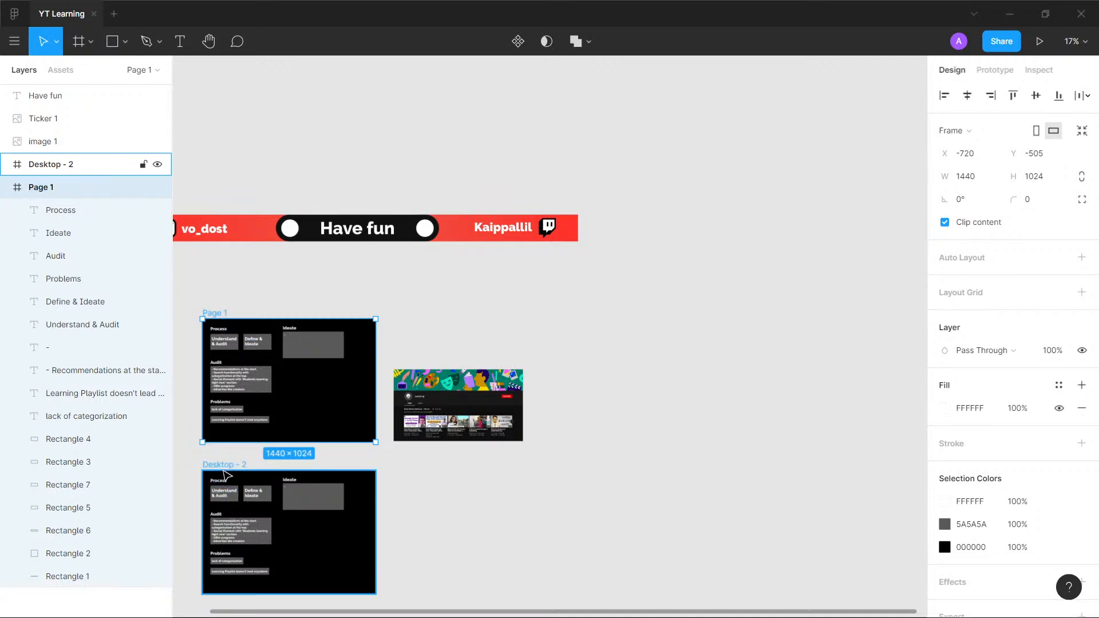
pyautogui.hotkey('ctrl', 'r')
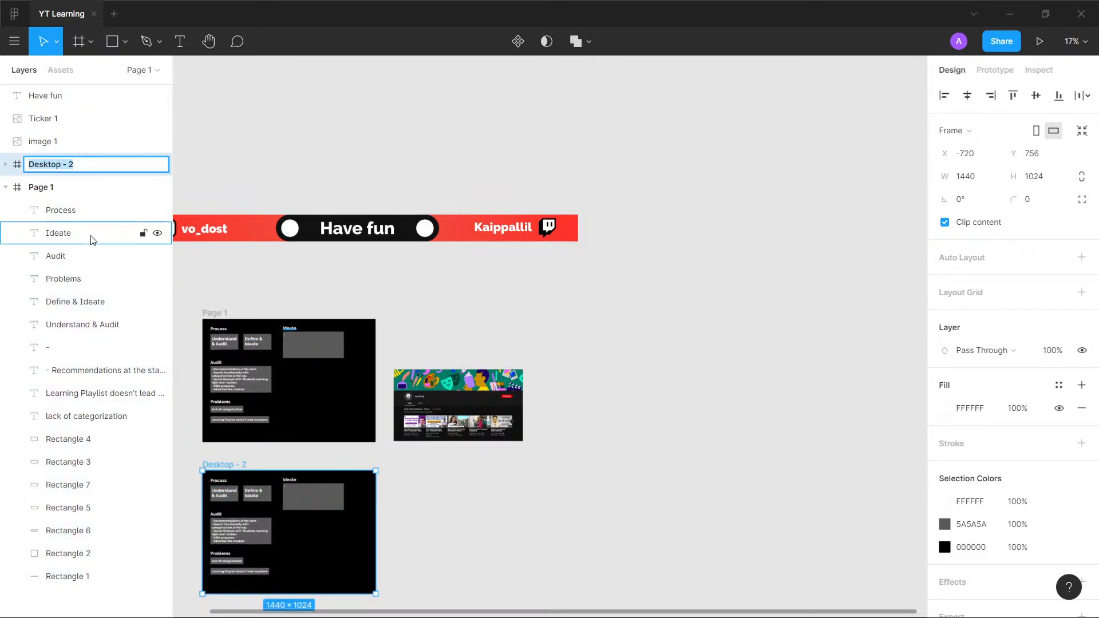
pyautogui.write('User Personal')
pyautogui.press('Return')
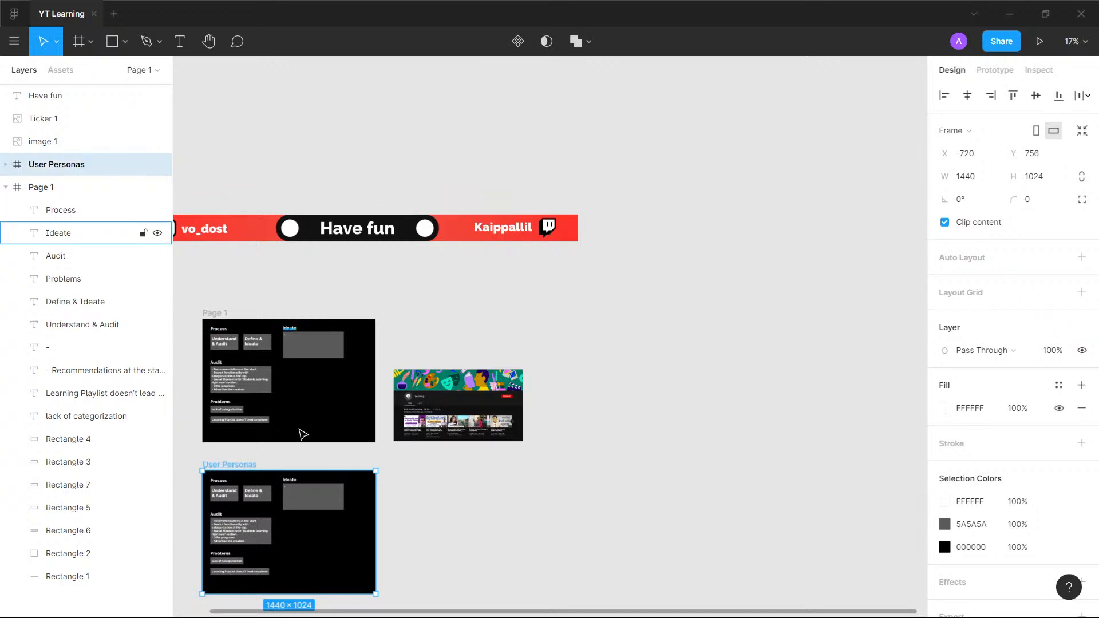
# - Collapse the layers of the Page 1 frame and expand those of the User Personas frame
pyautogui.click(481, 560)
pyautogui.click(6, 187)
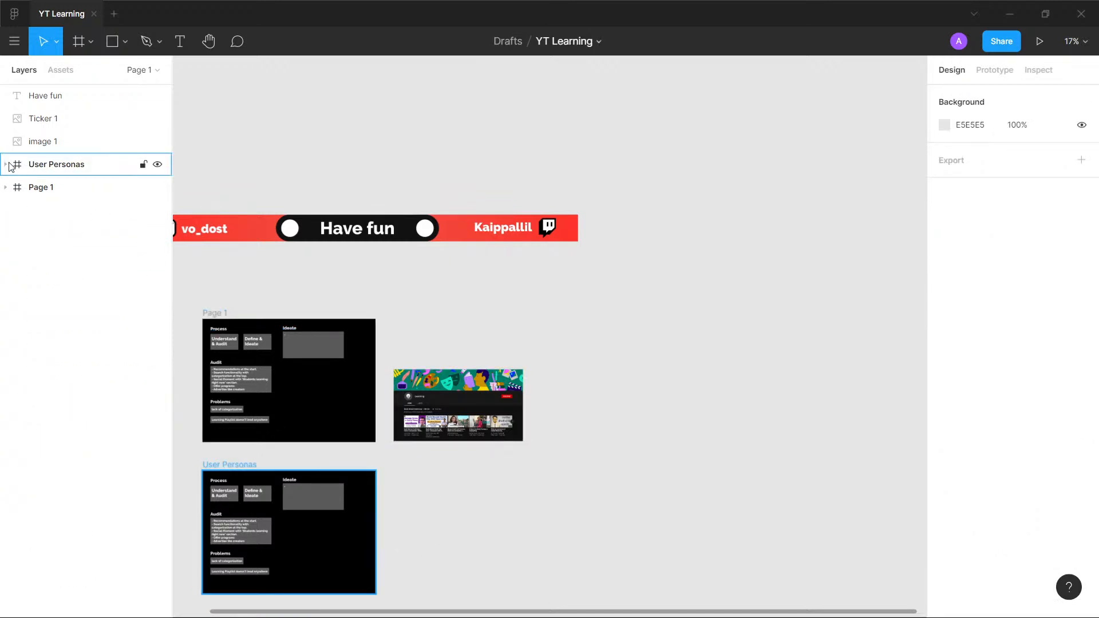
pyautogui.click(6, 165)
# - Delete the "Define & Ideate" card and the "Ideate" heading with its grey rectangle from the User Personas frame
pyautogui.scroll(5, 258, 424)
pyautogui.moveTo(257, 437); pyautogui.dragTo(372, 108)
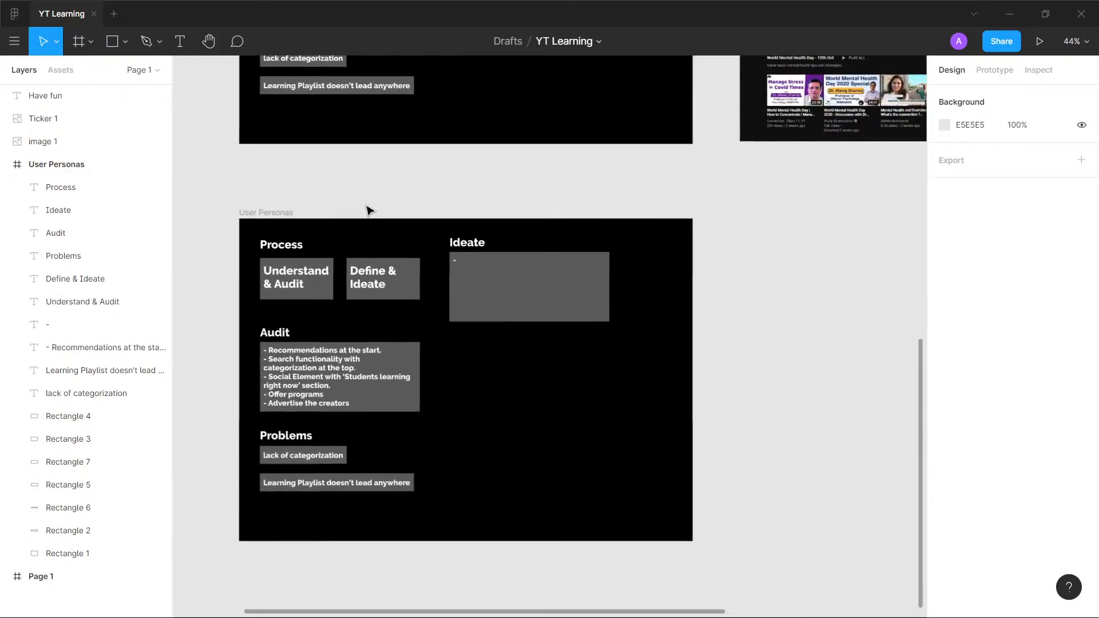
pyautogui.scroll(2, 367, 207)
pyautogui.scroll(-1, 326, 247)
pyautogui.moveTo(330, 252); pyautogui.dragTo(425, 188)
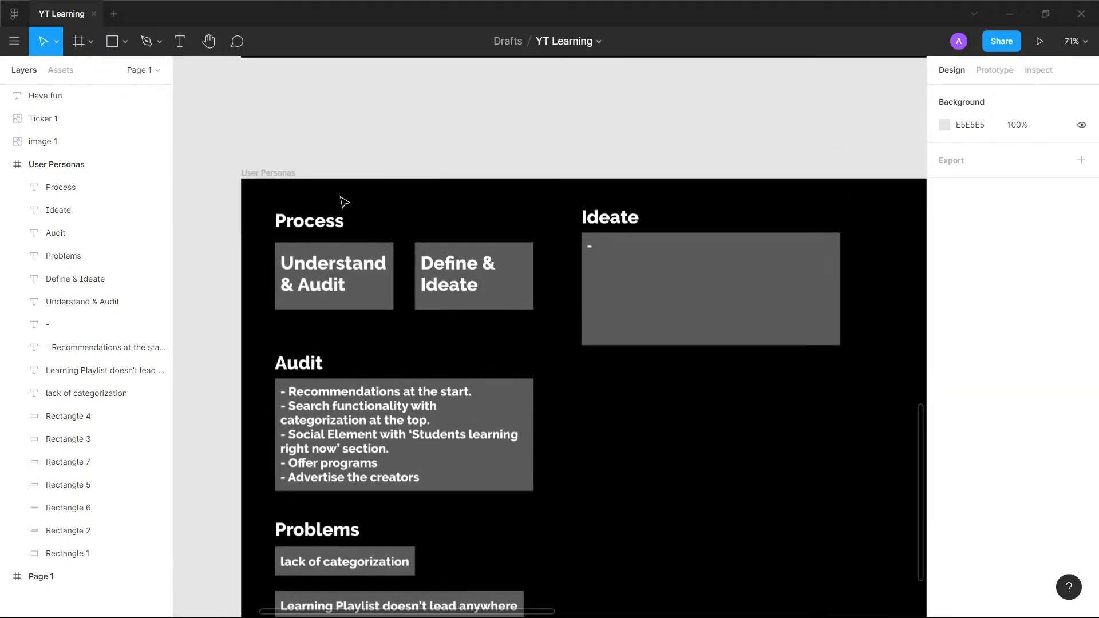
pyautogui.scroll(-1, 487, 300)
pyautogui.scroll(1, 488, 300)
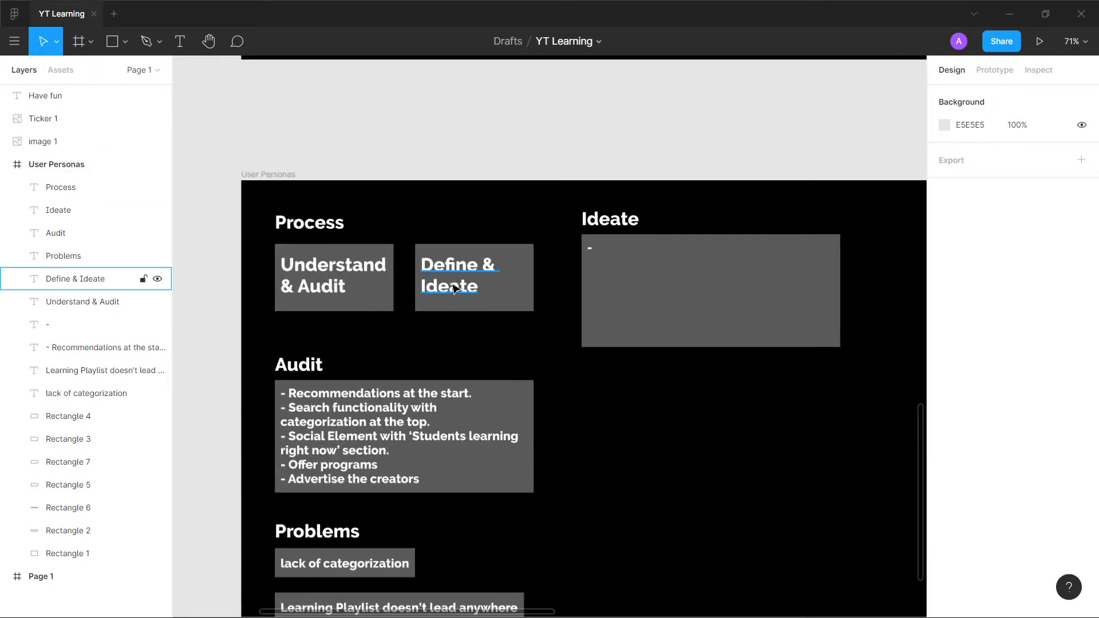
pyautogui.click(467, 280)
pyautogui.keyDown('shift'); pyautogui.click(467, 281); pyautogui.keyUp('shift')
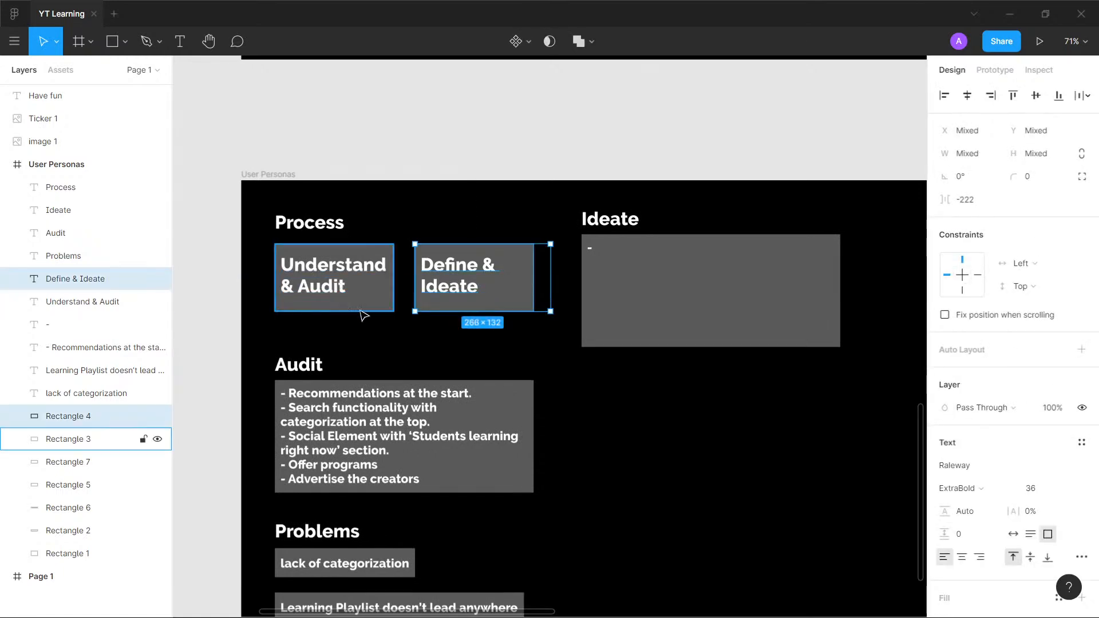
pyautogui.keyDown('shift'); pyautogui.click(658, 307); pyautogui.keyUp('shift')
pyautogui.keyDown('shift'); pyautogui.click(608, 223); pyautogui.keyUp('shift')
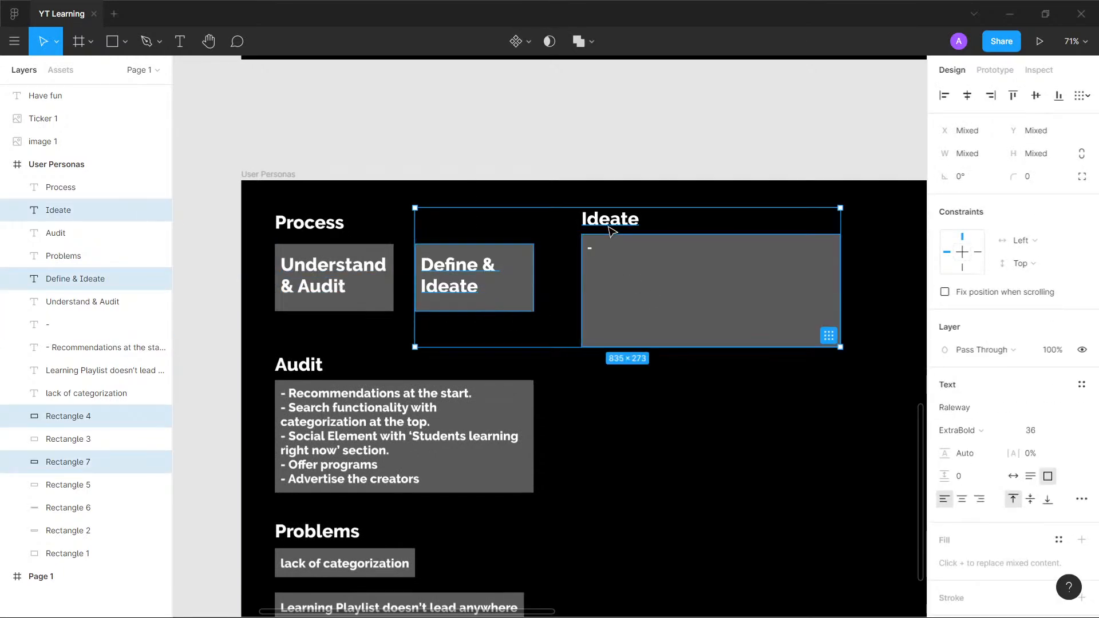
pyautogui.press('Delete')
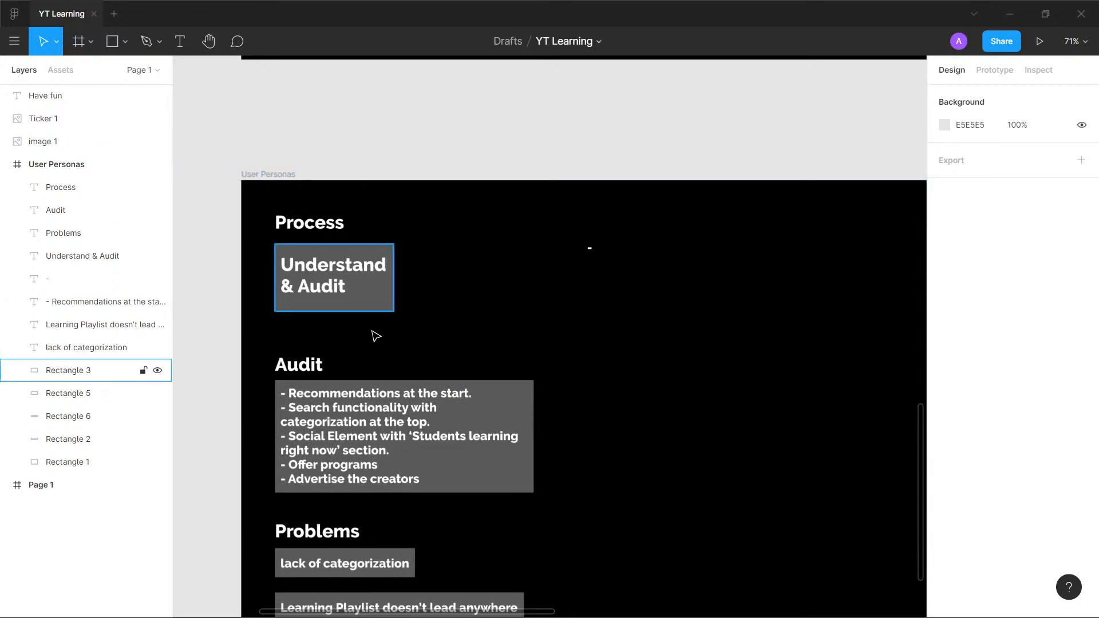
# - Delete the leftover "-" text from the User Personas frame
pyautogui.scroll(-3, 504, 304)
pyautogui.click(590, 248)
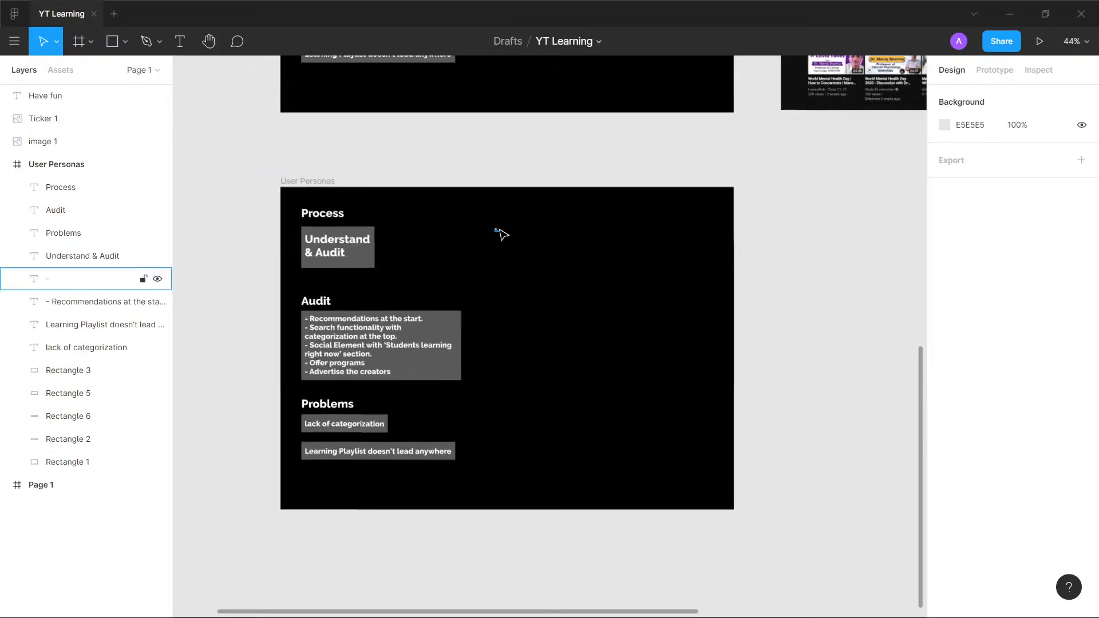
pyautogui.press('Delete')
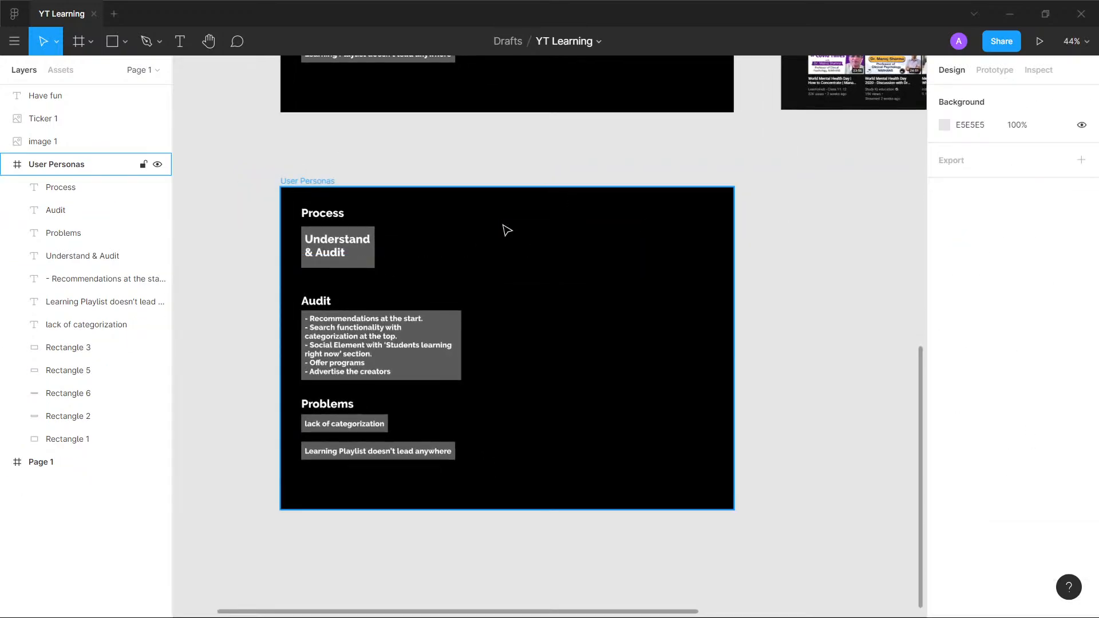
# - Delete the "Audit" heading, its bullet notes and the grey rectangle behind them from the User Personas frame
pyautogui.scroll(3, 357, 312)
pyautogui.click(356, 373)
pyautogui.keyDown('shift'); pyautogui.click(309, 298); pyautogui.keyUp('shift')
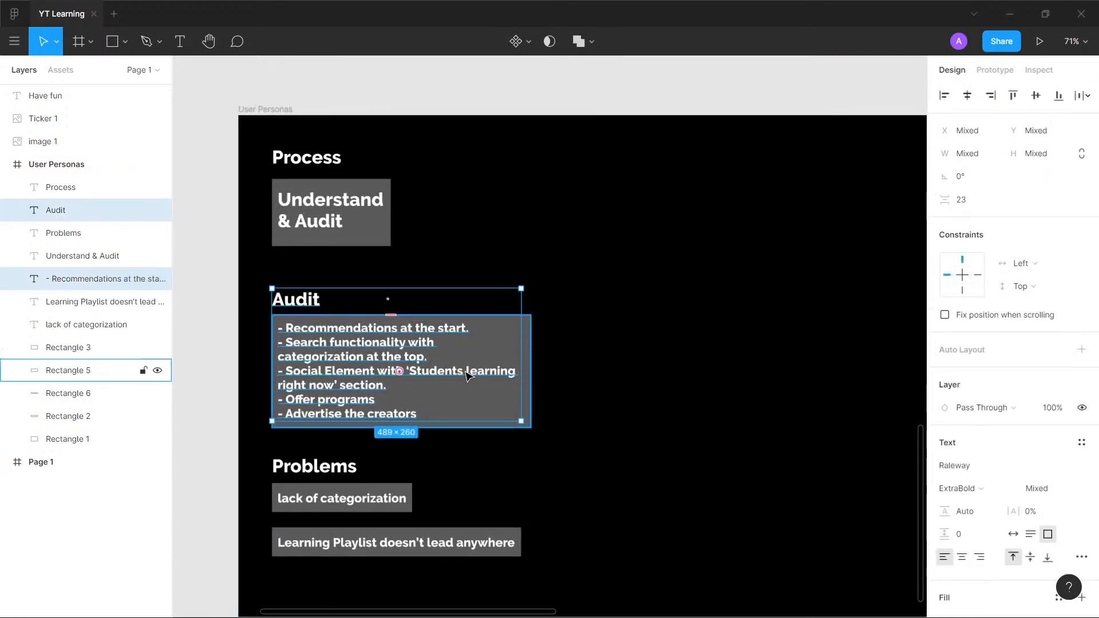
pyautogui.keyDown('shift'); pyautogui.click(525, 358); pyautogui.keyUp('shift')
pyautogui.press('Delete')
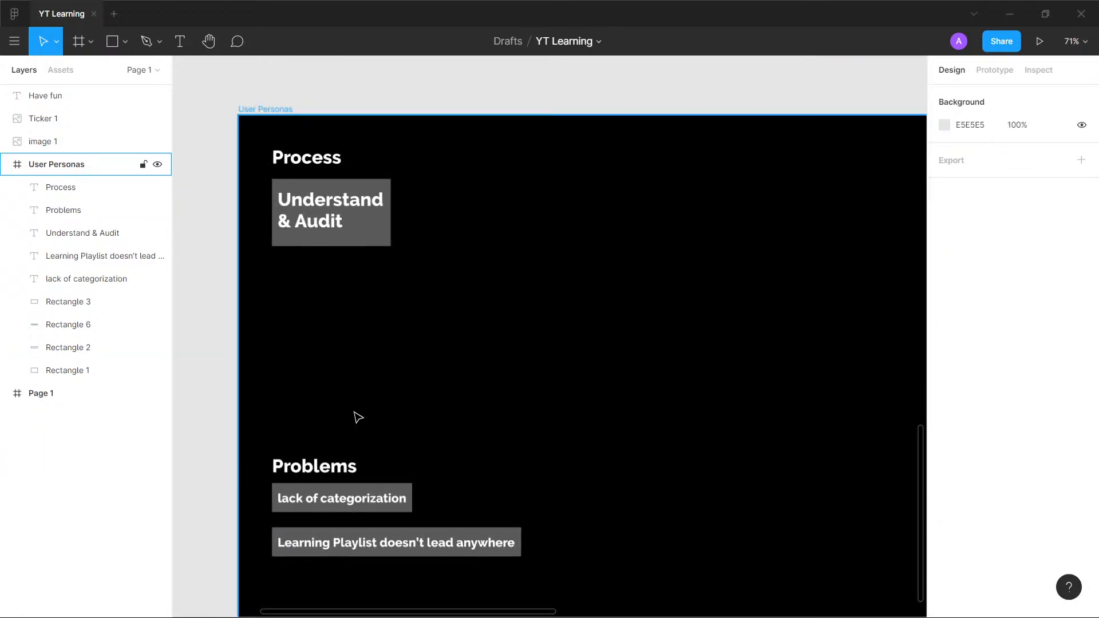
# - Delete the "Problems" heading and the "lack of categorization" note with its grey rectangle from the User Personas frame
pyautogui.click(330, 474)
pyautogui.keyDown('shift'); pyautogui.click(340, 501); pyautogui.keyUp('shift')
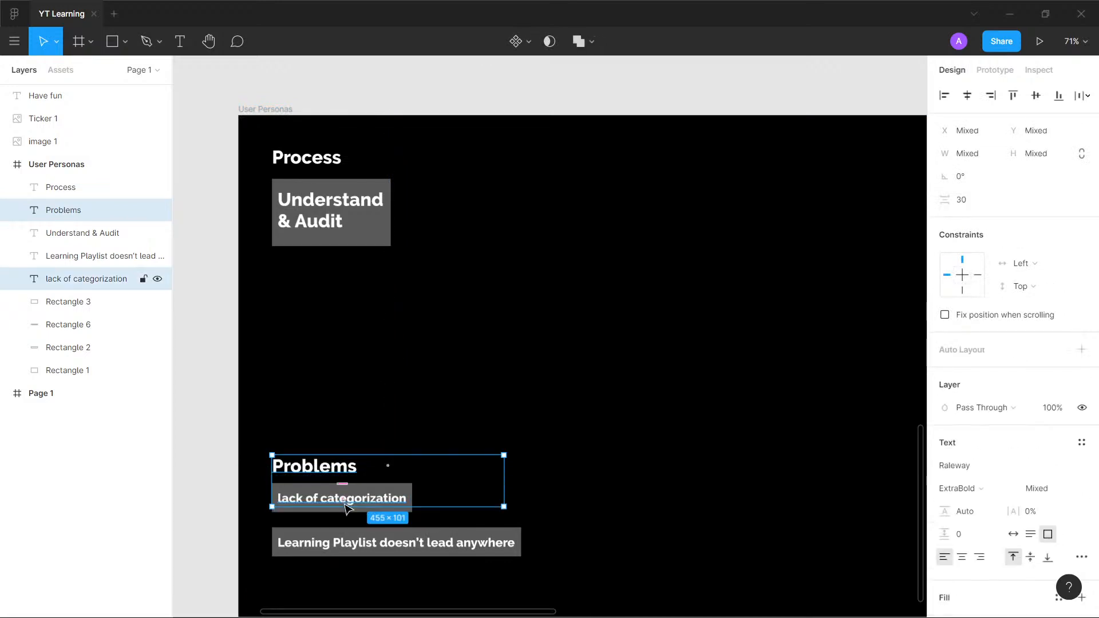
pyautogui.keyDown('shift'); pyautogui.click(349, 518); pyautogui.keyUp('shift')
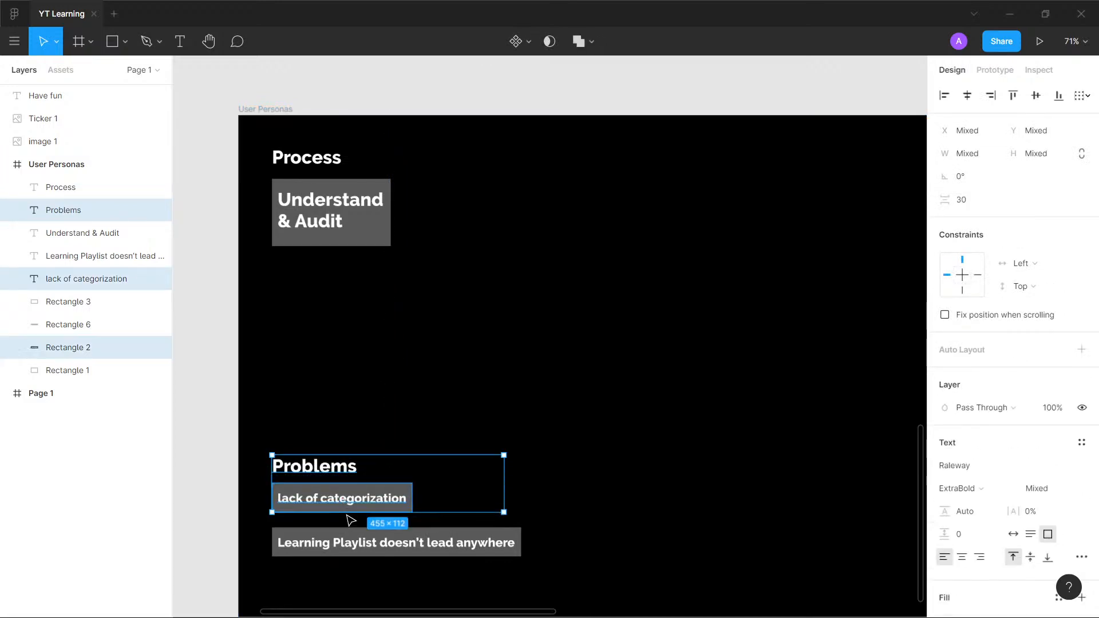
pyautogui.press('Delete')
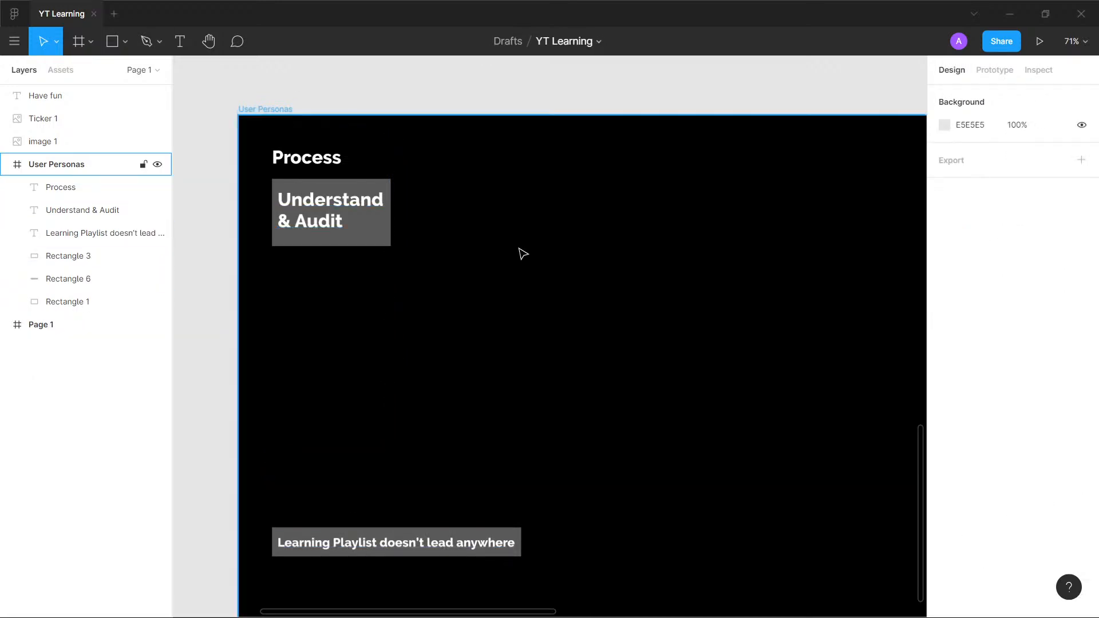
# - Replace the "Process" heading text in the User Personas frame with "User Personas"
pyautogui.scroll(-2, 668, 197)
pyautogui.scroll(2, 669, 197)
pyautogui.moveTo(616, 226); pyautogui.dragTo(557, 185)
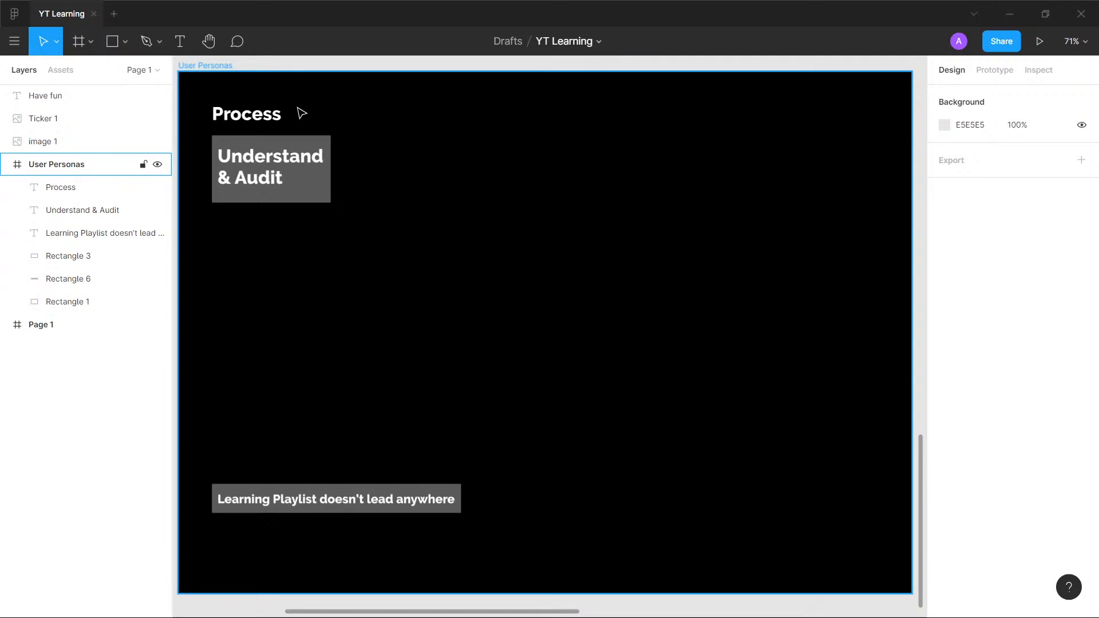
pyautogui.doubleClick(267, 117)
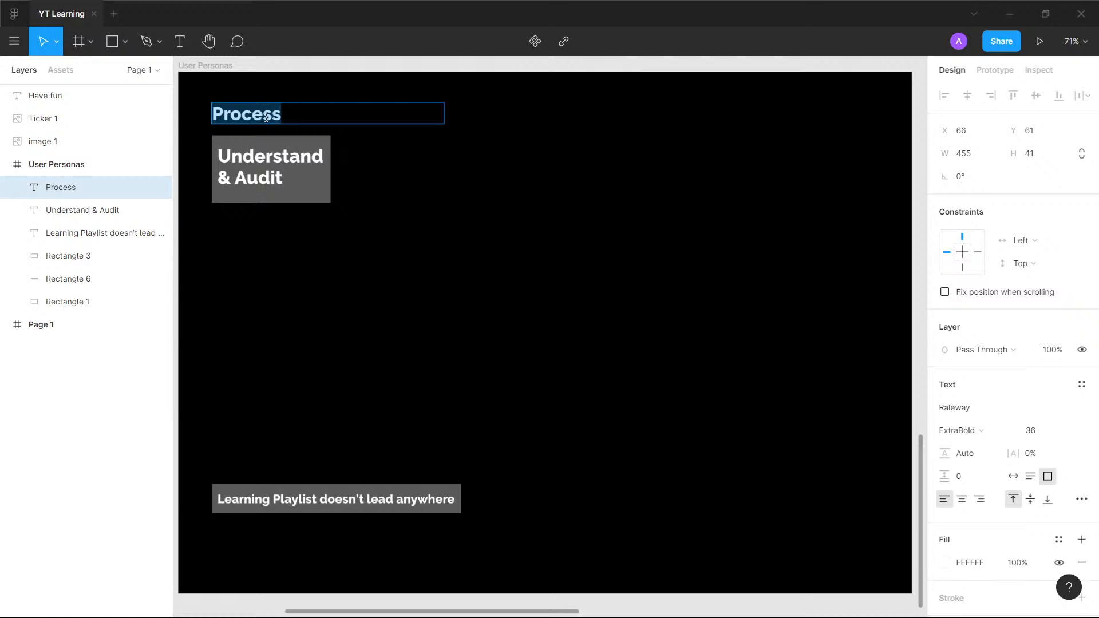
pyautogui.write('User ')
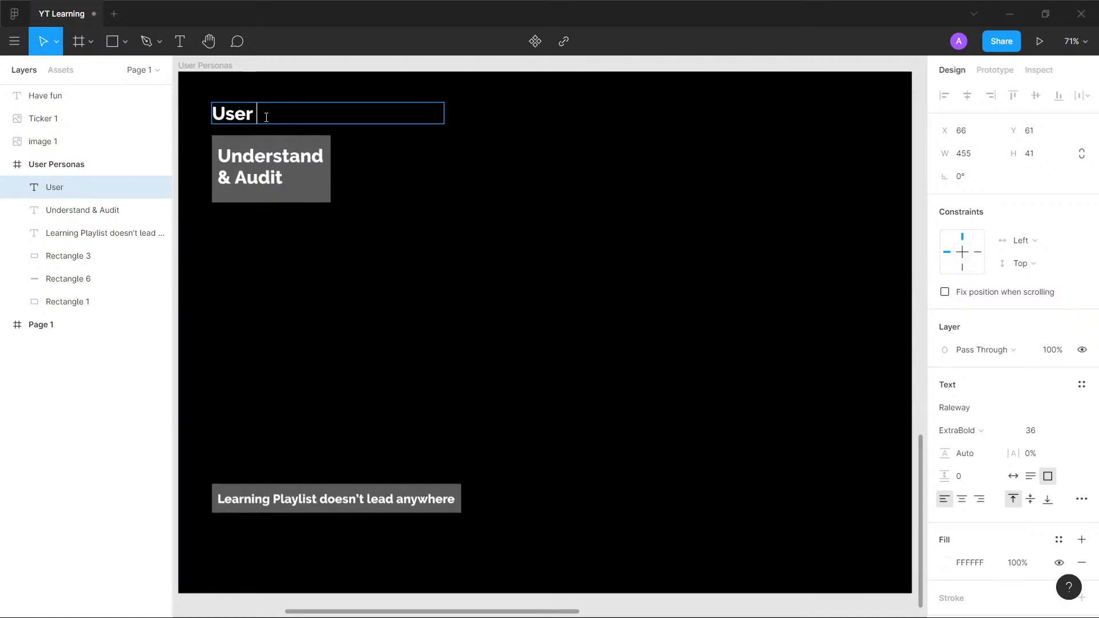
pyautogui.write('Personas')
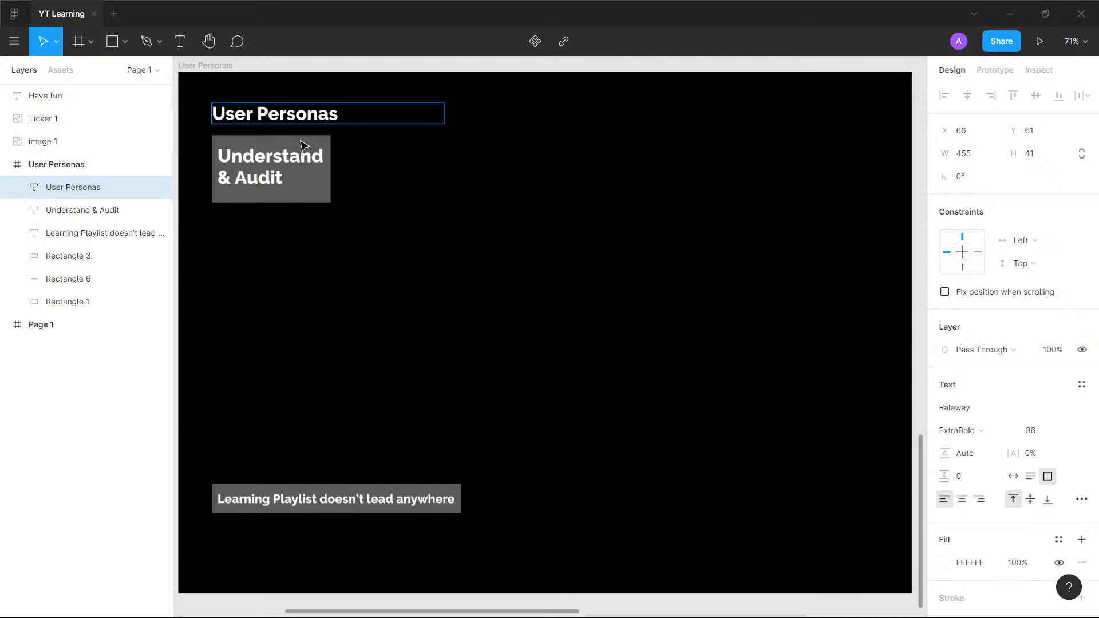
pyautogui.press('Escape')
pyautogui.click(263, 64)
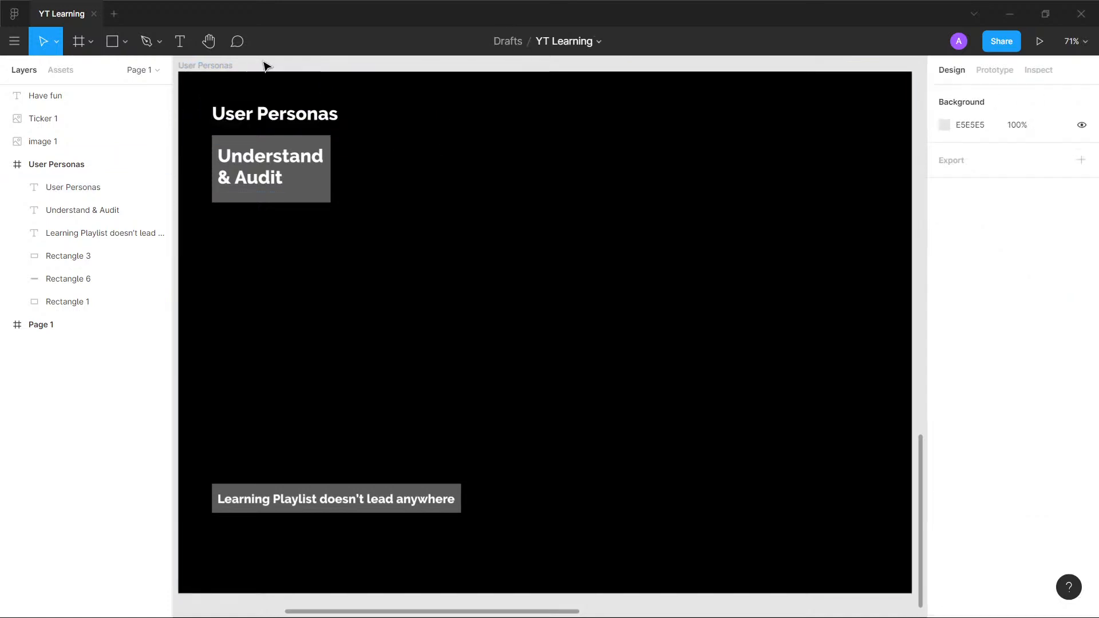
# - Change the black background color of the User Personas frame to 121212
pyautogui.click(433, 280)
pyautogui.click(945, 547)
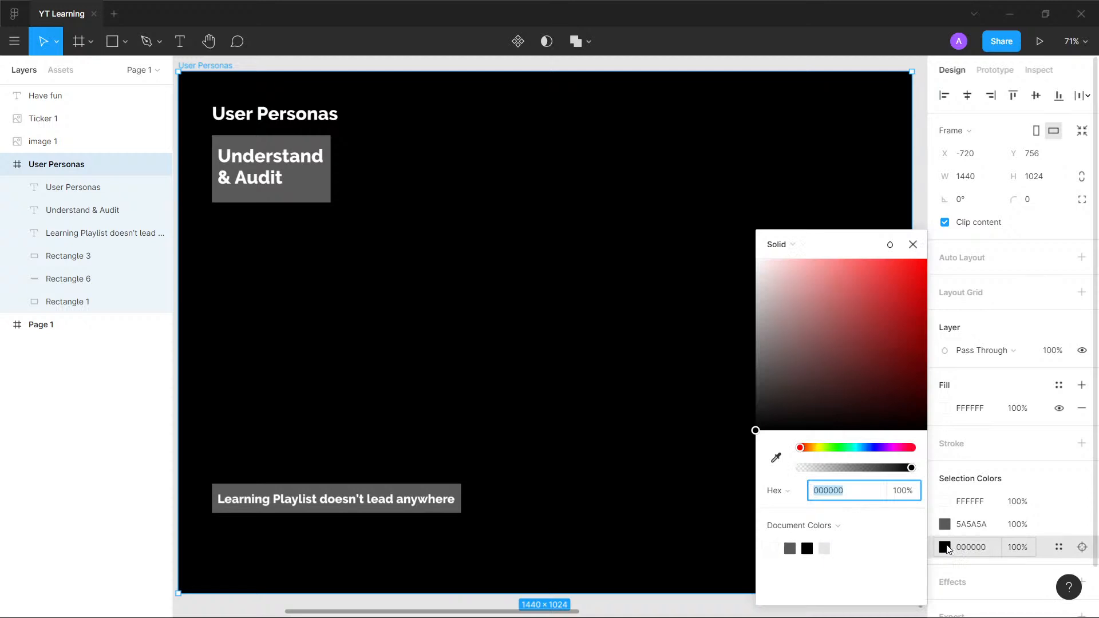
pyautogui.write('121212')
pyautogui.press('Return')
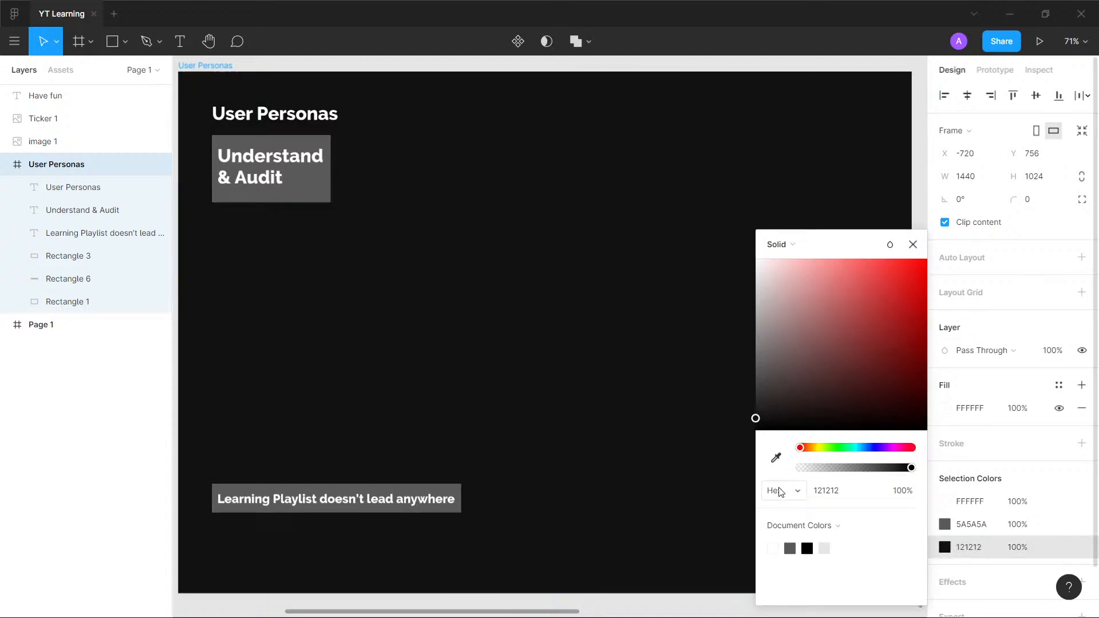
pyautogui.click(458, 62)
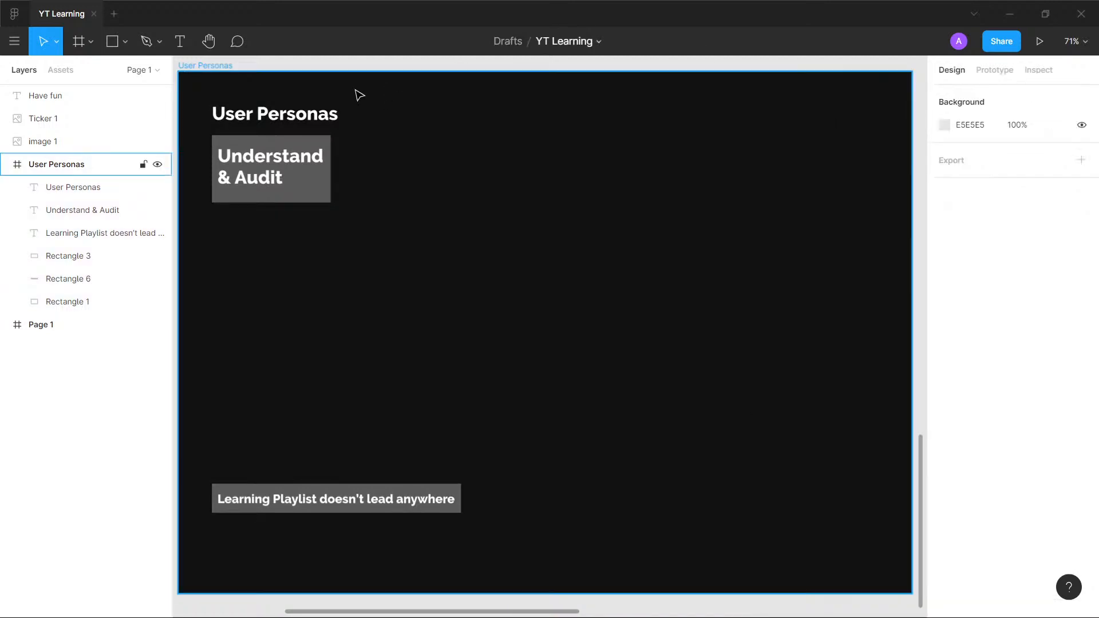
# - Switch to the Coolors palette generator in the browser, close its two pop-up adverts and generate a new palette
pyautogui.scroll(1, 220, 100)
pyautogui.scroll(-1, 224, 101)
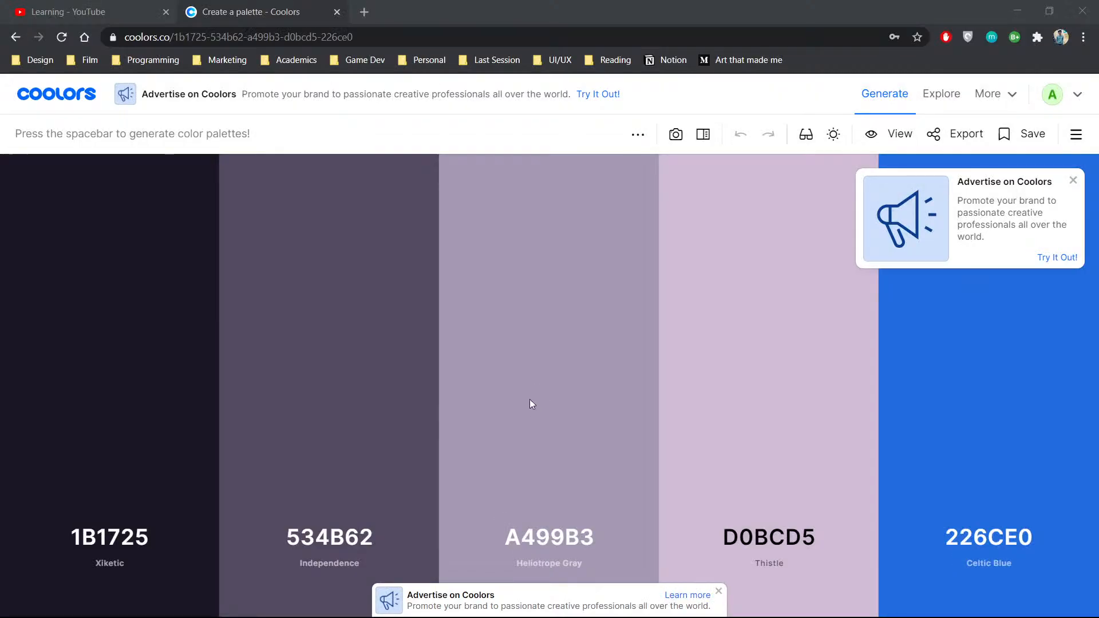
pyautogui.click(575, 428)
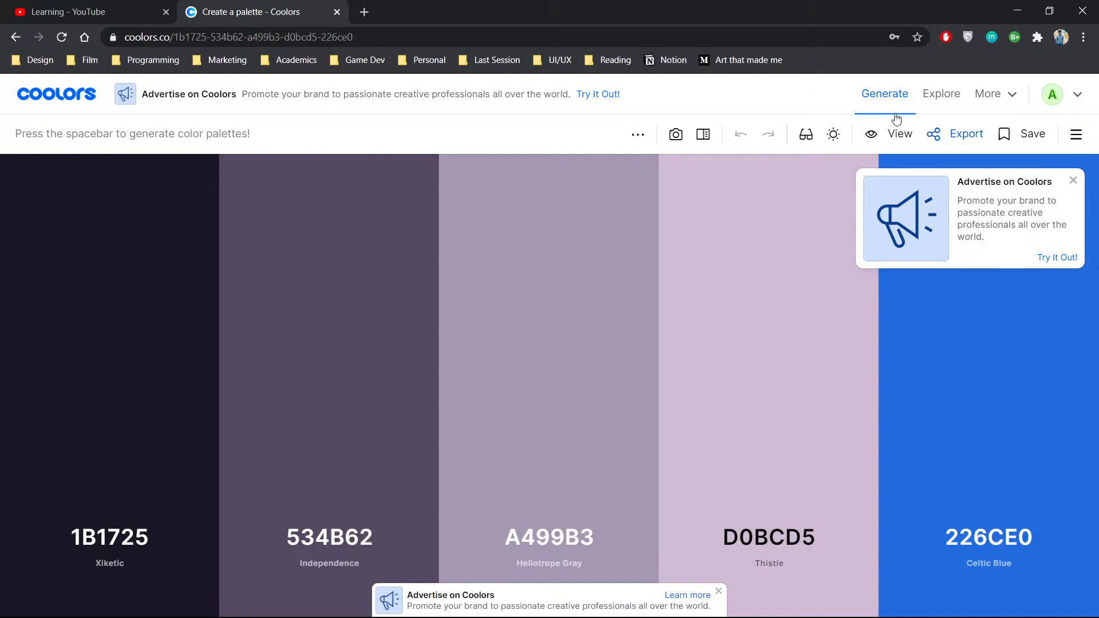
pyautogui.click(718, 591)
pyautogui.press('space')
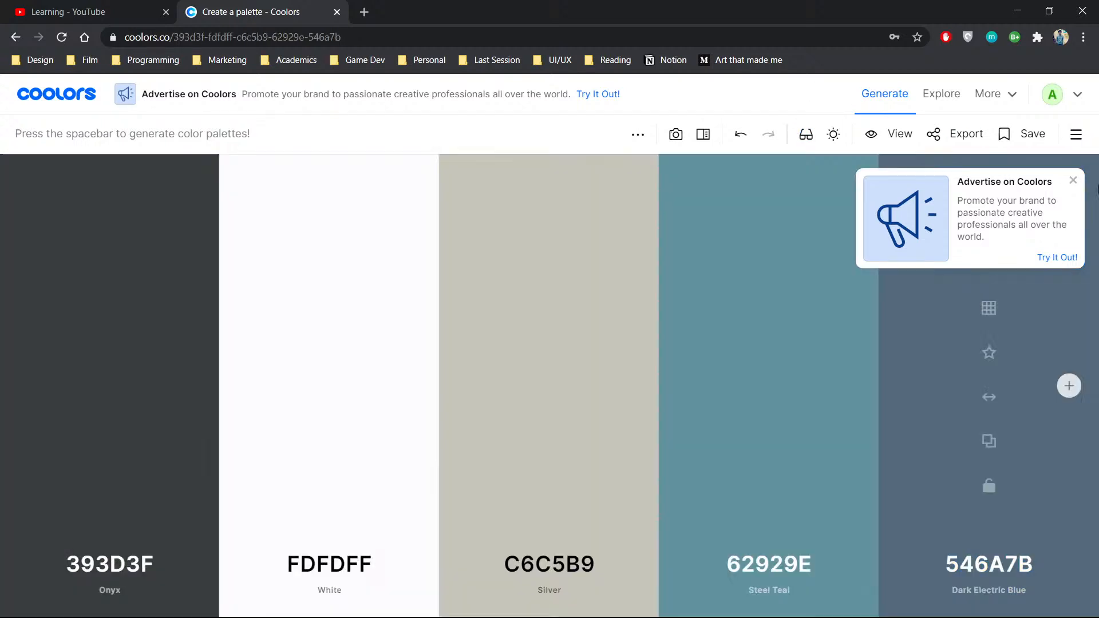
pyautogui.click(1073, 180)
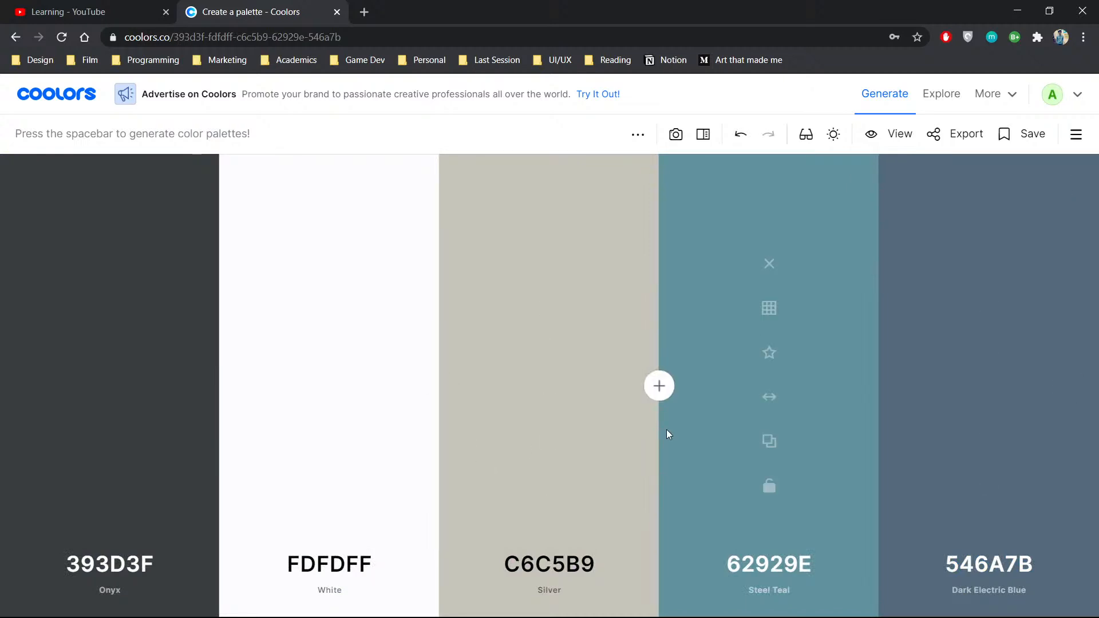
# - Generate further palettes until one contains the Sunglow yellow FFD23F, copy that hex code and return to Figma
pyautogui.press('space')
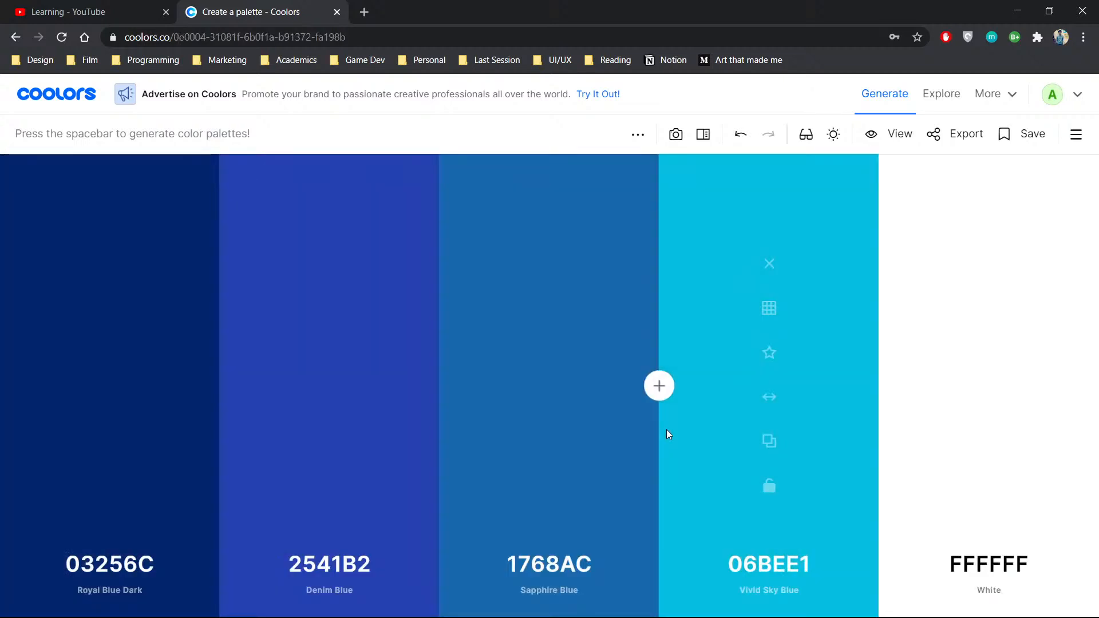
pyautogui.press('space')
pyautogui.press('space')
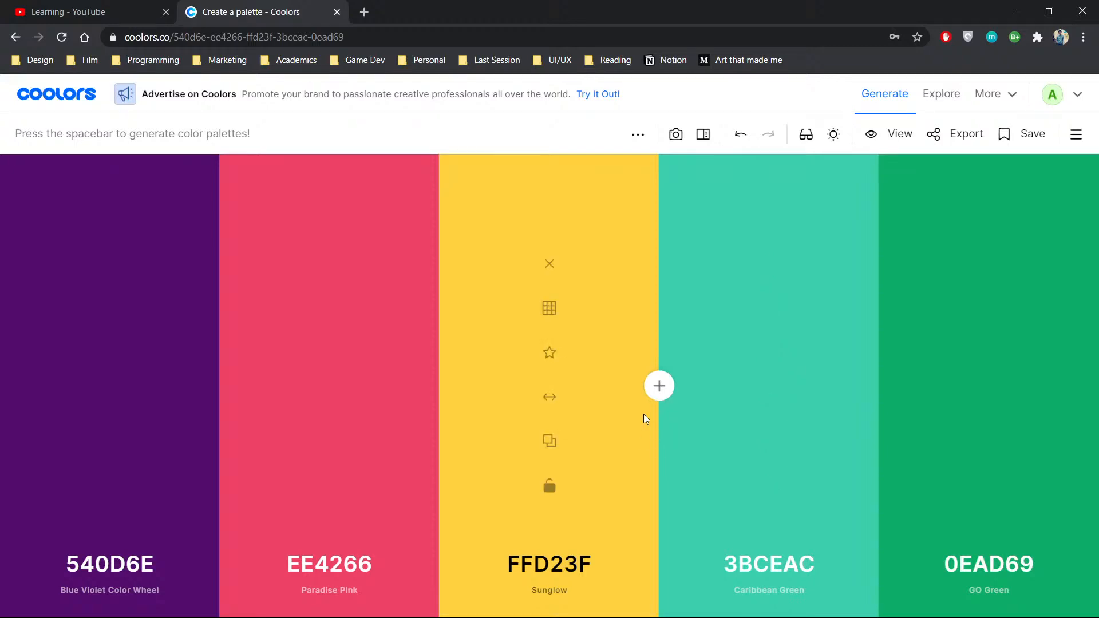
pyautogui.click(551, 445)
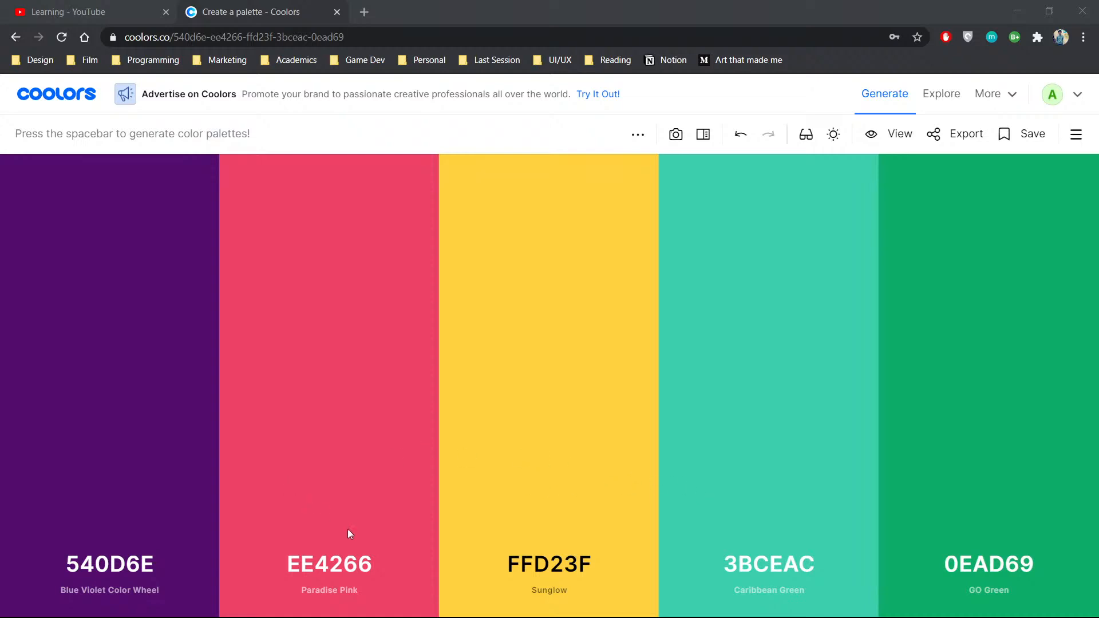
pyautogui.hotkey('alt', 'Tab')
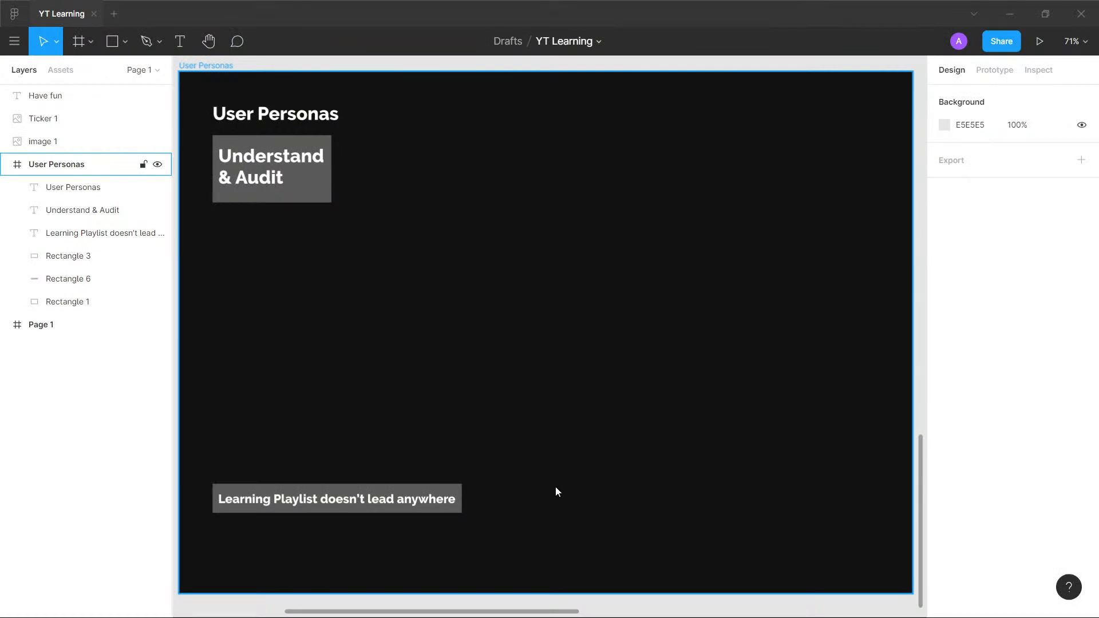
pyautogui.click(240, 173)
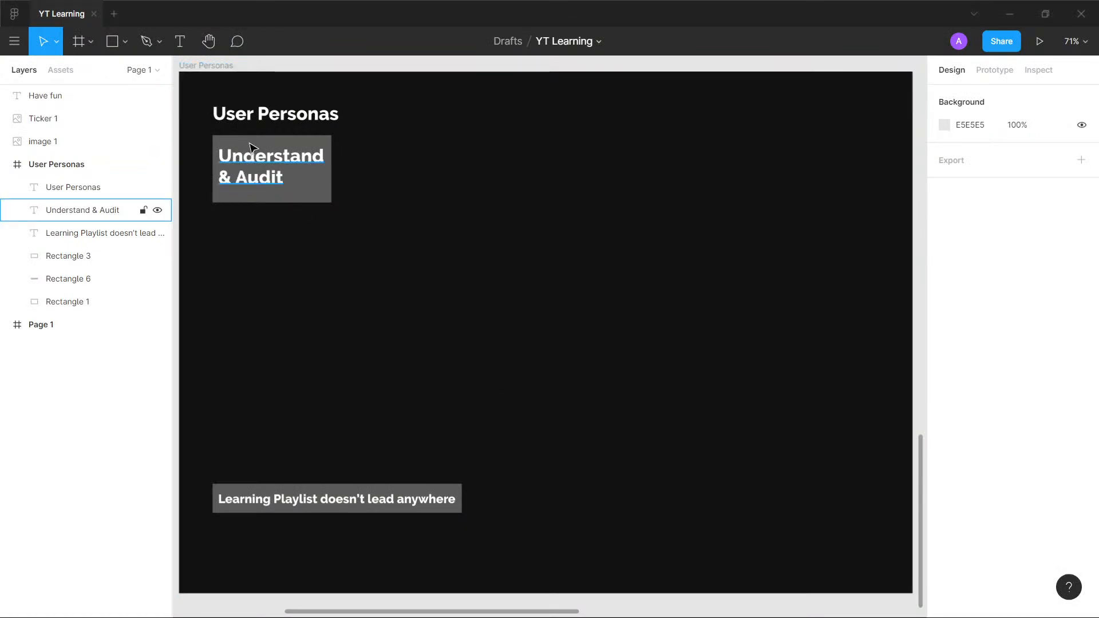
pyautogui.press('t')
pyautogui.moveTo(208, 100); pyautogui.dragTo(402, 127)
pyautogui.press('Escape')
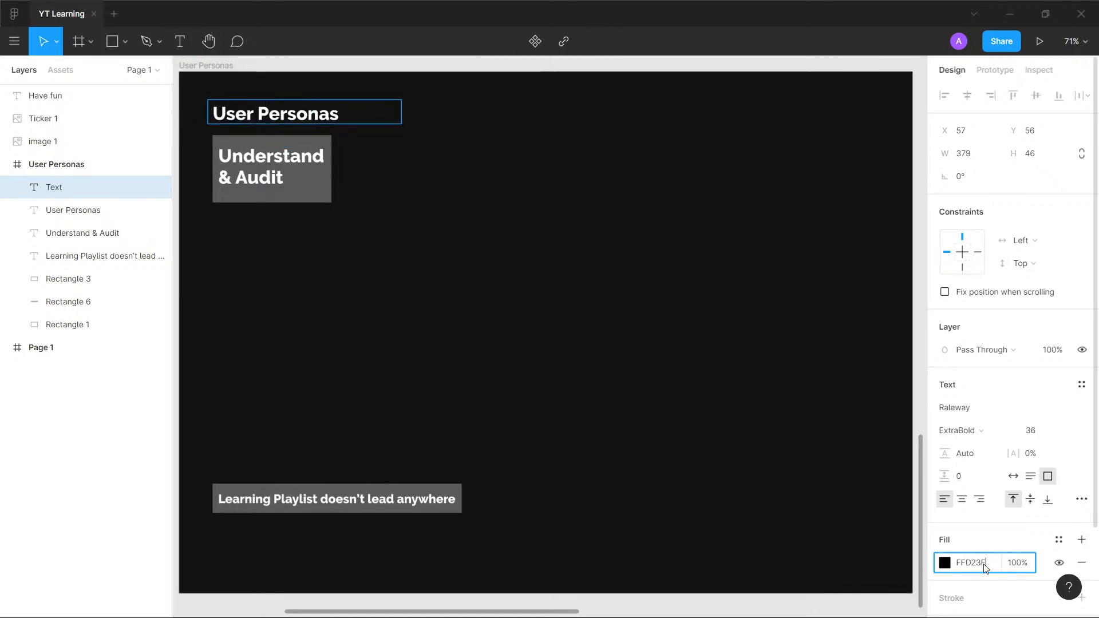
pyautogui.click(646, 312)
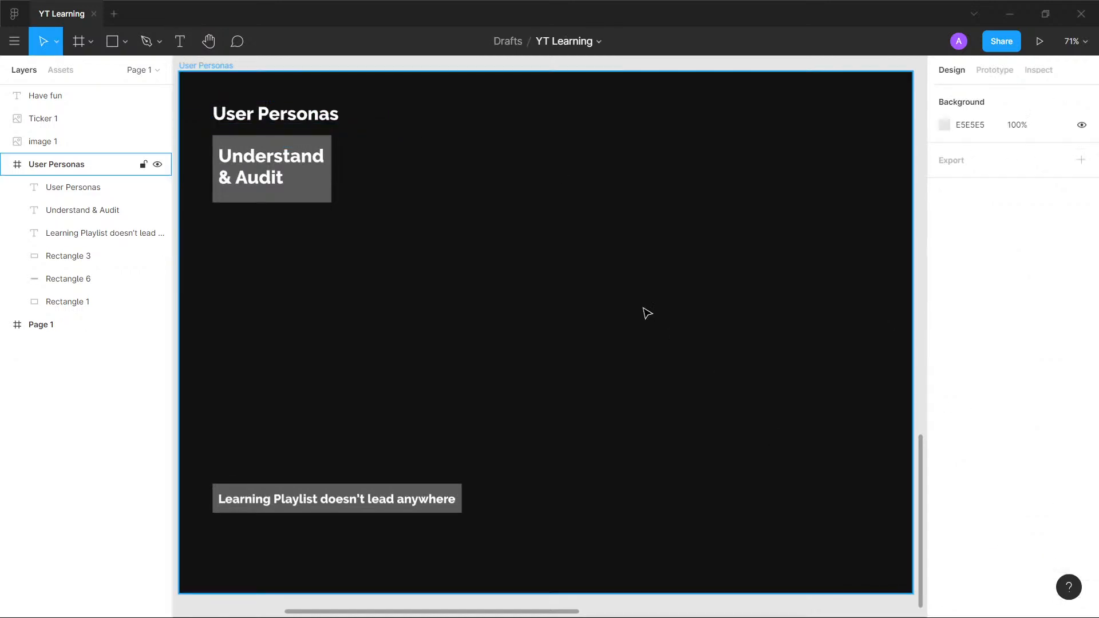
# - Try the yellow fill FFD23F on the "User Personas" heading text, undo it and clear the selection
pyautogui.click(256, 114)
pyautogui.click(972, 564)
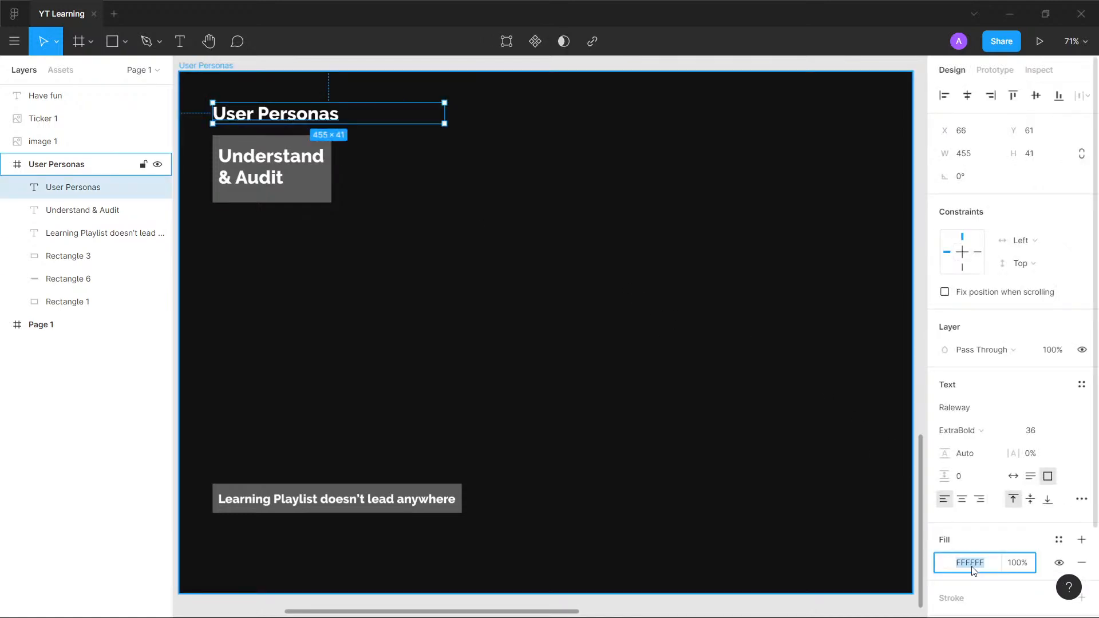
pyautogui.write('FFD23F')
pyautogui.press('Return')
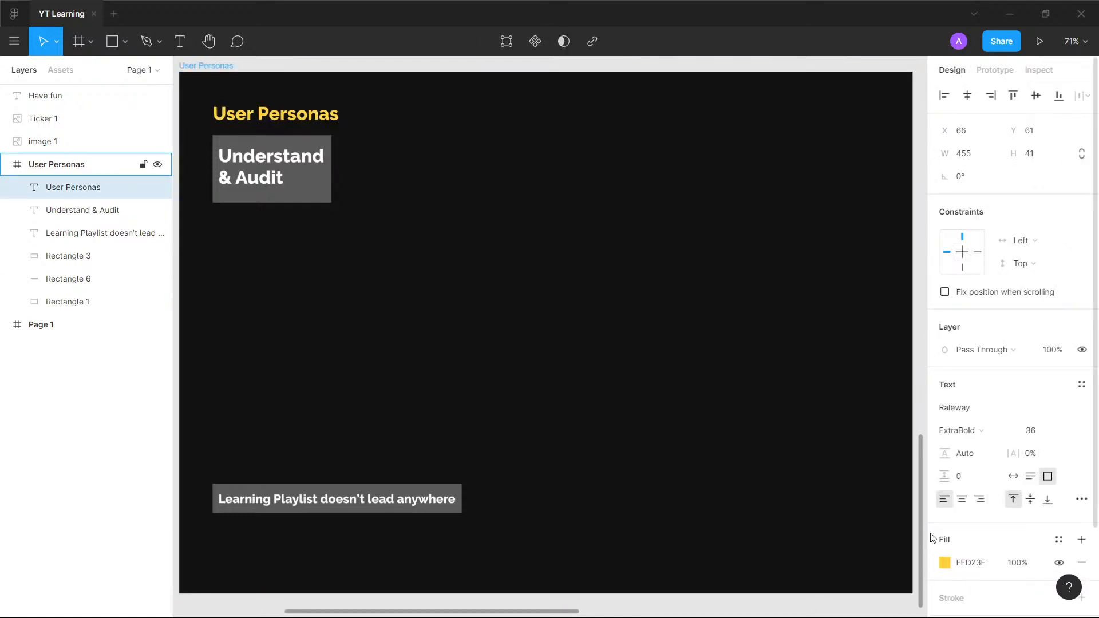
pyautogui.hotkey('ctrl', 'z')
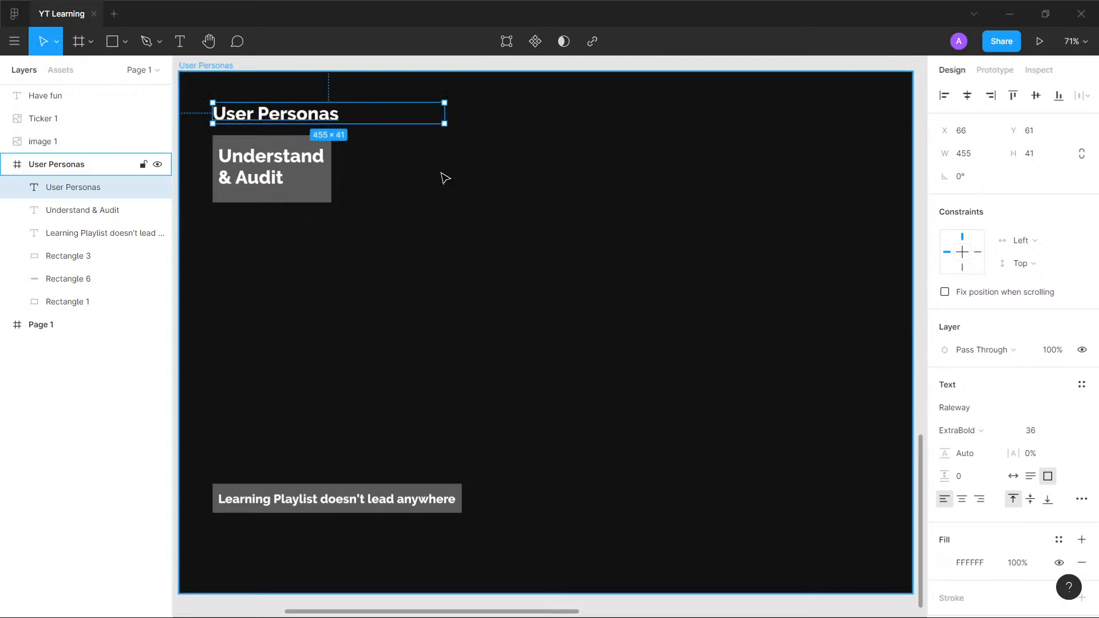
pyautogui.press('Escape')
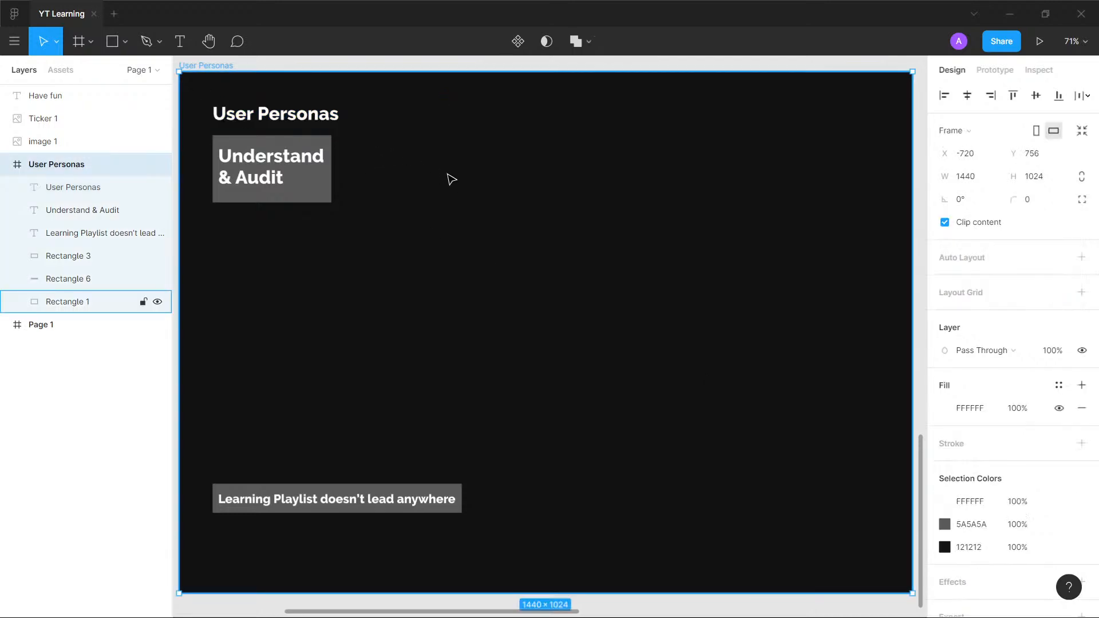
pyautogui.click(333, 115)
pyautogui.press('Escape')
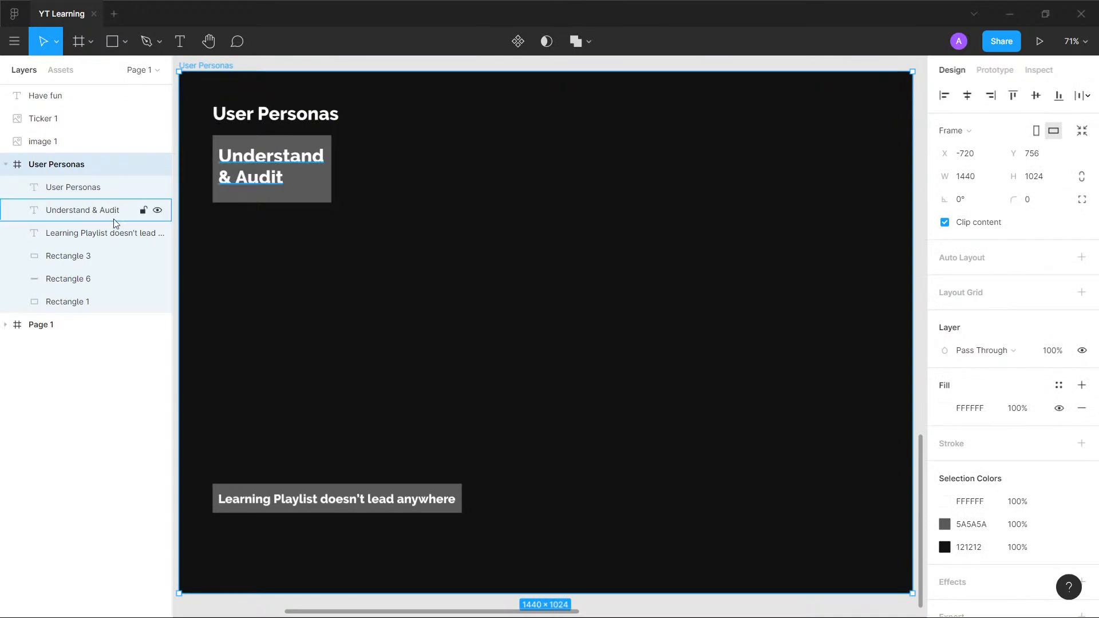
pyautogui.press('Escape')
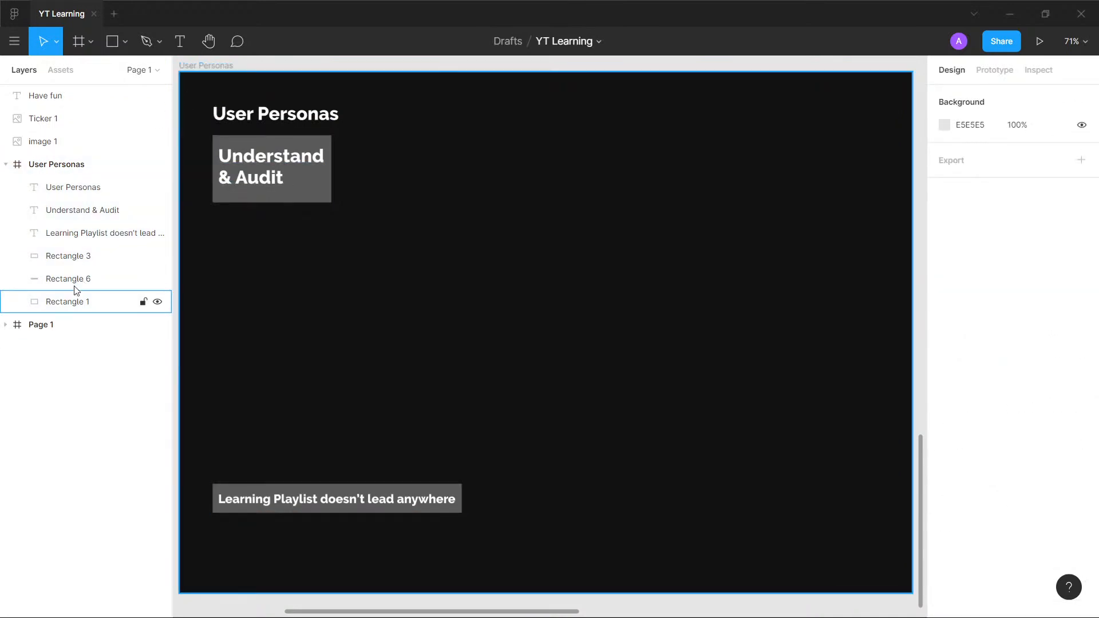
# - Draw a rectangle about 404 × 53 over the "User Personas" heading and set its fill to FFD23F
pyautogui.click(112, 50)
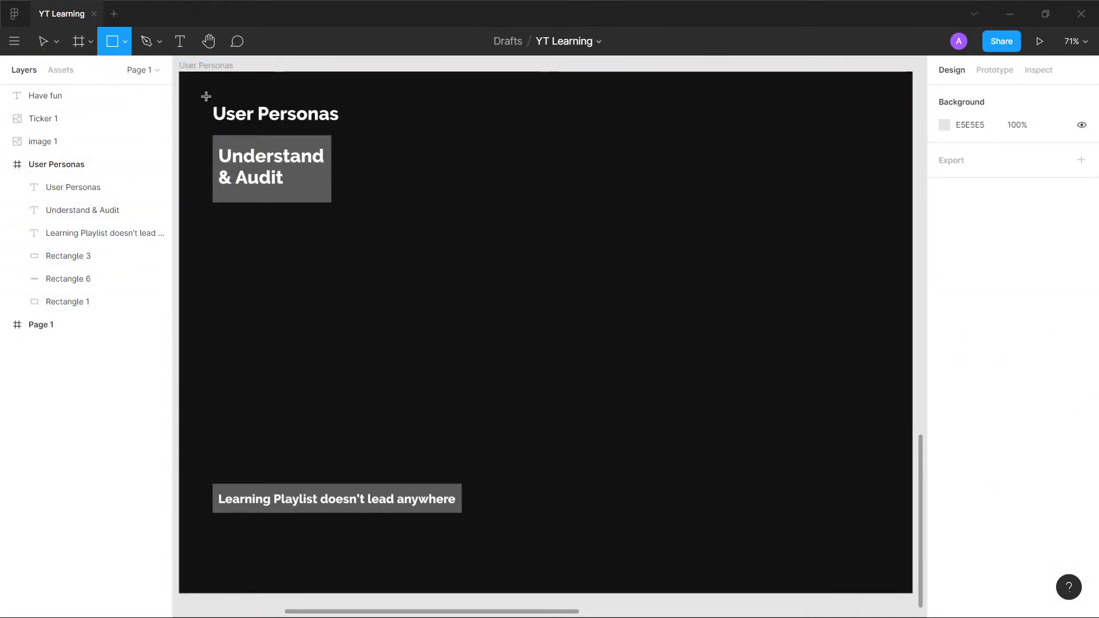
pyautogui.moveTo(205, 96)
pyautogui.mouseDown()
pyautogui.moveTo(355, 135)
pyautogui.moveTo(410, 131)
pyautogui.moveTo(394, 118)
pyautogui.mouseUp()
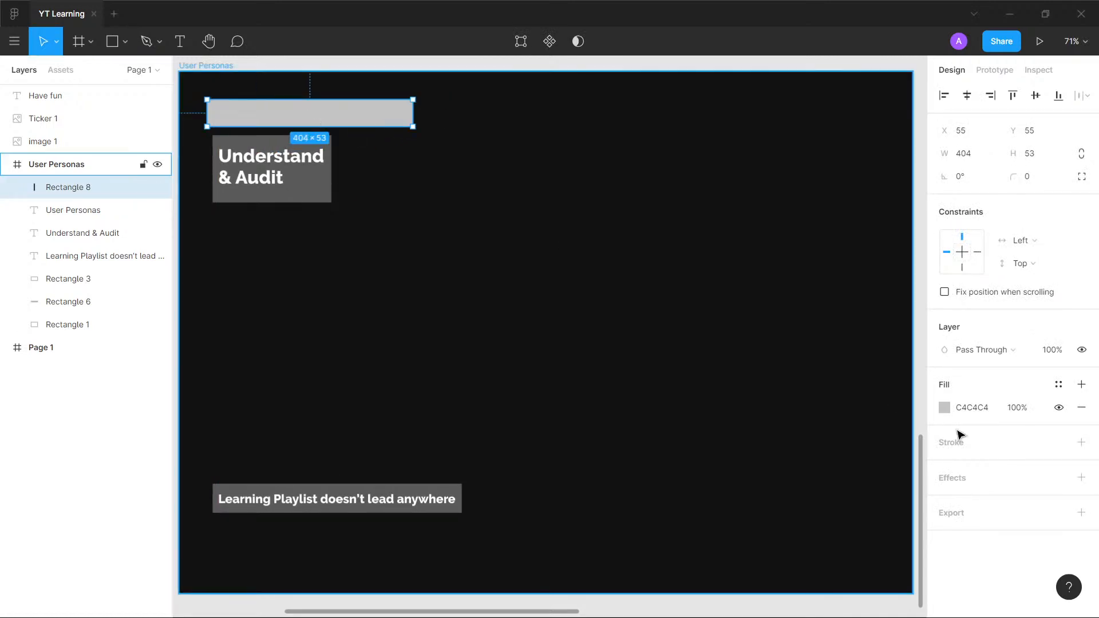
pyautogui.click(985, 407)
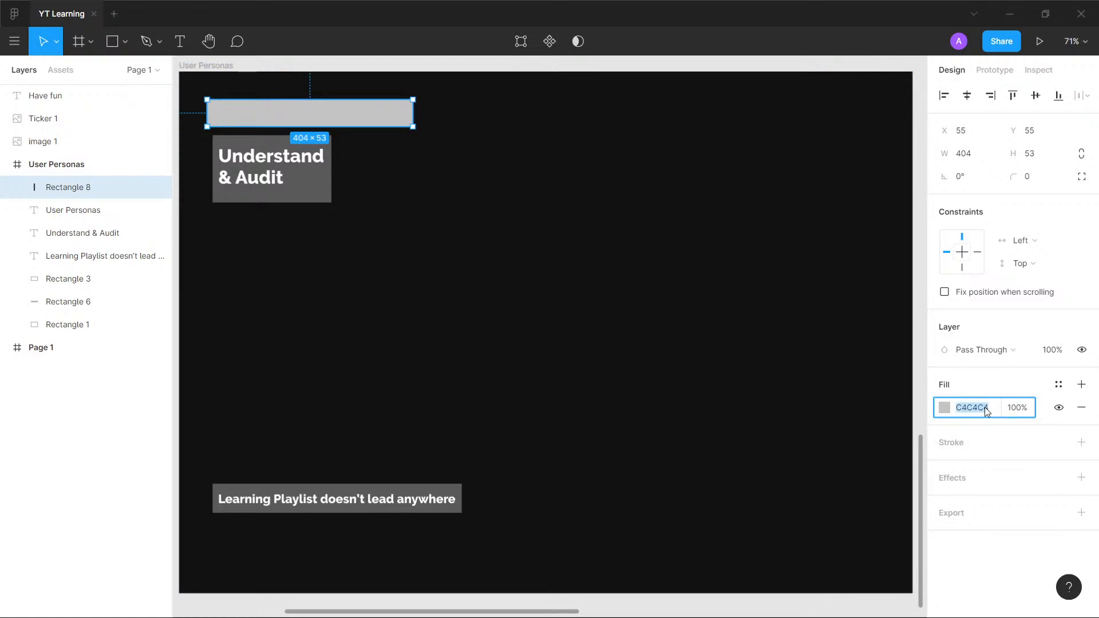
pyautogui.write('FFD23F')
pyautogui.press('Return')
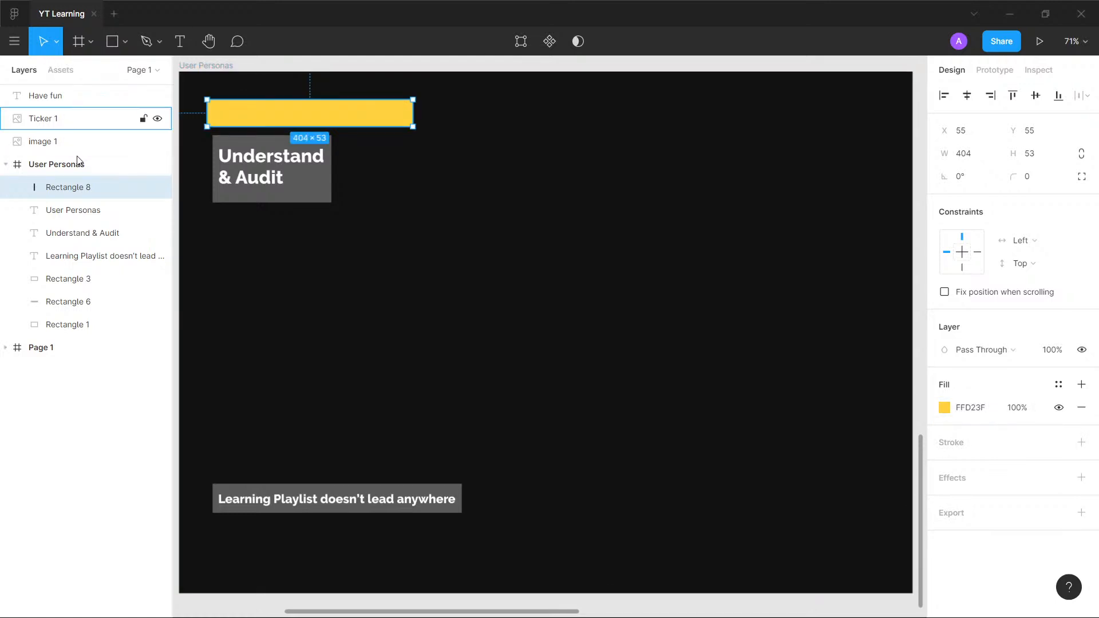
# - Move the yellow rectangle down the layer order so it sits behind the "User Personas" heading text
pyautogui.hotkey('ctrl', 'shift', '[')
pyautogui.hotkey('ctrl', ']')
pyautogui.hotkey('ctrl', ']')
pyautogui.hotkey('ctrl', ']')
pyautogui.hotkey('ctrl', ']')
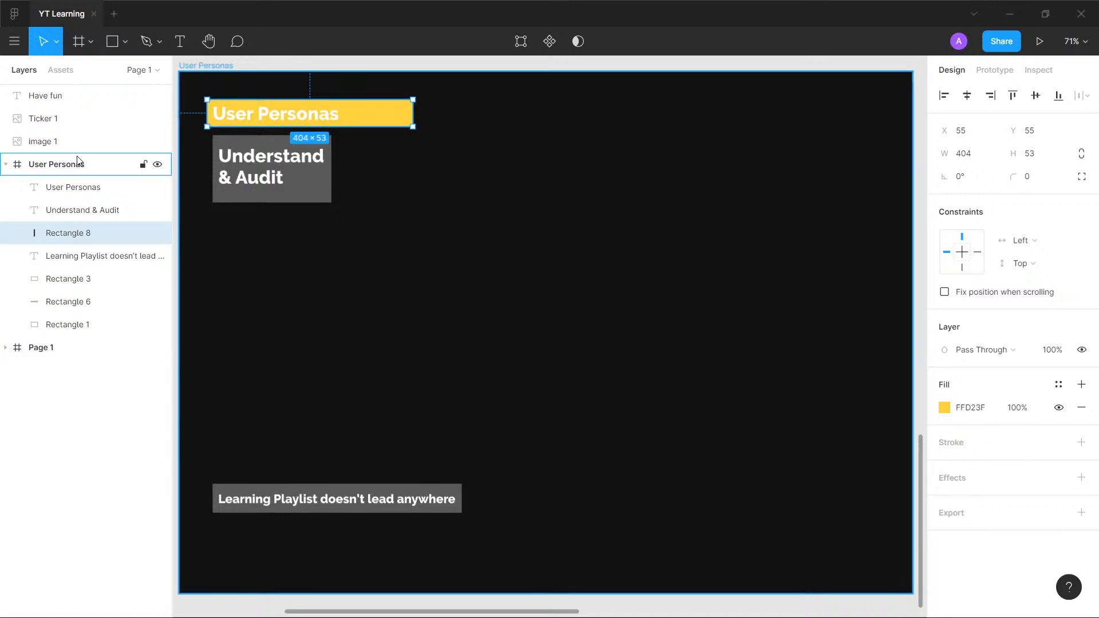
# - Set the "User Personas" heading text fill to 121212 and deselect the text
pyautogui.click(273, 119)
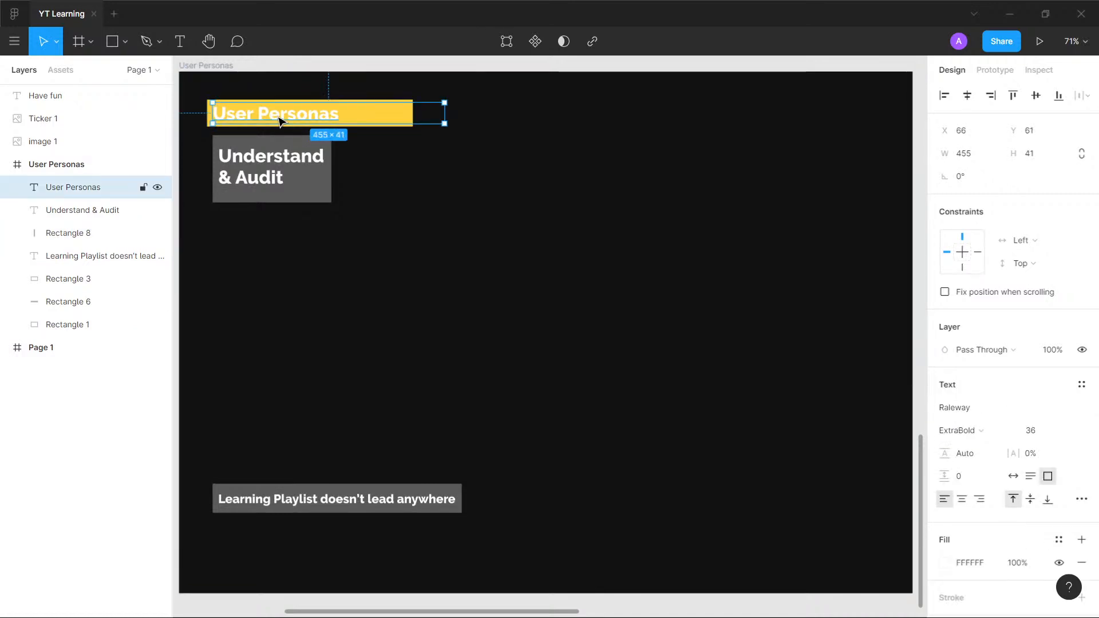
pyautogui.click(997, 559)
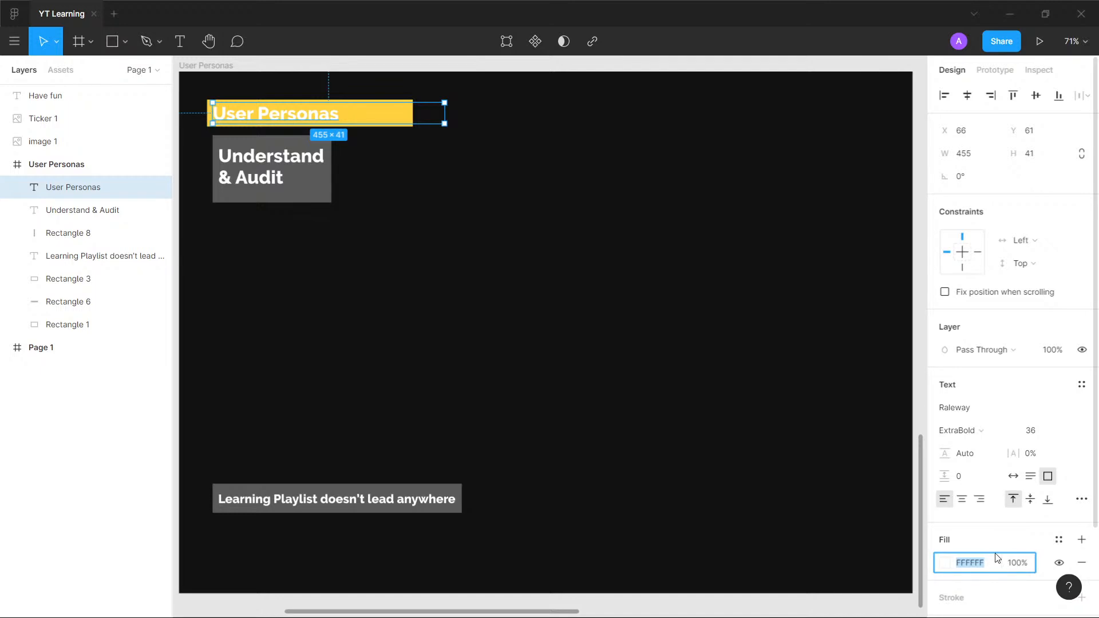
pyautogui.write('121212')
pyautogui.press('Return')
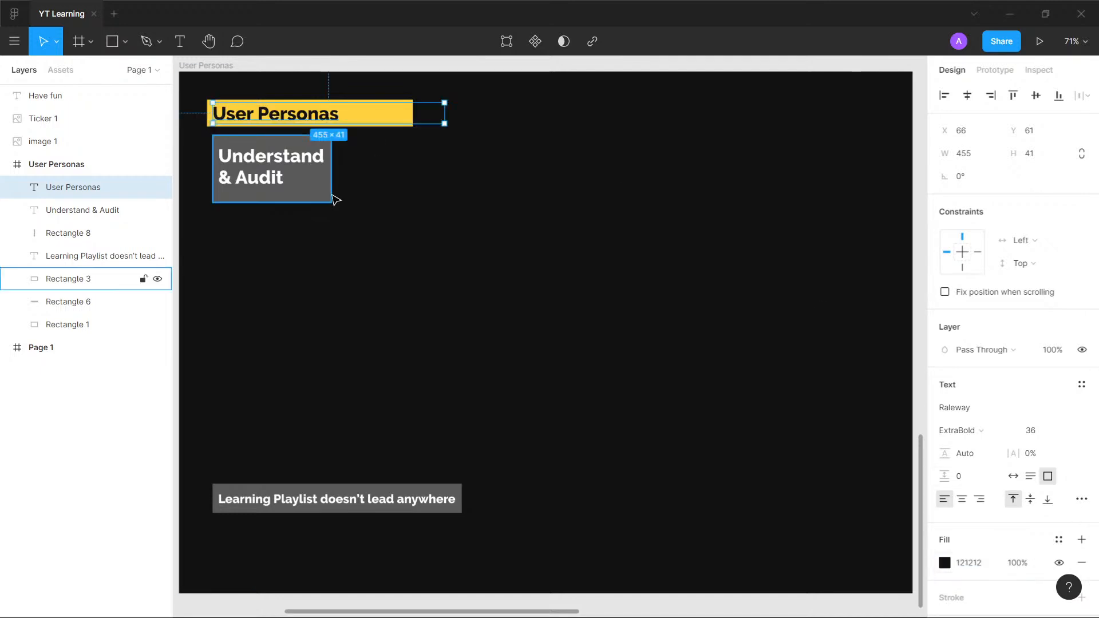
pyautogui.click(361, 257)
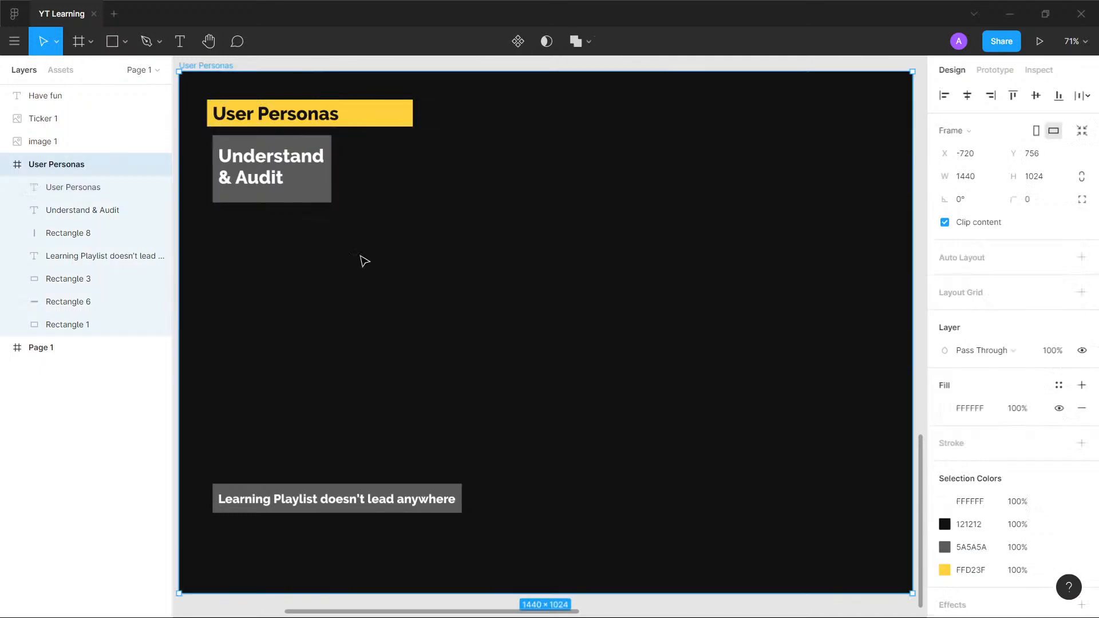
# - Align the yellow rectangle's left edge with the "User Personas" text and shorten it to end slightly past the heading's last letter
pyautogui.moveTo(390, 126); pyautogui.dragTo(394, 126)
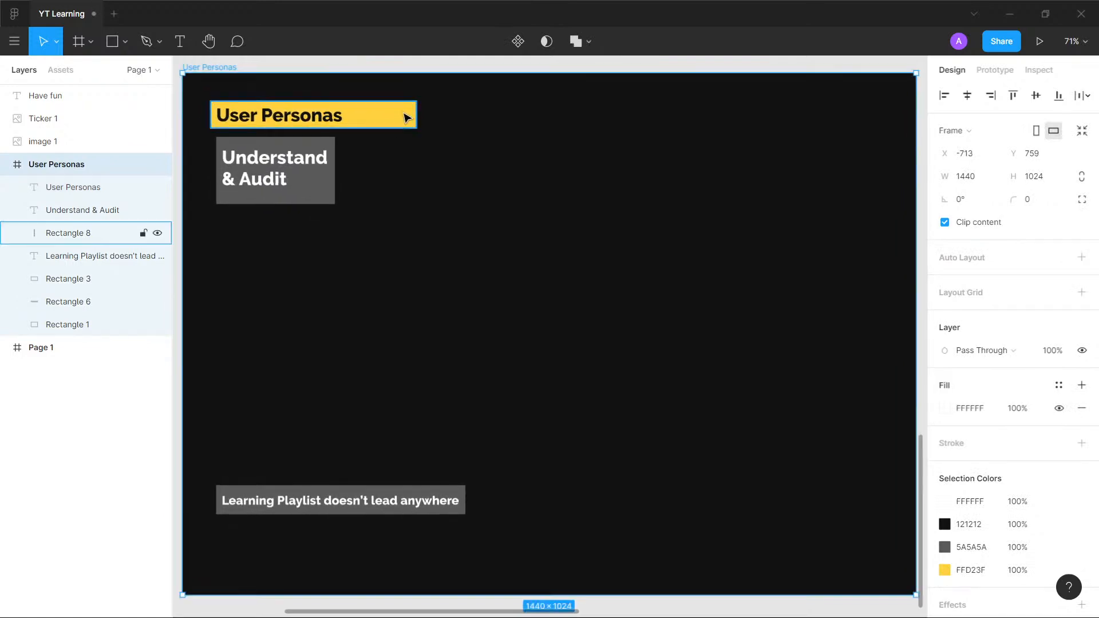
pyautogui.click(403, 117)
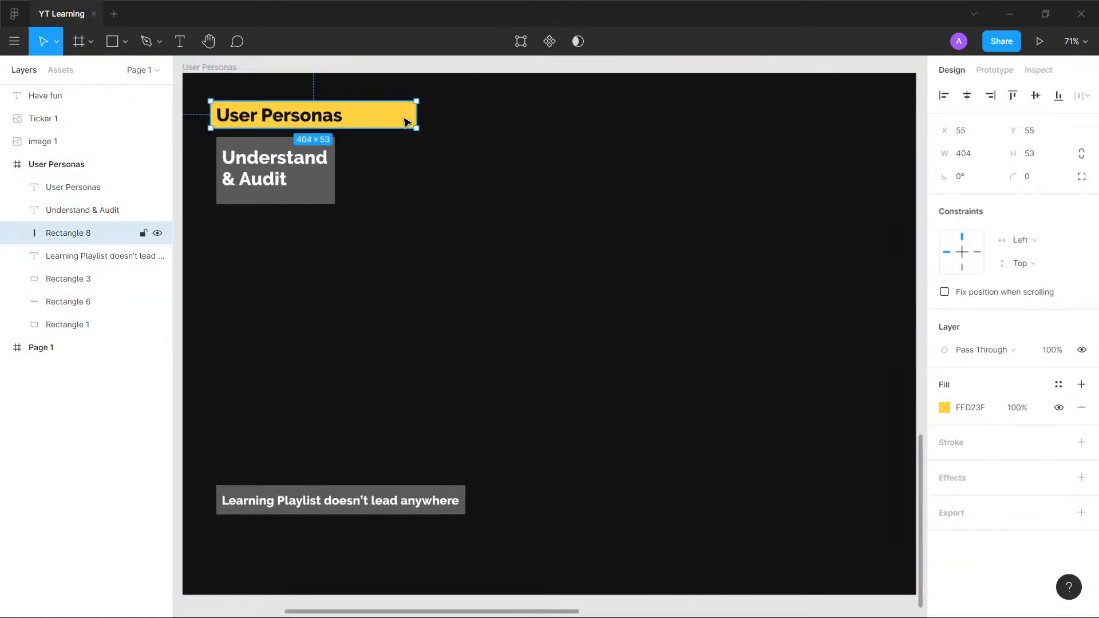
pyautogui.click(358, 376)
pyautogui.click(393, 124)
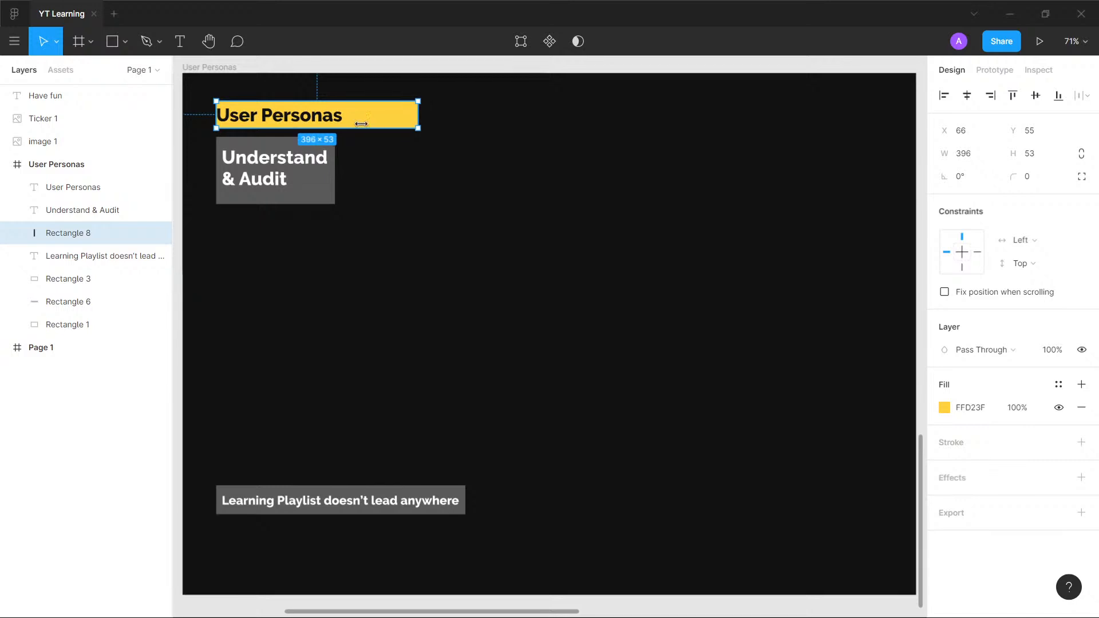
pyautogui.moveTo(422, 121); pyautogui.dragTo(345, 126)
pyautogui.click(342, 330)
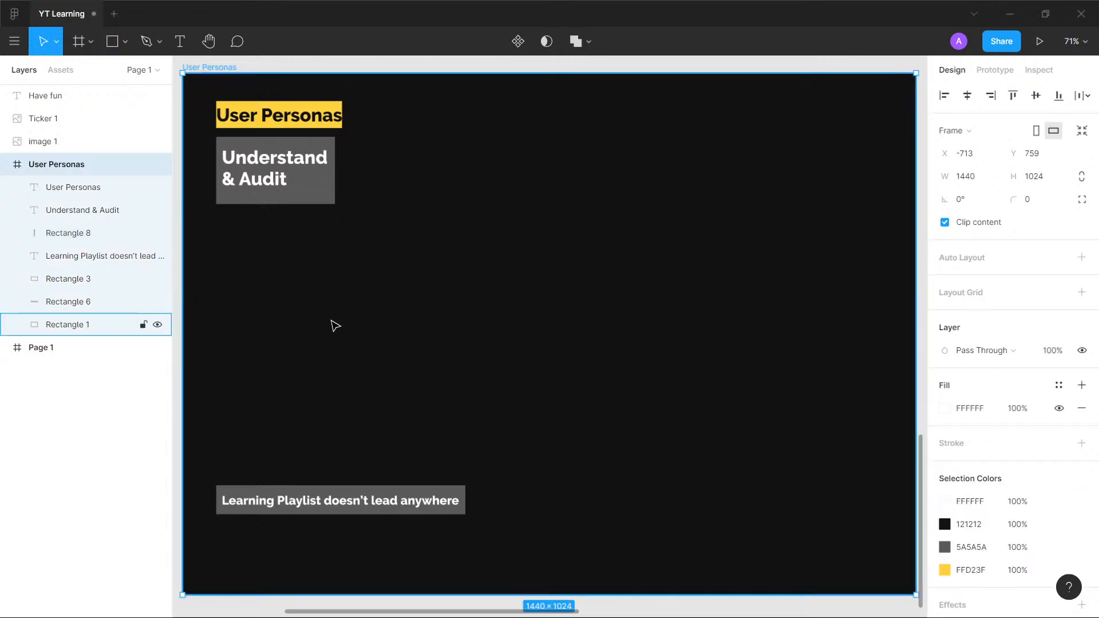
pyautogui.click(339, 113)
pyautogui.moveTo(341, 114); pyautogui.dragTo(364, 115)
pyautogui.click(321, 351)
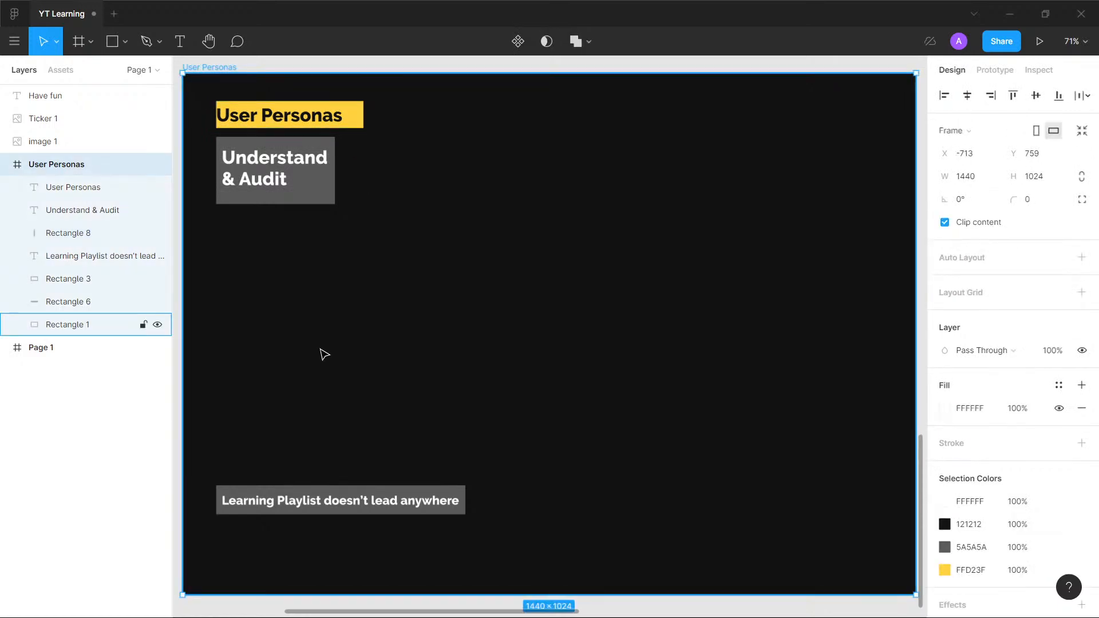
# - Extend the yellow rectangle's left edge slightly beyond the start of the "User Personas" heading and dismiss the autosave notice
pyautogui.scroll(3, 429, 212)
pyautogui.moveTo(410, 196); pyautogui.dragTo(533, 240)
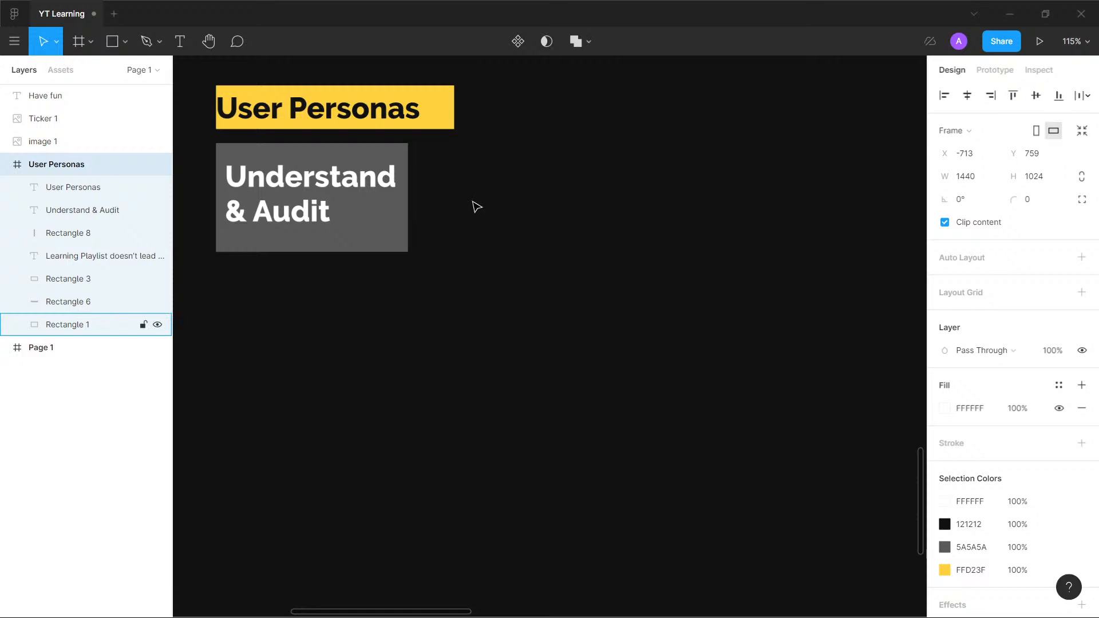
pyautogui.click(311, 95)
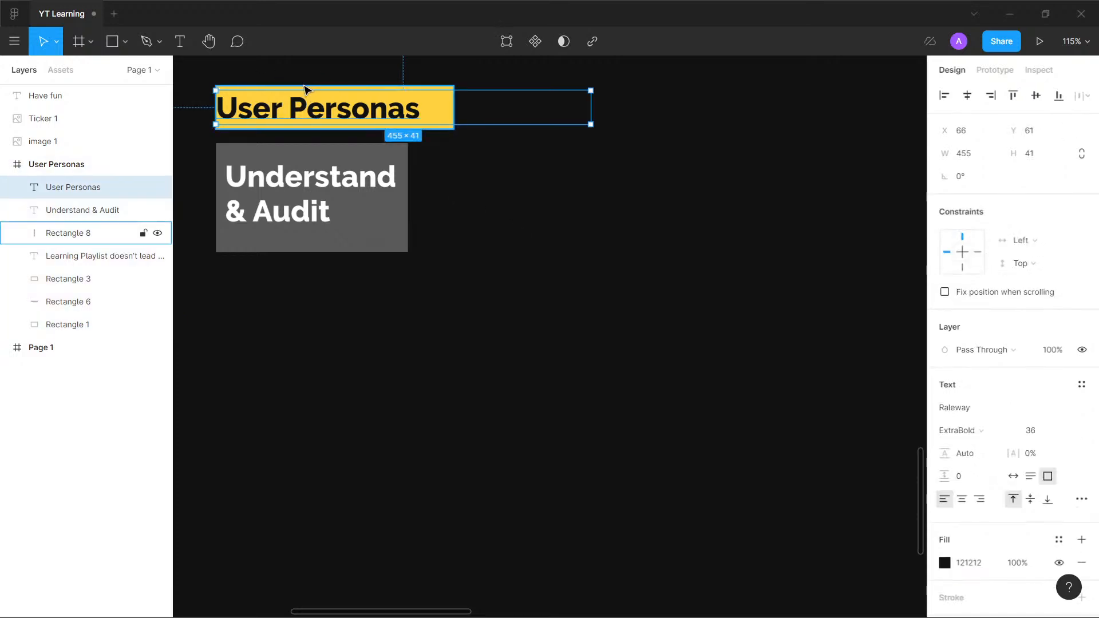
pyautogui.click(311, 89)
pyautogui.moveTo(213, 101); pyautogui.dragTo(205, 101)
pyautogui.press('Escape')
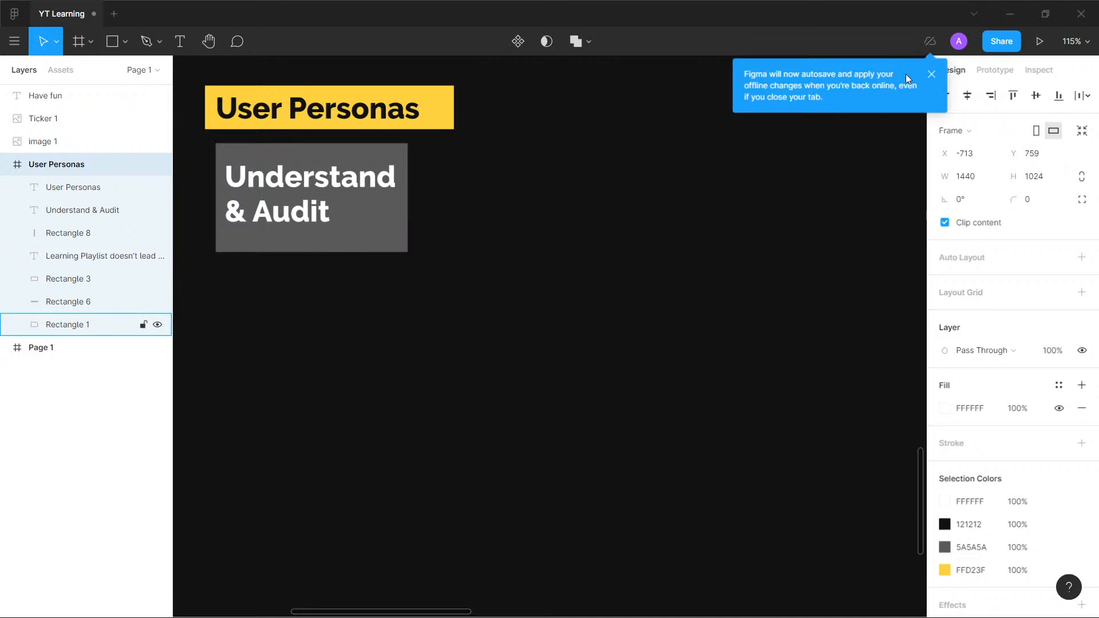
pyautogui.click(931, 73)
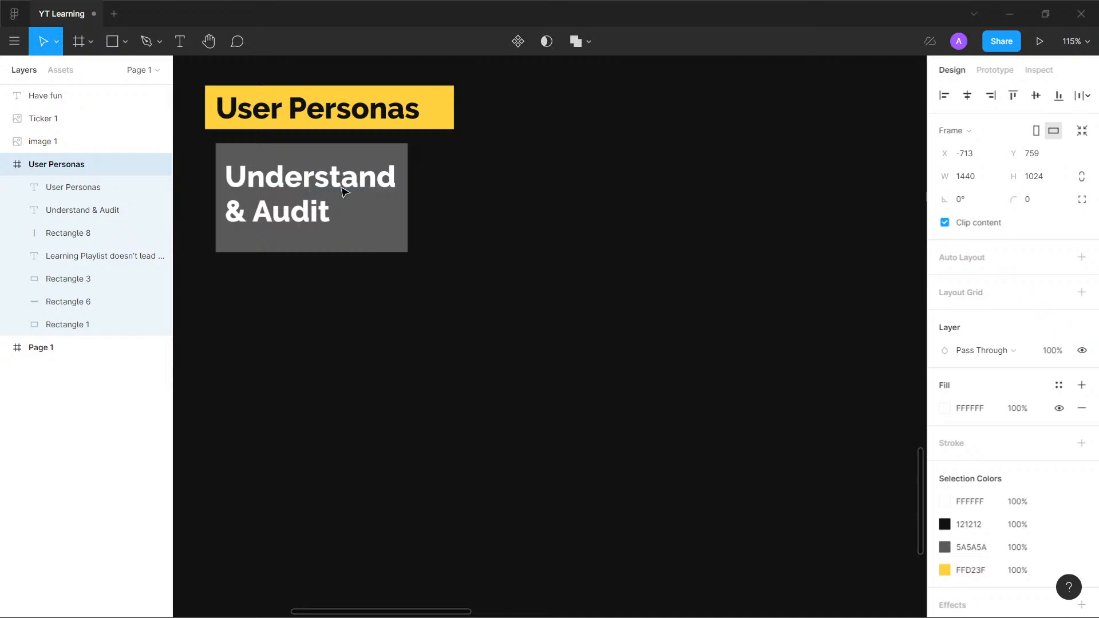
# - Enlarge the grey rectangle behind "Understand & Audit" to about 323 × 519 and place a duplicate to its right
pyautogui.click(384, 251)
pyautogui.moveTo(407, 251); pyautogui.dragTo(482, 571)
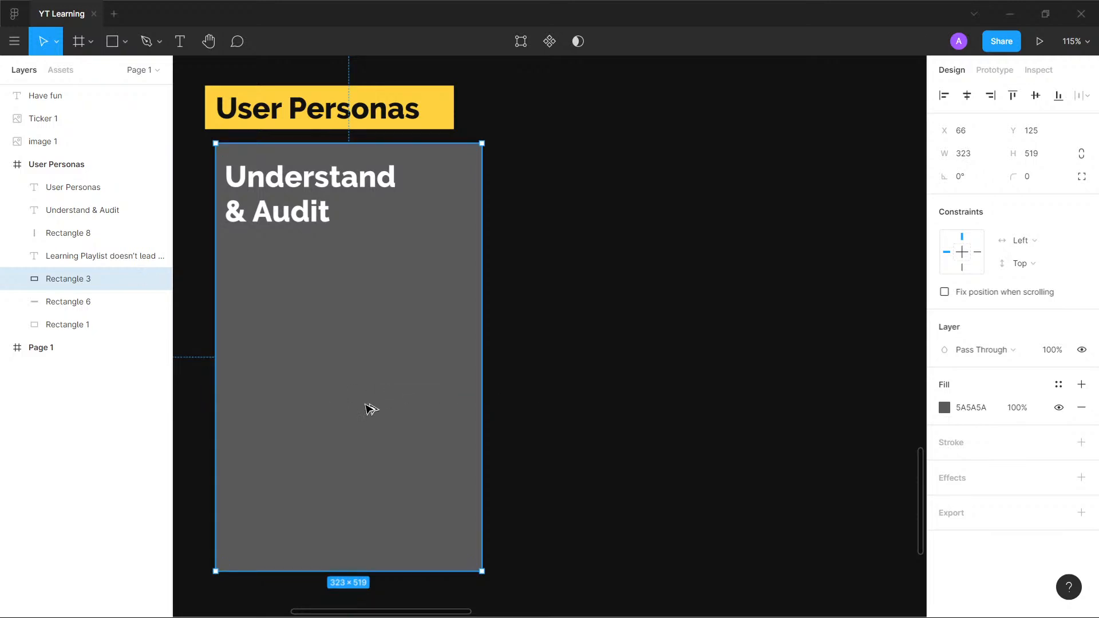
pyautogui.moveTo(367, 407); pyautogui.dragTo(636, 408)
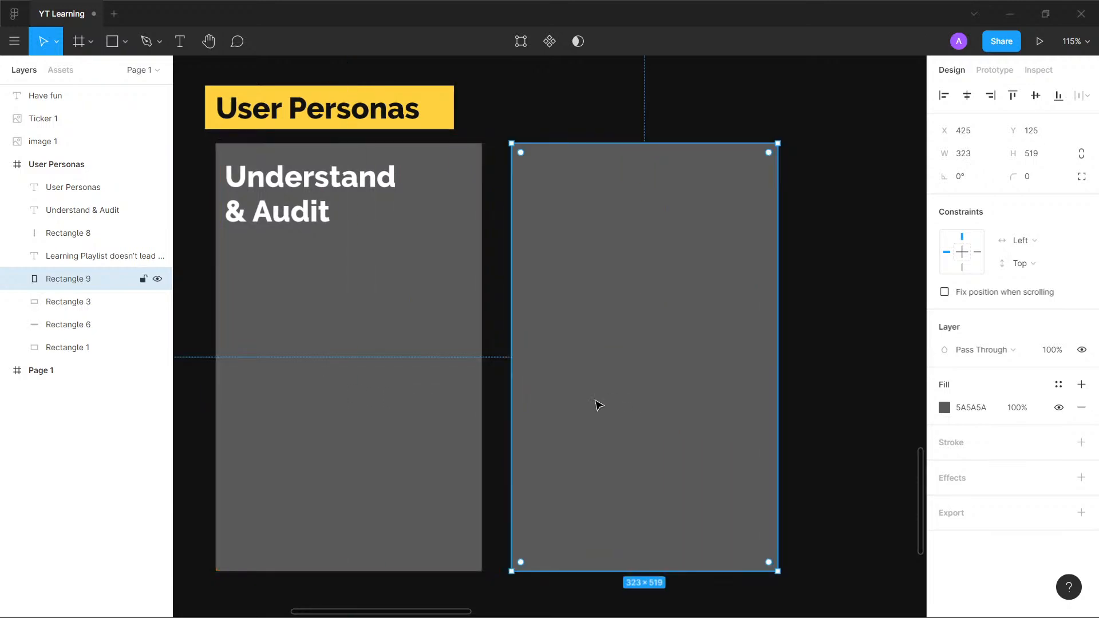
# - Narrow the original grey card to about 299 wide and delete the wider copy beside it
pyautogui.click(462, 356)
pyautogui.moveTo(481, 354); pyautogui.dragTo(463, 354)
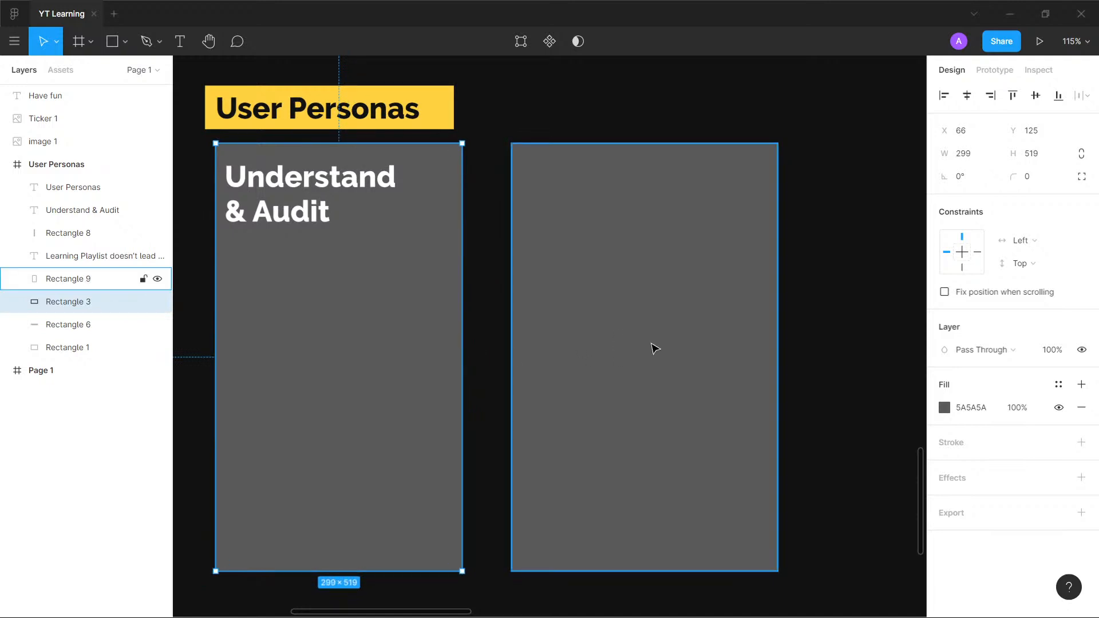
pyautogui.moveTo(653, 346); pyautogui.dragTo(646, 345)
pyautogui.press('Delete')
# - Duplicate the 299 × 519 grey card twice to the right, forming an evenly spaced row of three cards
pyautogui.moveTo(304, 349); pyautogui.dragTo(585, 361)
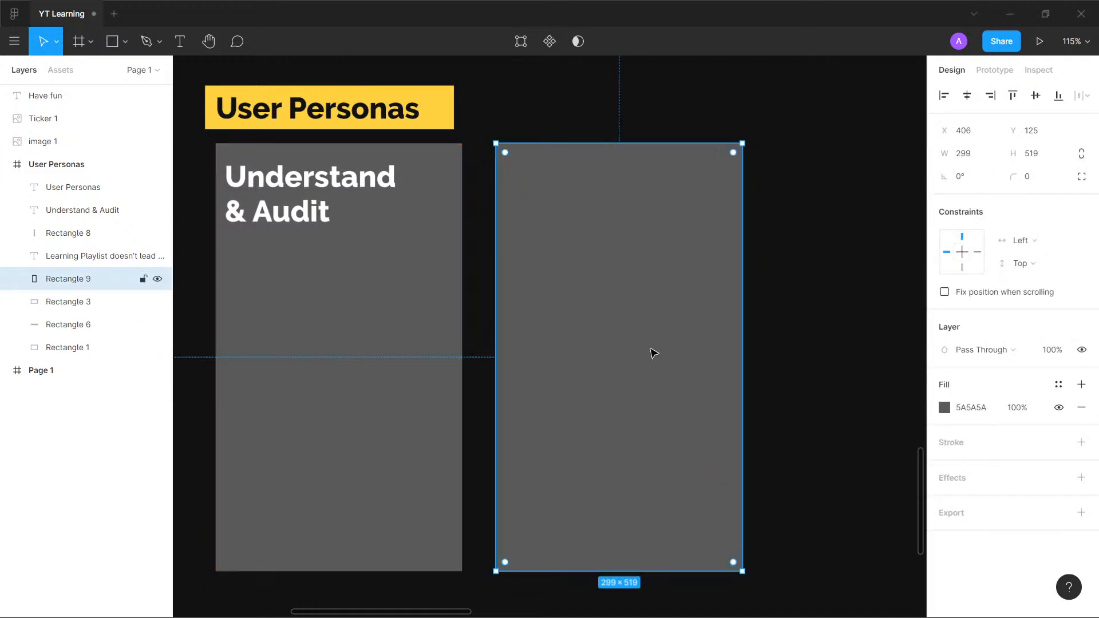
pyautogui.scroll(-3, 815, 324)
pyautogui.moveTo(818, 321); pyautogui.dragTo(648, 243)
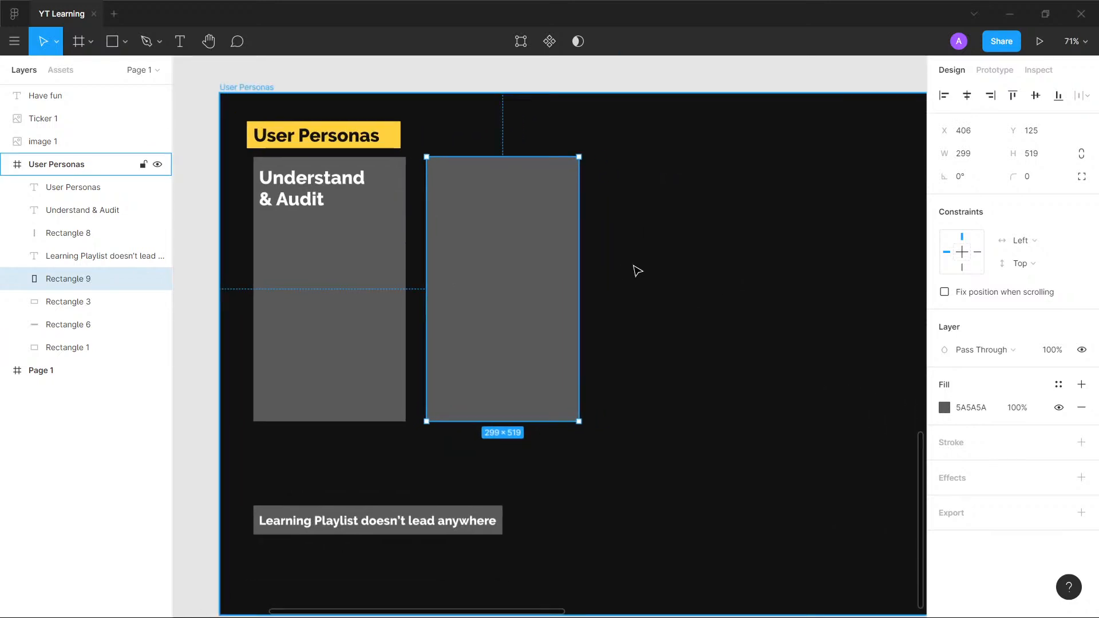
pyautogui.click(1087, 42)
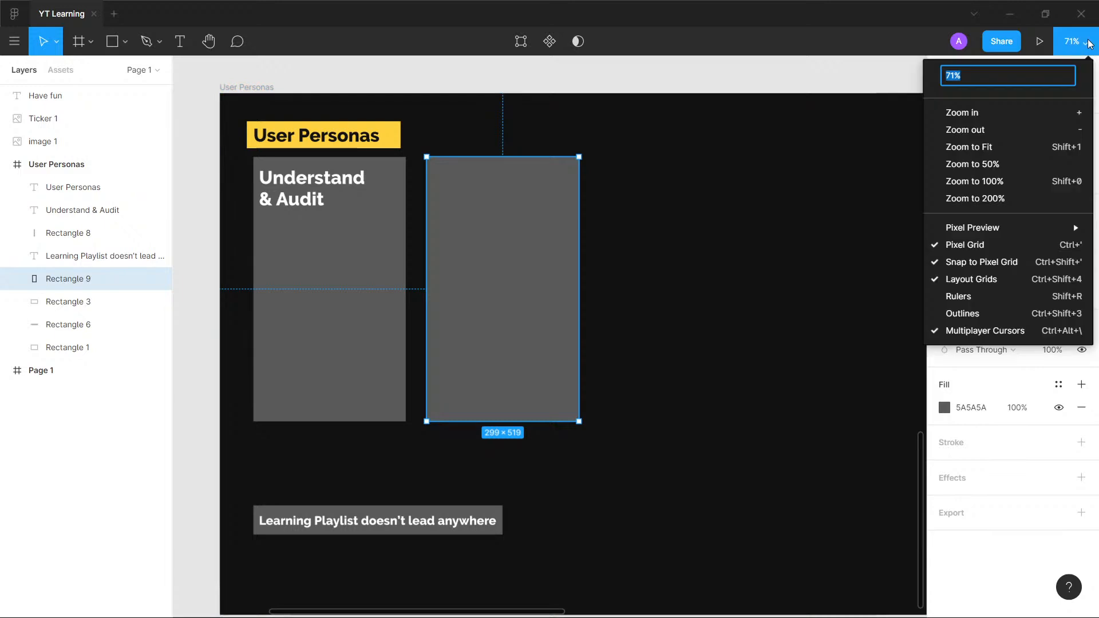
pyautogui.write('200')
pyautogui.press('Return')
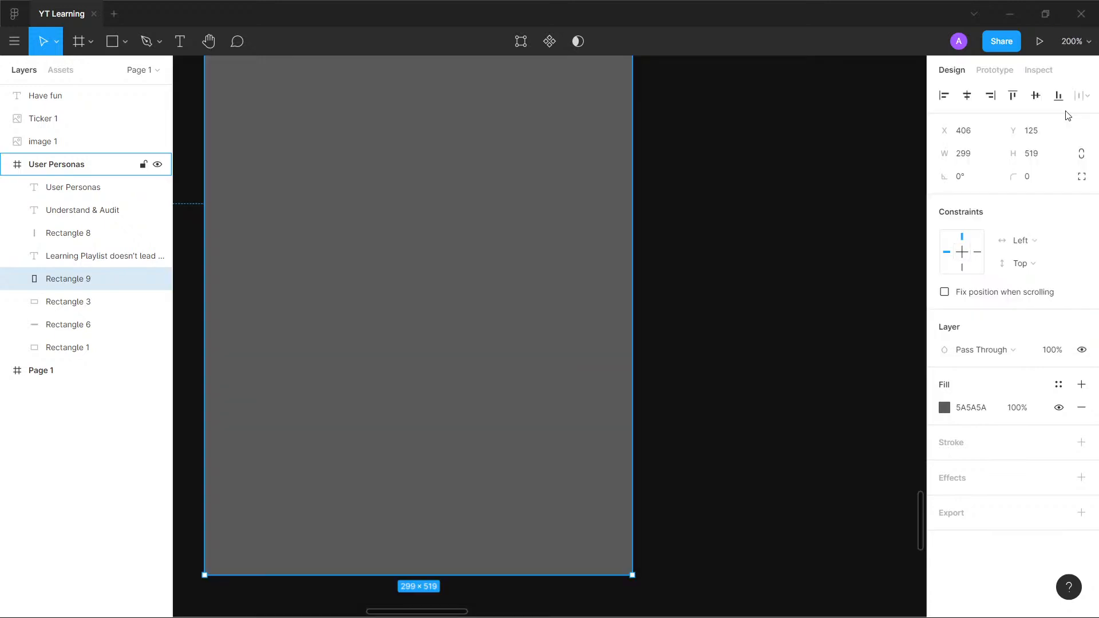
pyautogui.click(1075, 45)
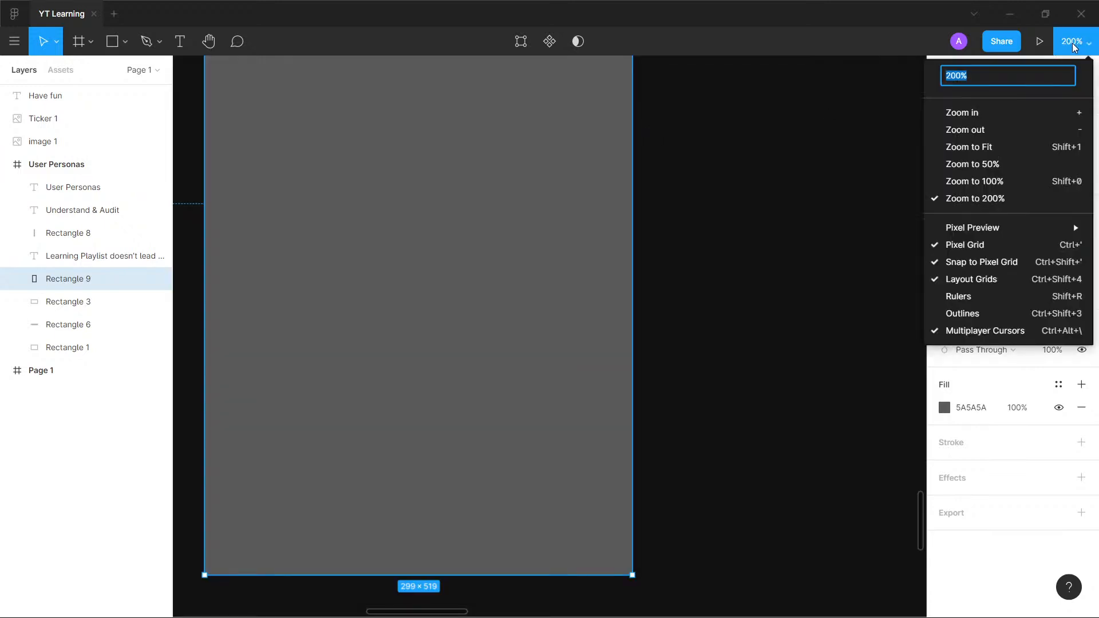
pyautogui.write('100')
pyautogui.press('Return')
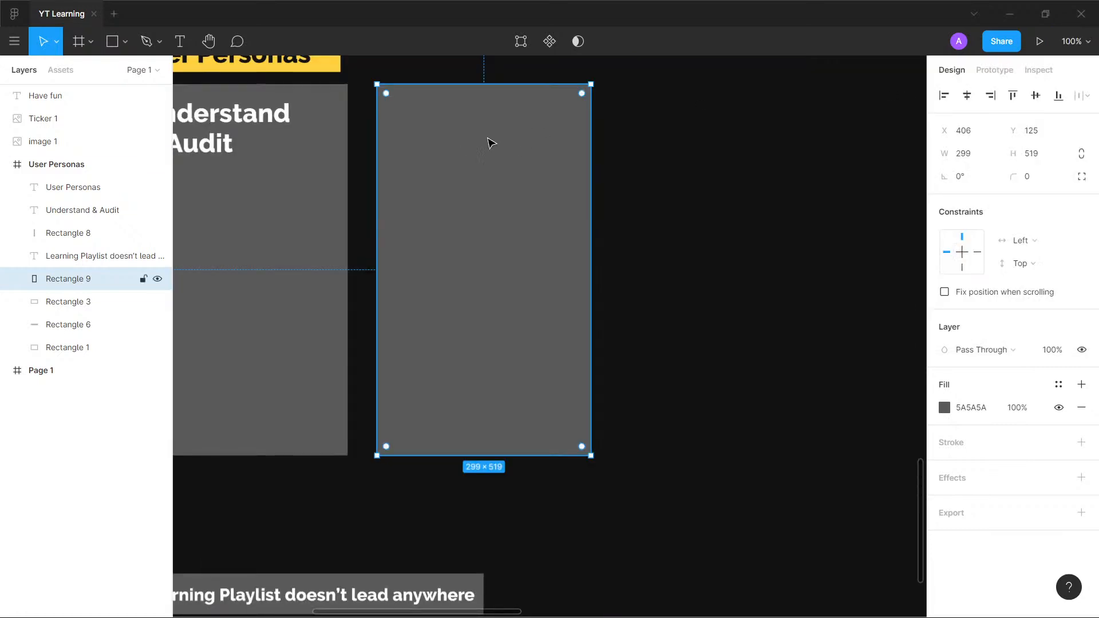
pyautogui.moveTo(762, 271); pyautogui.dragTo(718, 255)
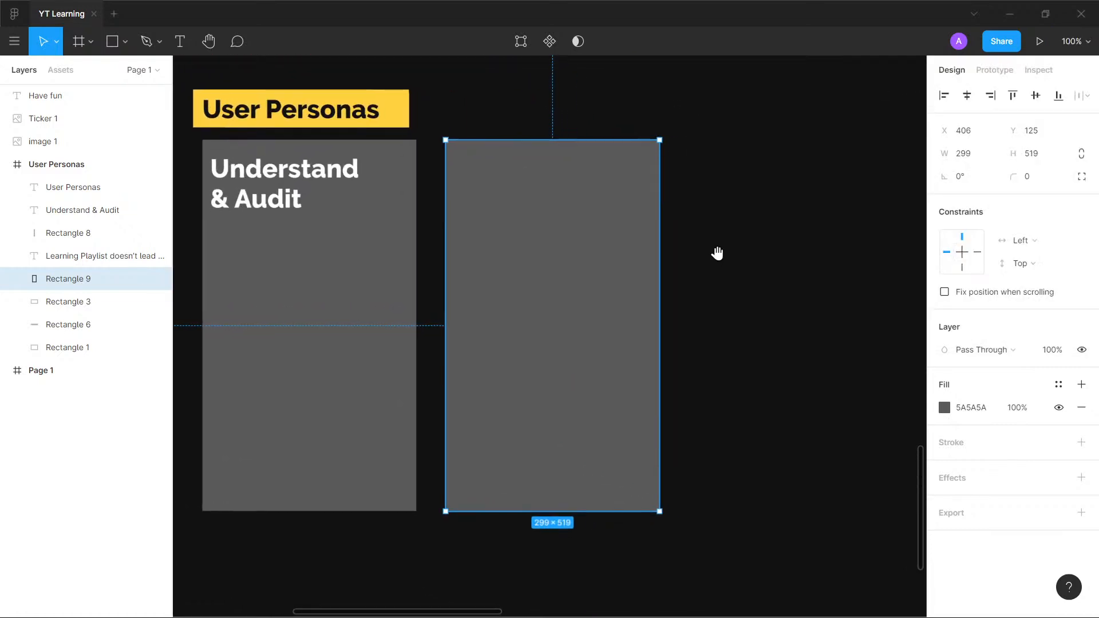
pyautogui.moveTo(591, 257); pyautogui.dragTo(832, 258)
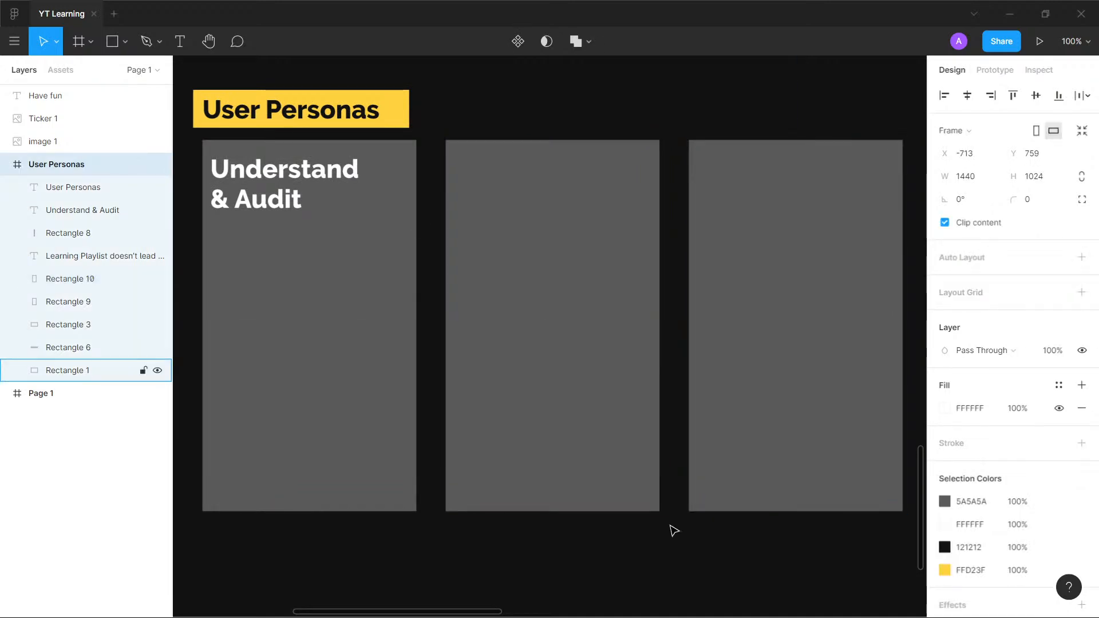
# - Set the font size of the "Understand & Audit" text on the first card to 24
pyautogui.click(284, 189)
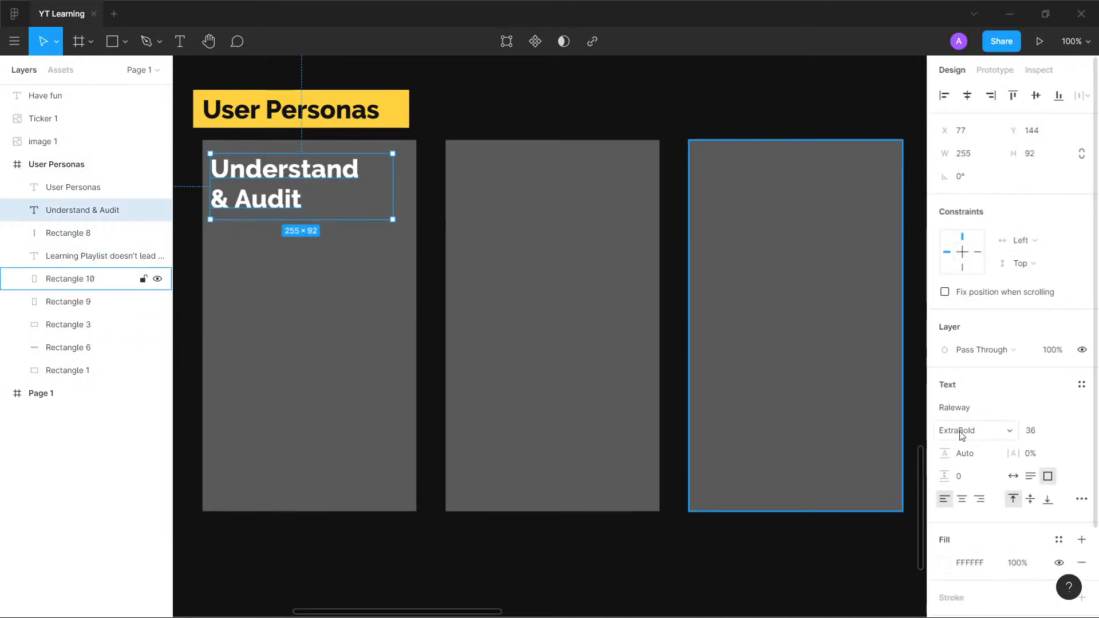
pyautogui.click(1062, 433)
pyautogui.click(1049, 413)
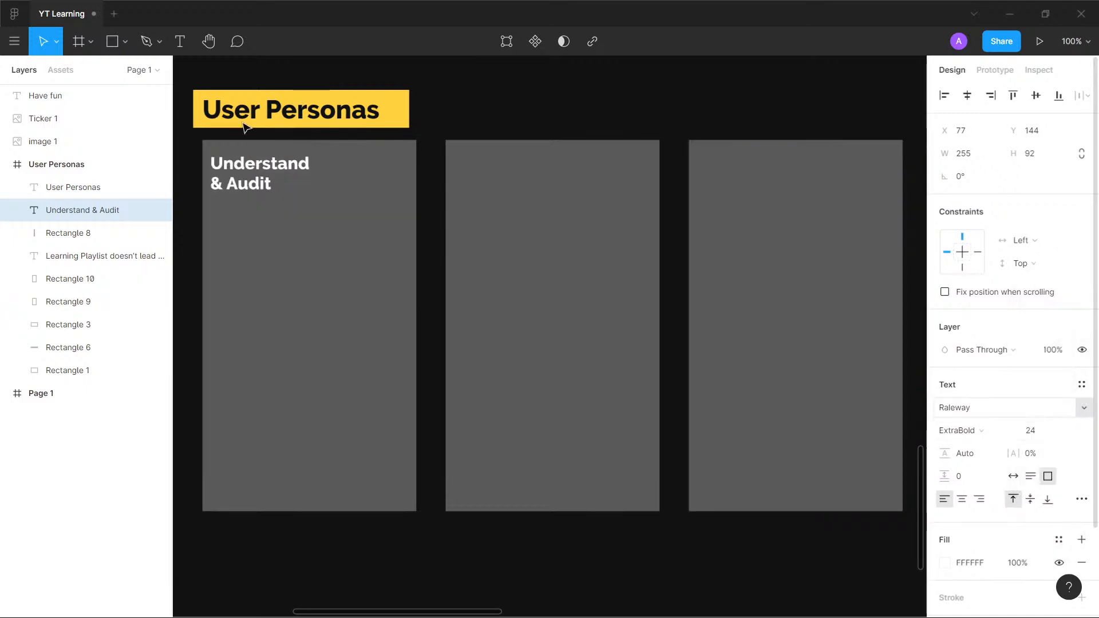
# - Replace the first card's text with the persona's full name and fit its box to about 255 × 27 near the card's top edge
pyautogui.doubleClick(261, 184)
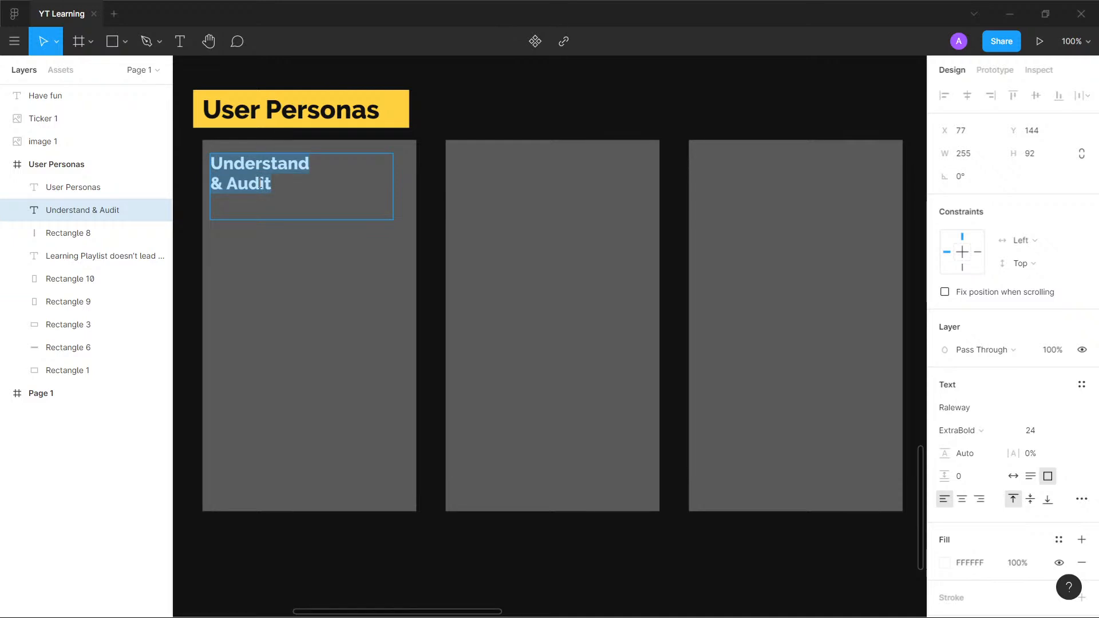
pyautogui.write('Parv')
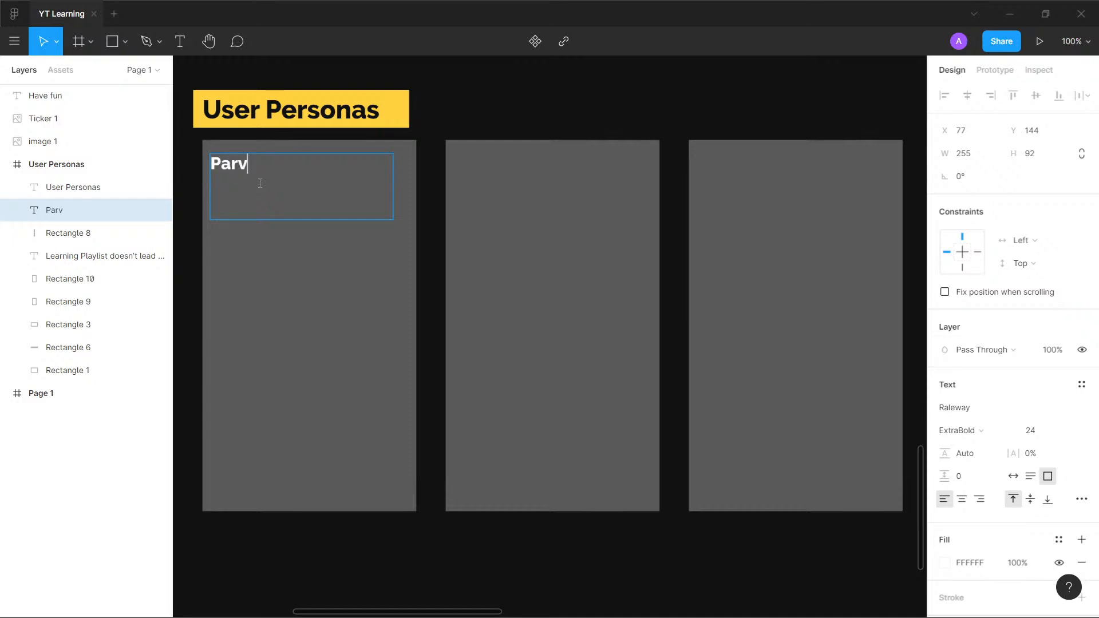
pyautogui.write(' Ghosla')
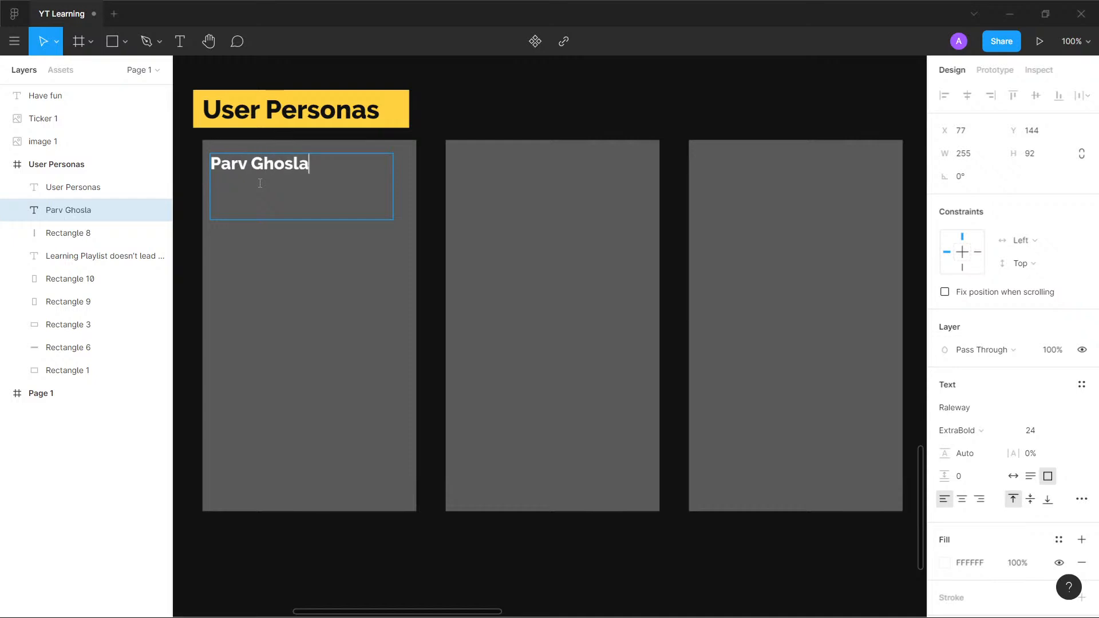
pyautogui.press('Escape')
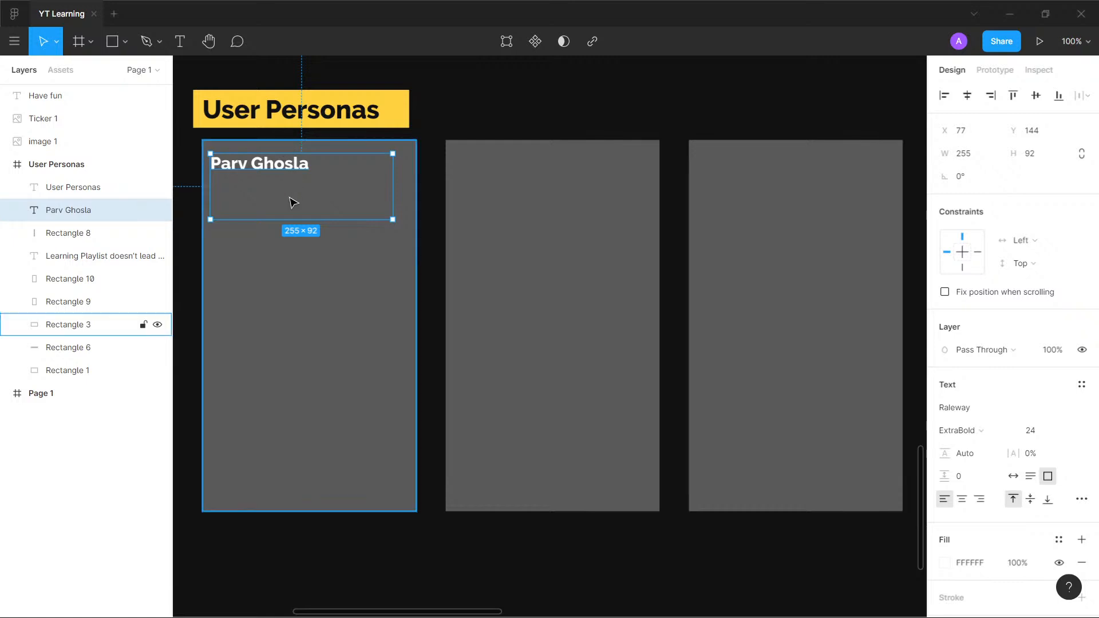
pyautogui.moveTo(300, 215); pyautogui.dragTo(306, 159)
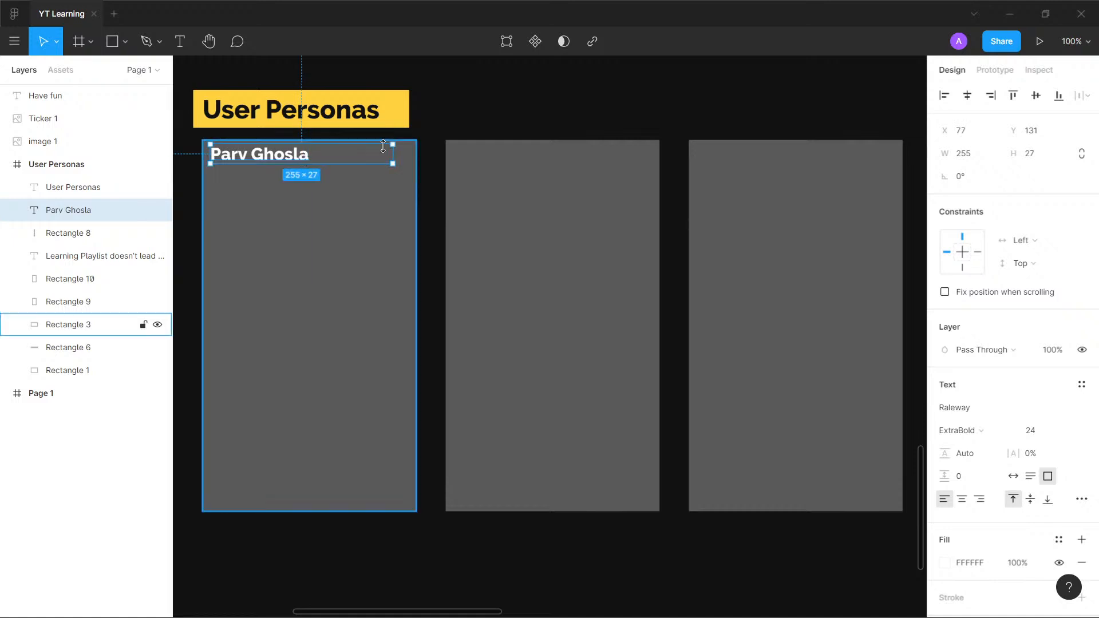
# - Narrow the name text box to about 159 wide, duplicate it onto the second card and enter the second persona's first name
pyautogui.moveTo(393, 154); pyautogui.dragTo(536, 161)
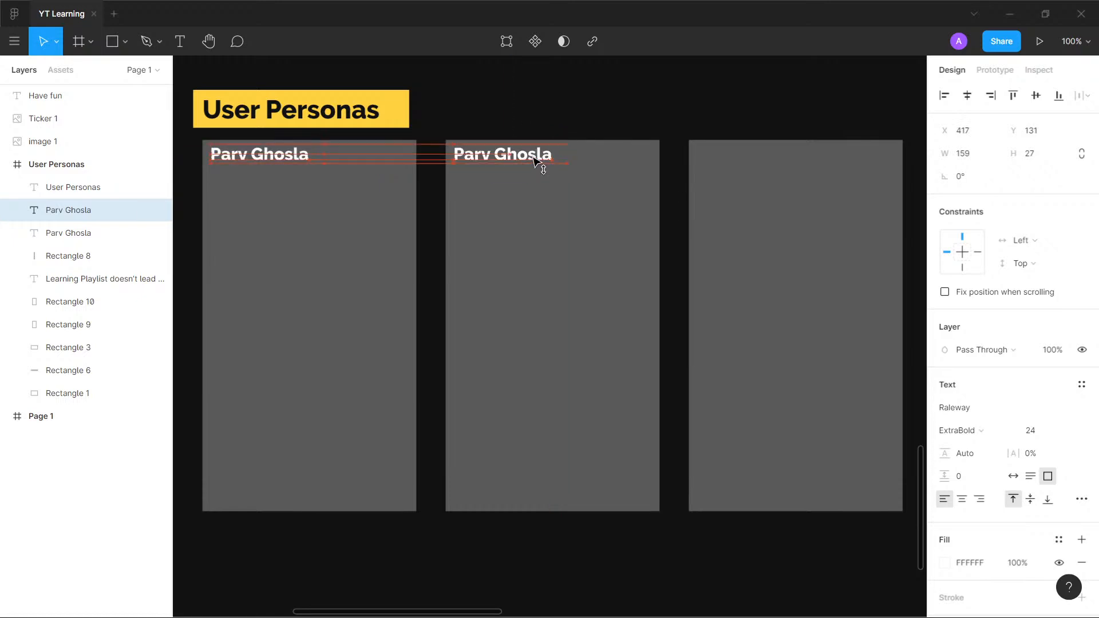
pyautogui.doubleClick(536, 161)
pyautogui.write('Ruch')
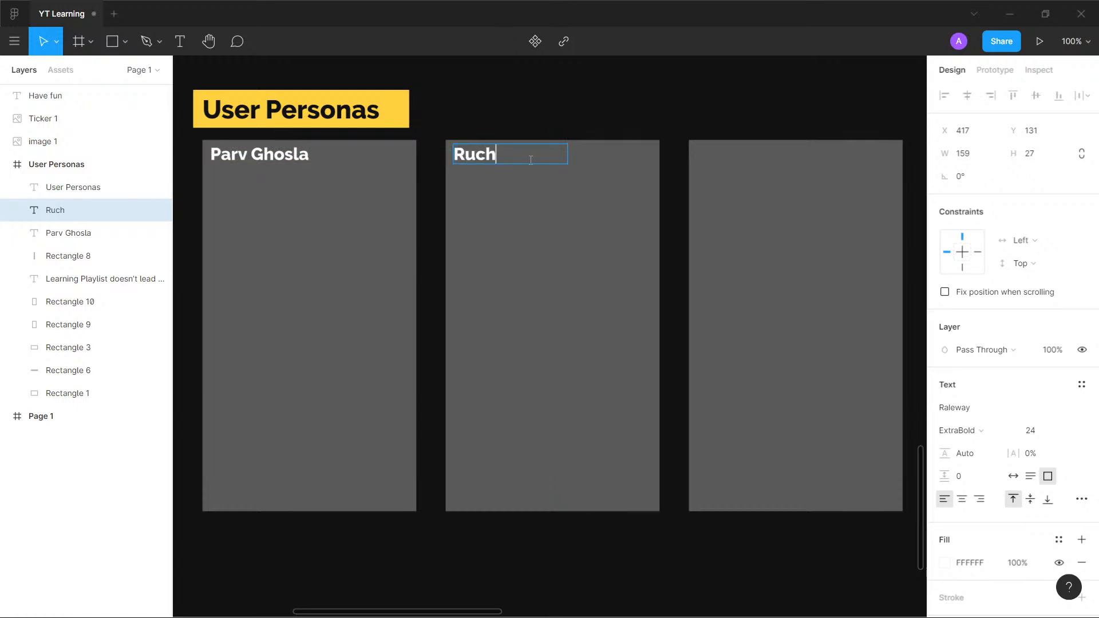
pyautogui.write('i')
pyautogui.press('Escape')
# - Duplicate the second card's name text onto the top of the third card, keeping the original in place
pyautogui.moveTo(486, 160); pyautogui.dragTo(744, 157)
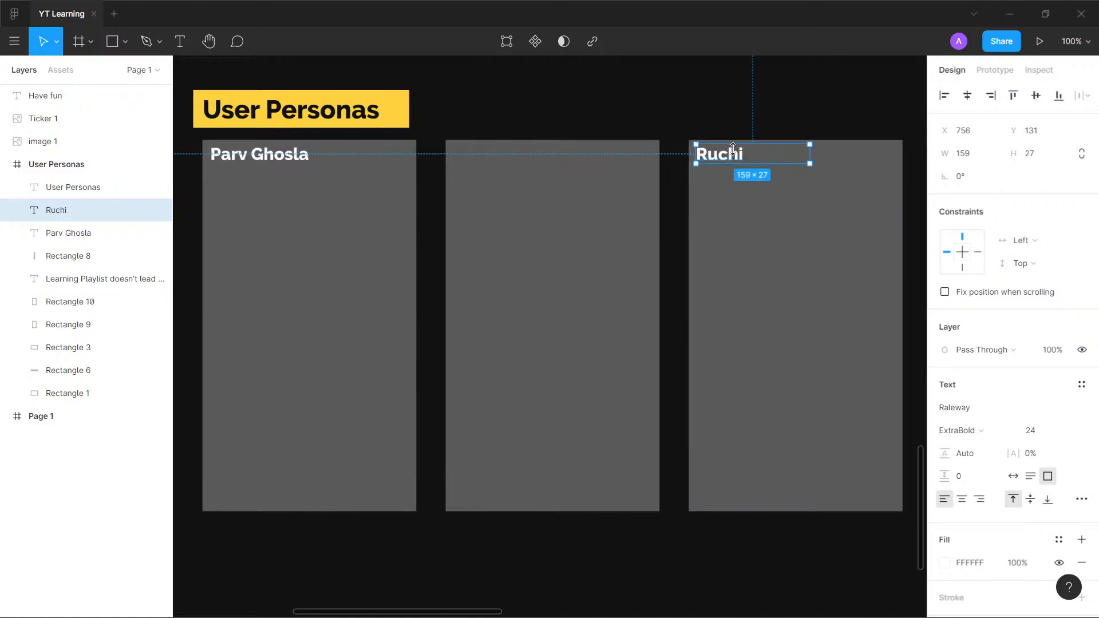
pyautogui.hotkey('ctrl', 'z')
pyautogui.moveTo(485, 159); pyautogui.dragTo(732, 162)
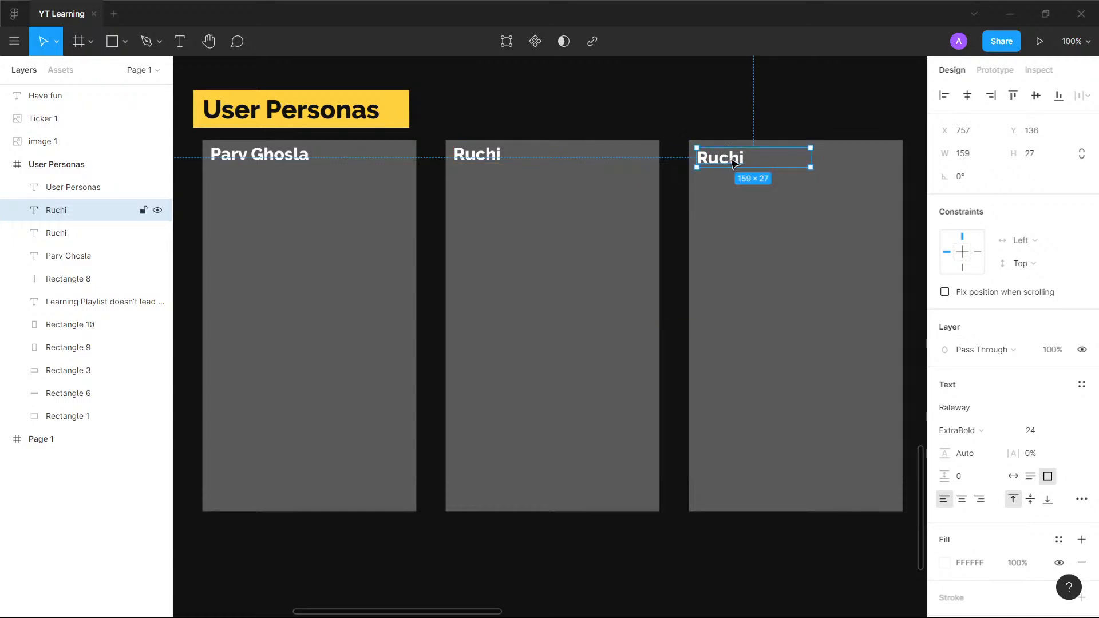
# - Replace the third card's name copy with a fresh duplicate level with the second card's name
pyautogui.click(658, 241)
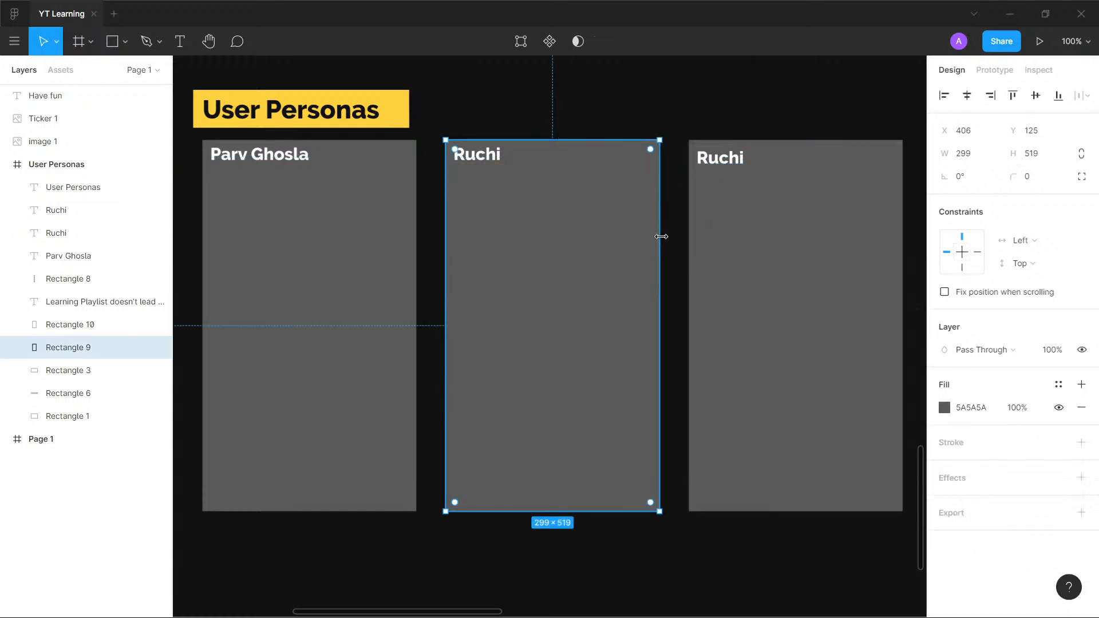
pyautogui.click(722, 162)
pyautogui.press('Delete')
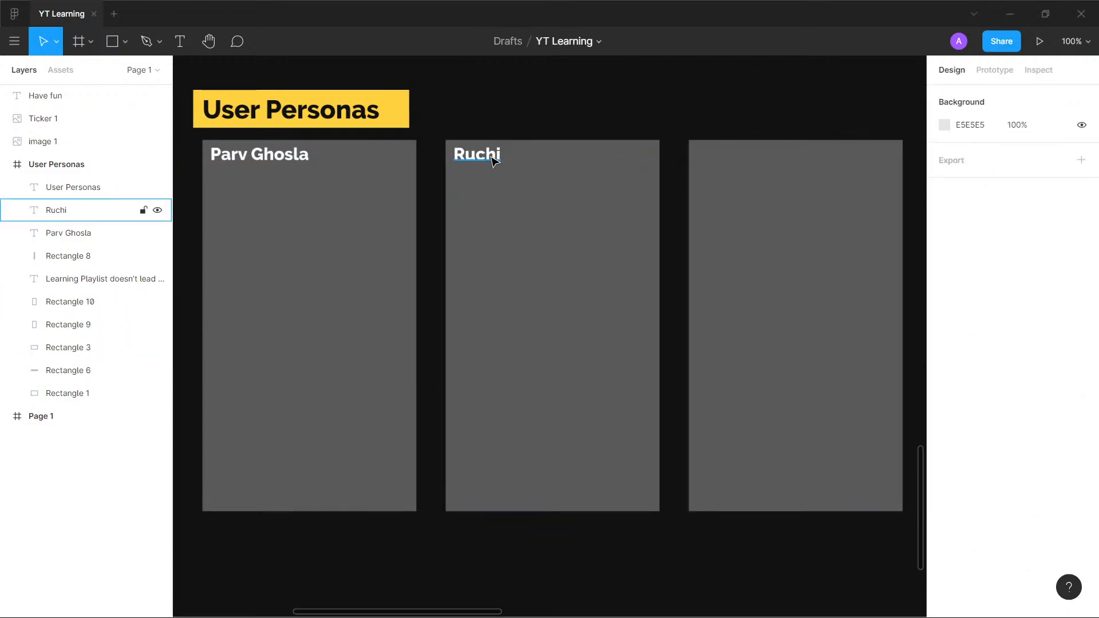
pyautogui.moveTo(494, 161); pyautogui.dragTo(732, 169)
pyautogui.doubleClick(733, 158)
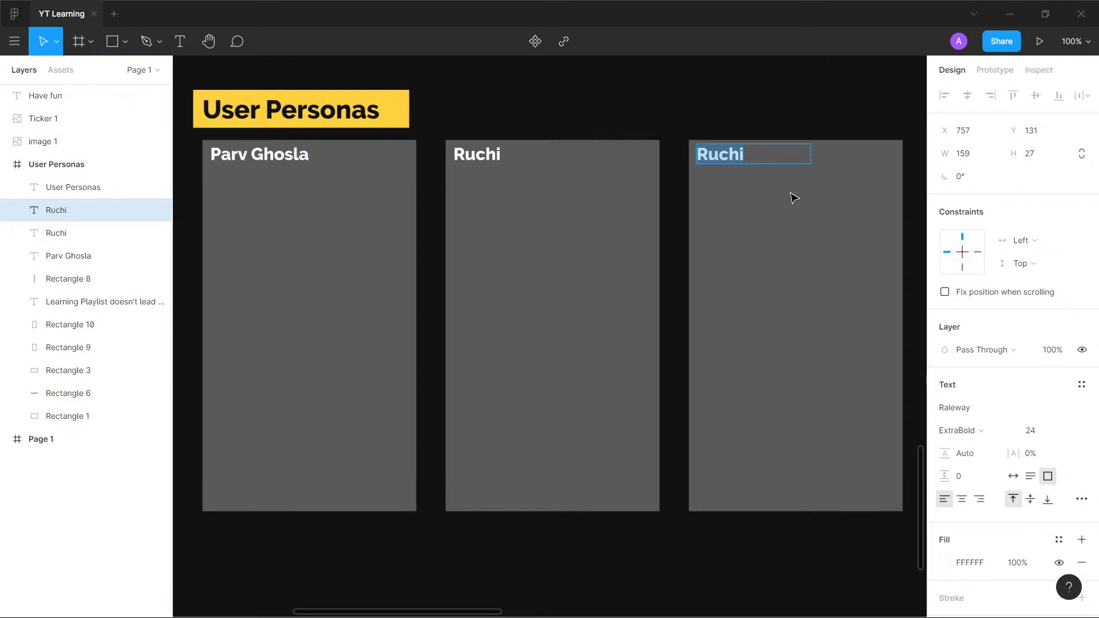
# - Try out two alternative first names in the third card's name text
pyautogui.write('Austen')
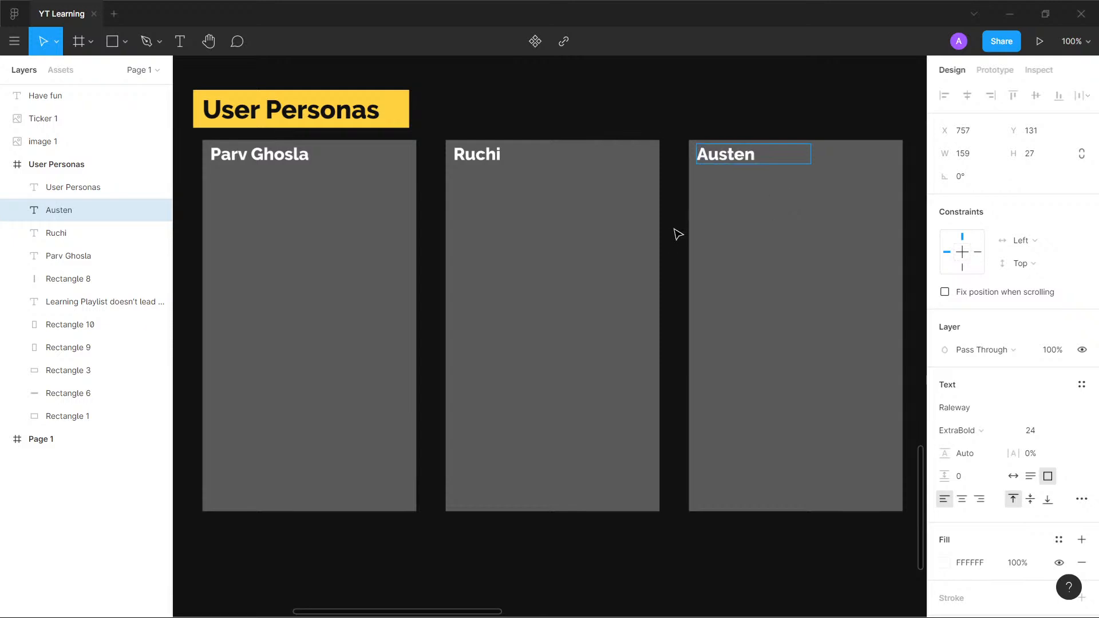
pyautogui.press('BackSpace')
pyautogui.press('BackSpace')
pyautogui.press('BackSpace')
pyautogui.press('BackSpace')
pyautogui.press('BackSpace')
pyautogui.press('BackSpace')
pyautogui.write('George')
pyautogui.press('Escape')
pyautogui.press('Escape')
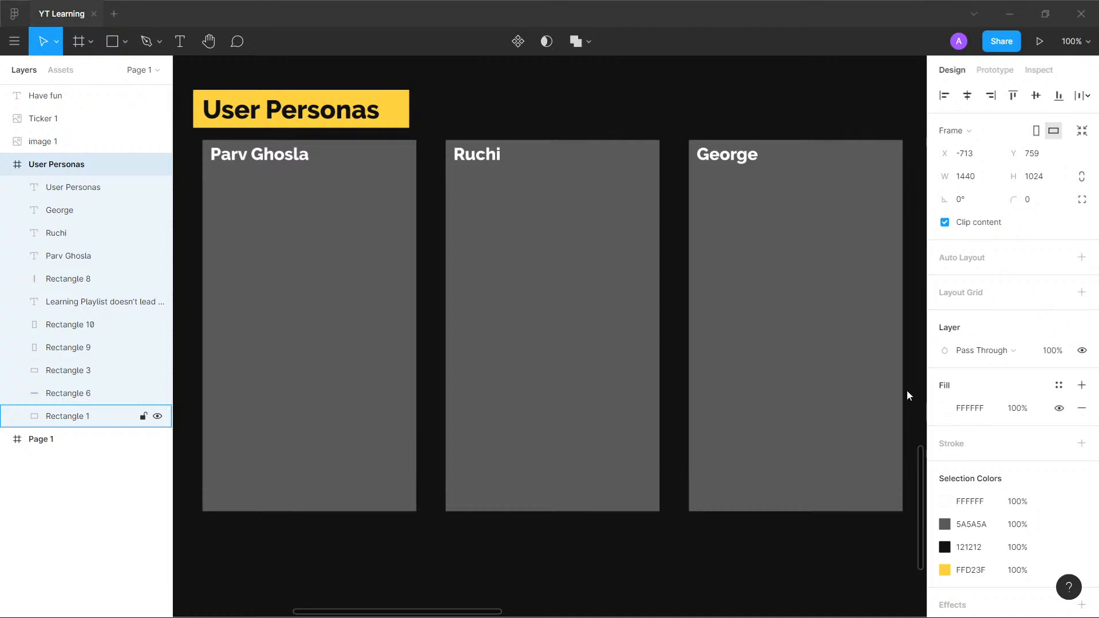
# - Enter the third persona's full name on the third card and resize its text box to about 206 × 14
pyautogui.doubleClick(718, 152)
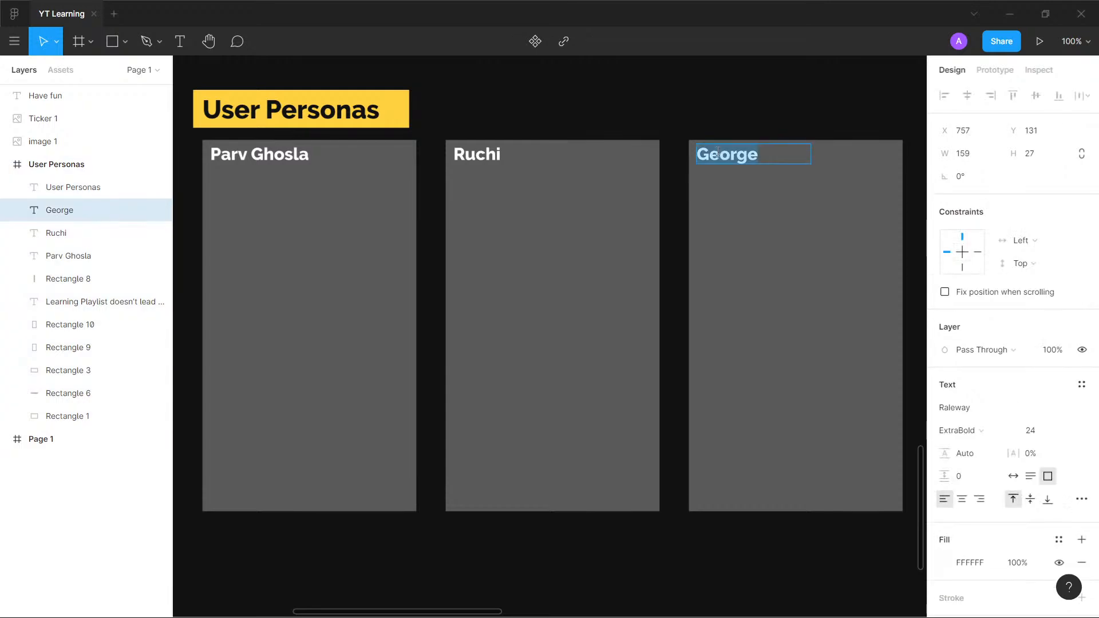
pyautogui.write('Aman Pri')
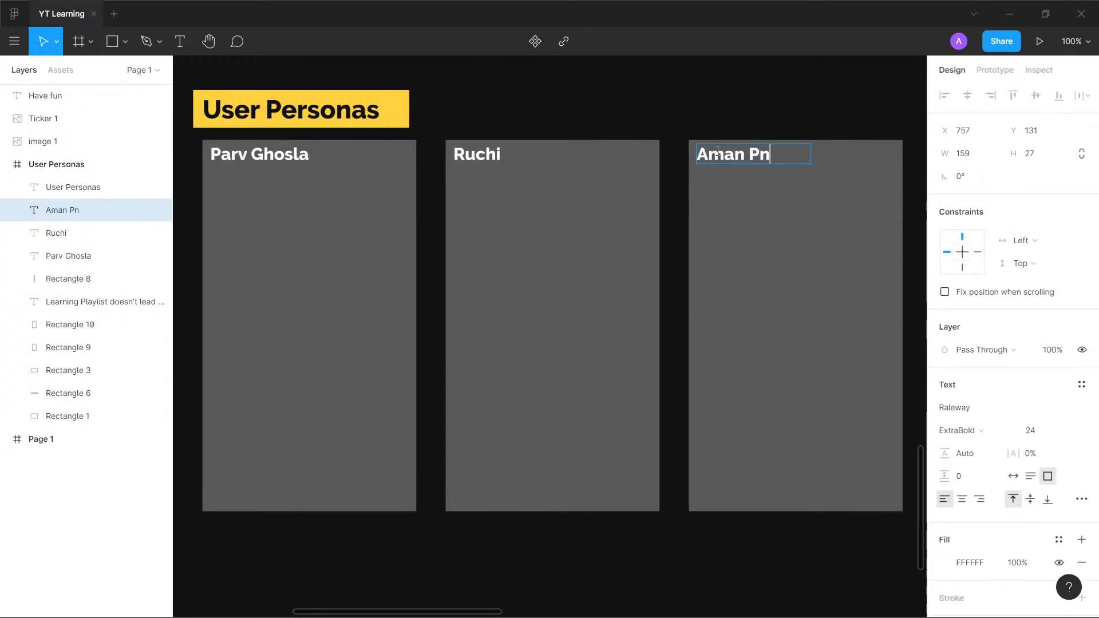
pyautogui.press('BackSpace')
pyautogui.press('BackSpace')
pyautogui.write('andey')
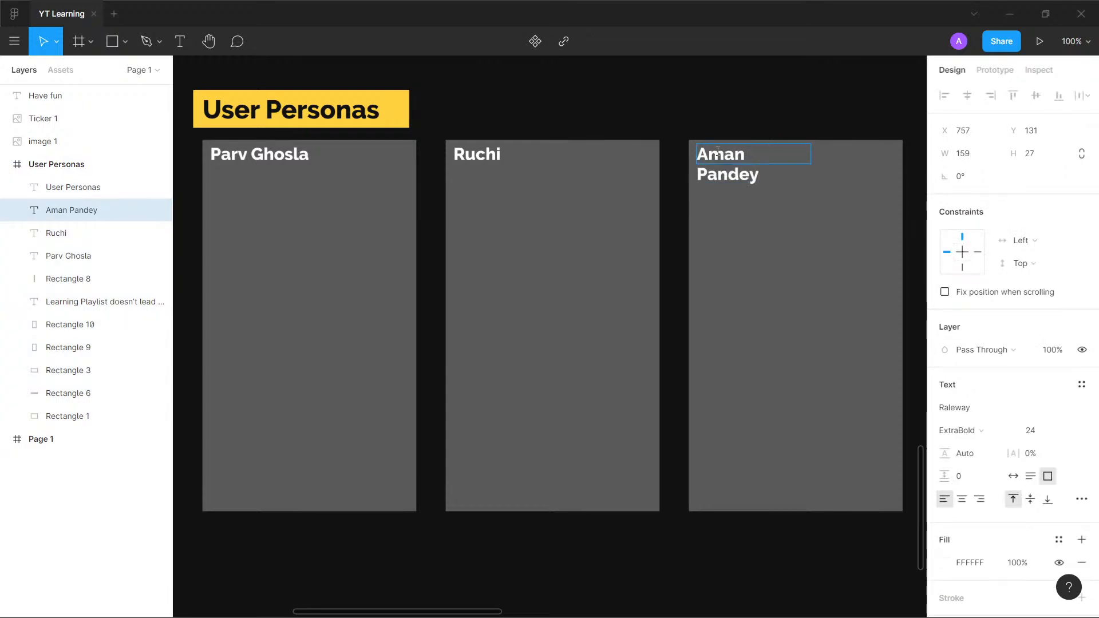
pyautogui.press('Escape')
pyautogui.moveTo(811, 163); pyautogui.dragTo(844, 154)
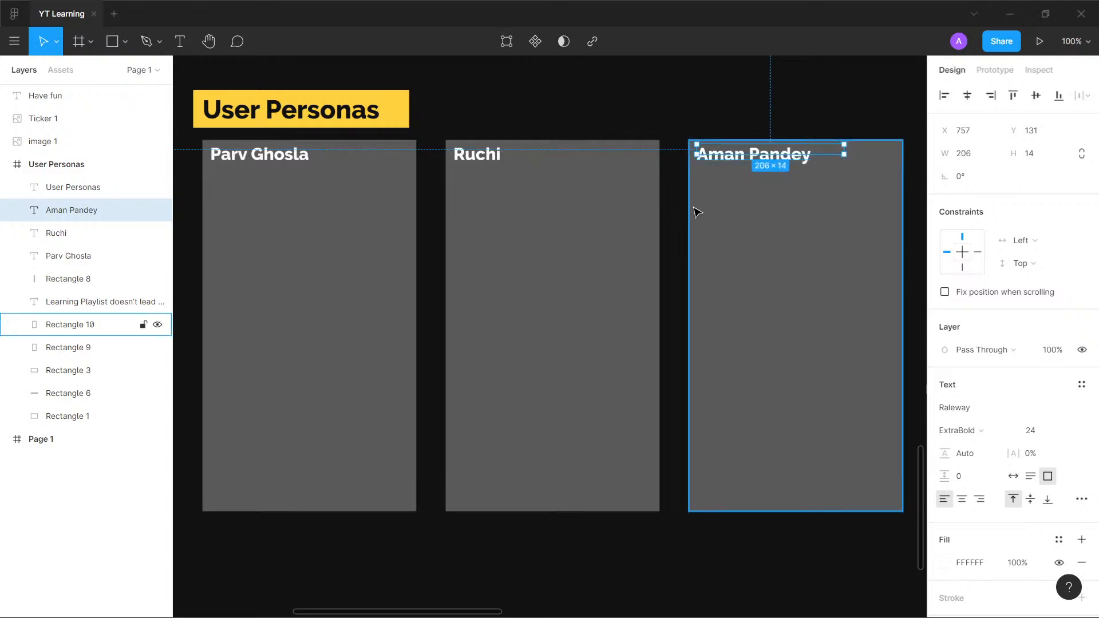
pyautogui.press('Escape')
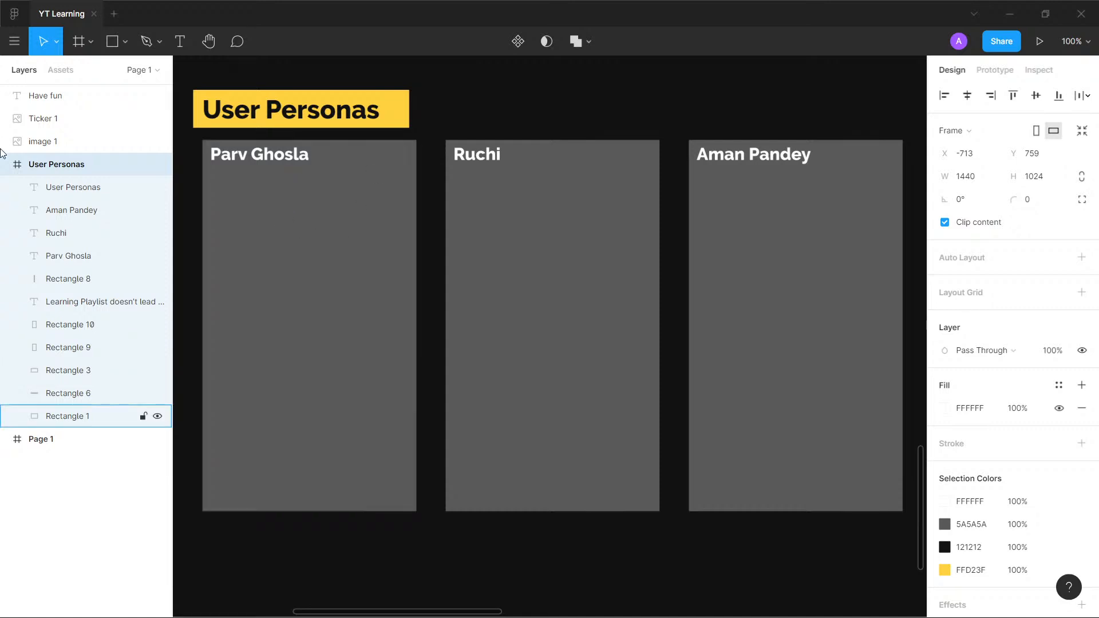
# - Draw a circle about 101 × 101 below the first card's name and duplicate it onto the second and third cards
pyautogui.click(112, 45)
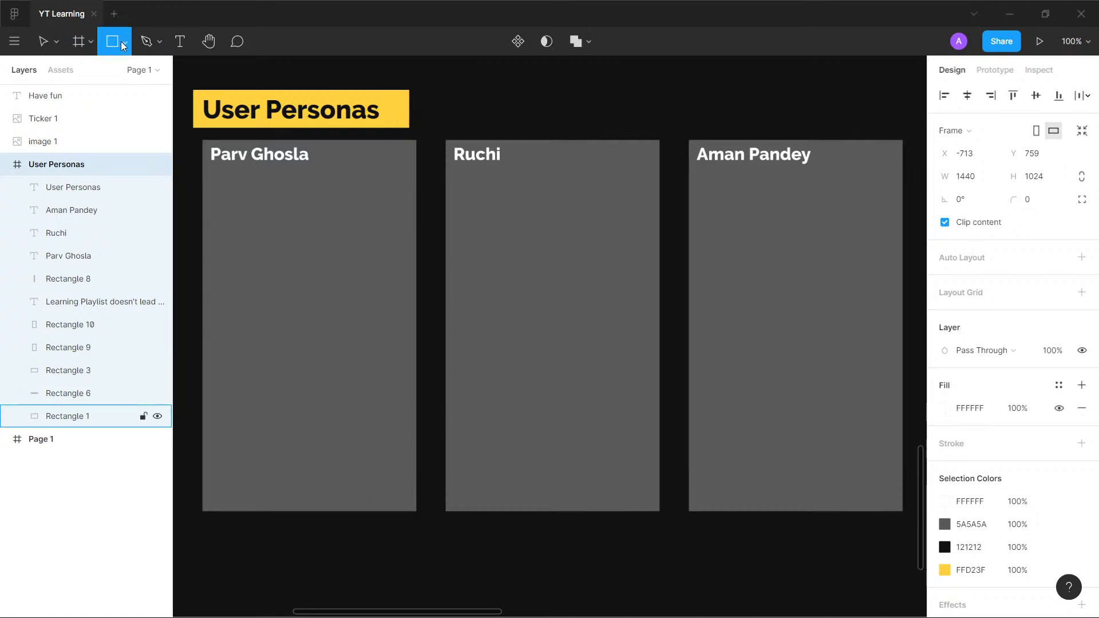
pyautogui.click(123, 43)
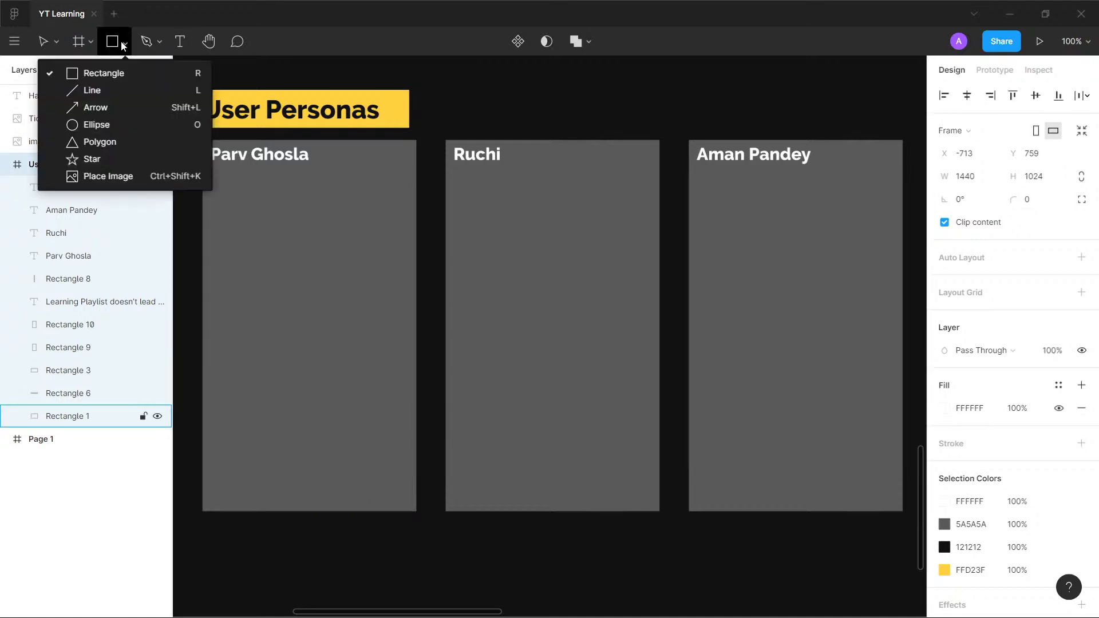
pyautogui.click(101, 124)
pyautogui.moveTo(212, 181)
pyautogui.mouseDown()
pyautogui.moveTo(288, 254)
pyautogui.moveTo(515, 230)
pyautogui.moveTo(498, 229)
pyautogui.mouseUp()
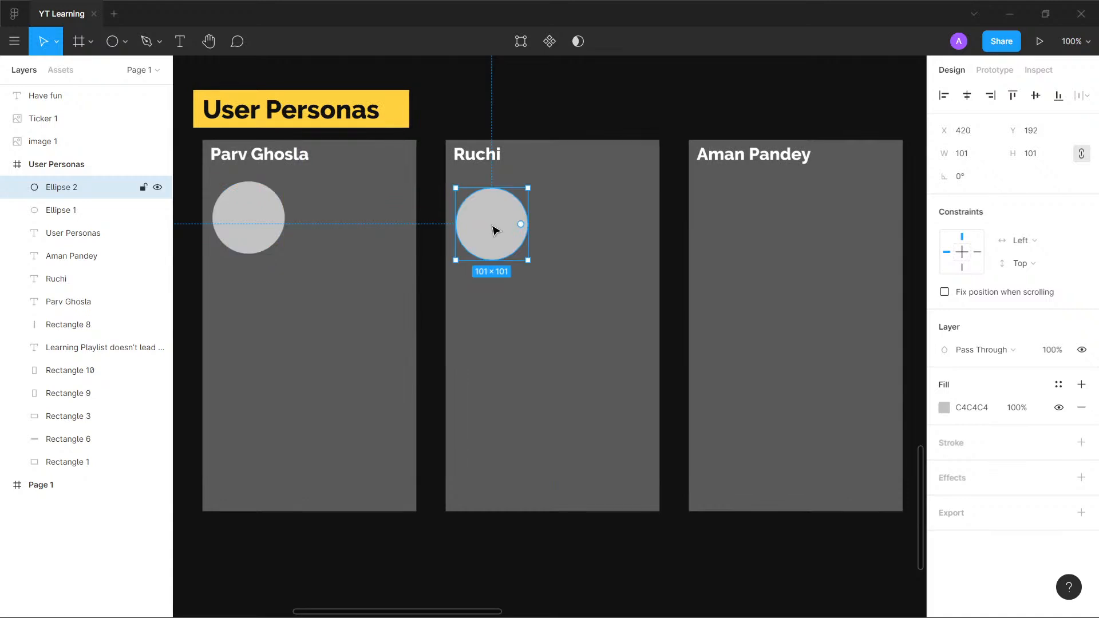
pyautogui.hotkey('ctrl', 'z')
pyautogui.keyDown('alt'); pyautogui.moveTo(244, 232); pyautogui.dragTo(743, 240); pyautogui.keyUp('alt')
pyautogui.press('Escape')
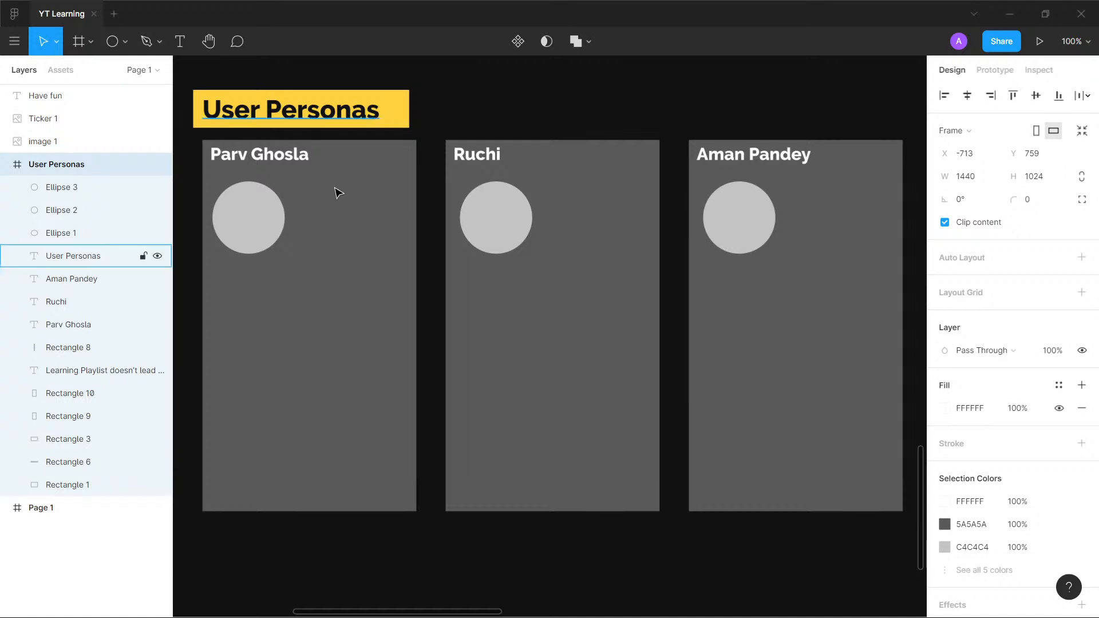
# - Duplicate the first card's name text below its circle and set the copy's font weight to Regular
pyautogui.click(180, 41)
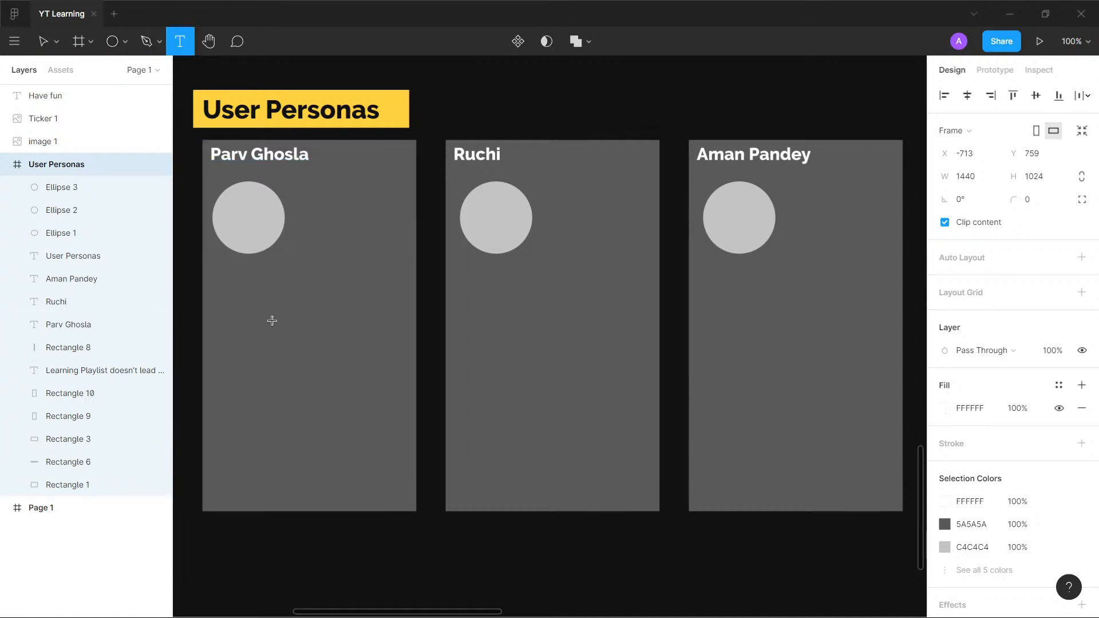
pyautogui.press('v')
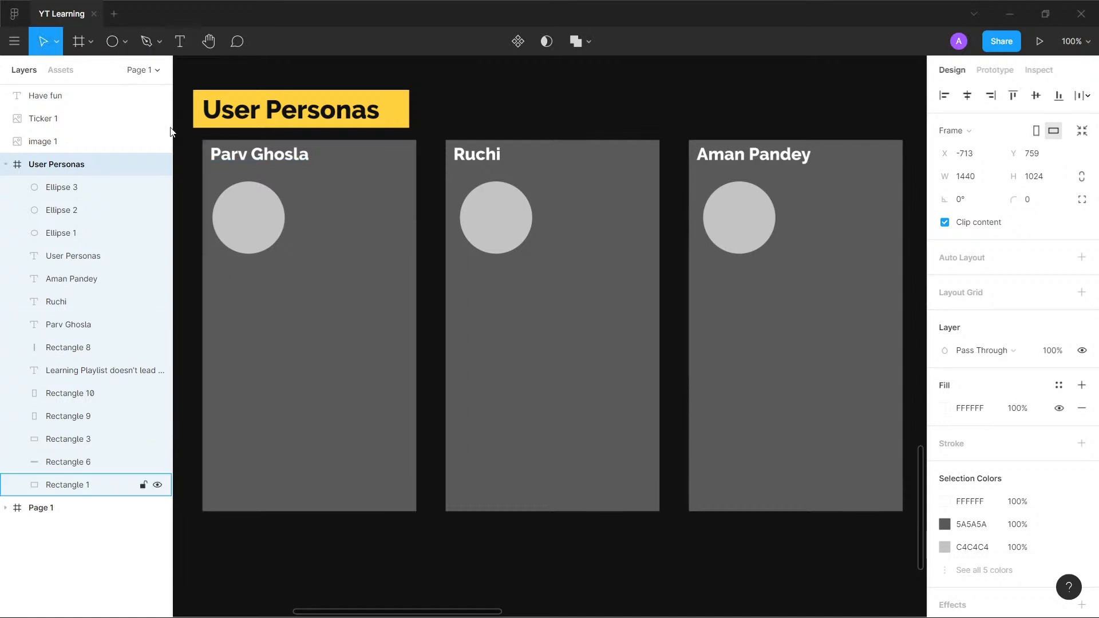
pyautogui.click(299, 165)
pyautogui.moveTo(299, 165); pyautogui.dragTo(322, 295)
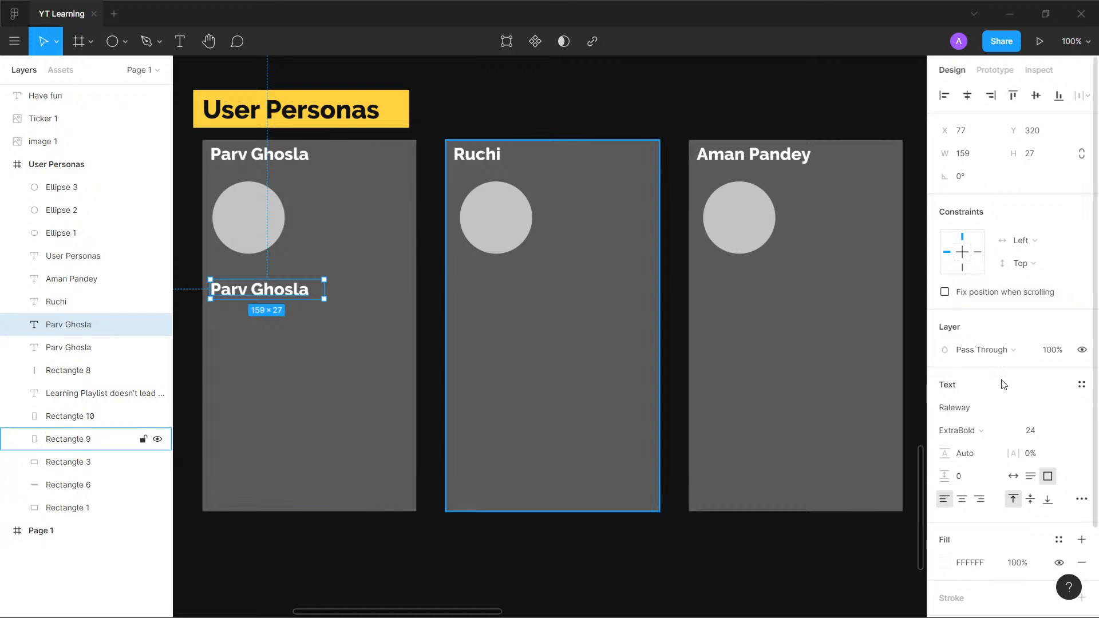
pyautogui.click(981, 430)
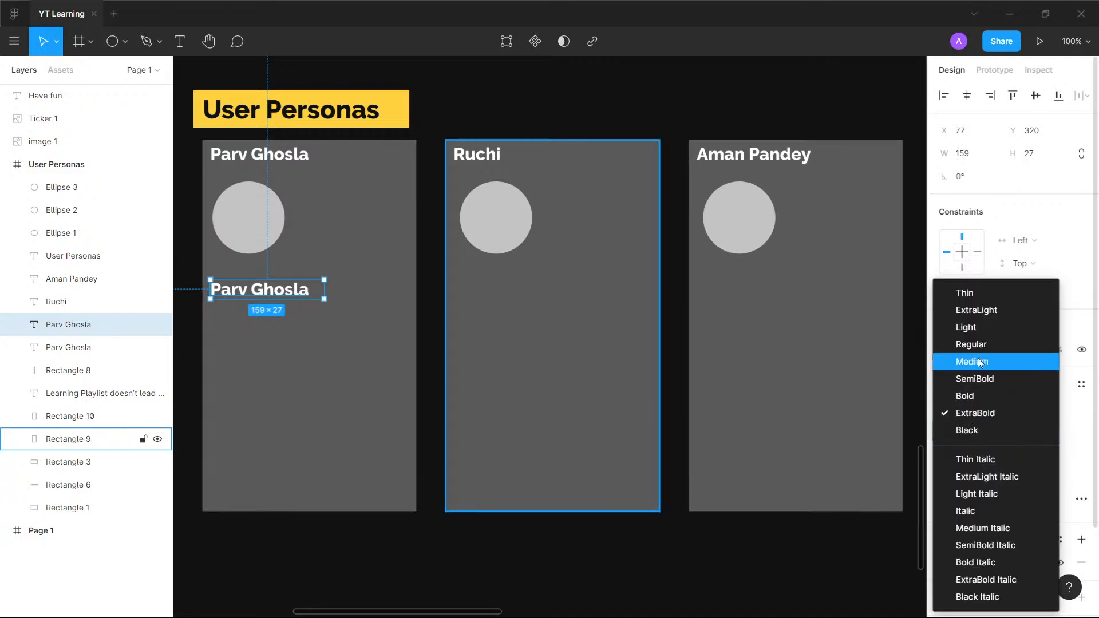
pyautogui.click(973, 345)
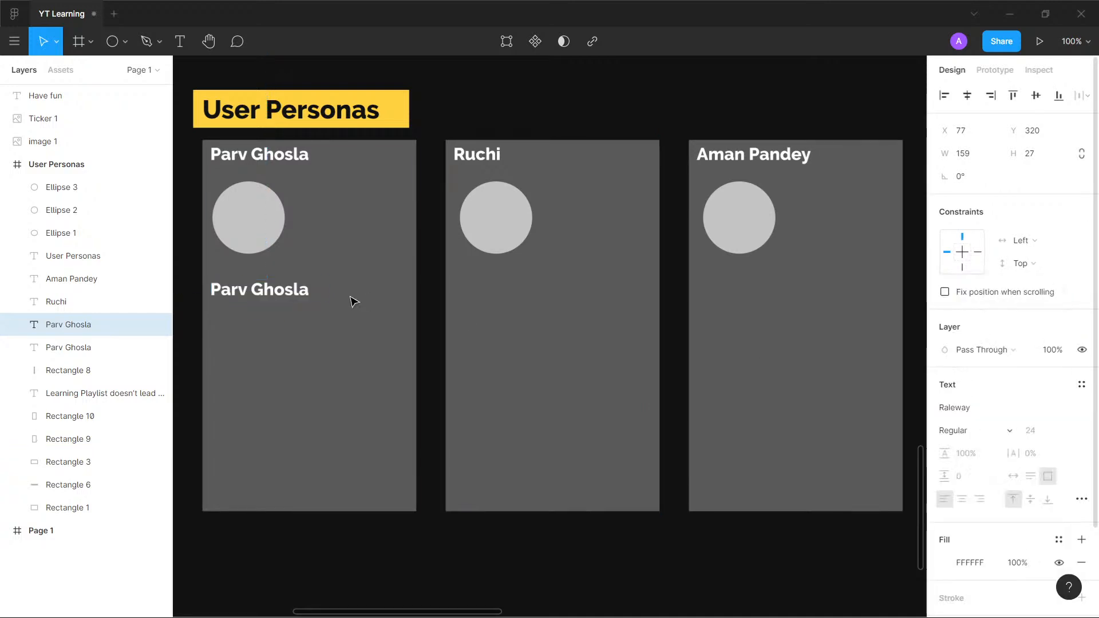
# - Change the copied text to "Tier 1 City Resident" in a box about 223 × 27 and place a duplicate beside the circle
pyautogui.doubleClick(286, 289)
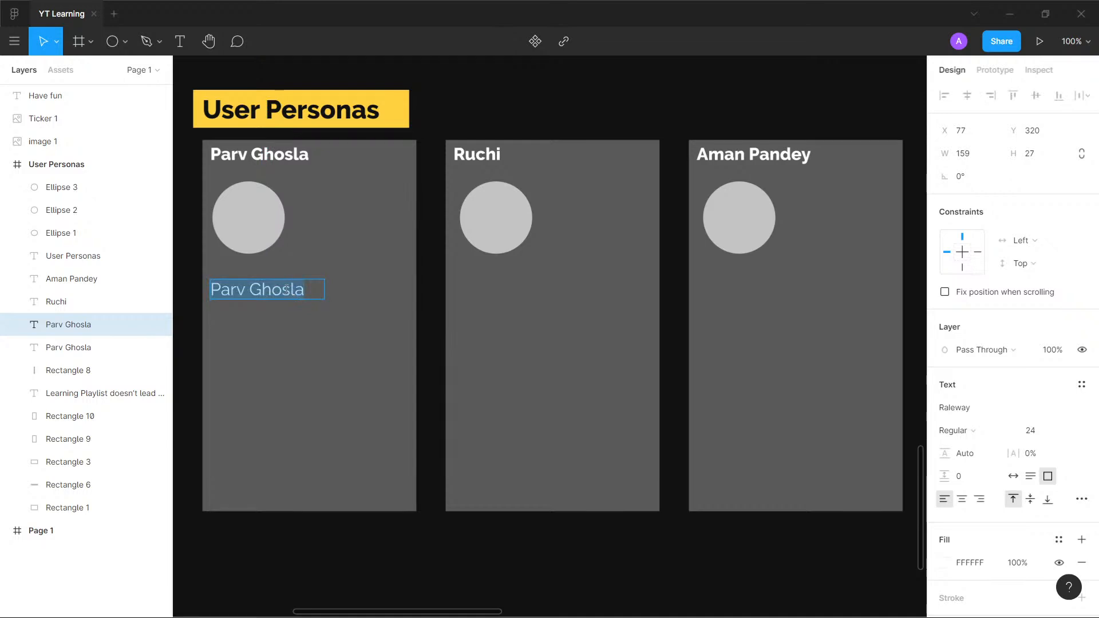
pyautogui.write('Tier')
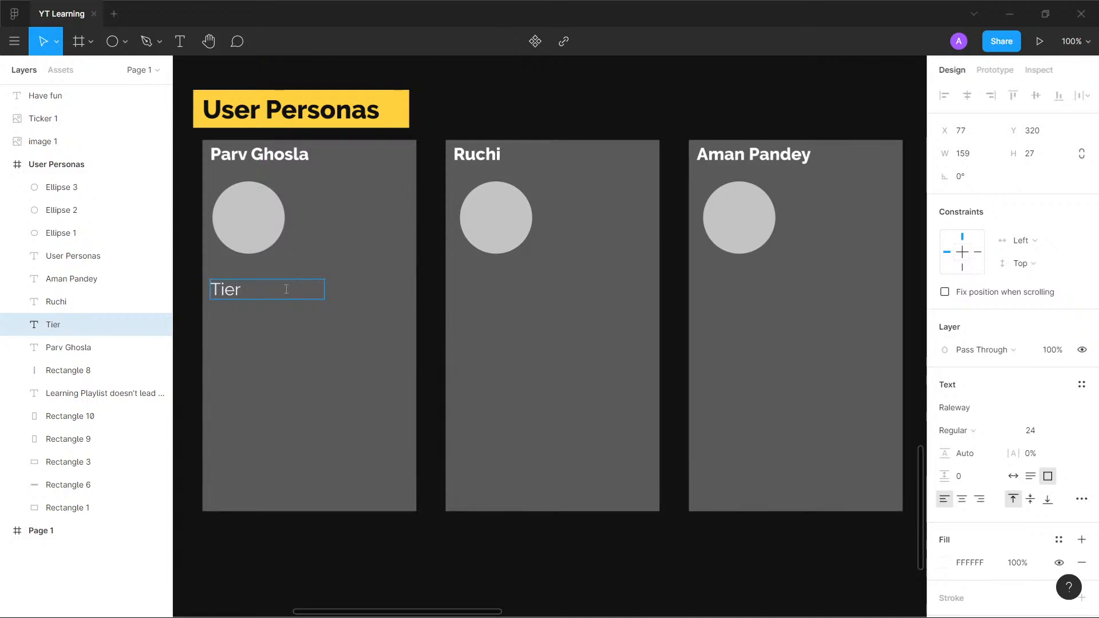
pyautogui.write('1 City Resident')
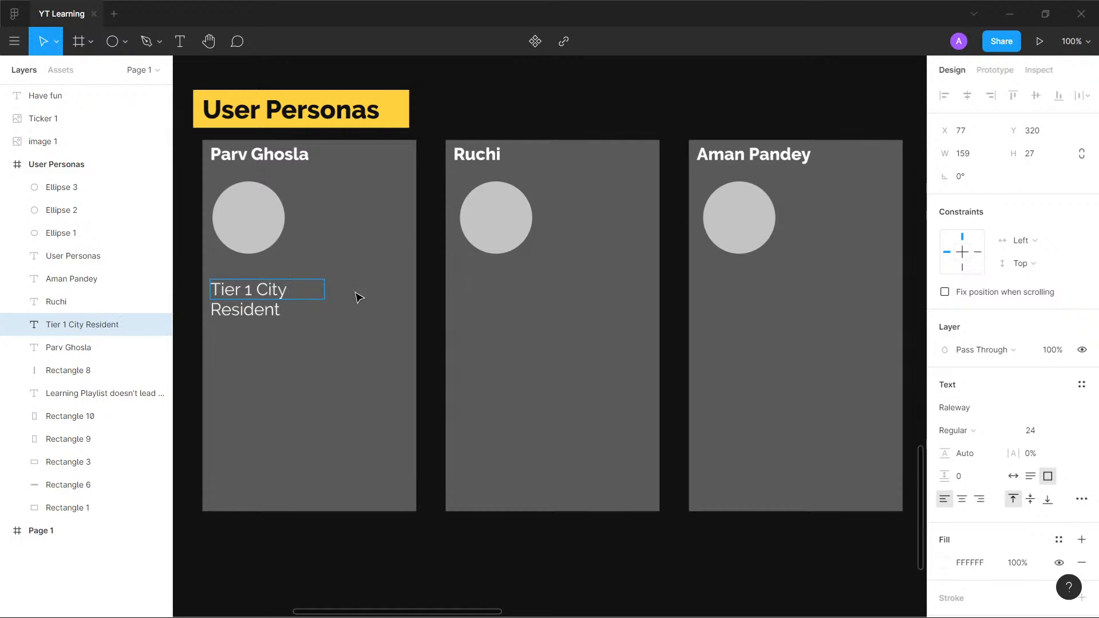
pyautogui.press('Escape')
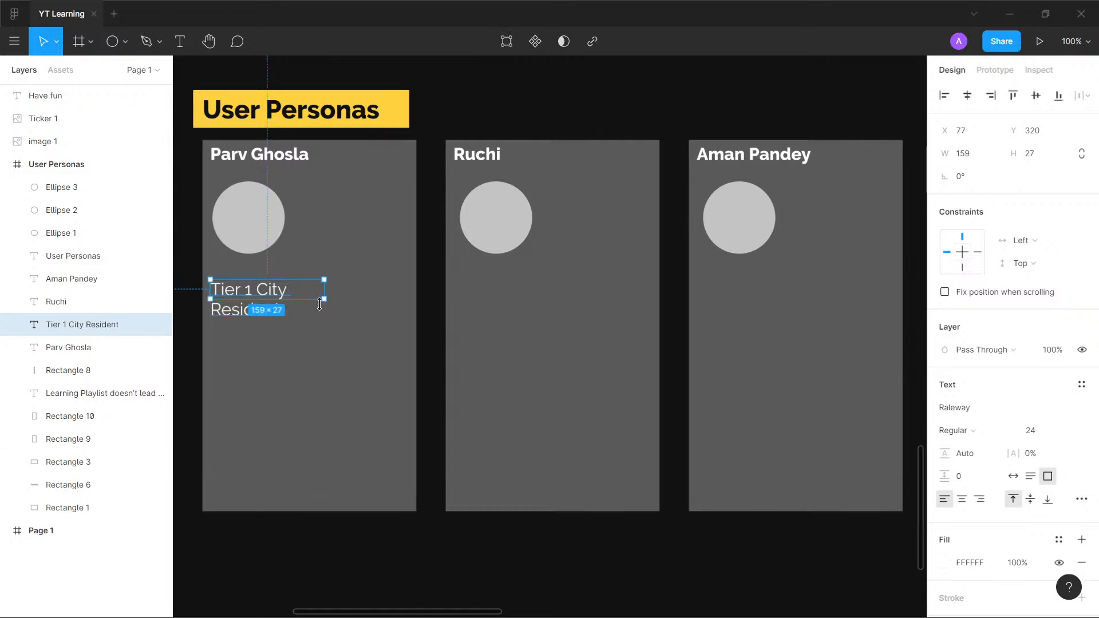
pyautogui.moveTo(325, 294); pyautogui.dragTo(400, 193)
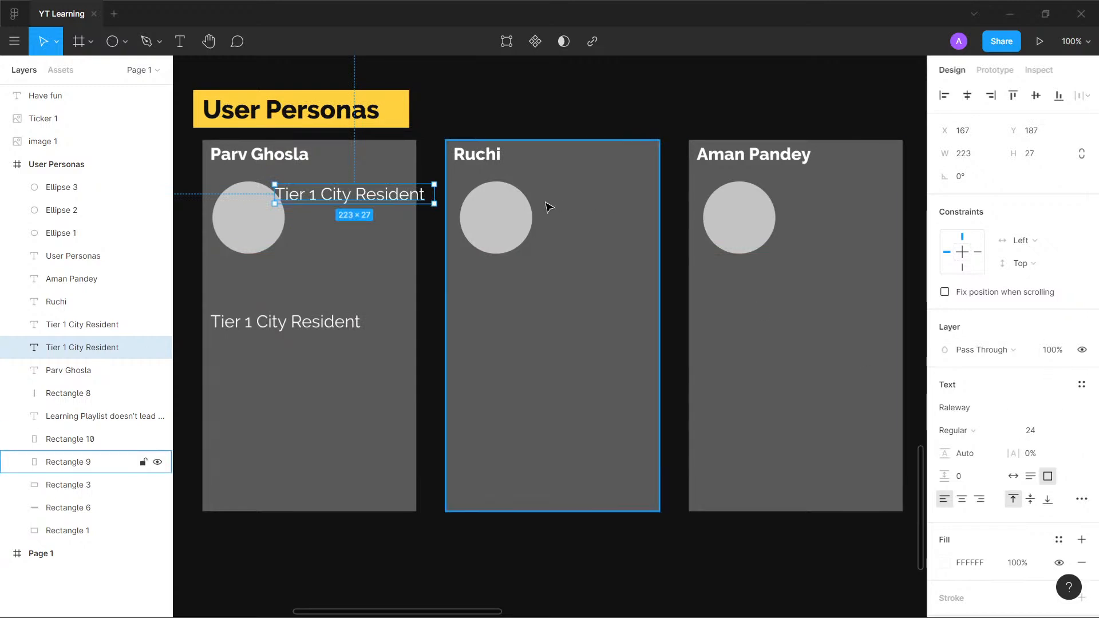
# - Set the first card's name to font size 36 and enlarge its text box to about 251 × 38
pyautogui.click(263, 154)
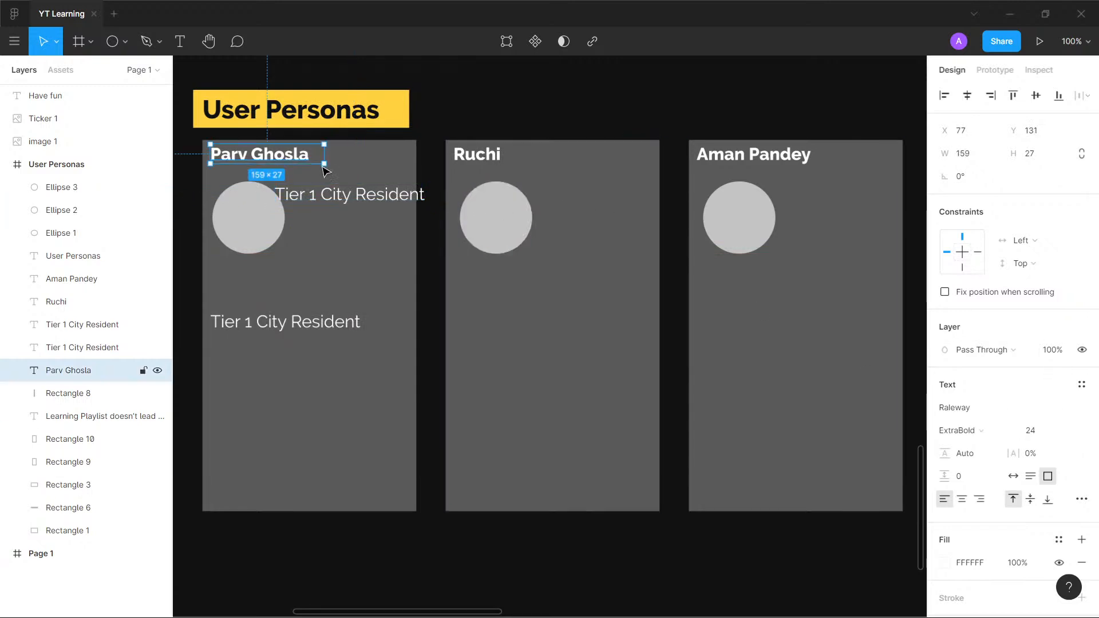
pyautogui.click(1051, 434)
pyautogui.press('Return')
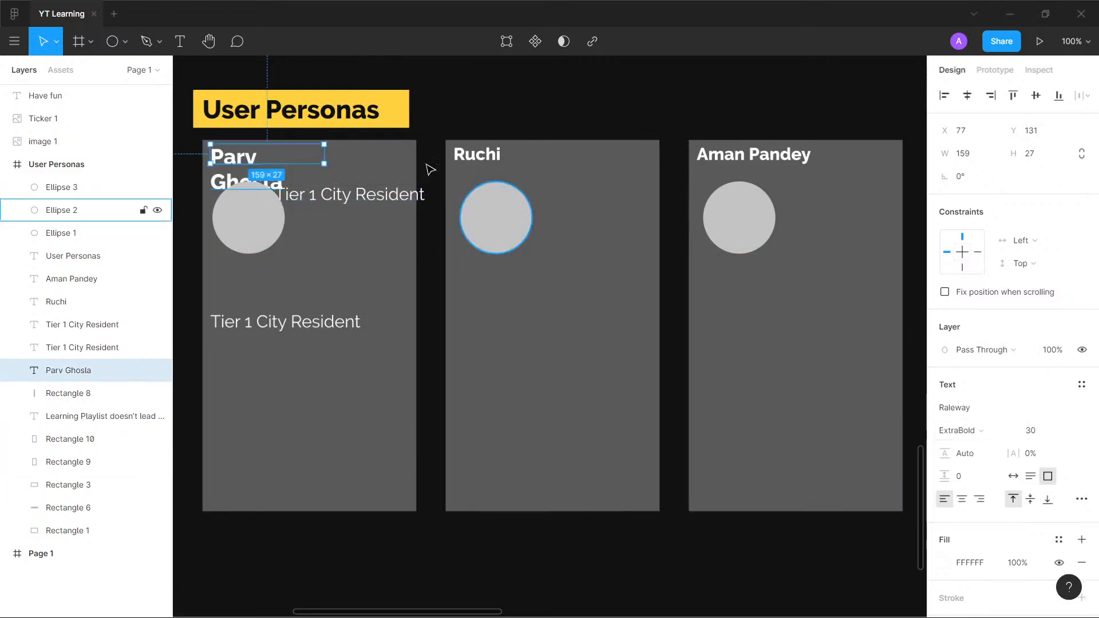
pyautogui.click(1028, 430)
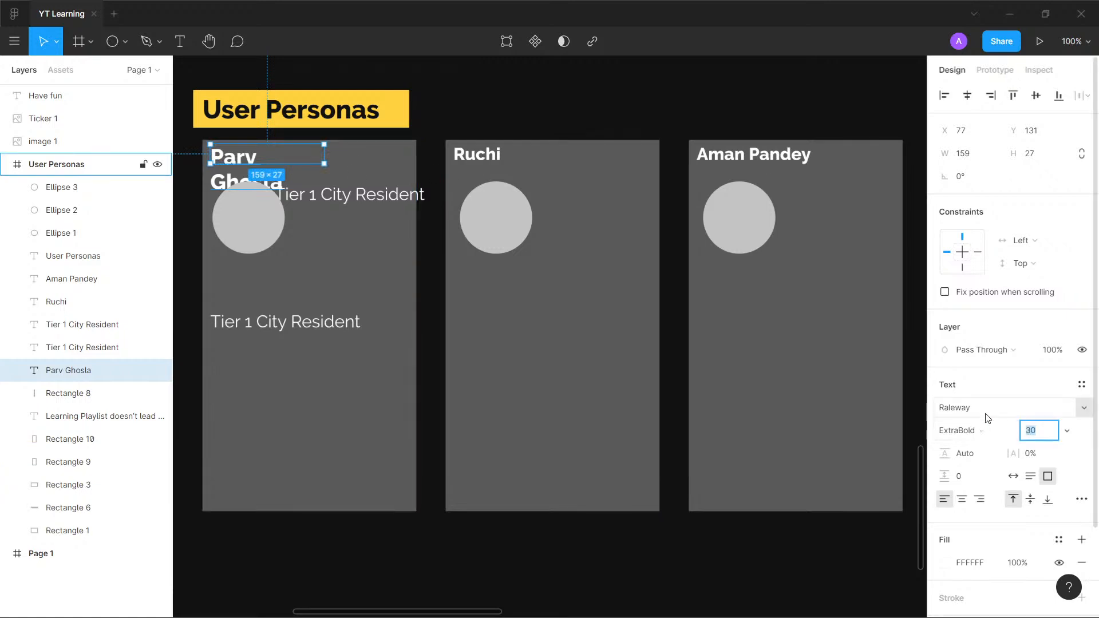
pyautogui.write('36')
pyautogui.press('Return')
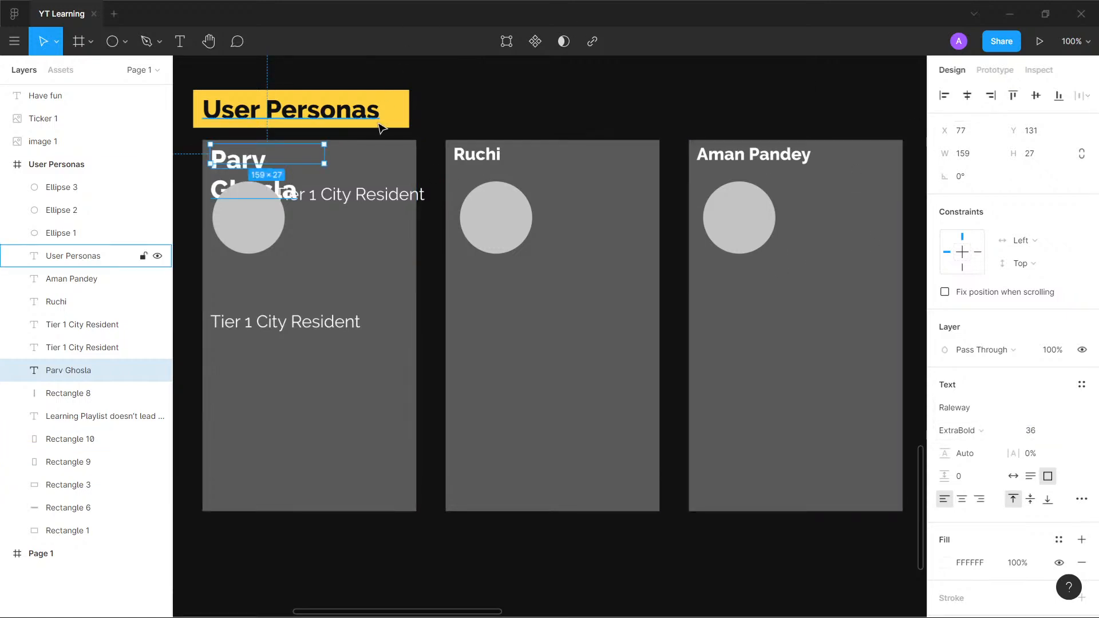
pyautogui.moveTo(324, 158)
pyautogui.mouseDown()
pyautogui.moveTo(390, 156)
pyautogui.moveTo(336, 172)
pyautogui.moveTo(339, 159)
pyautogui.moveTo(329, 174)
pyautogui.moveTo(338, 155)
pyautogui.mouseUp()
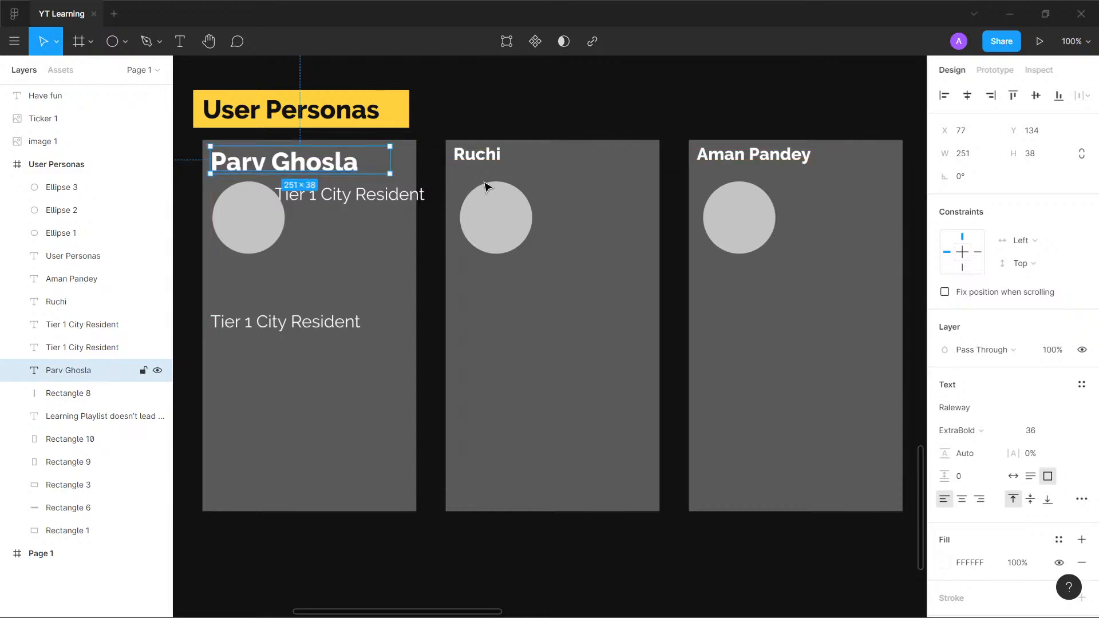
# - Delete the small name texts from the second and third cards
pyautogui.click(482, 162)
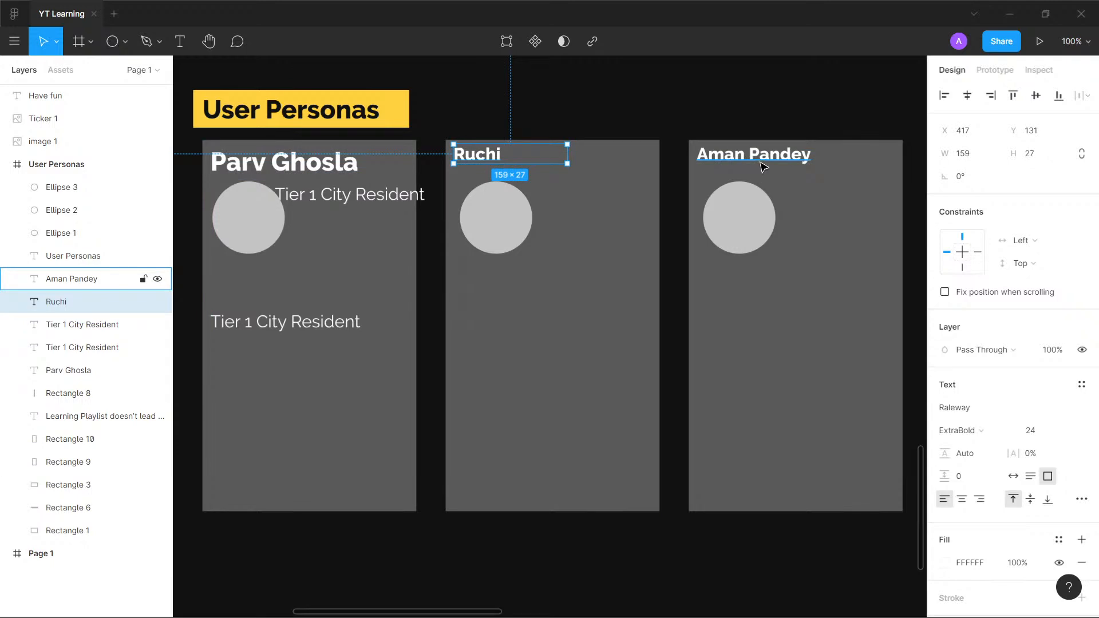
pyautogui.press('Delete')
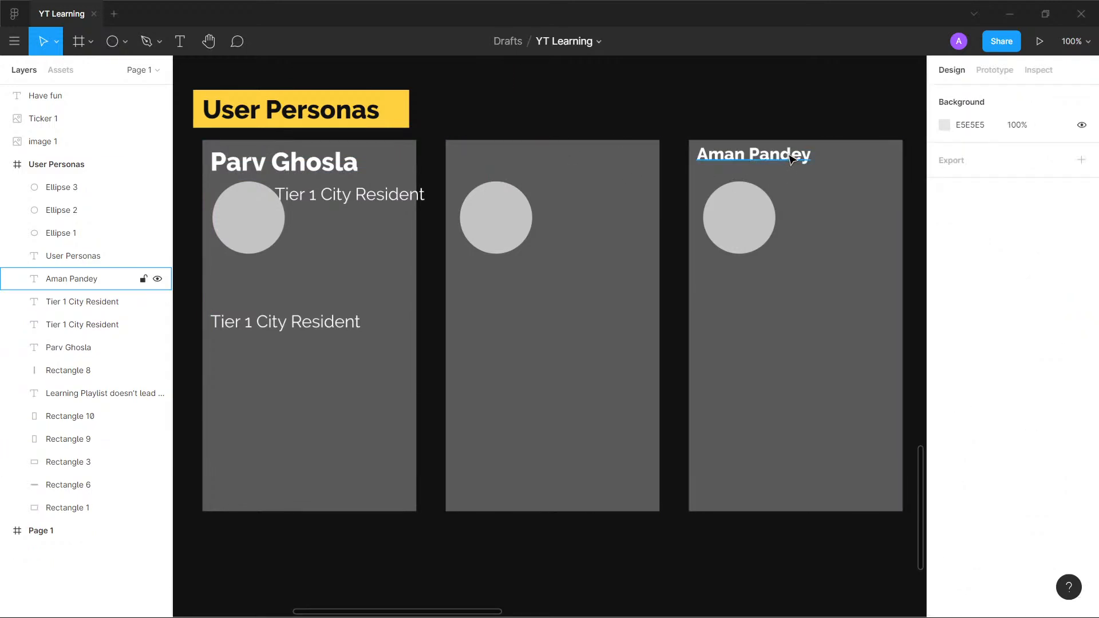
pyautogui.click(750, 155)
pyautogui.press('Delete')
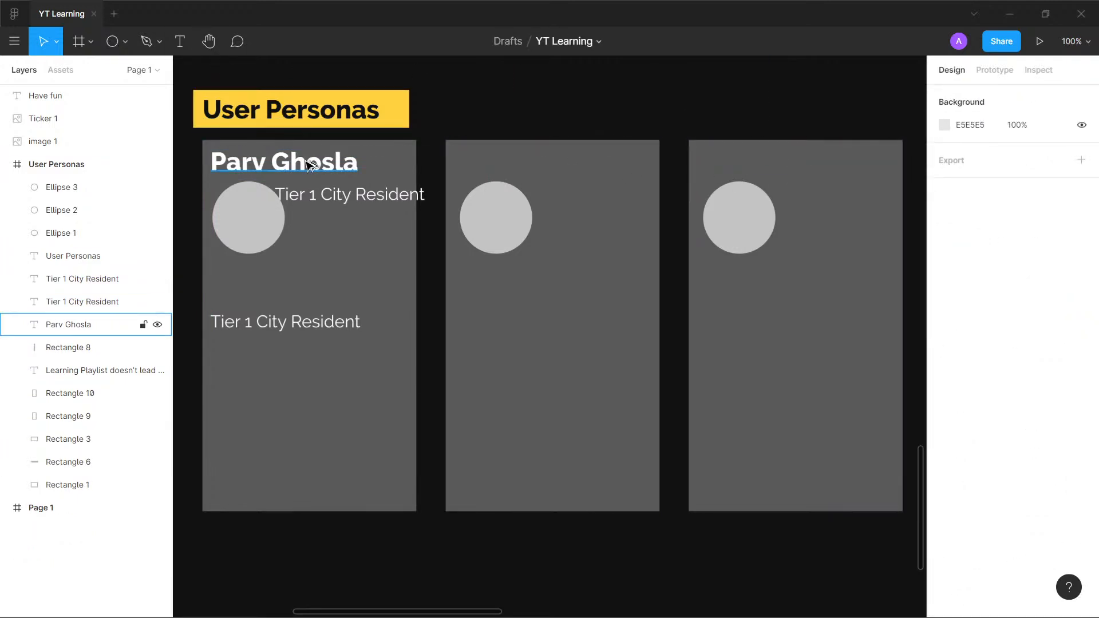
# - Duplicate the first card's enlarged name text onto the second card and enter the second persona's first name
pyautogui.moveTo(309, 162); pyautogui.dragTo(551, 166)
pyautogui.doubleClick(550, 165)
pyautogui.write('Ruchi')
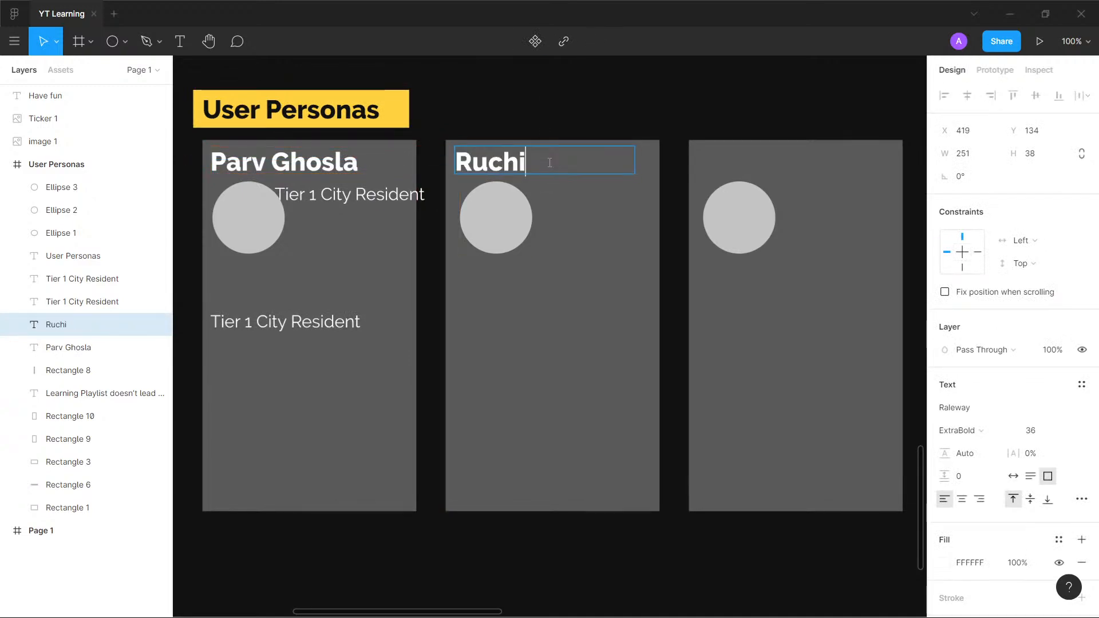
pyautogui.press('Escape')
pyautogui.press('Escape')
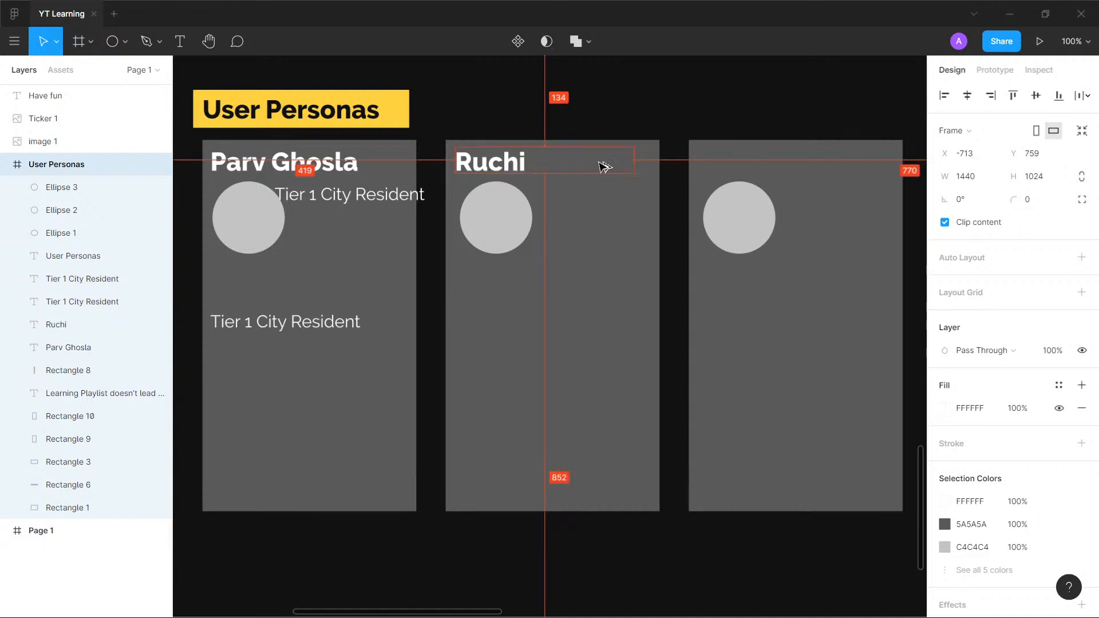
# - Duplicate the second card's large name text onto the third card and enter the third persona's full name
pyautogui.keyDown('alt'); pyautogui.moveTo(518, 167); pyautogui.dragTo(741, 177); pyautogui.keyUp('alt')
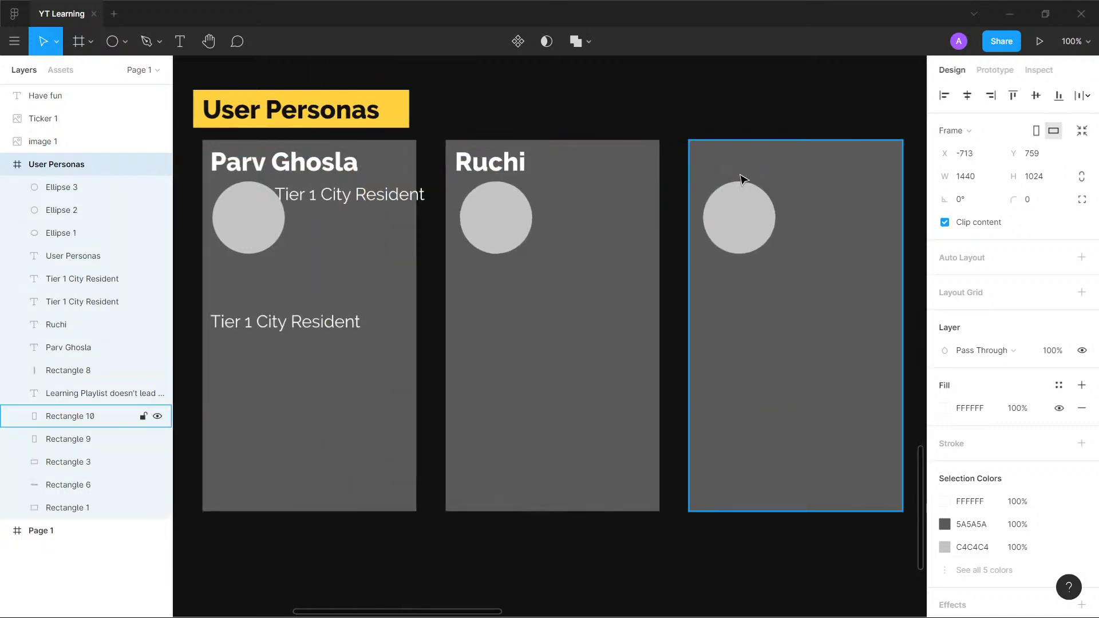
pyautogui.click(513, 167)
pyautogui.keyDown('alt'); pyautogui.moveTo(517, 167); pyautogui.dragTo(760, 164); pyautogui.keyUp('alt')
pyautogui.doubleClick(760, 164)
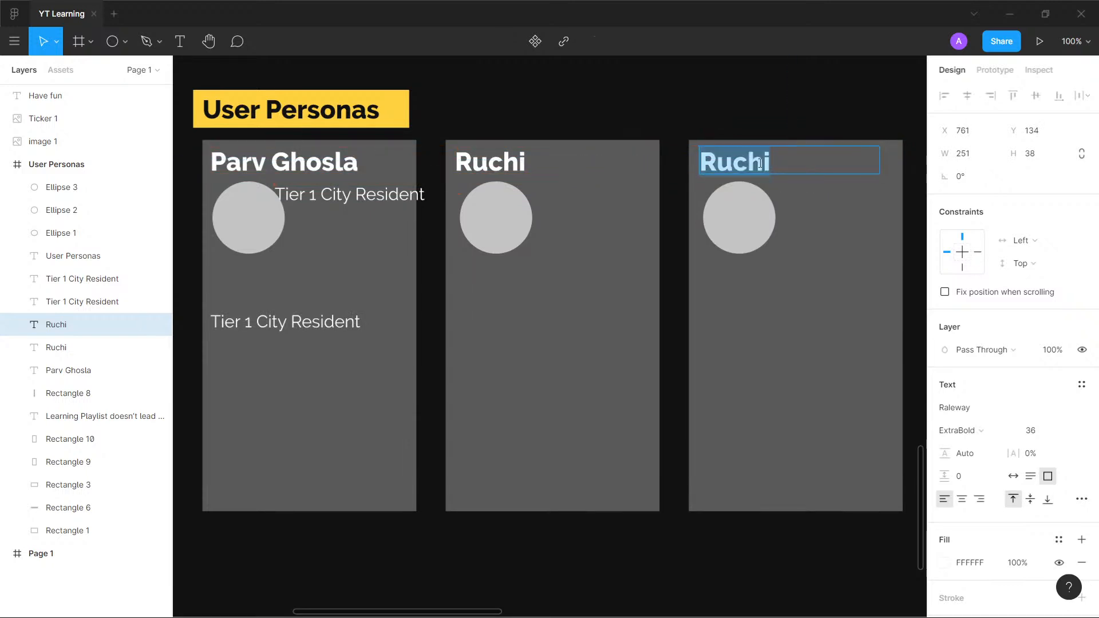
pyautogui.write('Aman')
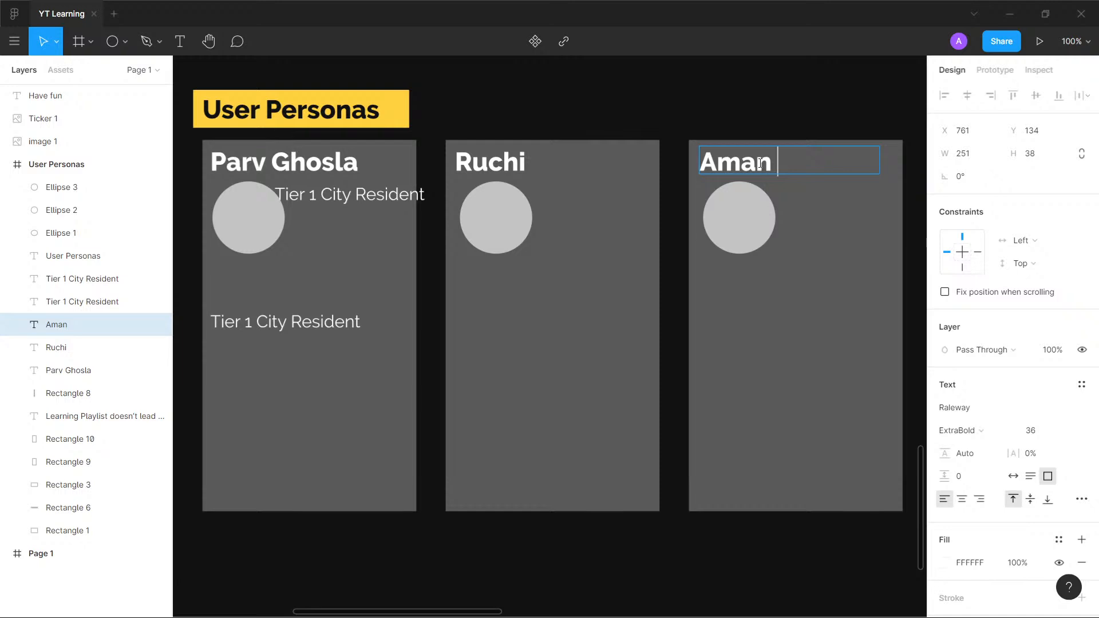
pyautogui.write(' Pandey')
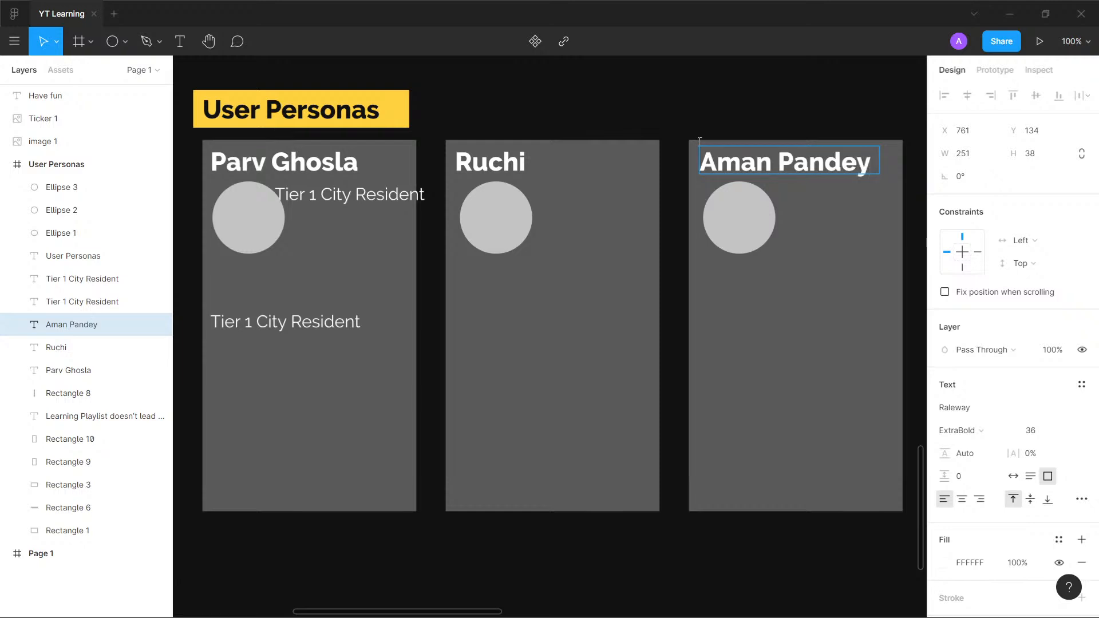
# - Set the "Tier 1 City Resident" text beside the first circle to font size 18 and reposition it clear of the circle at about X 196, Y 204
pyautogui.click(381, 195)
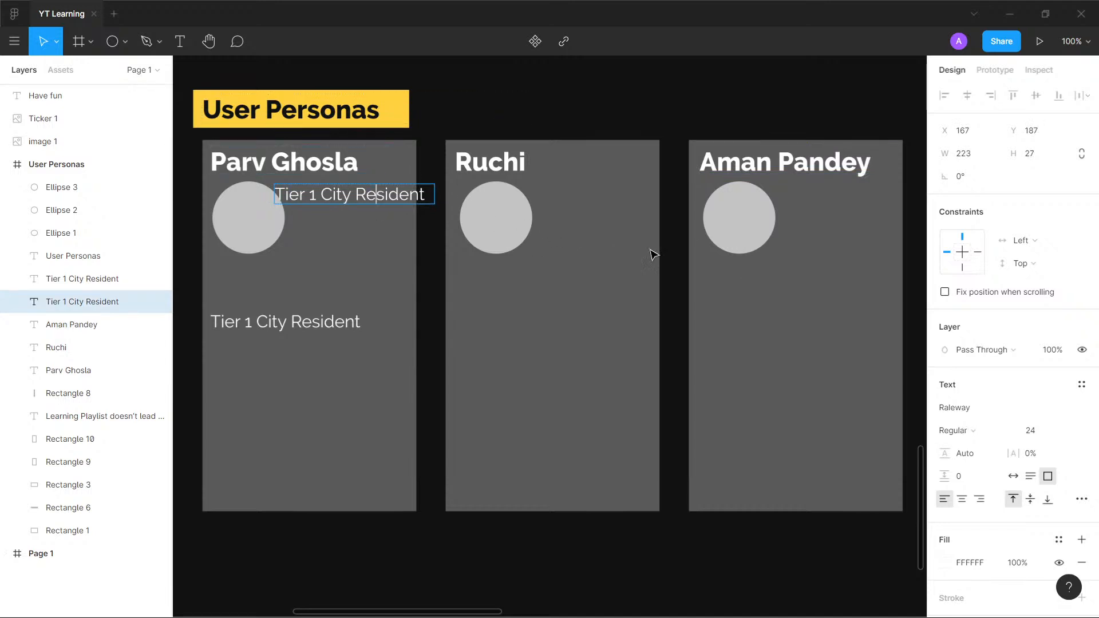
pyautogui.press('Return')
pyautogui.click(1068, 430)
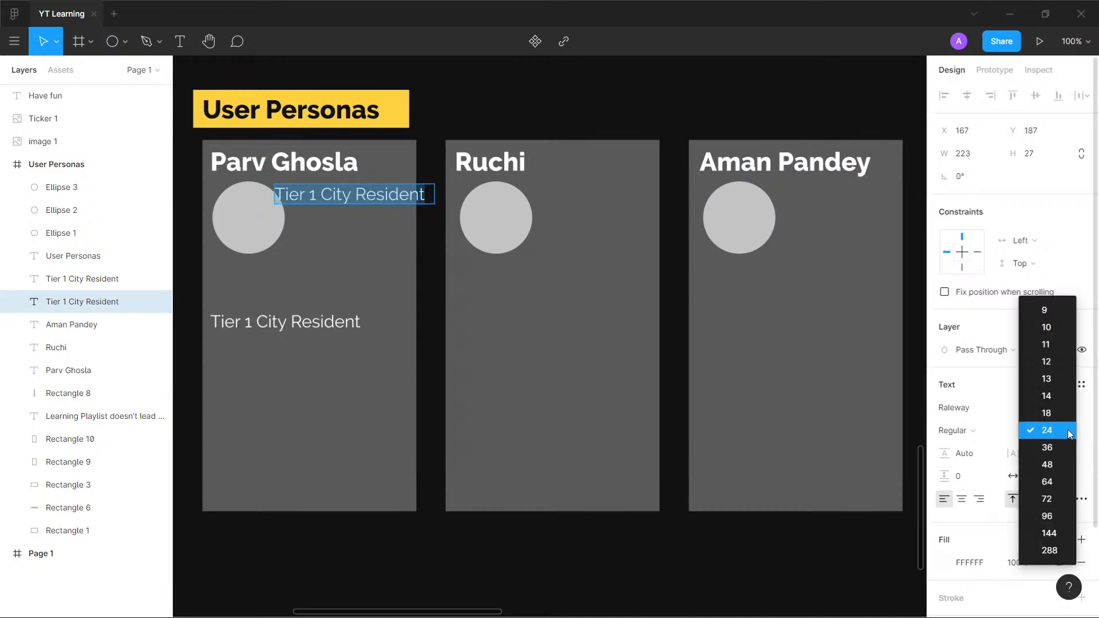
pyautogui.click(1060, 418)
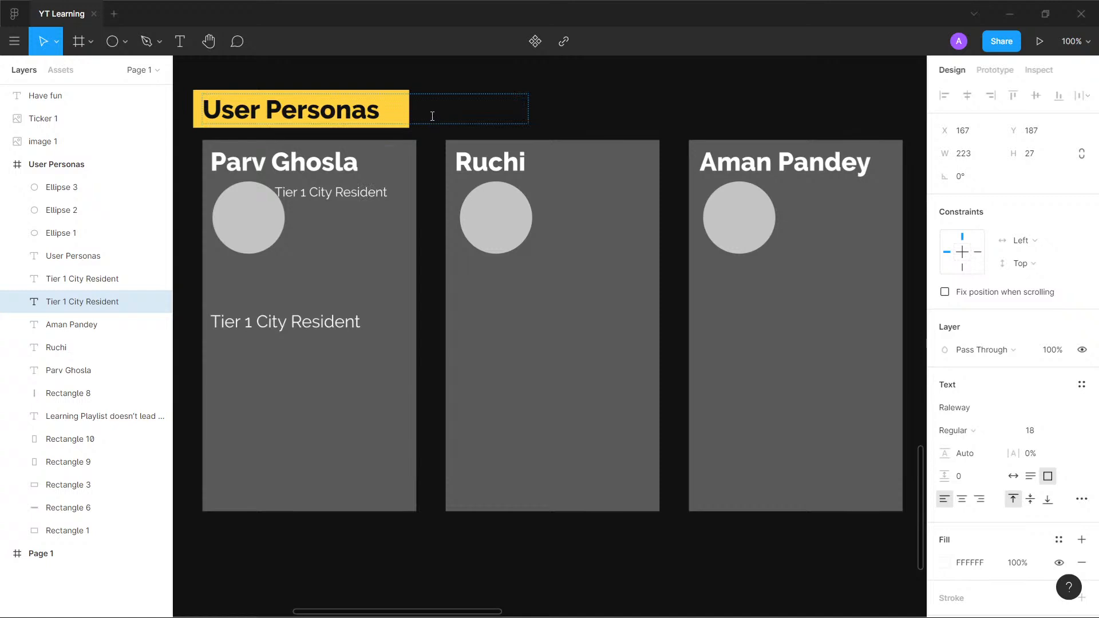
pyautogui.press('Escape')
pyautogui.moveTo(355, 196); pyautogui.dragTo(381, 226)
pyautogui.press('Delete')
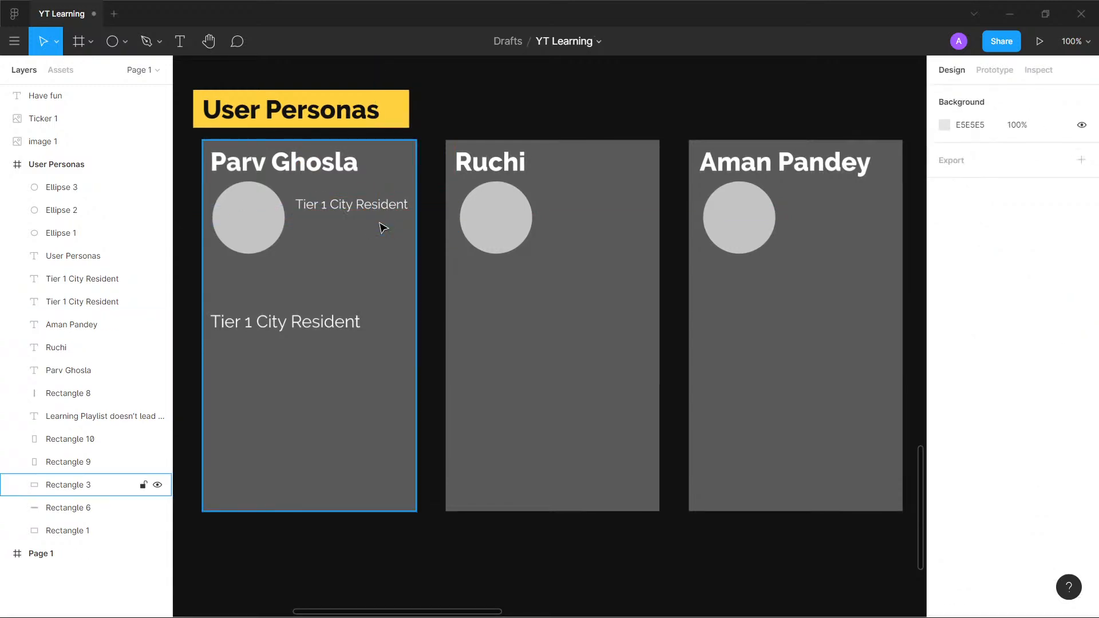
# - Add "24" as a second line to the first card's description and enlarge its text box to about 223 × 52
pyautogui.click(402, 208)
pyautogui.doubleClick(405, 209)
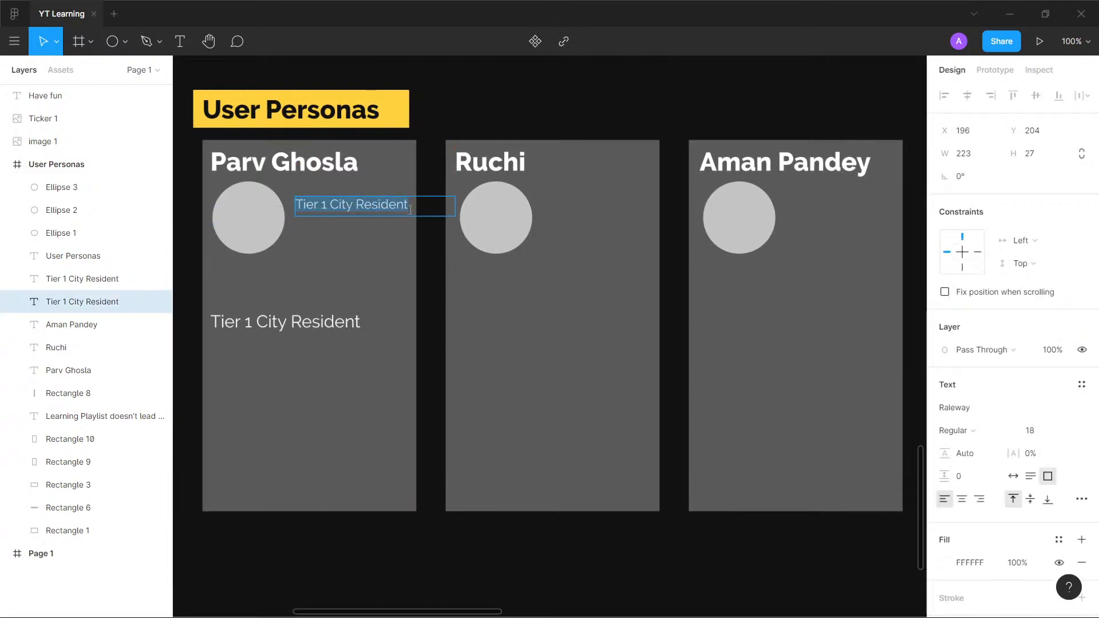
pyautogui.click(410, 209)
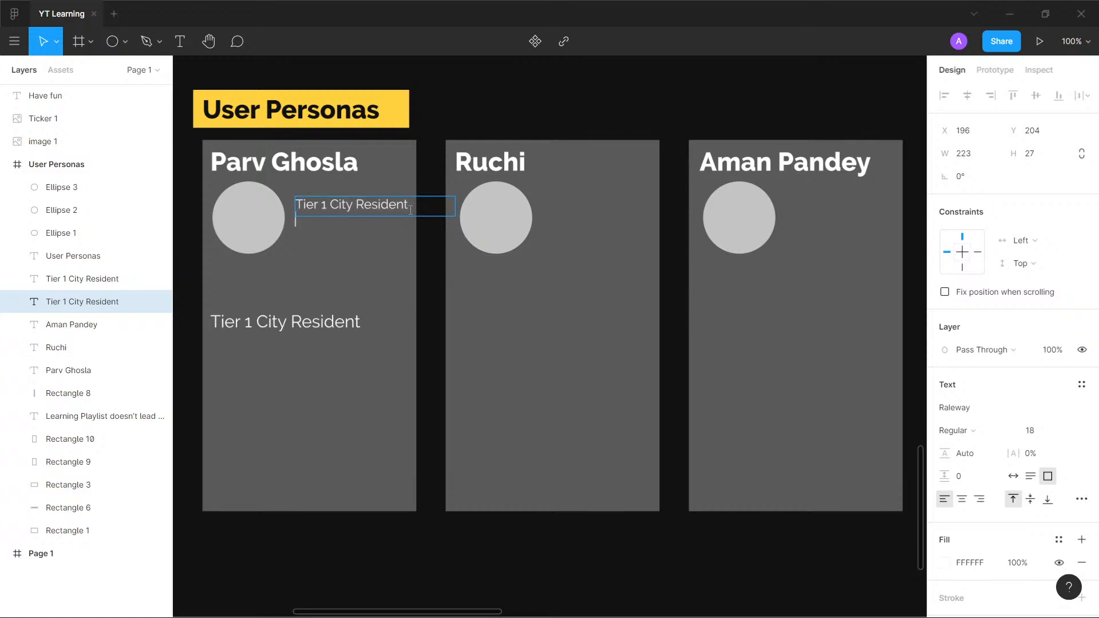
pyautogui.press('Return')
pyautogui.write('24')
pyautogui.click(449, 103)
pyautogui.doubleClick(377, 218)
pyautogui.press('Escape')
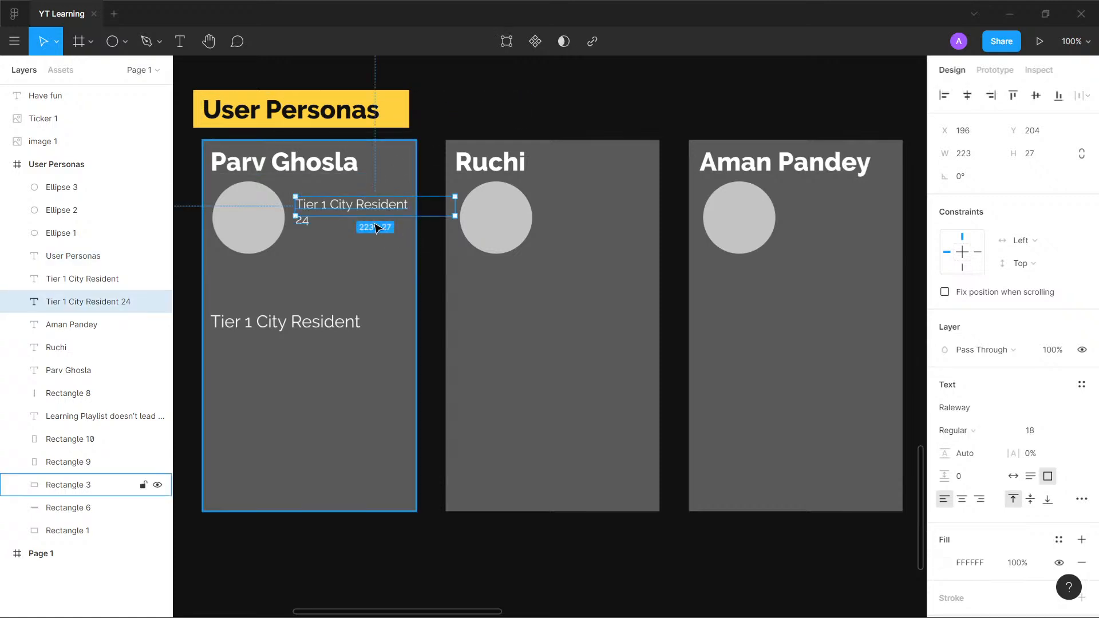
pyautogui.moveTo(378, 215); pyautogui.dragTo(380, 233)
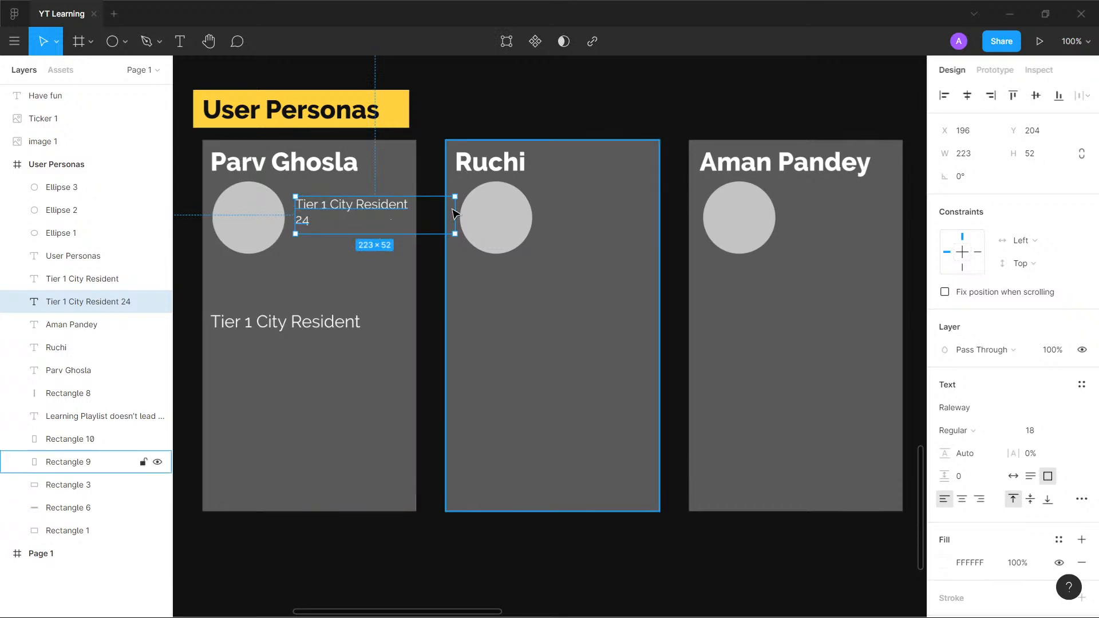
# - Narrow the description box to about 159 wide and duplicate it onto the second and third cards, reading "Tier 2 Resident" with "37" below
pyautogui.moveTo(455, 215); pyautogui.dragTo(635, 223)
pyautogui.doubleClick(618, 203)
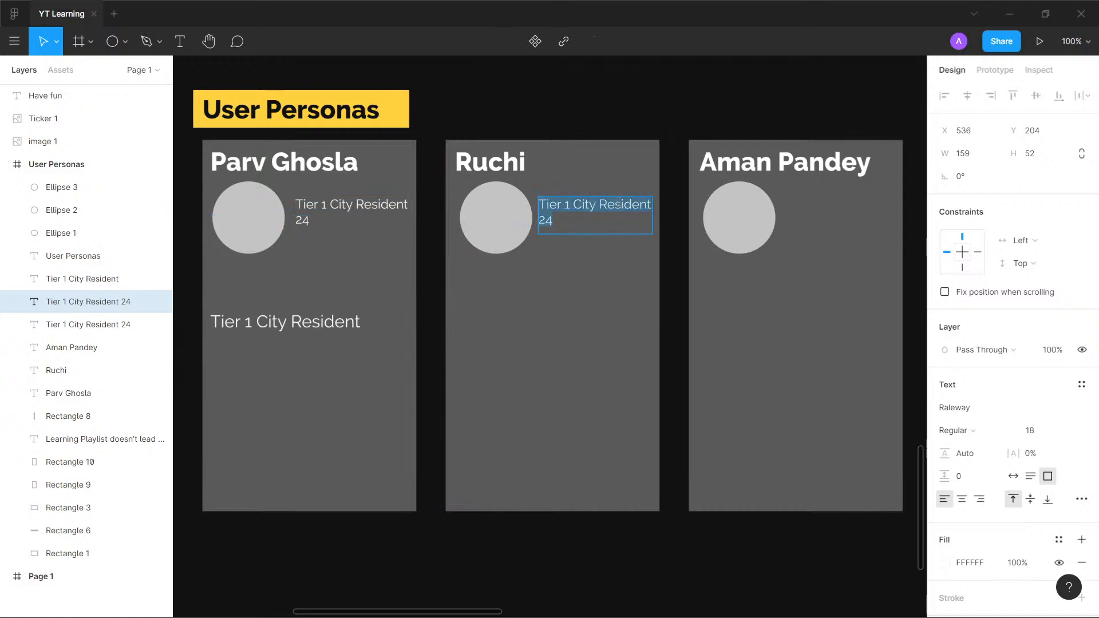
pyautogui.doubleClick(568, 204)
pyautogui.write('2')
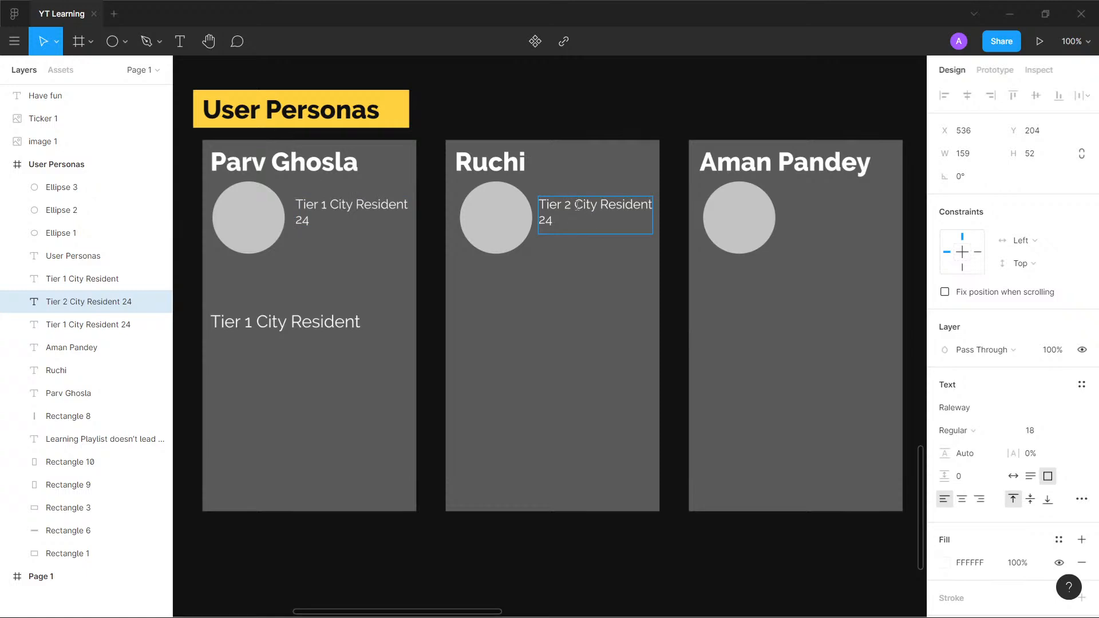
pyautogui.moveTo(574, 207)
pyautogui.mouseDown()
pyautogui.moveTo(558, 222)
pyautogui.moveTo(595, 211)
pyautogui.mouseUp()
pyautogui.write('\\')
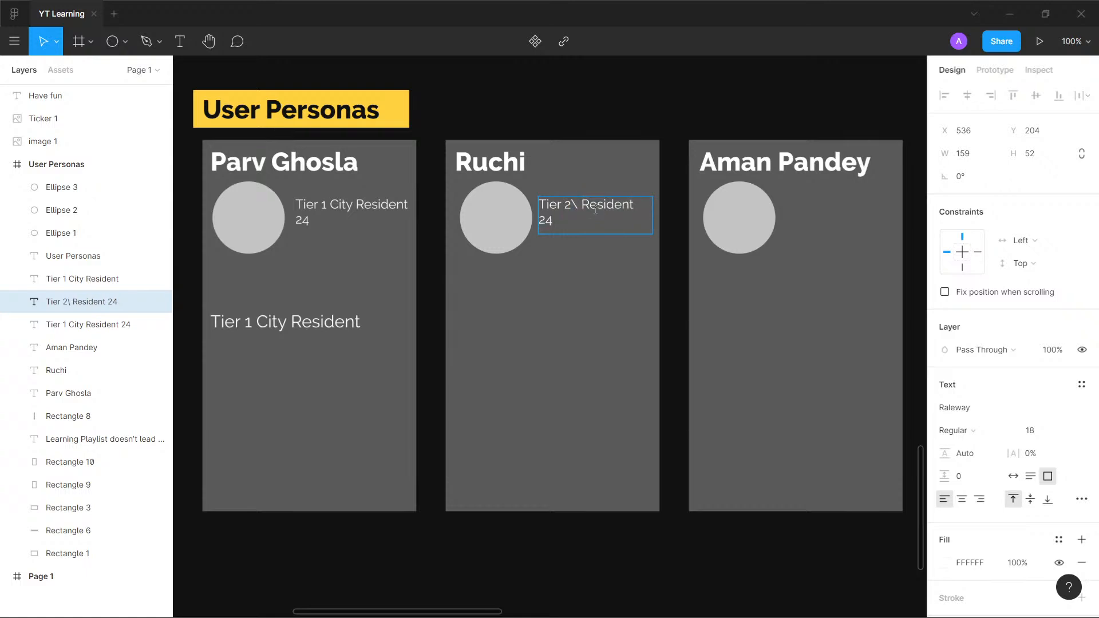
pyautogui.press('BackSpace')
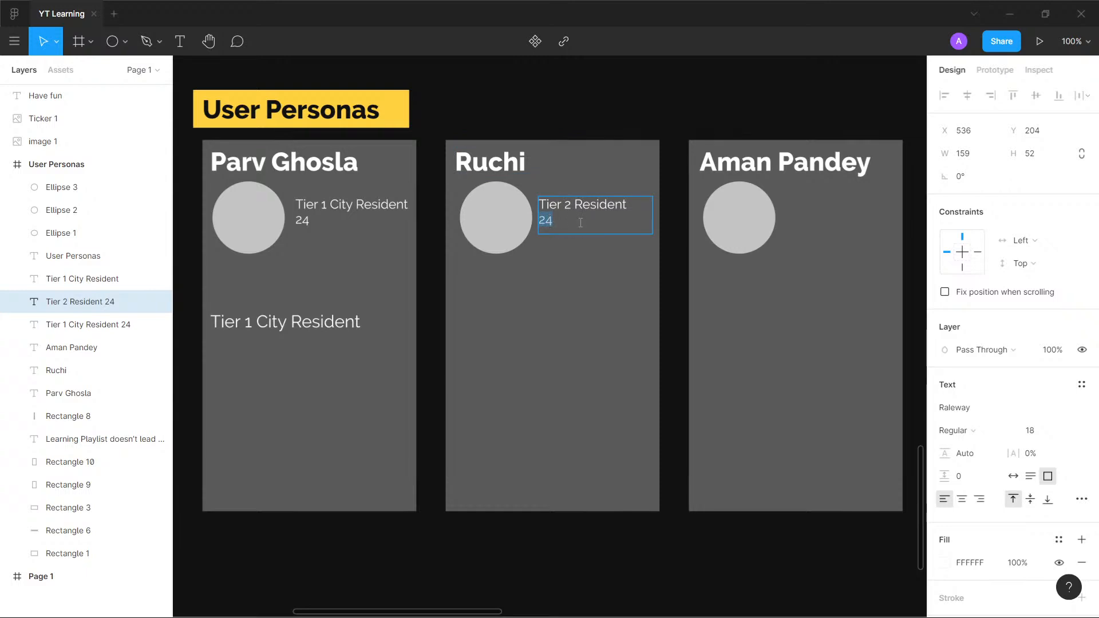
pyautogui.write('36')
pyautogui.write('7')
pyautogui.press('Escape')
pyautogui.moveTo(595, 214); pyautogui.dragTo(846, 222)
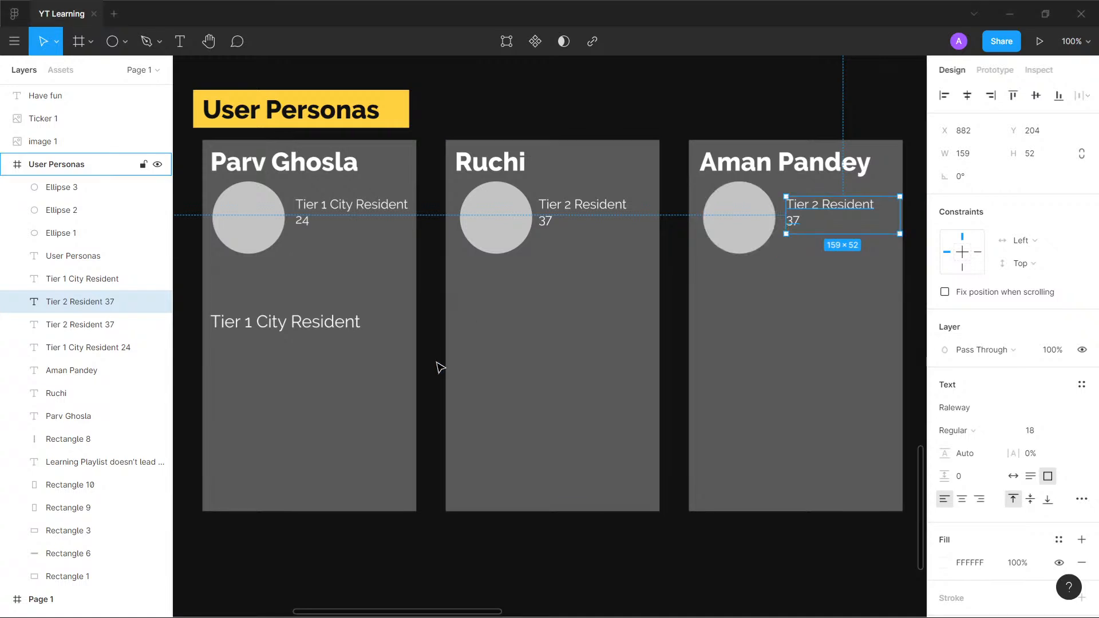
# - Move the descriptions on all three persona cards slightly up, to about Y 195
pyautogui.click(360, 214)
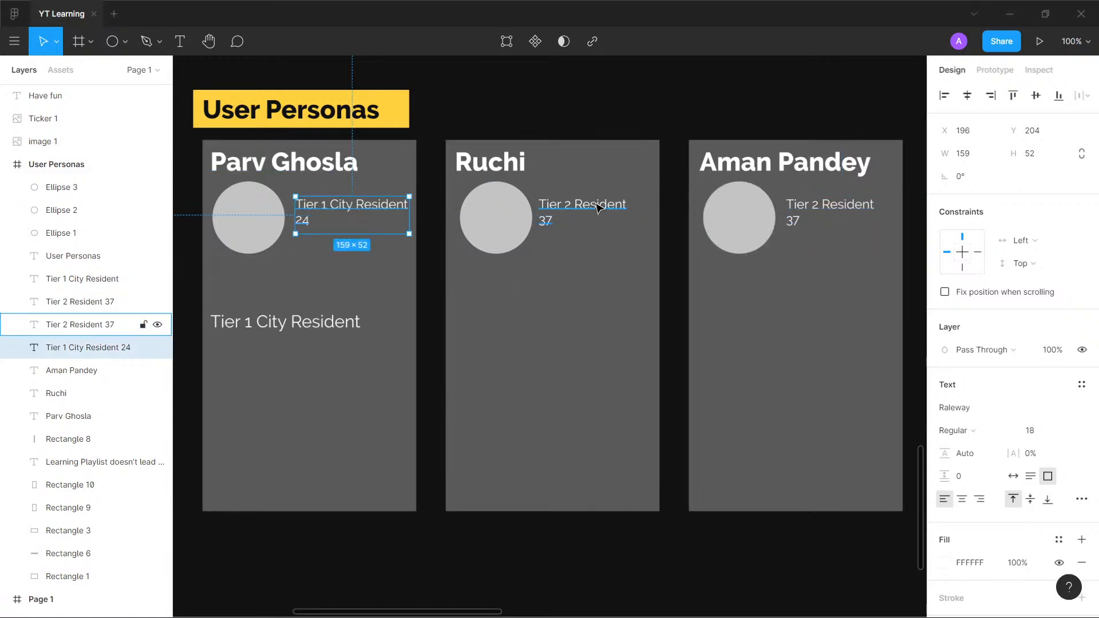
pyautogui.click(600, 210)
pyautogui.click(796, 213)
pyautogui.click(350, 207)
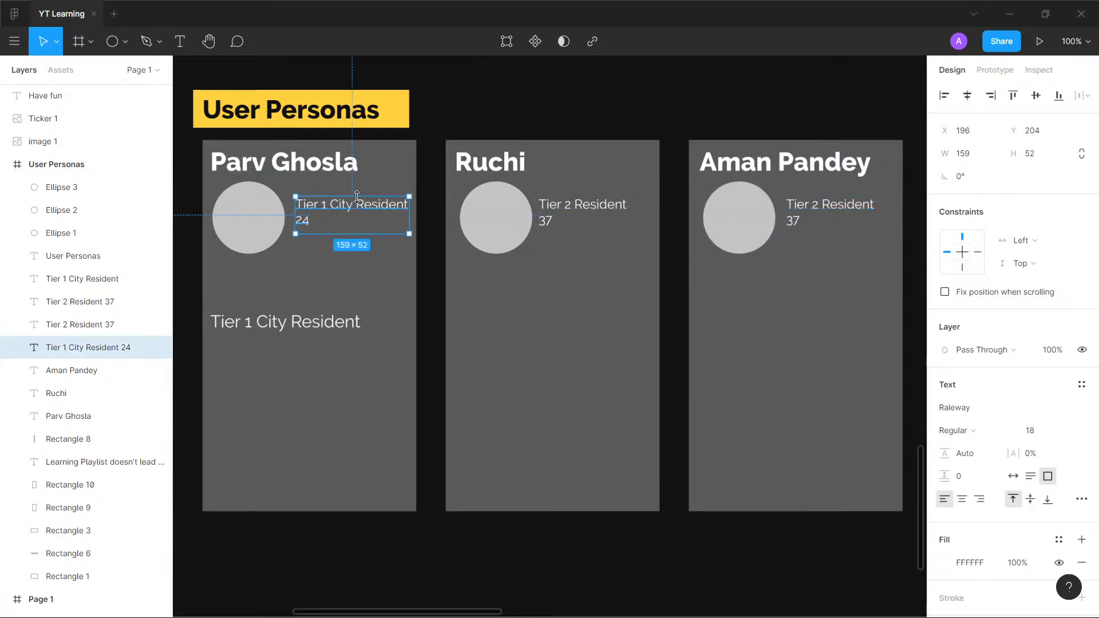
pyautogui.moveTo(367, 204); pyautogui.dragTo(362, 198)
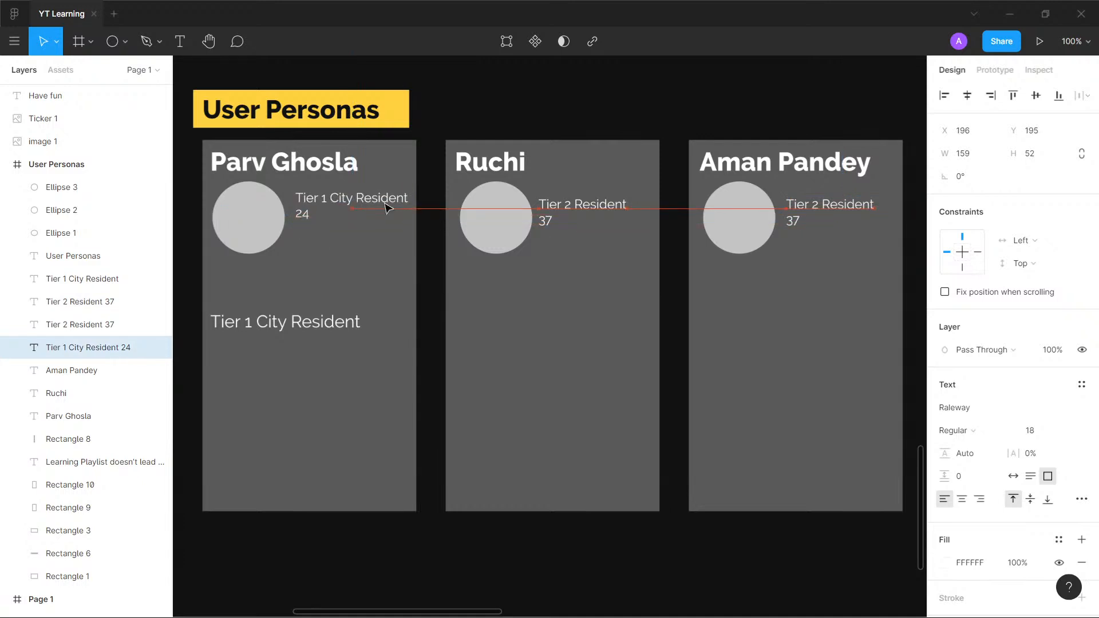
pyautogui.moveTo(623, 204); pyautogui.dragTo(617, 201)
pyautogui.moveTo(854, 213); pyautogui.dragTo(851, 206)
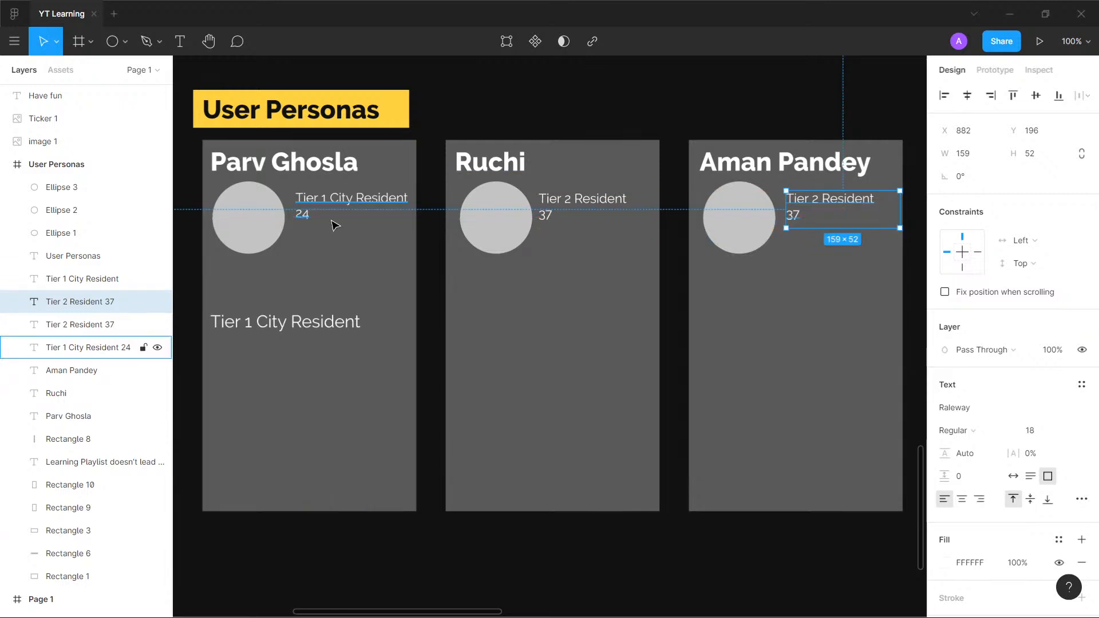
# - Review the Process, Audit, Problems and Ideate sections of the Page 1 frame against the User Personas cards
pyautogui.click(289, 263)
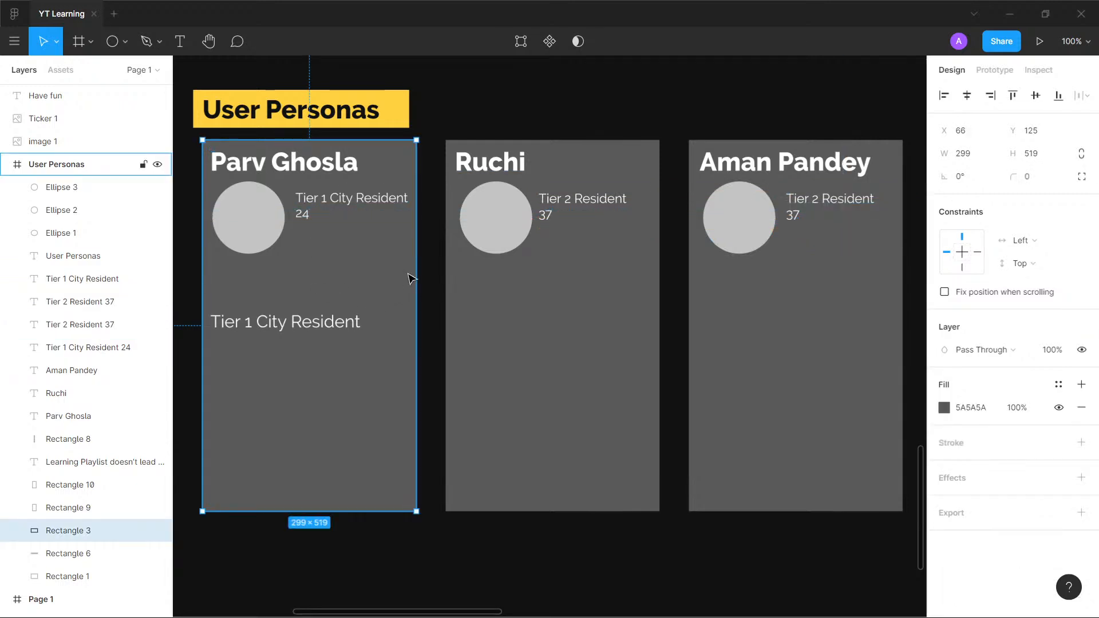
pyautogui.click(424, 285)
pyautogui.scroll(-5, 408, 274)
pyautogui.moveTo(232, 307); pyautogui.dragTo(266, 539)
pyautogui.moveTo(503, 172); pyautogui.dragTo(469, 274)
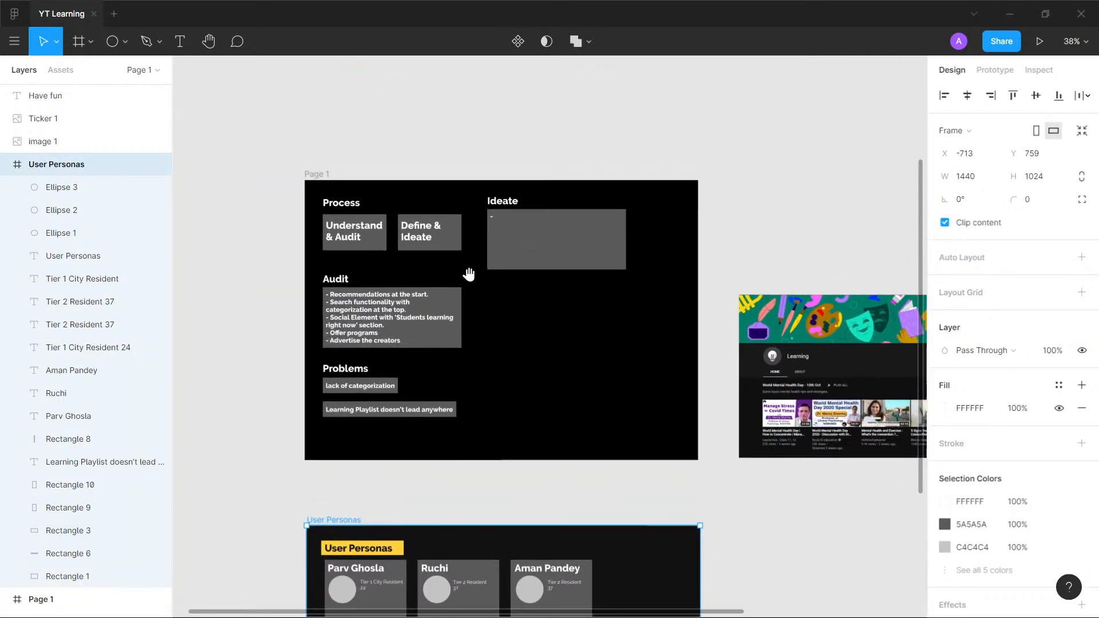
pyautogui.scroll(5, 439, 199)
pyautogui.scroll(-2, 413, 266)
pyautogui.hscroll(-2, 413, 266)
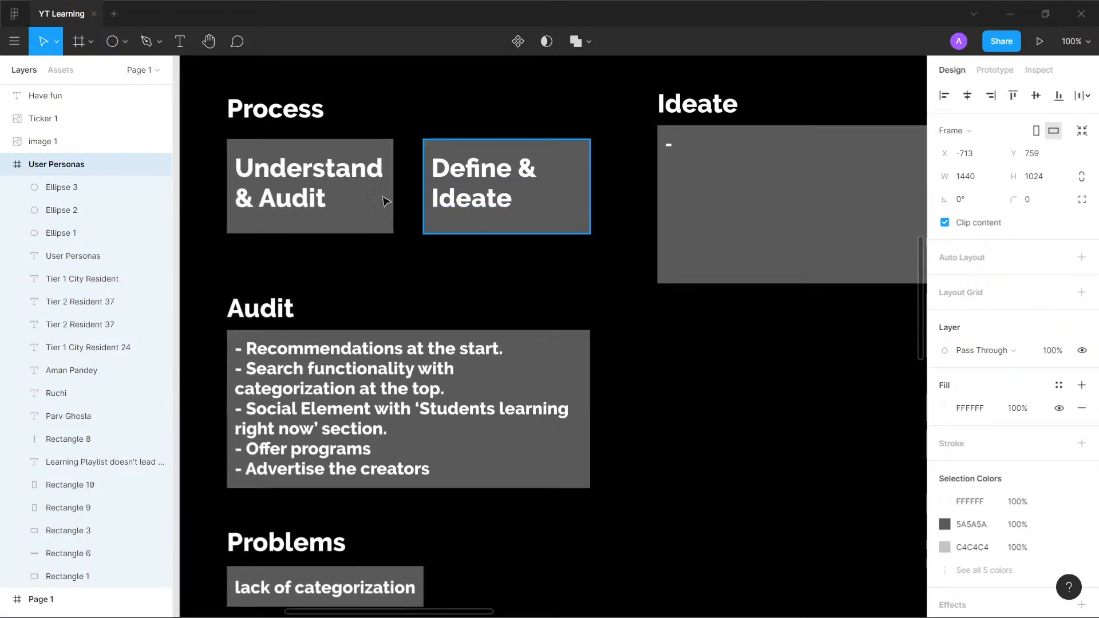
pyautogui.scroll(-5, 487, 190)
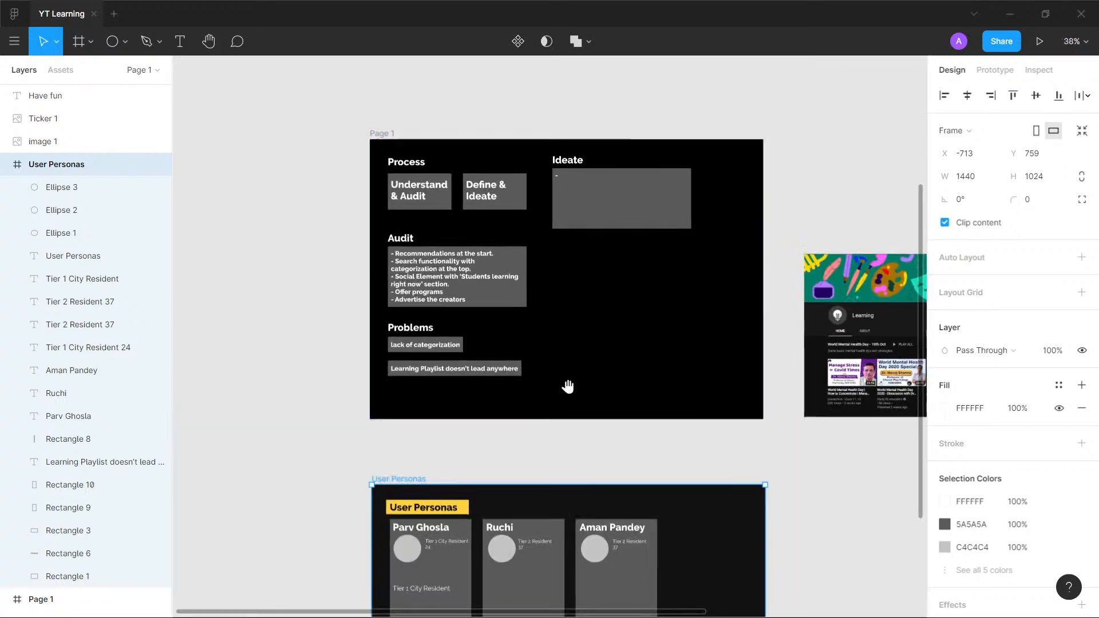
pyautogui.moveTo(565, 446); pyautogui.dragTo(498, 140)
pyautogui.scroll(5, 492, 261)
pyautogui.scroll(-5, 494, 263)
pyautogui.scroll(5, 491, 263)
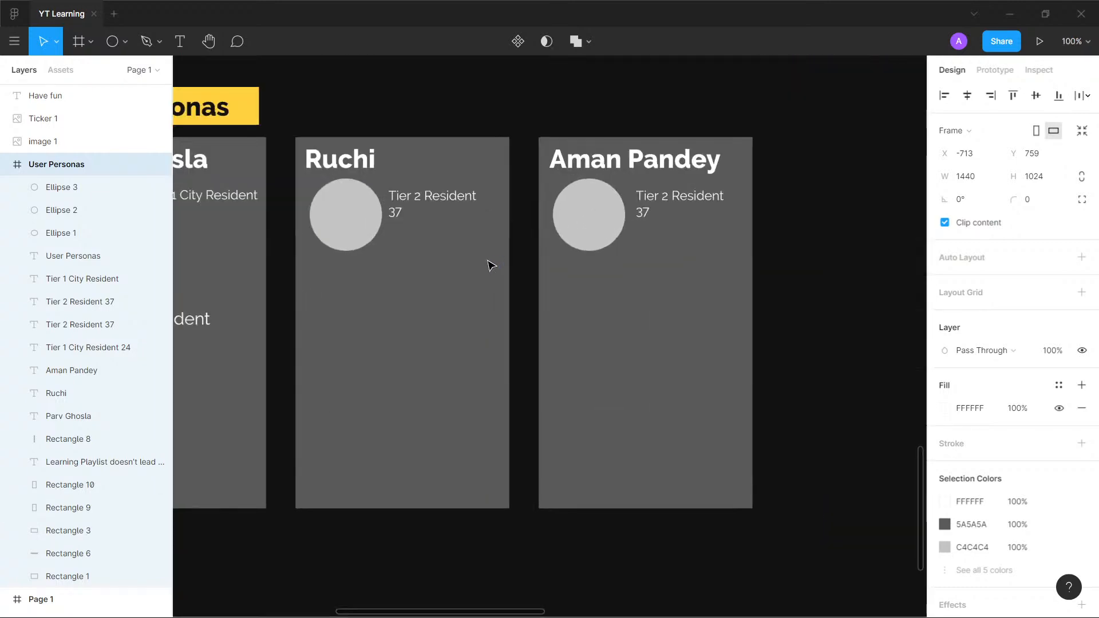
pyautogui.hscroll(-3, 533, 292)
pyautogui.scroll(-1, 532, 292)
pyautogui.moveTo(596, 278); pyautogui.dragTo(572, 304)
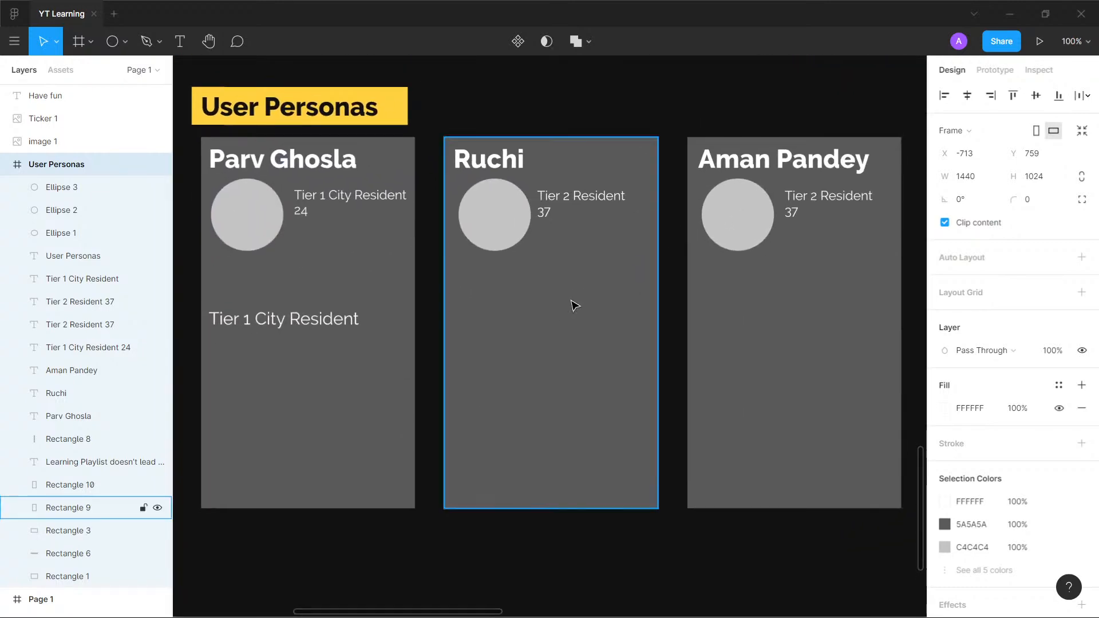
# - Delete the leftover "Learning Playlist doesn't lead anywhere" text together with its grey background bar below the cards
pyautogui.scroll(-4, 573, 304)
pyautogui.click(507, 520)
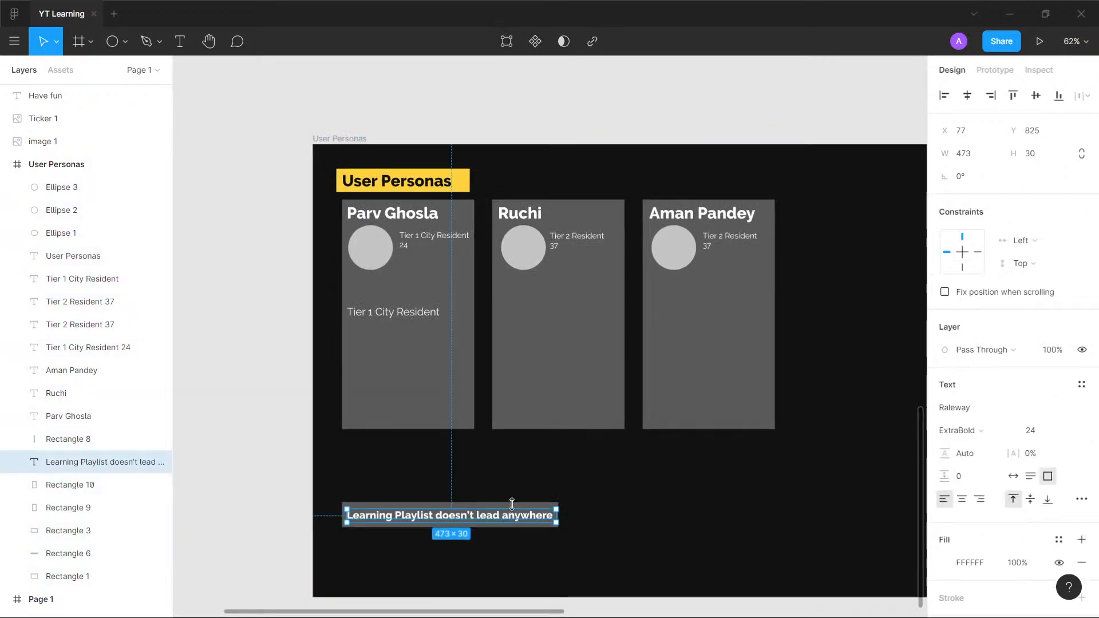
pyautogui.keyDown('shift'); pyautogui.click(522, 508); pyautogui.keyUp('shift')
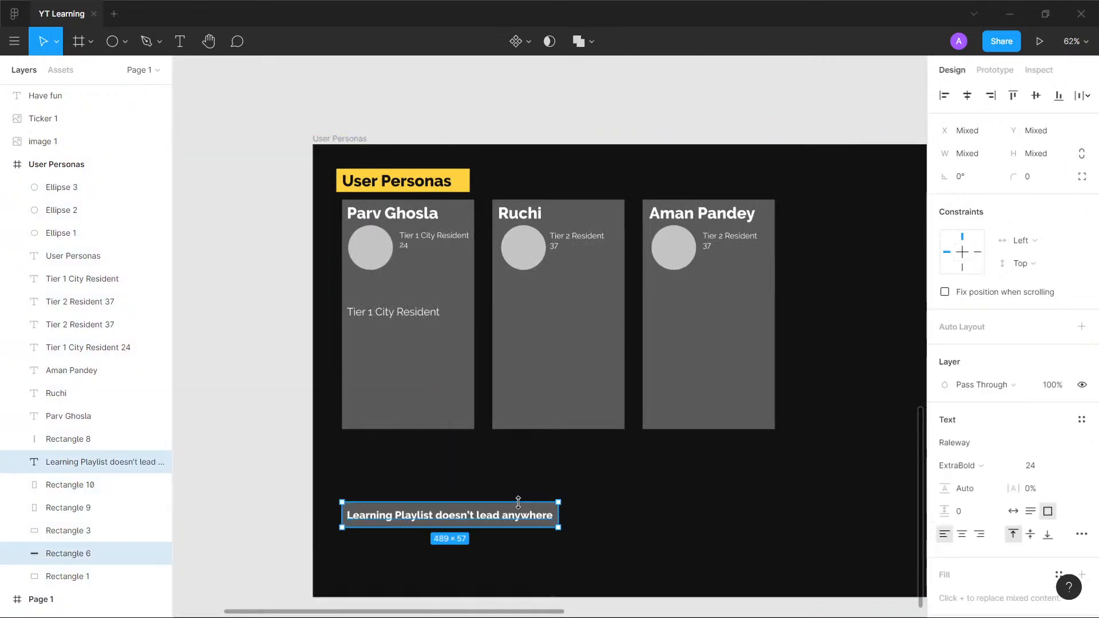
pyautogui.press('Delete')
# - Narrow the "User Personas" heading's text box to about 262 × 41 and duplicate the heading with its yellow bar below the cards
pyautogui.click(419, 189)
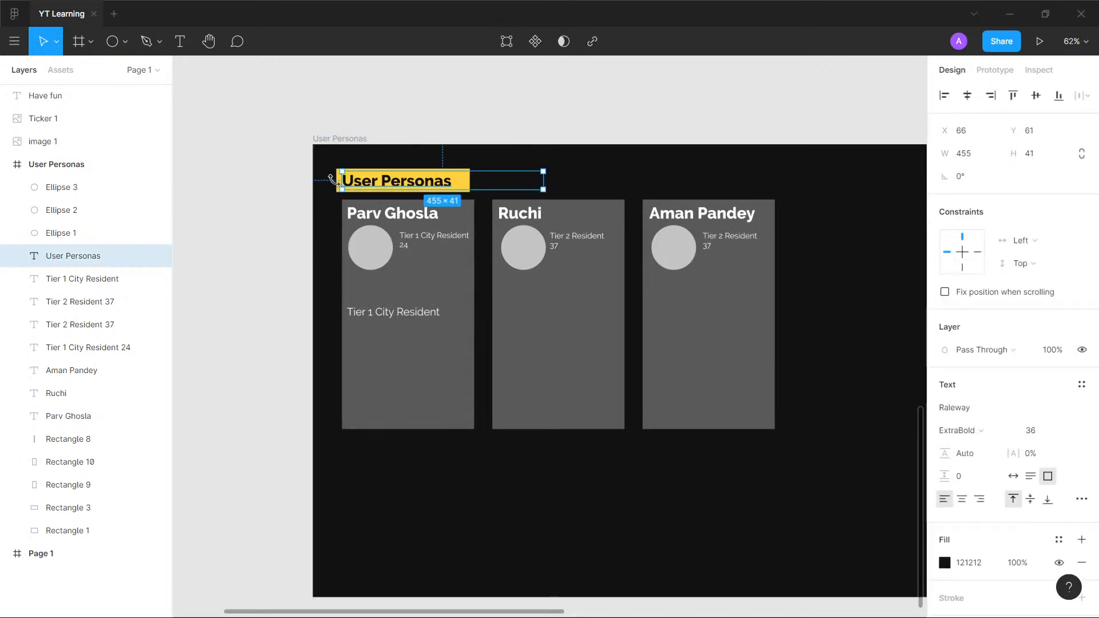
pyautogui.moveTo(543, 181); pyautogui.dragTo(464, 176)
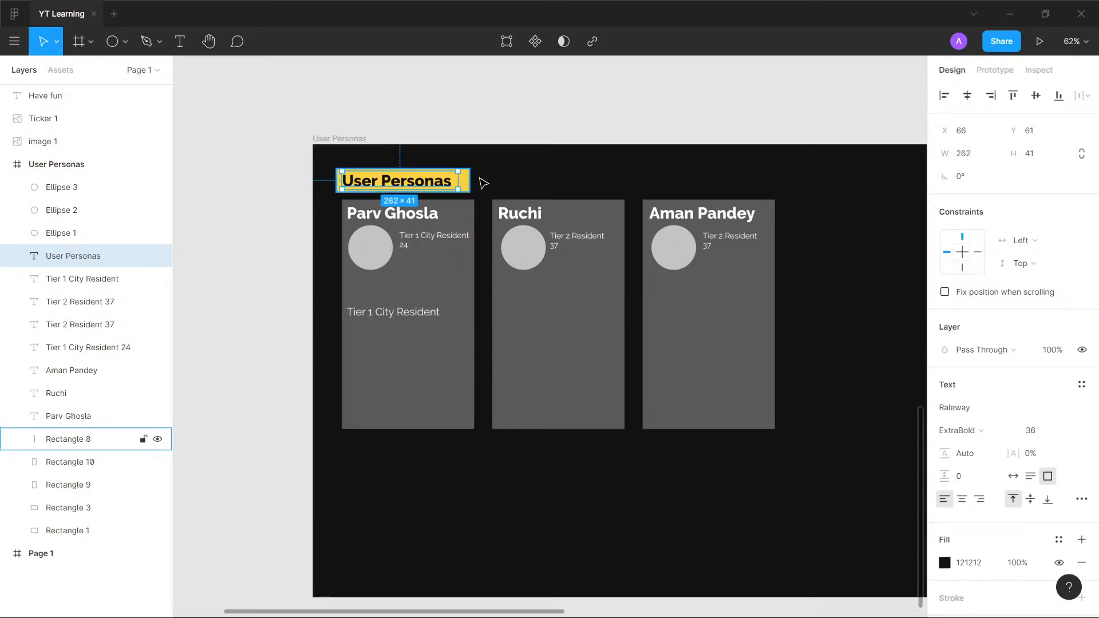
pyautogui.keyDown('shift'); pyautogui.click(466, 181); pyautogui.keyUp('shift')
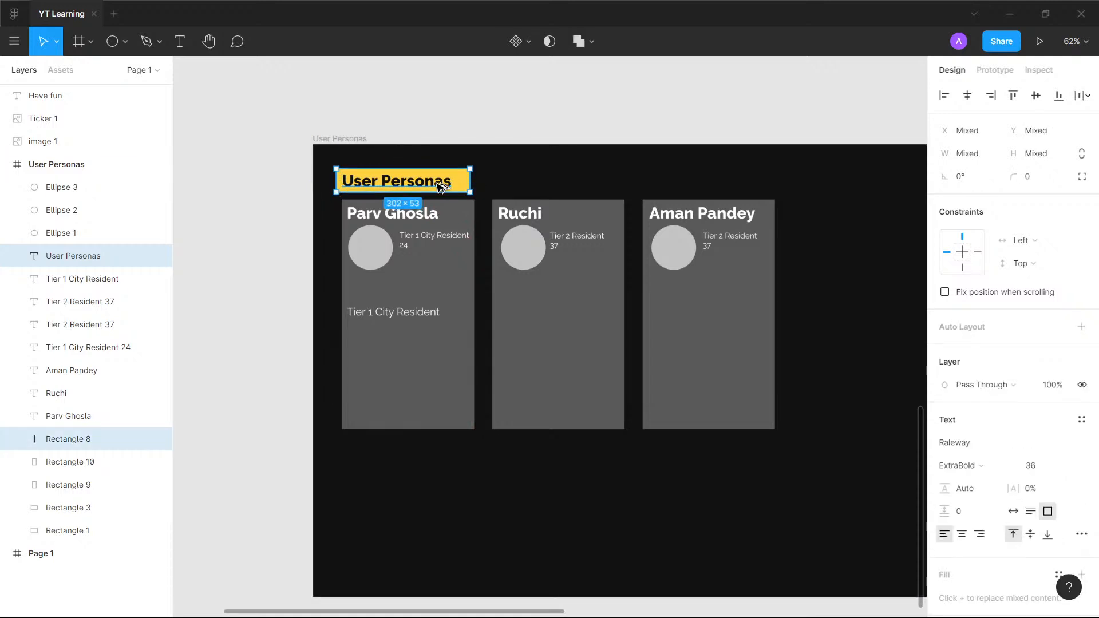
pyautogui.moveTo(416, 210); pyautogui.dragTo(415, 469)
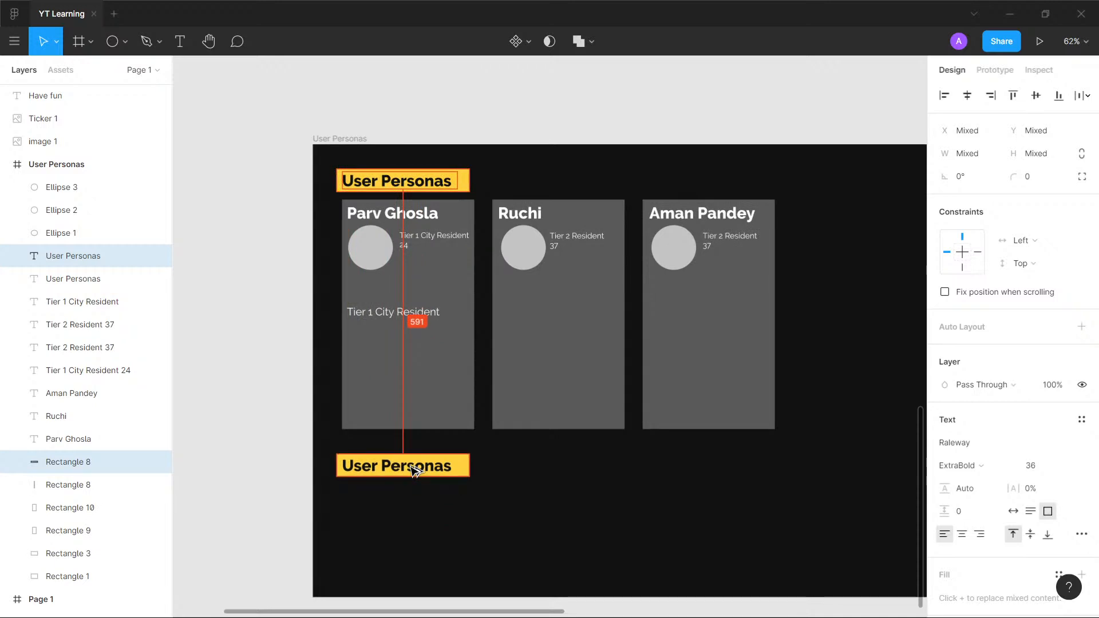
pyautogui.press('Escape')
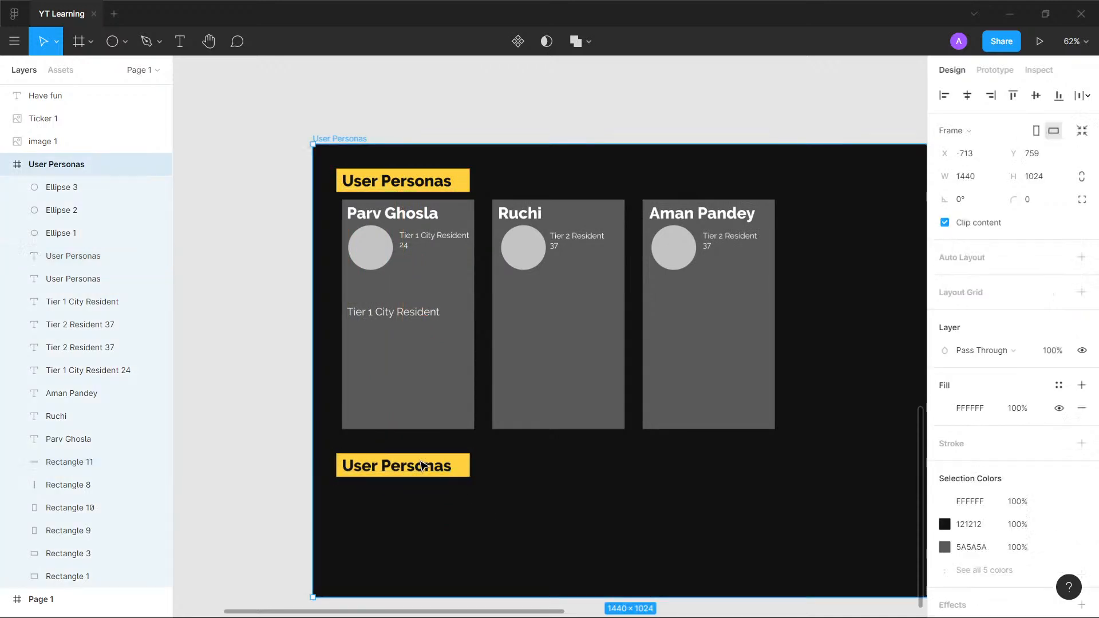
pyautogui.scroll(2, 424, 470)
pyautogui.scroll(-2, 426, 472)
pyautogui.scroll(3, 427, 473)
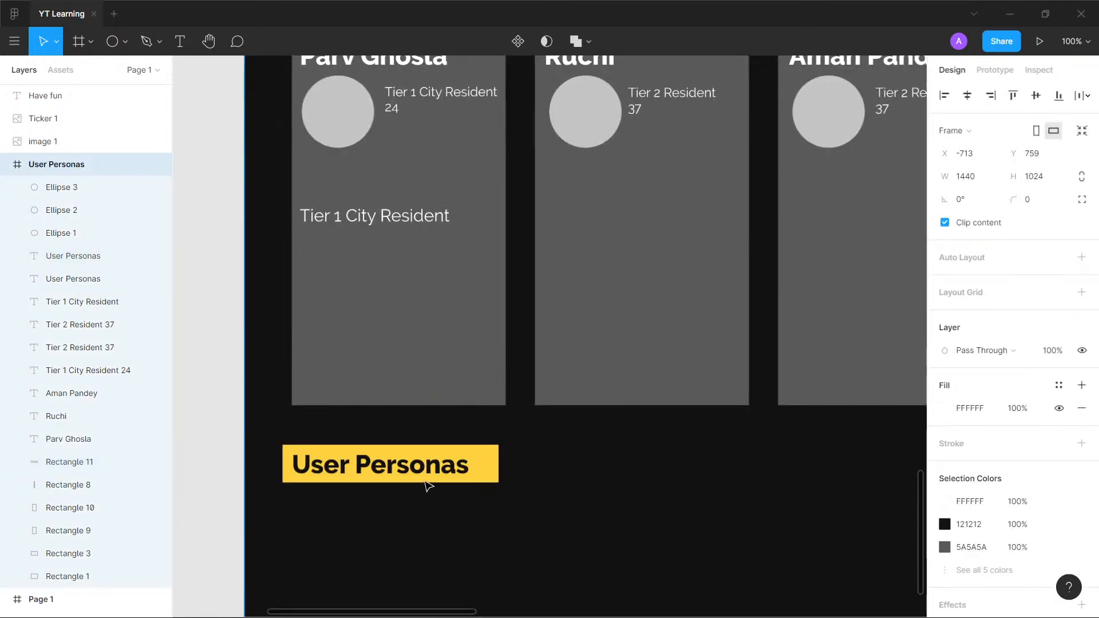
# - Change the duplicated heading below the persona cards to "Learning Goals" and widen its text box to about 274 × 41
pyautogui.moveTo(435, 516); pyautogui.dragTo(346, 463)
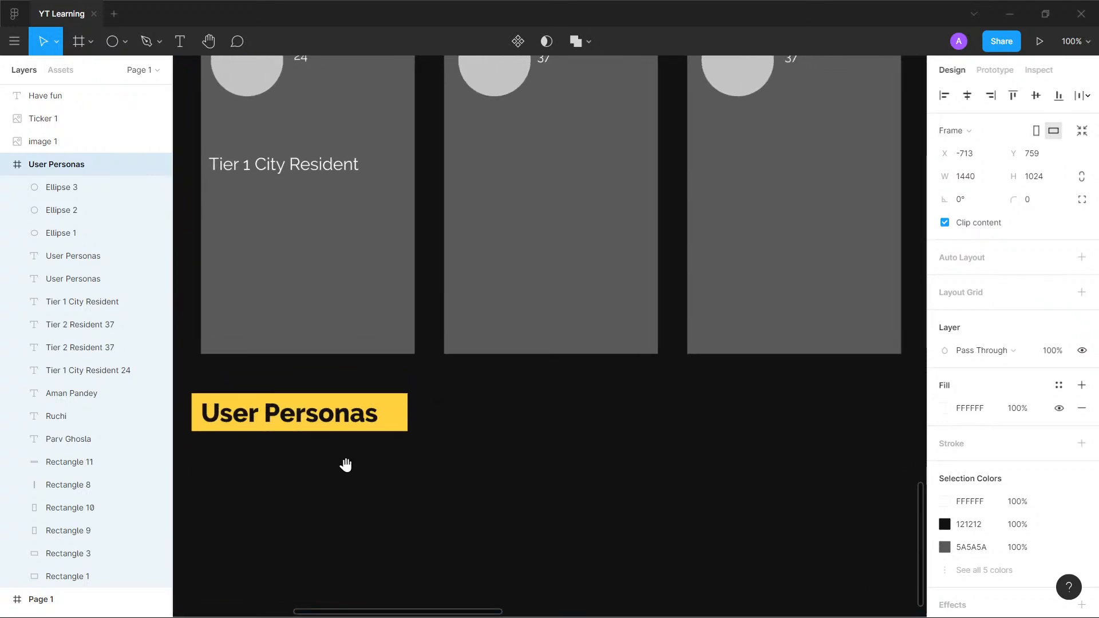
pyautogui.doubleClick(339, 416)
pyautogui.write('Learning Goals')
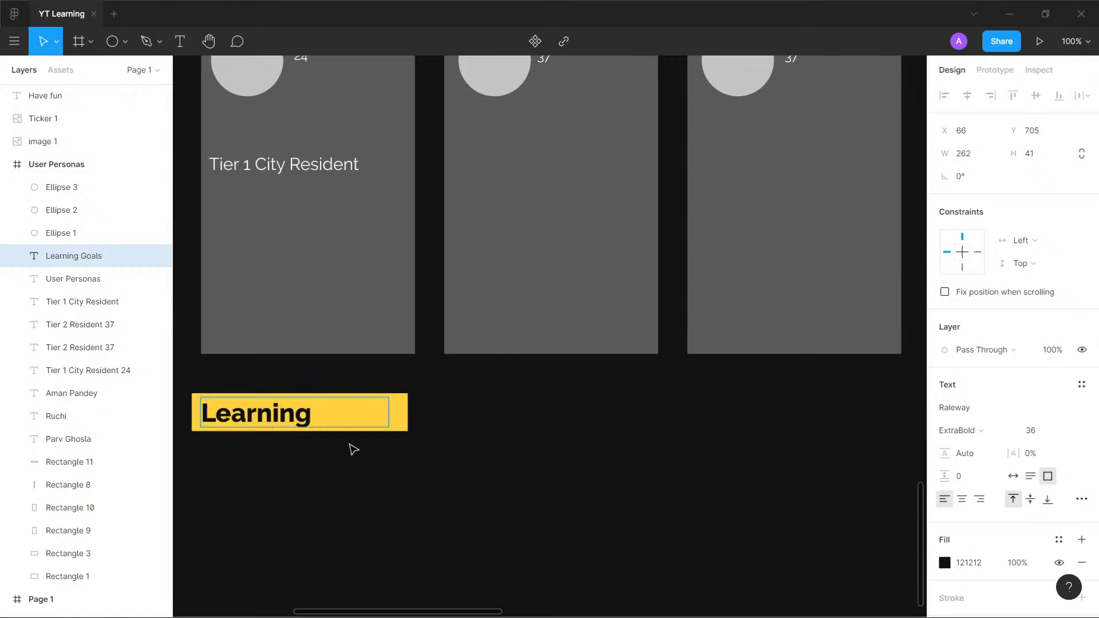
pyautogui.press('Escape')
pyautogui.moveTo(389, 416); pyautogui.dragTo(404, 416)
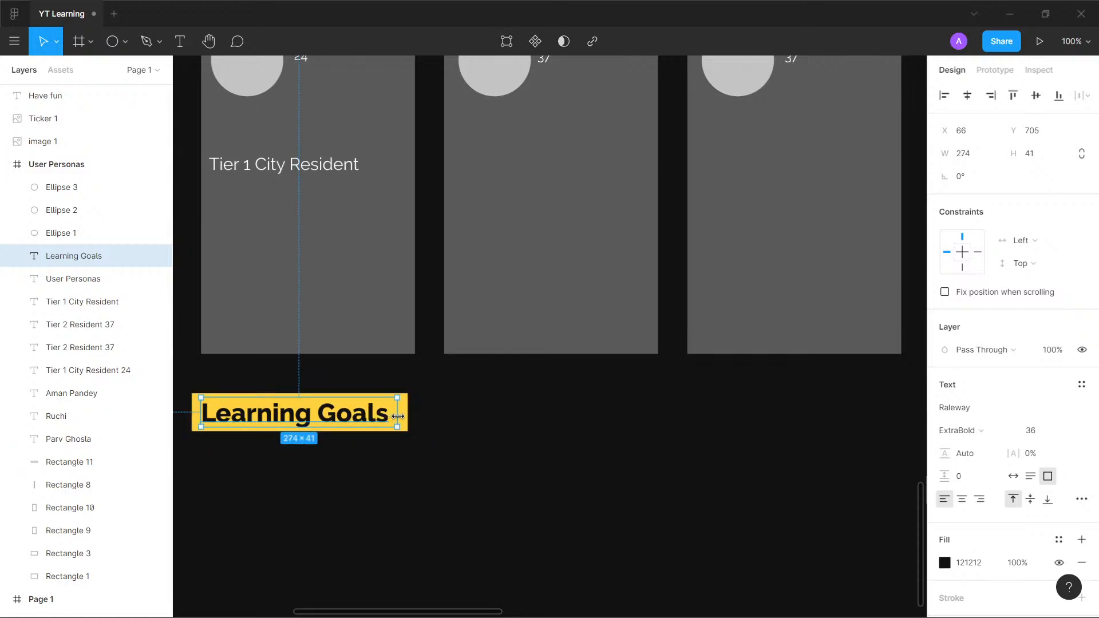
pyautogui.click(448, 422)
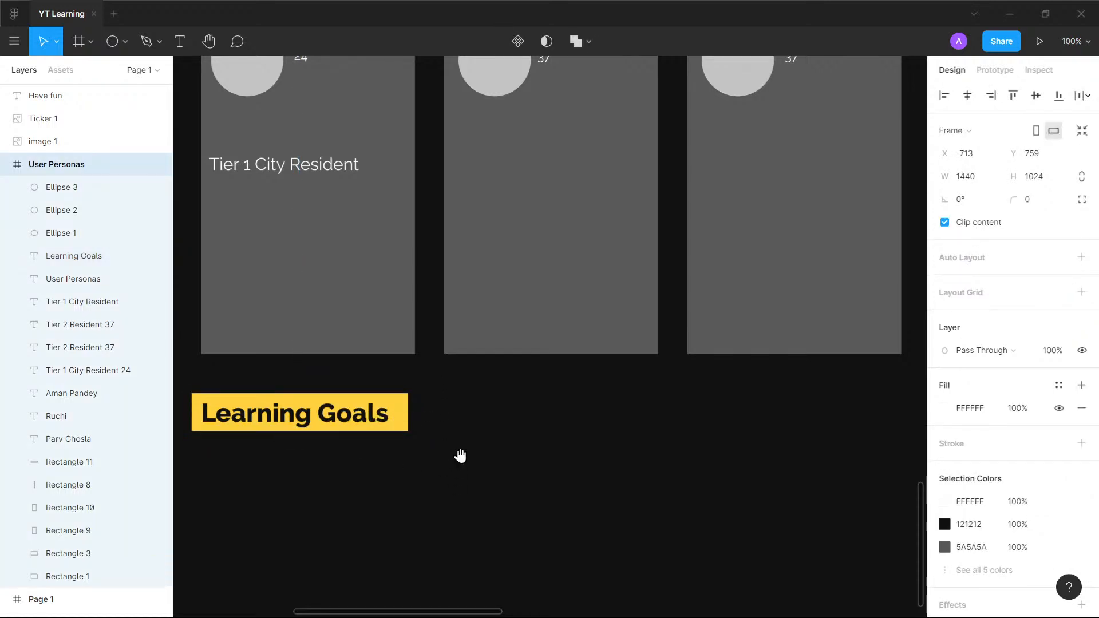
# - Draw a circle about 172 × 172 below the Learning Goals heading and fill it with the heading bar's yellow, FFD23F
pyautogui.scroll(-1, 459, 458)
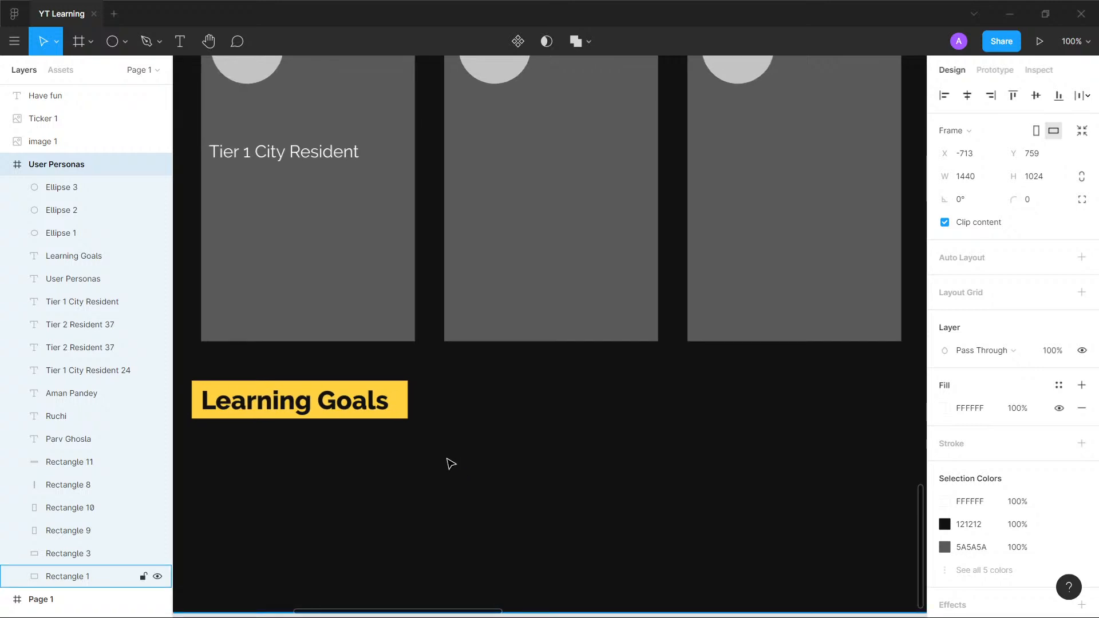
pyautogui.press('o')
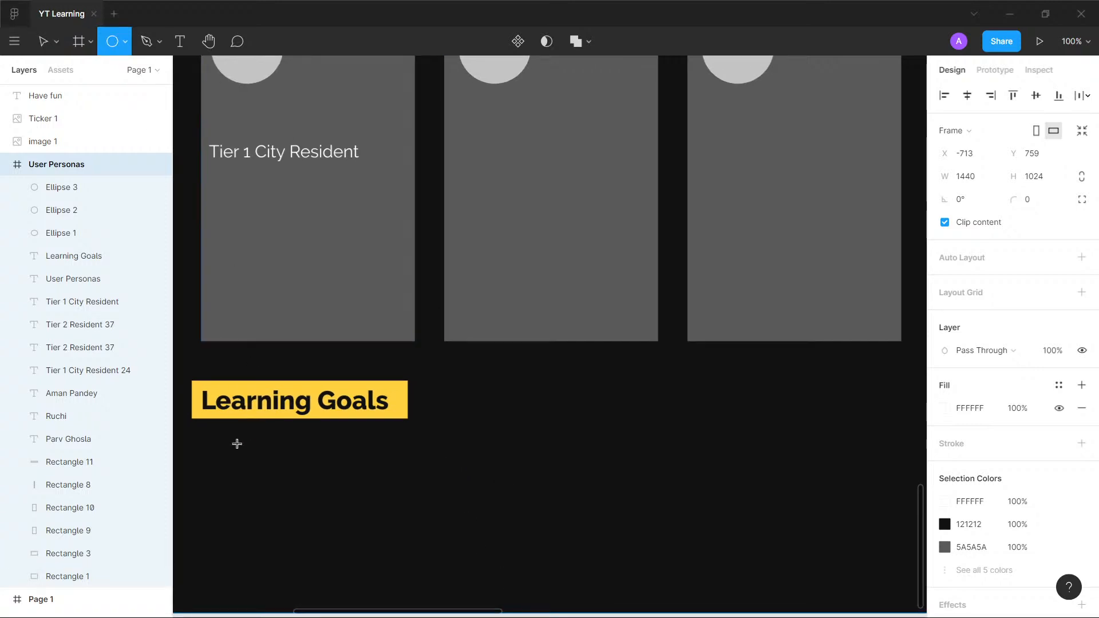
pyautogui.moveTo(236, 444); pyautogui.dragTo(360, 566)
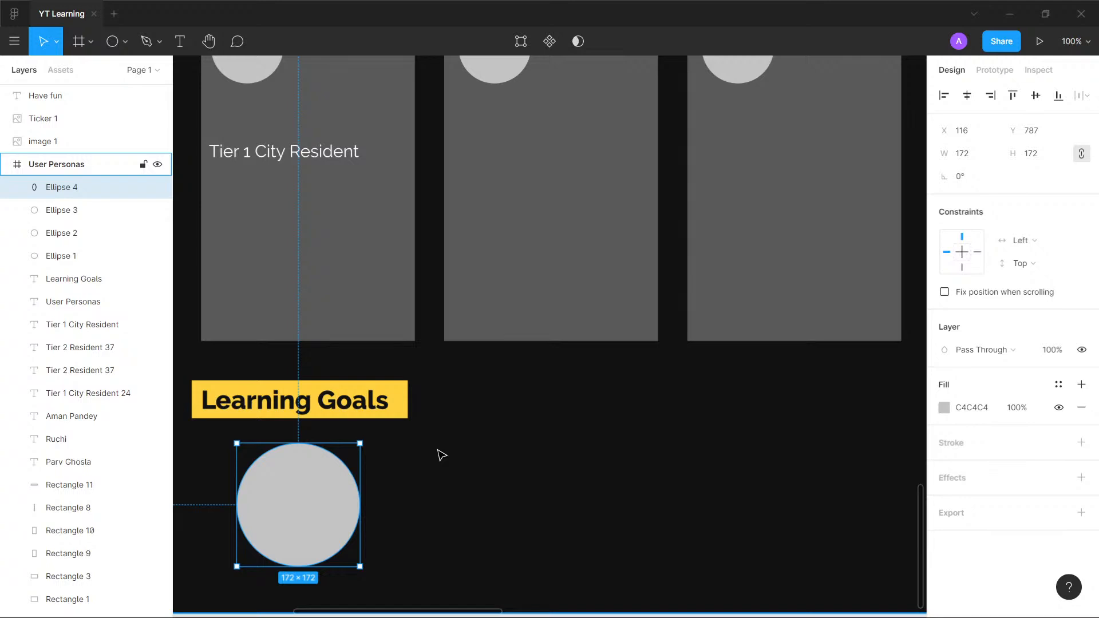
pyautogui.click(405, 404)
pyautogui.press('Escape')
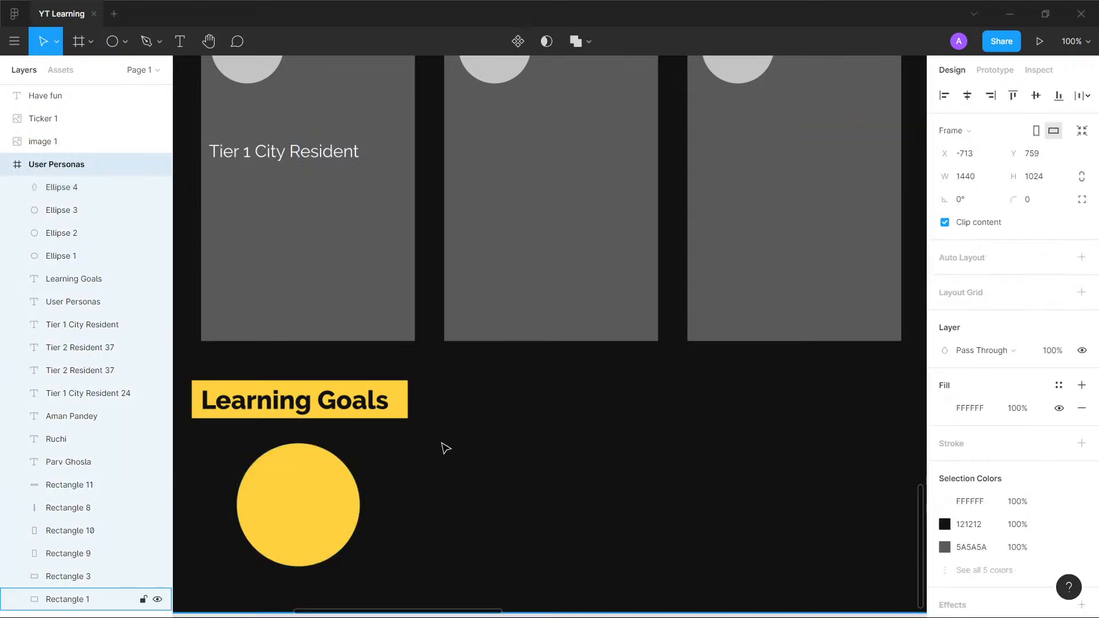
pyautogui.press('alt')
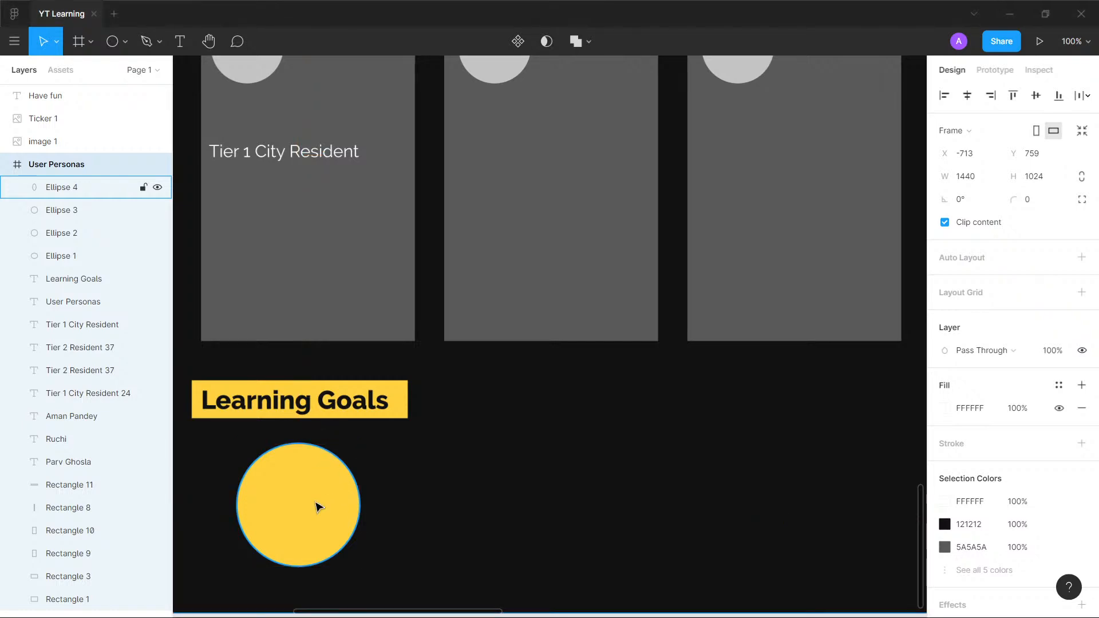
pyautogui.moveTo(316, 505); pyautogui.dragTo(522, 508)
pyautogui.hotkey('ctrl', 'z')
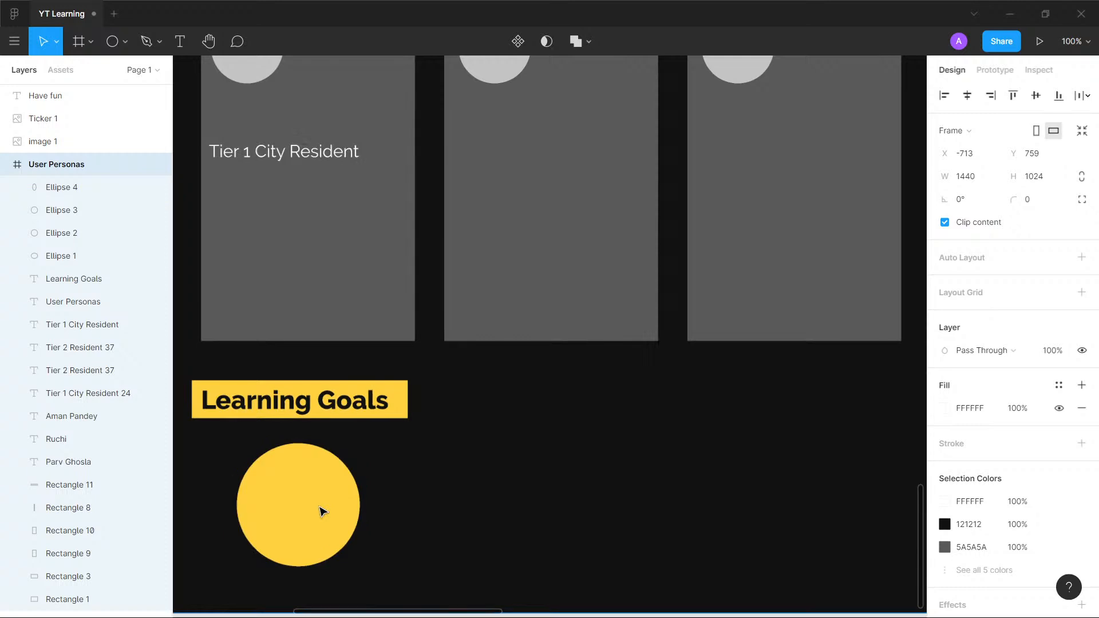
# - Duplicate the yellow circle to its right at about X 370, Y 787 and fill the copy with EE4266
pyautogui.click(300, 506)
pyautogui.moveTo(299, 507); pyautogui.dragTo(483, 508)
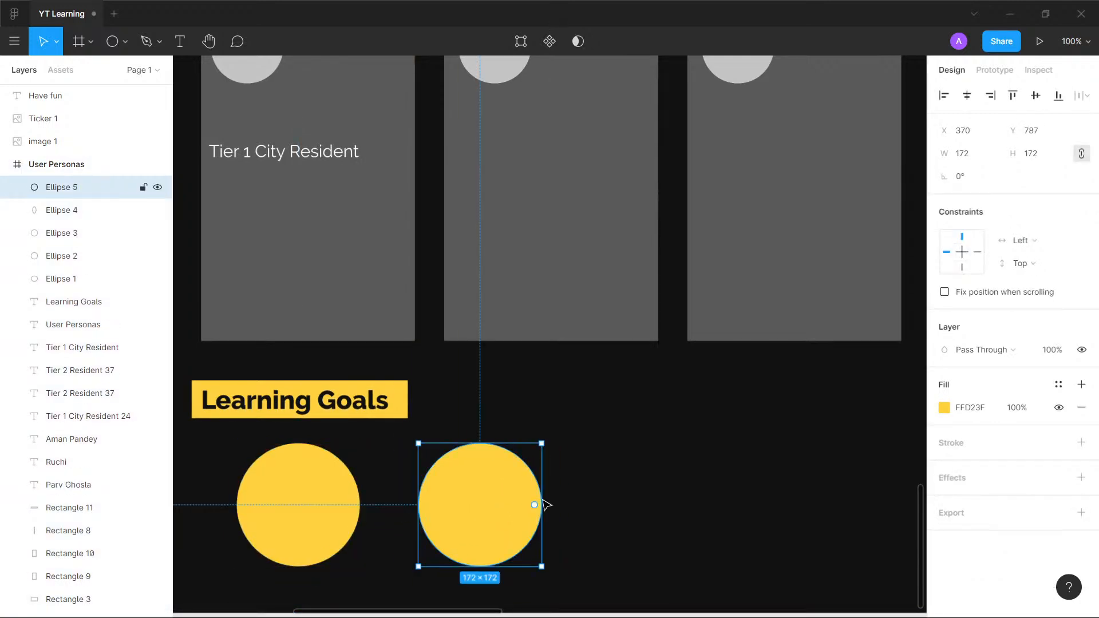
pyautogui.click(981, 409)
pyautogui.write('EE4266')
pyautogui.press('Return')
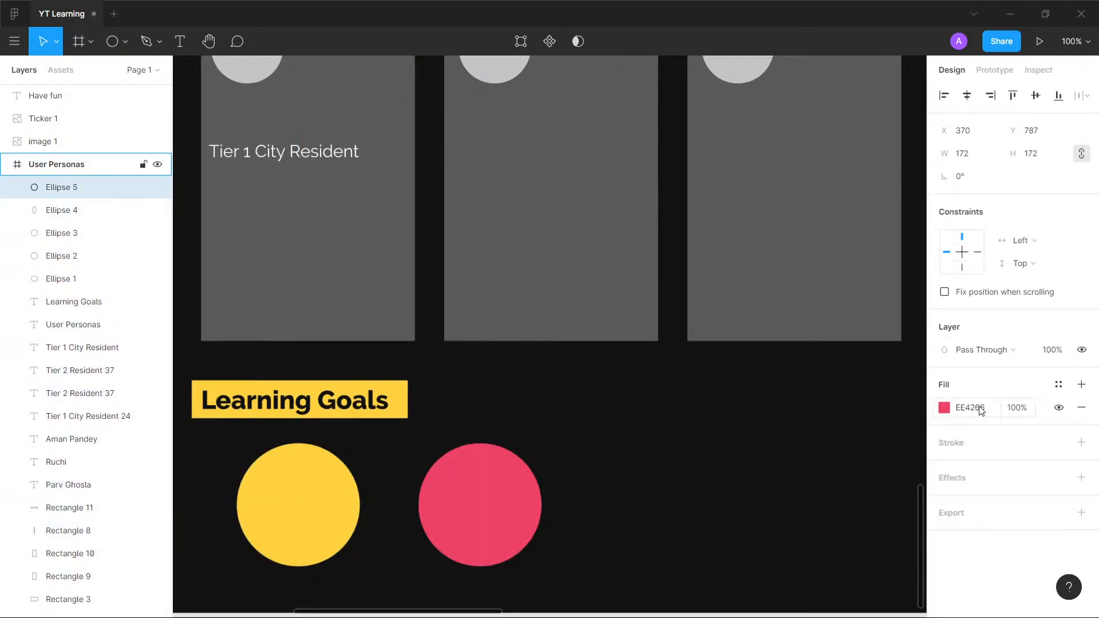
pyautogui.click(578, 383)
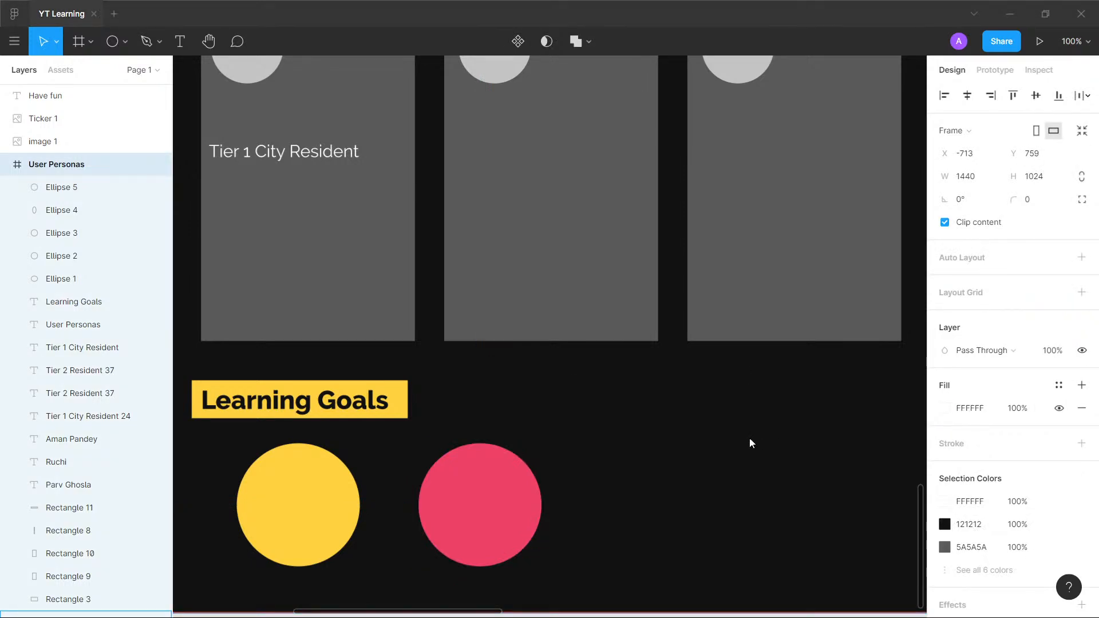
pyautogui.click(498, 513)
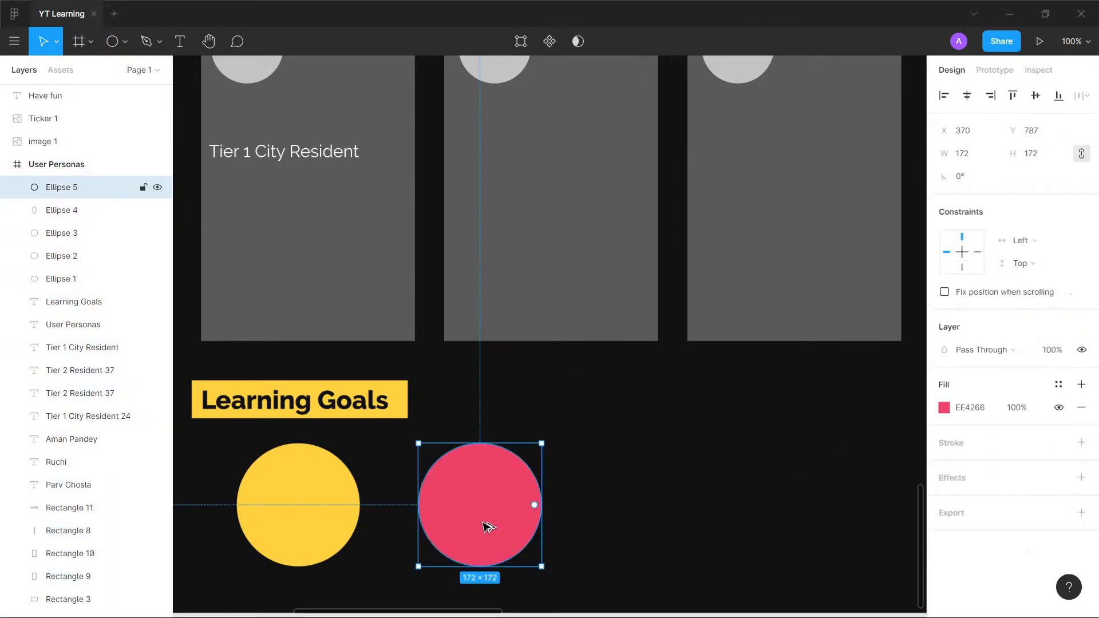
pyautogui.moveTo(486, 525); pyautogui.dragTo(669, 544)
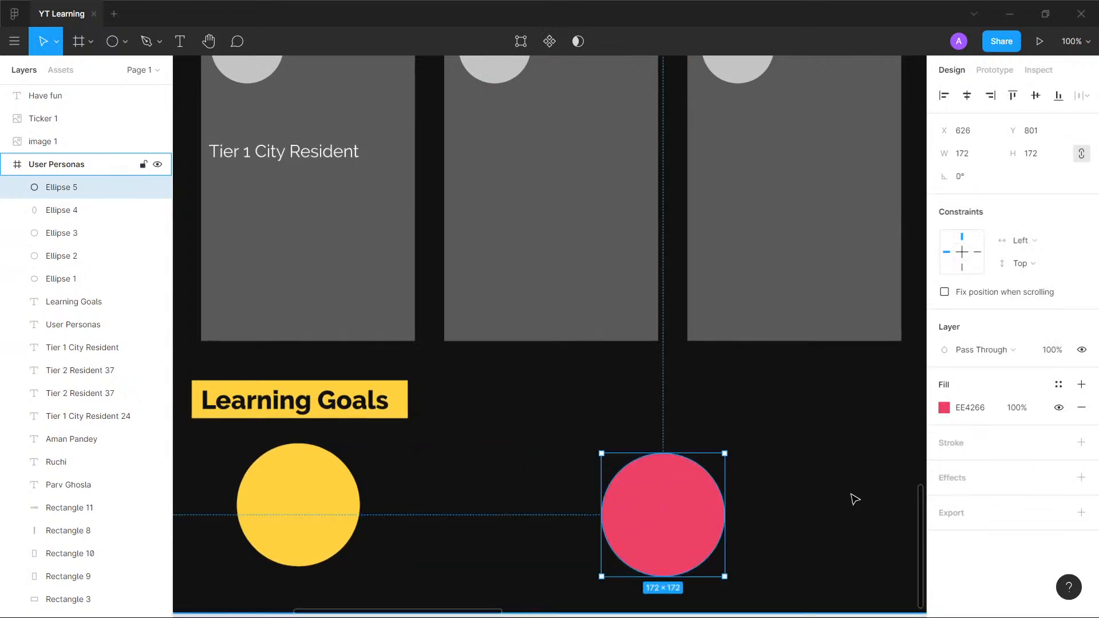
pyautogui.hotkey('ctrl', 'z')
# - Duplicate the pink circle to its right at about X 624, Y 787 and fill the copy with 3BCEAC
pyautogui.moveTo(484, 521); pyautogui.dragTo(653, 535)
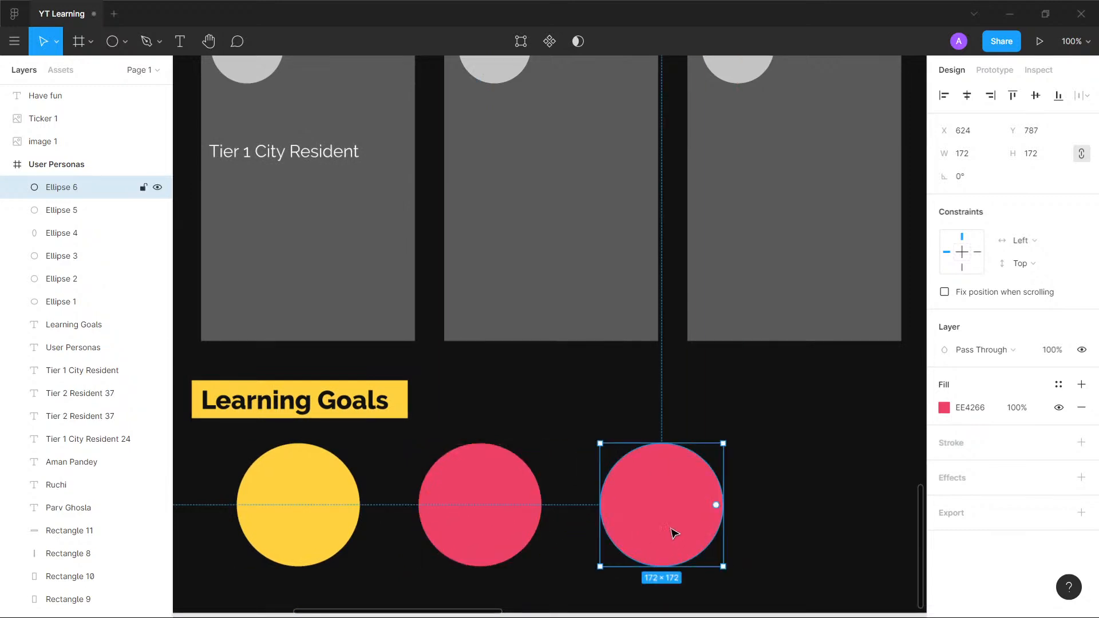
pyautogui.click(962, 408)
pyautogui.write('3BCEAC')
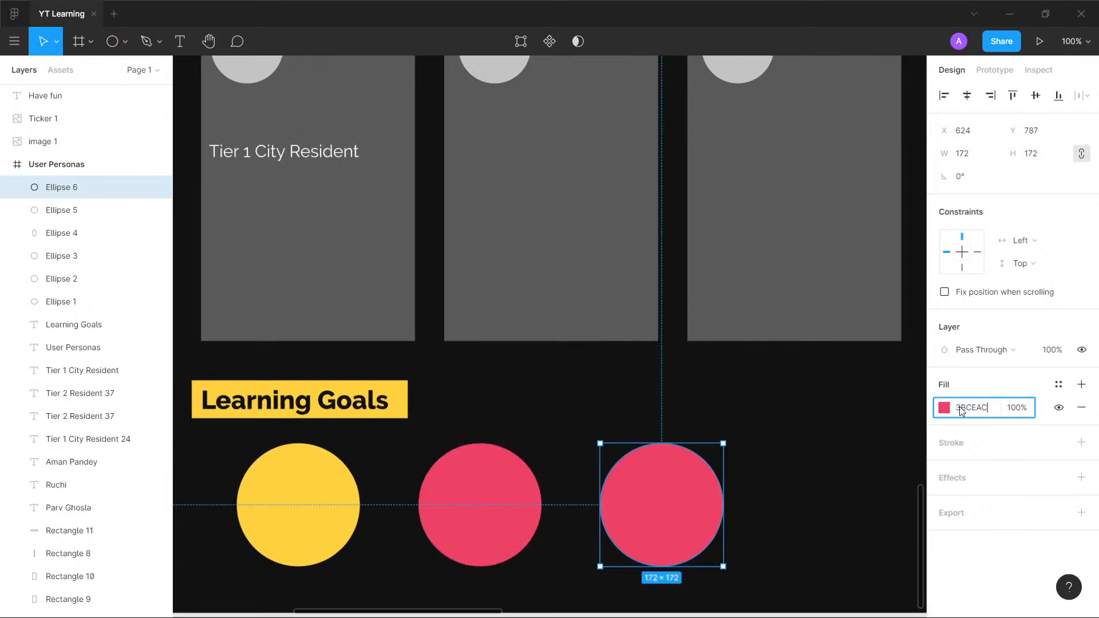
pyautogui.press('Return')
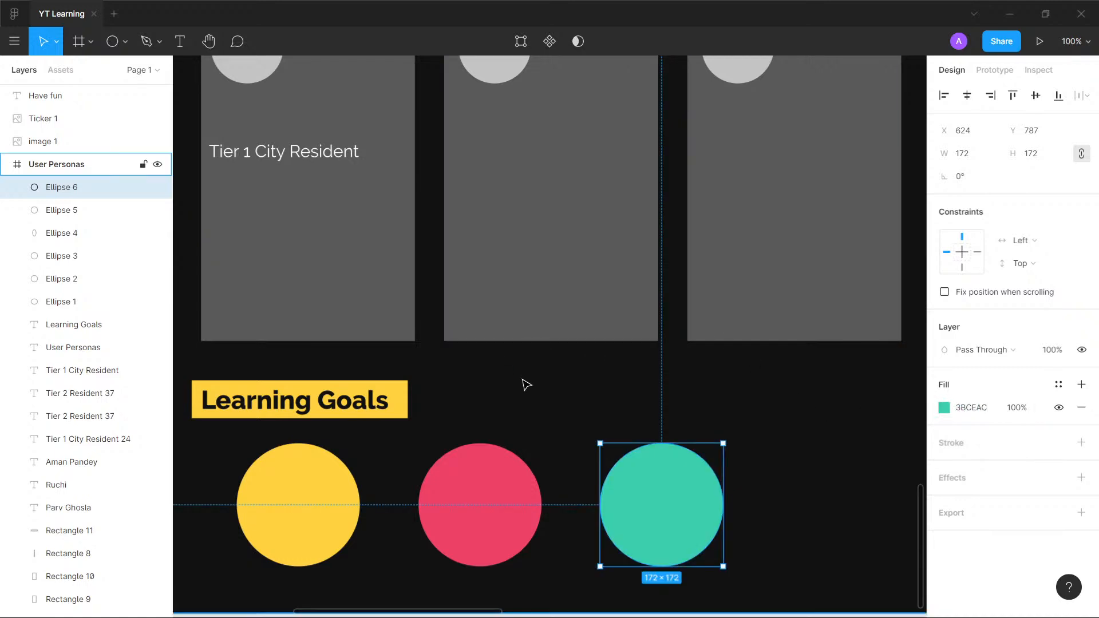
pyautogui.click(526, 384)
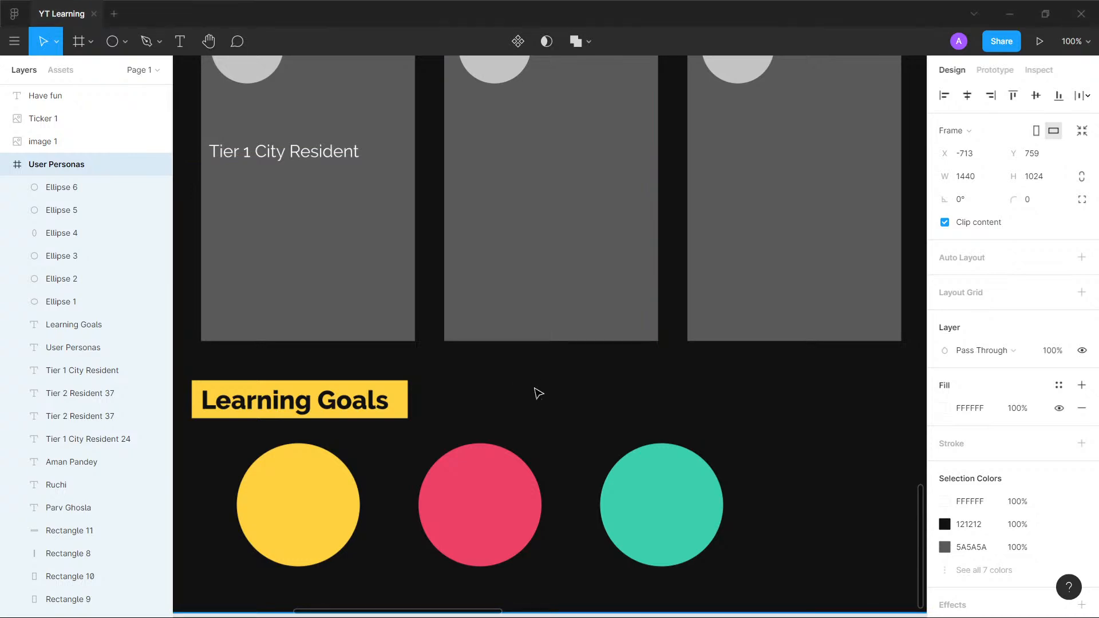
# - Fill the grey avatar circles on all three persona cards with 3BCEAC, sampled from the teal Learning Goals circle
pyautogui.scroll(3, 441, 309)
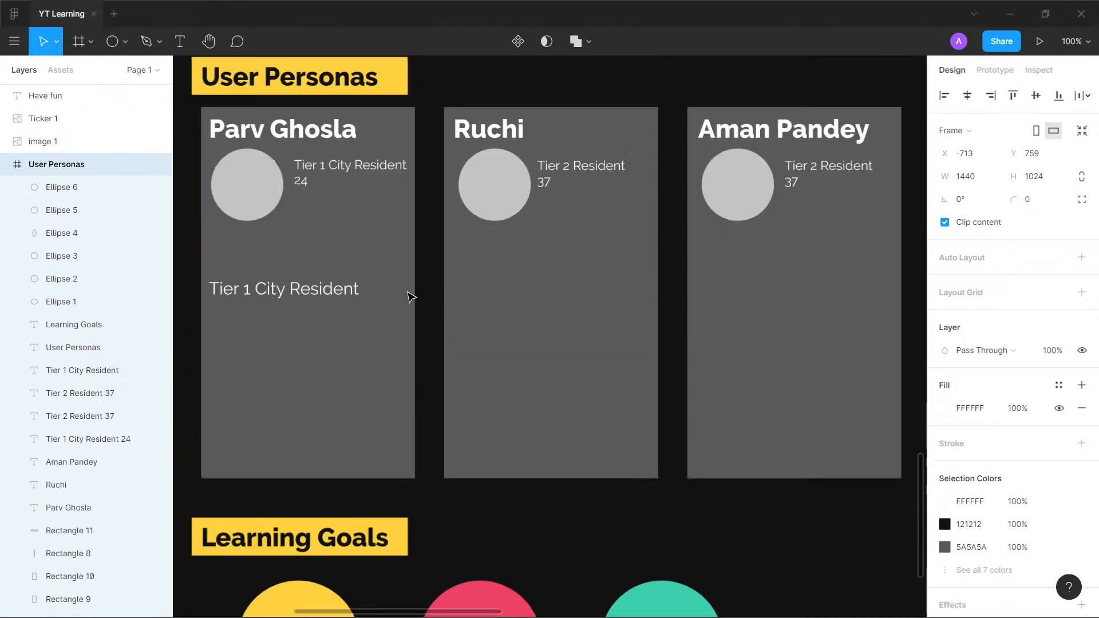
pyautogui.click(236, 184)
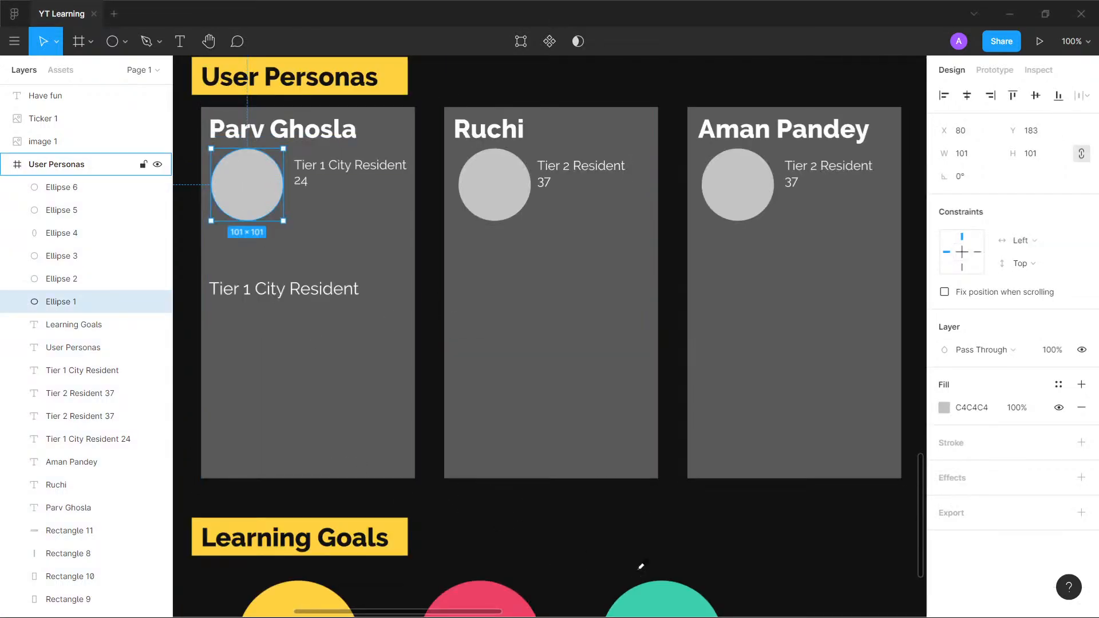
pyautogui.click(652, 596)
pyautogui.click(486, 182)
pyautogui.press('i')
pyautogui.click(692, 595)
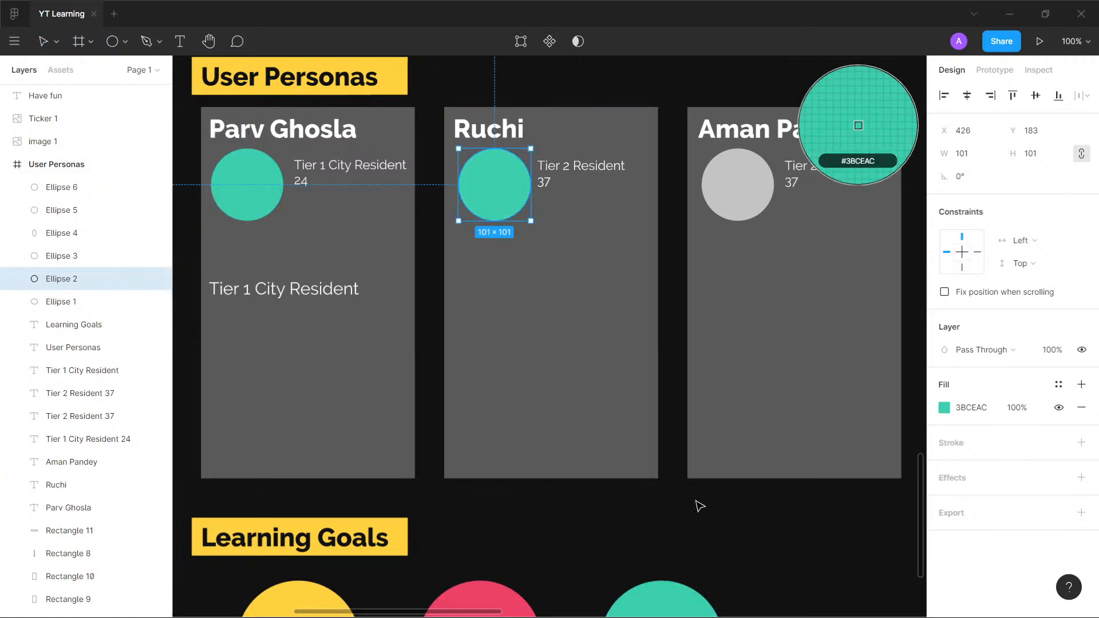
pyautogui.click(738, 185)
pyautogui.press('i')
pyautogui.click(659, 594)
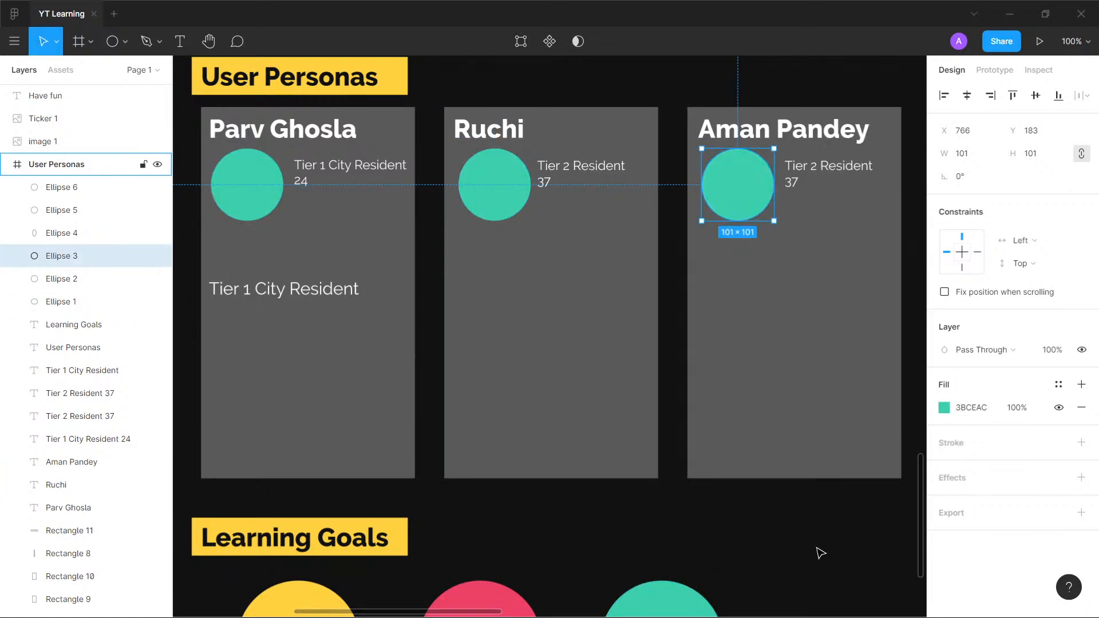
pyautogui.click(786, 543)
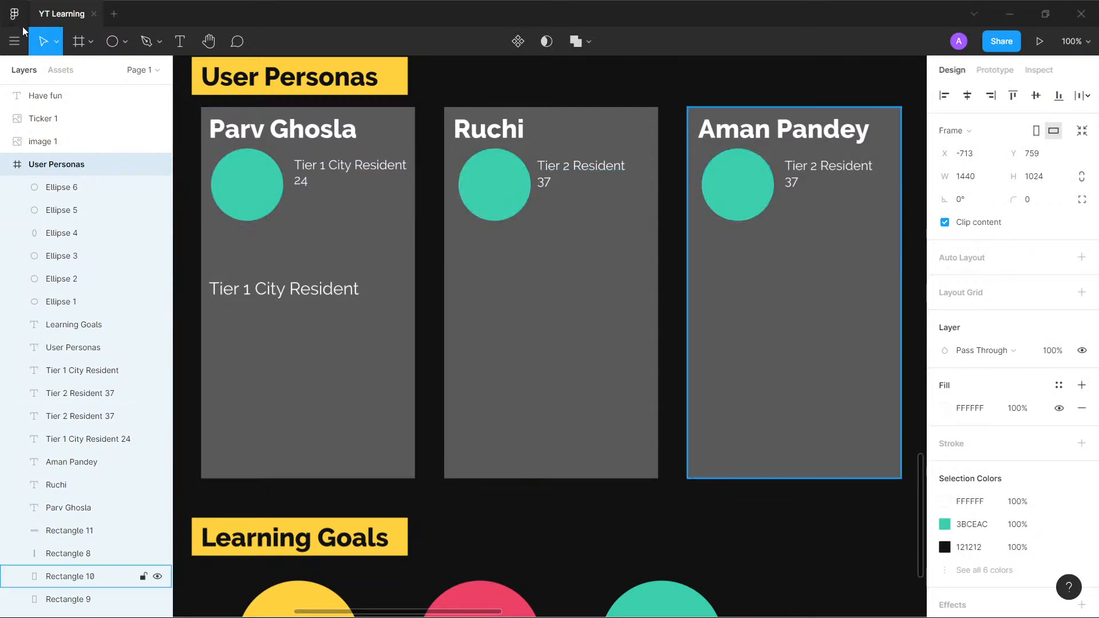
pyautogui.click(17, 42)
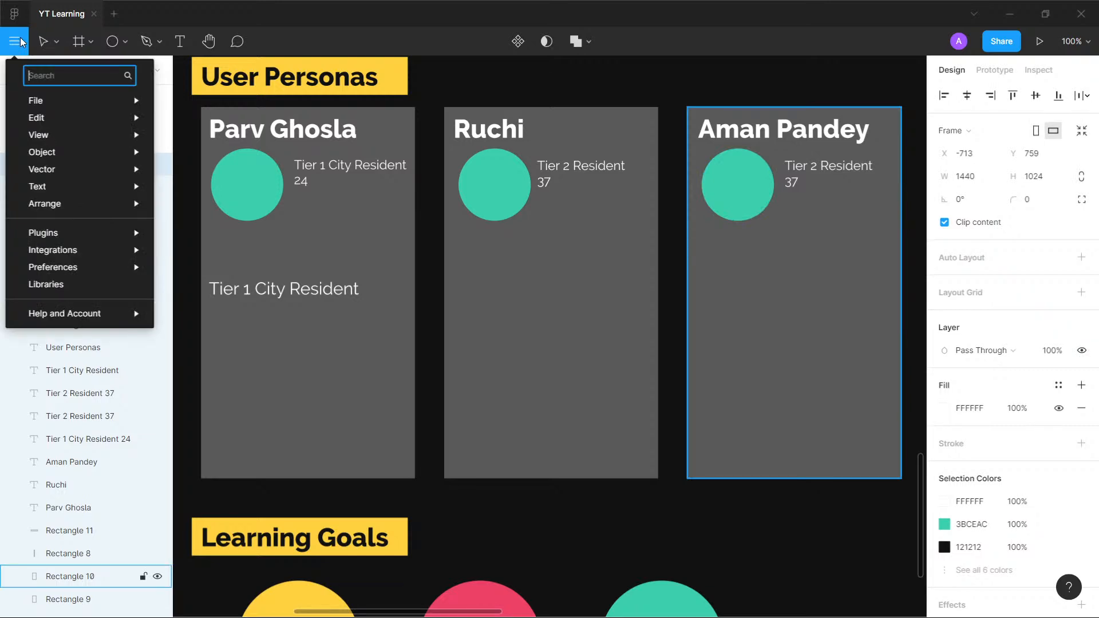
pyautogui.write('imag')
pyautogui.press('BackSpace')
pyautogui.press('BackSpace')
pyautogui.press('BackSpace')
pyautogui.press('BackSpace')
# - Browse the trending plugins in the Figma Community for one that can supply avatar images
pyautogui.click(7, 7)
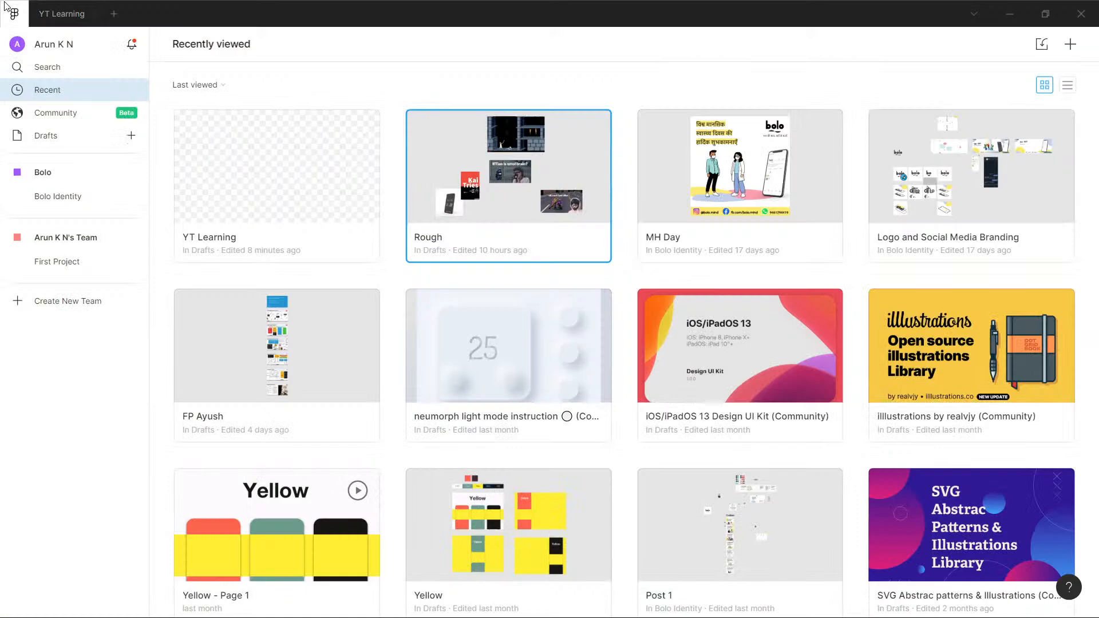
pyautogui.click(55, 112)
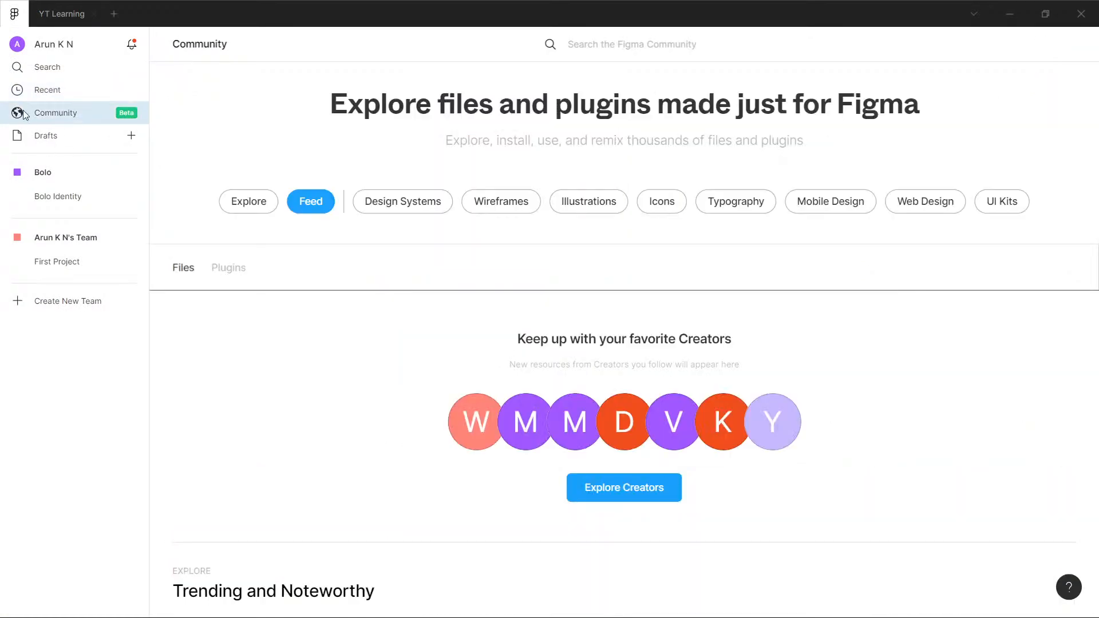
pyautogui.scroll(-3, 344, 280)
pyautogui.scroll(-10, 342, 268)
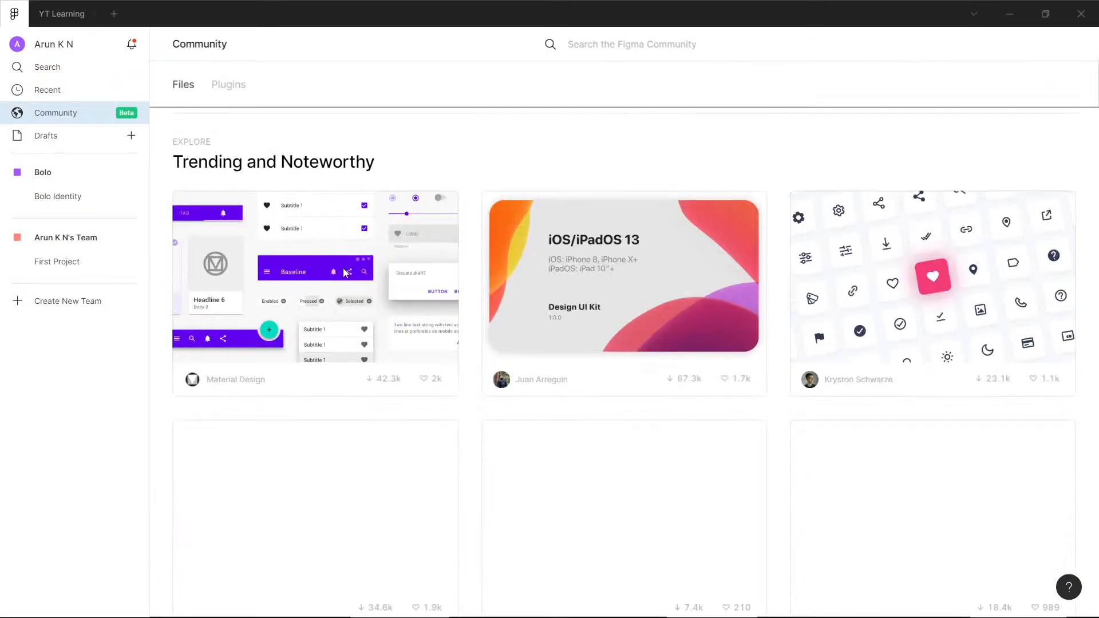
pyautogui.scroll(3, 311, 274)
pyautogui.scroll(-2, 311, 270)
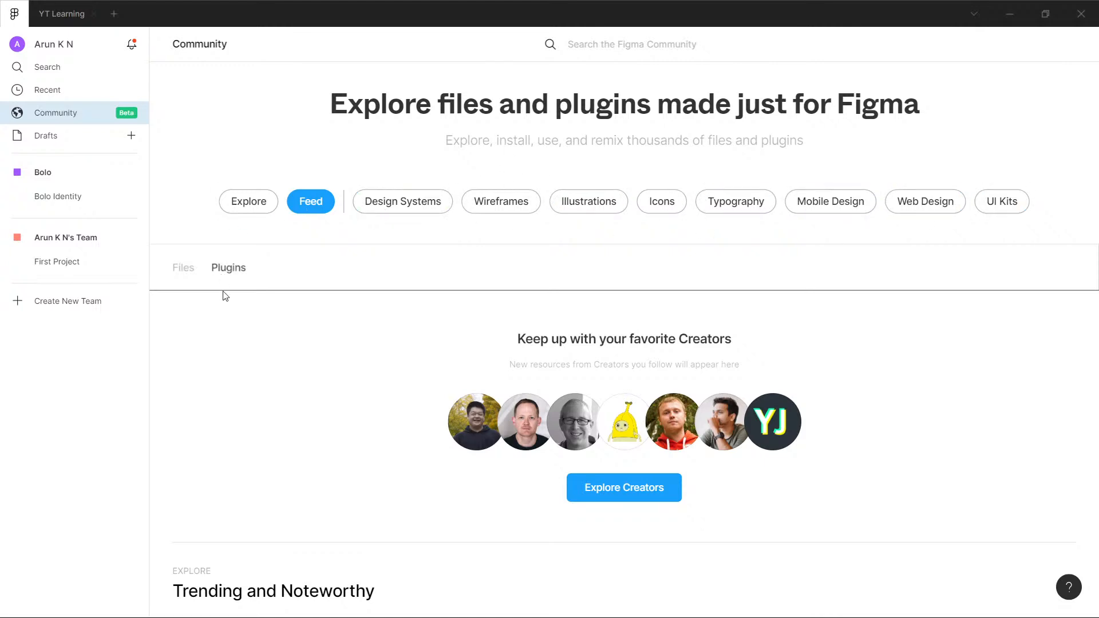
pyautogui.scroll(-3, 225, 295)
pyautogui.scroll(-6, 222, 310)
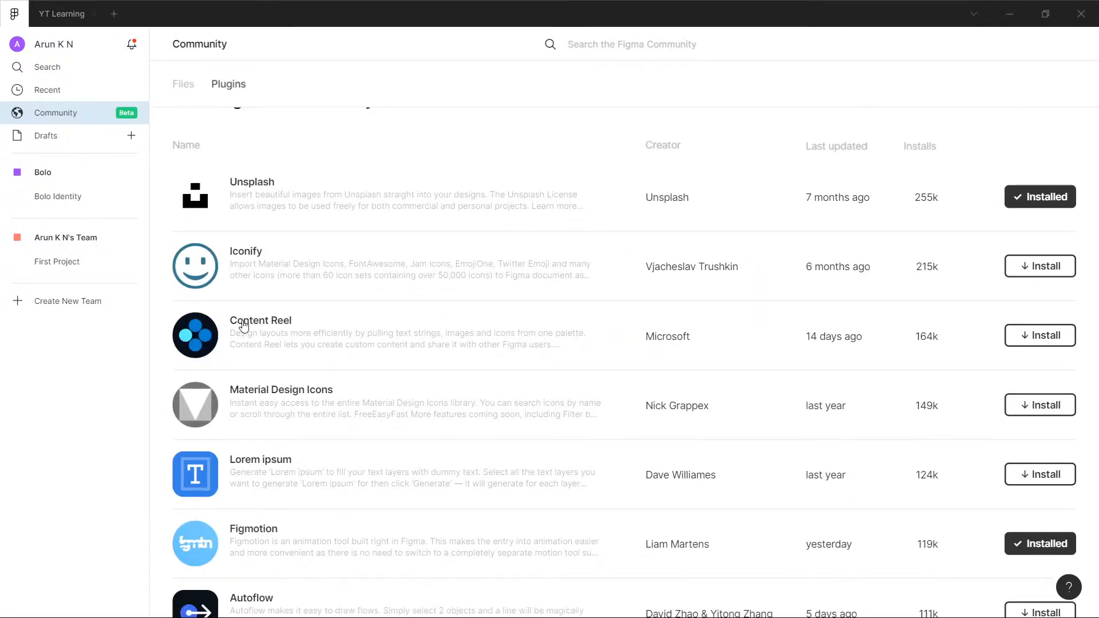
pyautogui.scroll(-5, 243, 325)
pyautogui.scroll(-1, 416, 365)
pyautogui.scroll(-3, 417, 365)
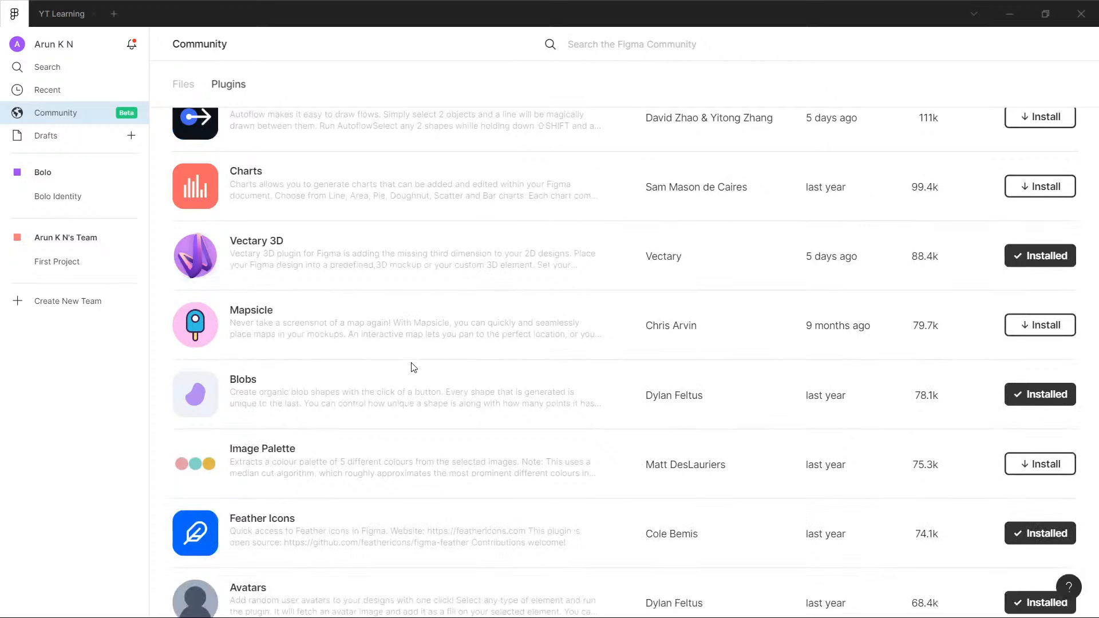
pyautogui.scroll(-4, 411, 368)
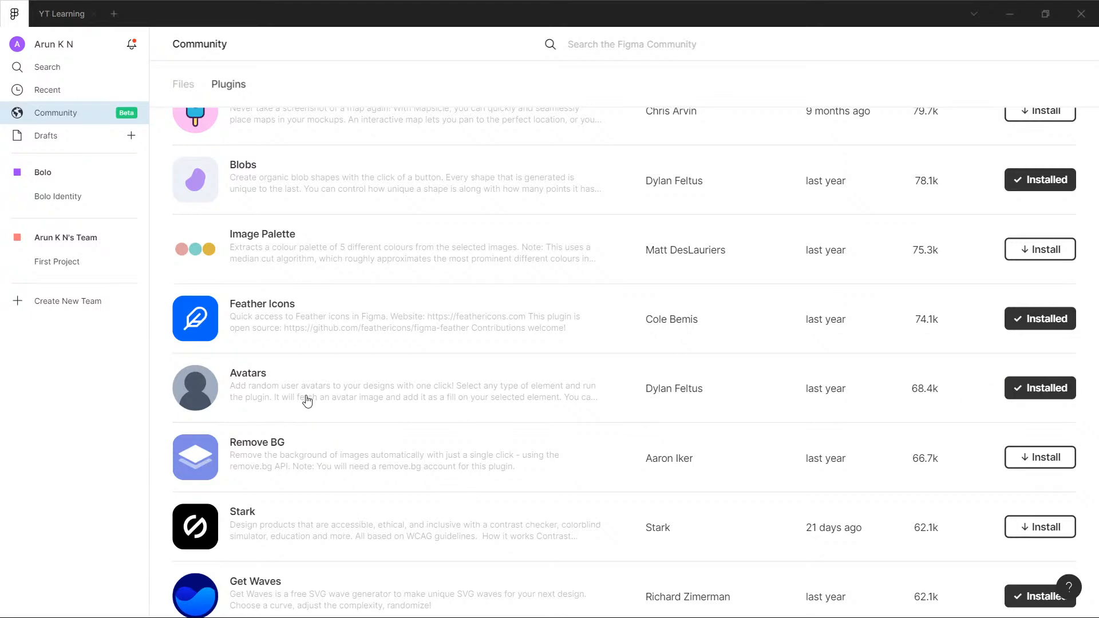
pyautogui.scroll(-5, 238, 383)
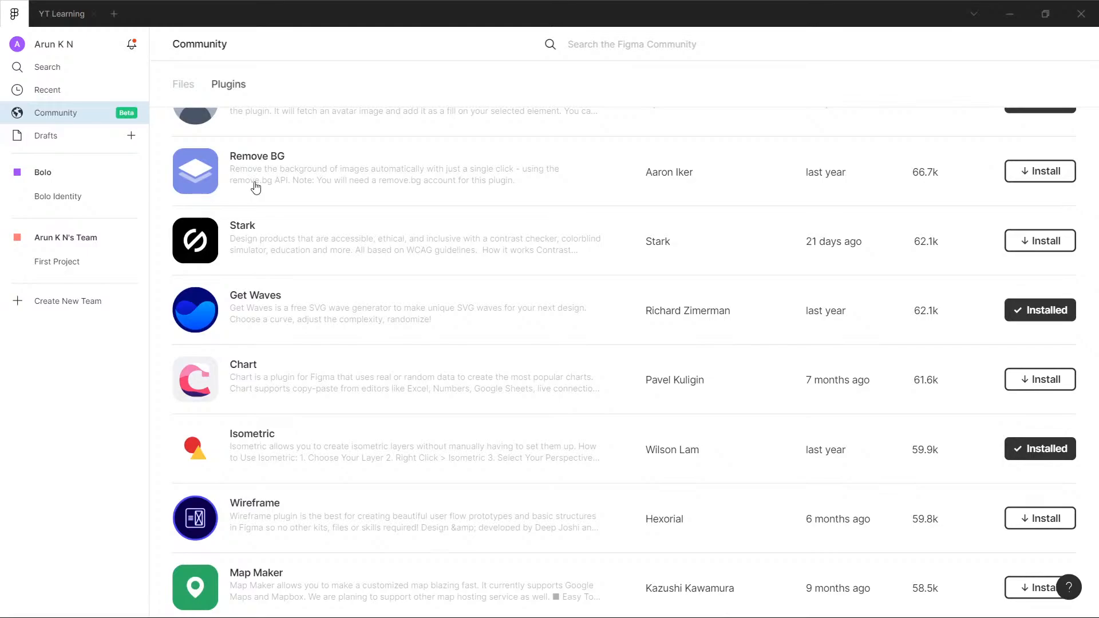
pyautogui.scroll(-1, 256, 188)
# - Return to the YT Learning file and run the Avatars plugin with the User Personas frame selected
pyautogui.click(61, 14)
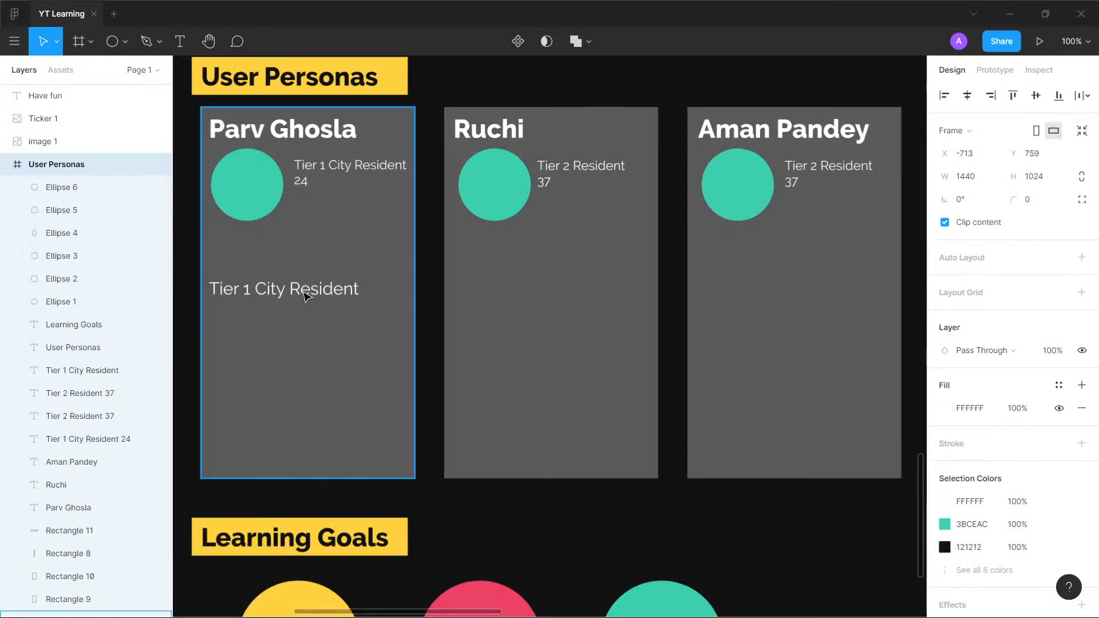
pyautogui.hotkey('ctrl', '/')
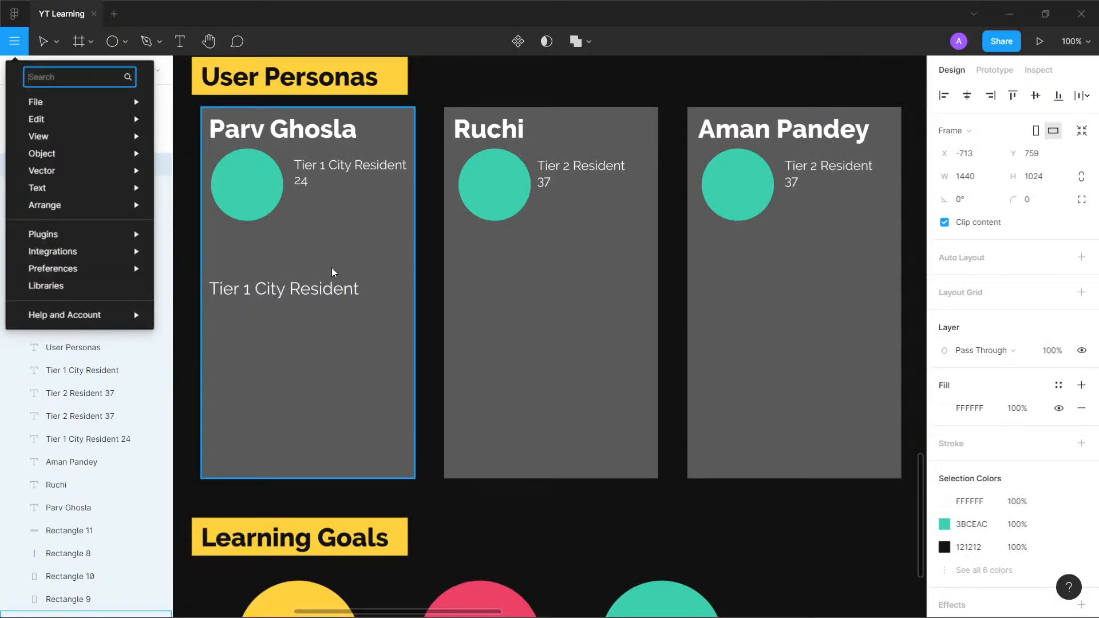
pyautogui.write('avata')
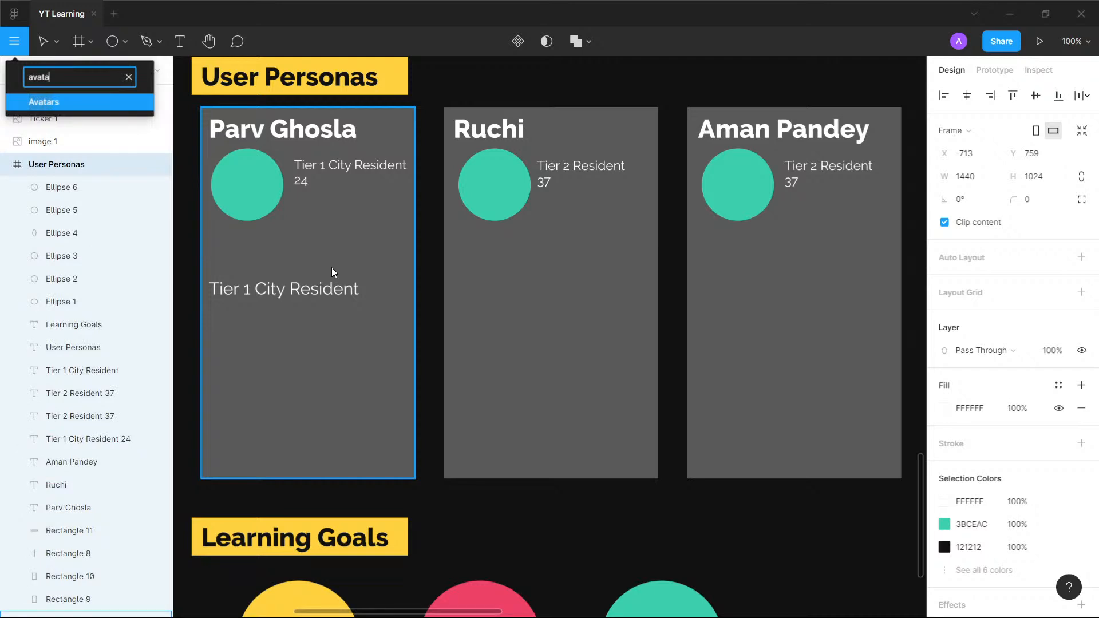
pyautogui.click(85, 103)
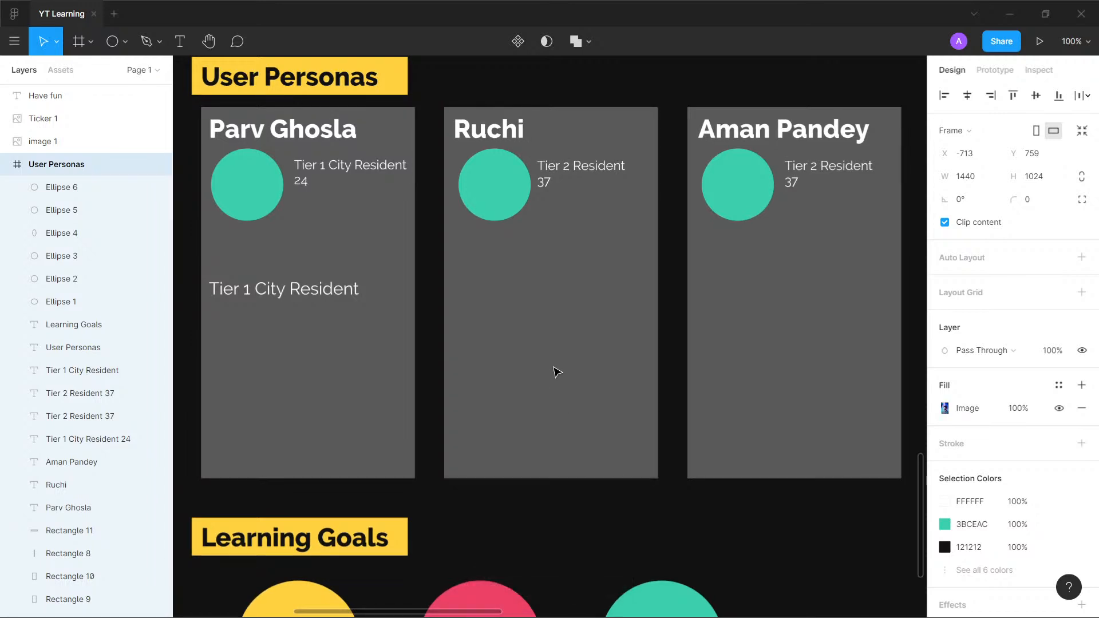
pyautogui.press('alt')
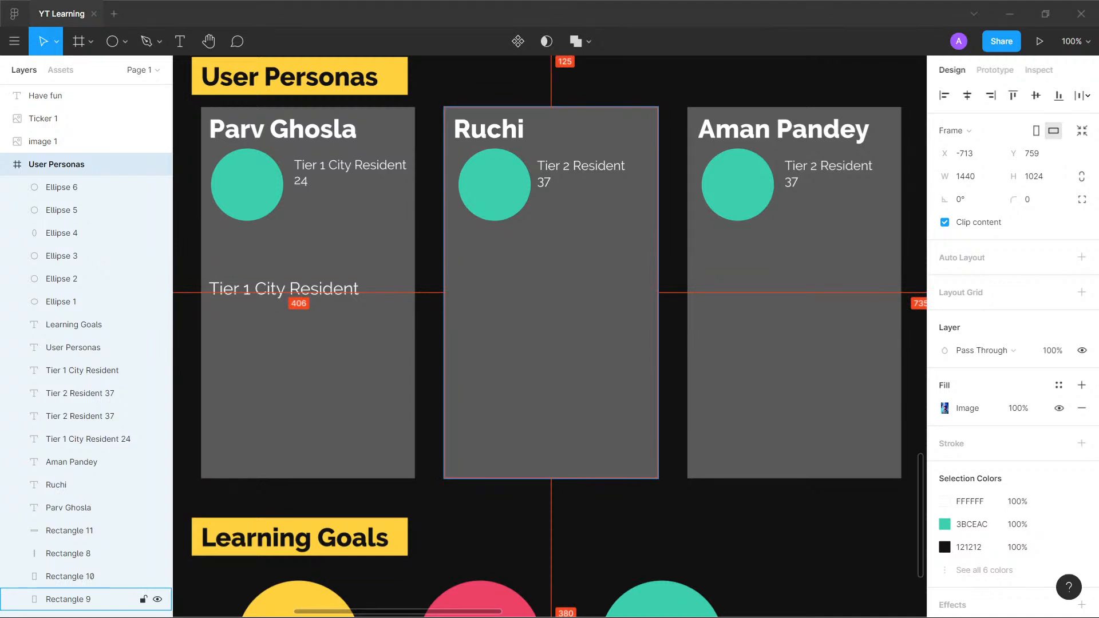
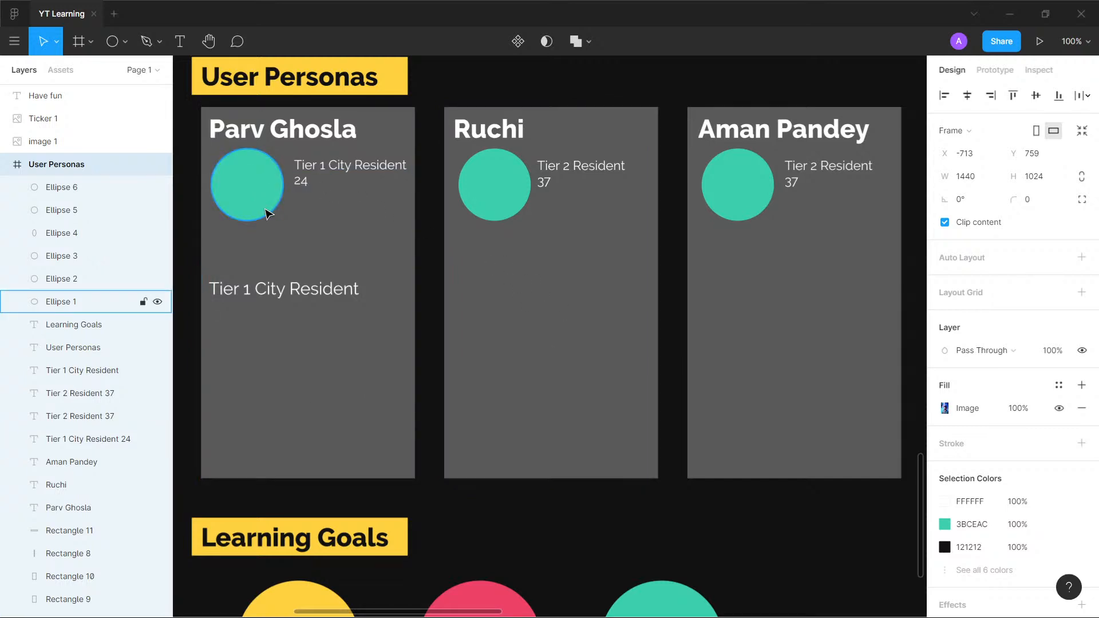
# - Run the Avatars plugin again on the selected User Personas frame
pyautogui.press('alt')
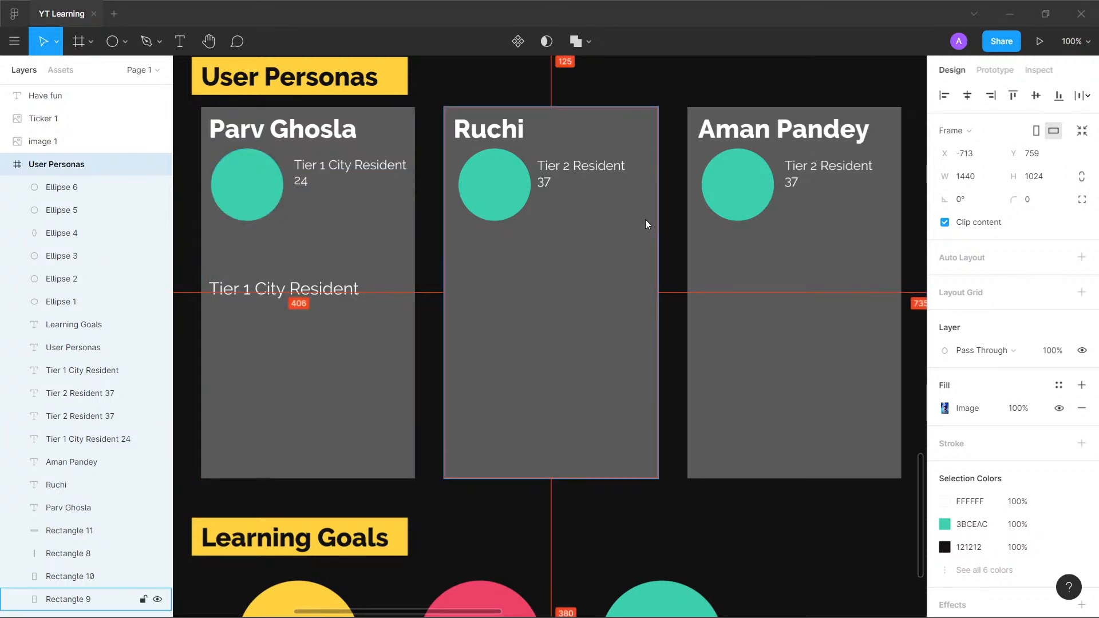
pyautogui.press('alt')
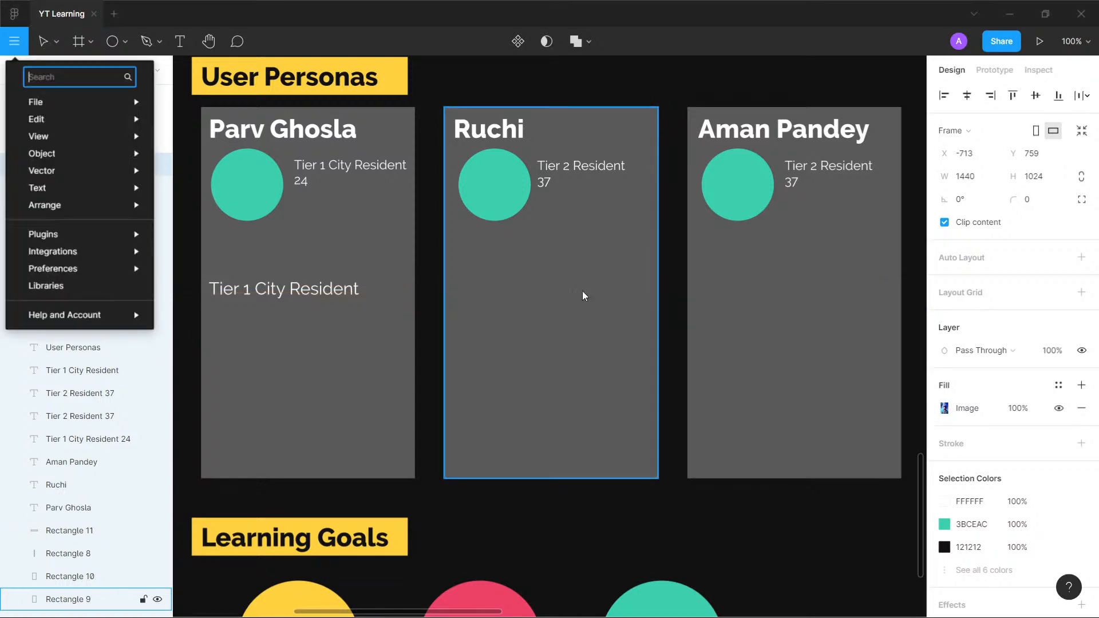
pyautogui.write('ava')
pyautogui.press('Return')
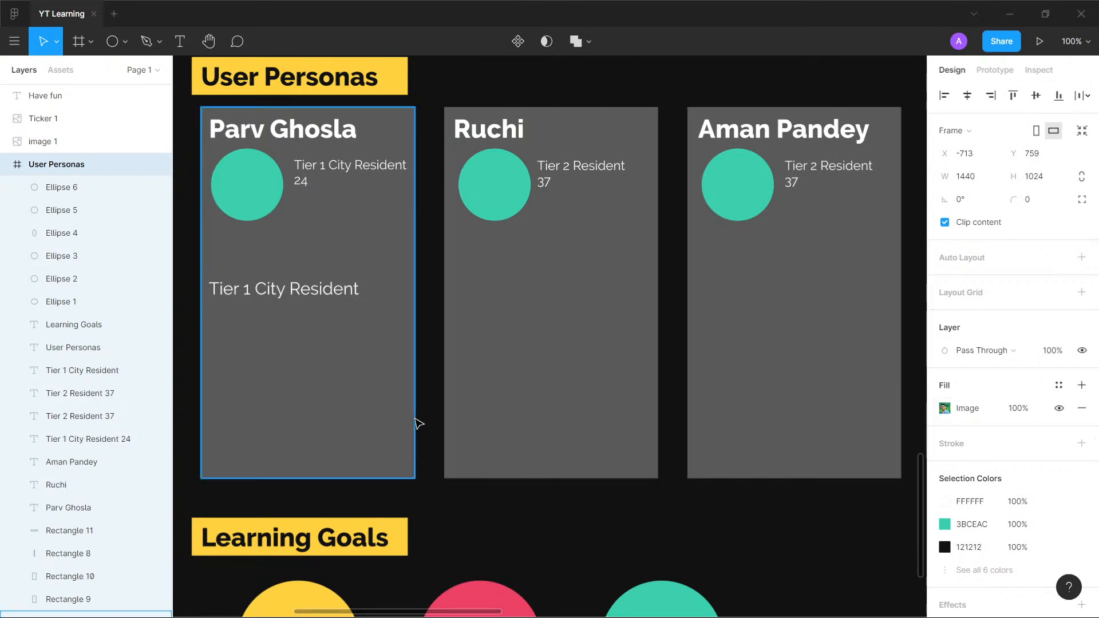
# - Remove the image fill from the User Personas frame
pyautogui.scroll(-6, 417, 422)
pyautogui.scroll(-5, 606, 322)
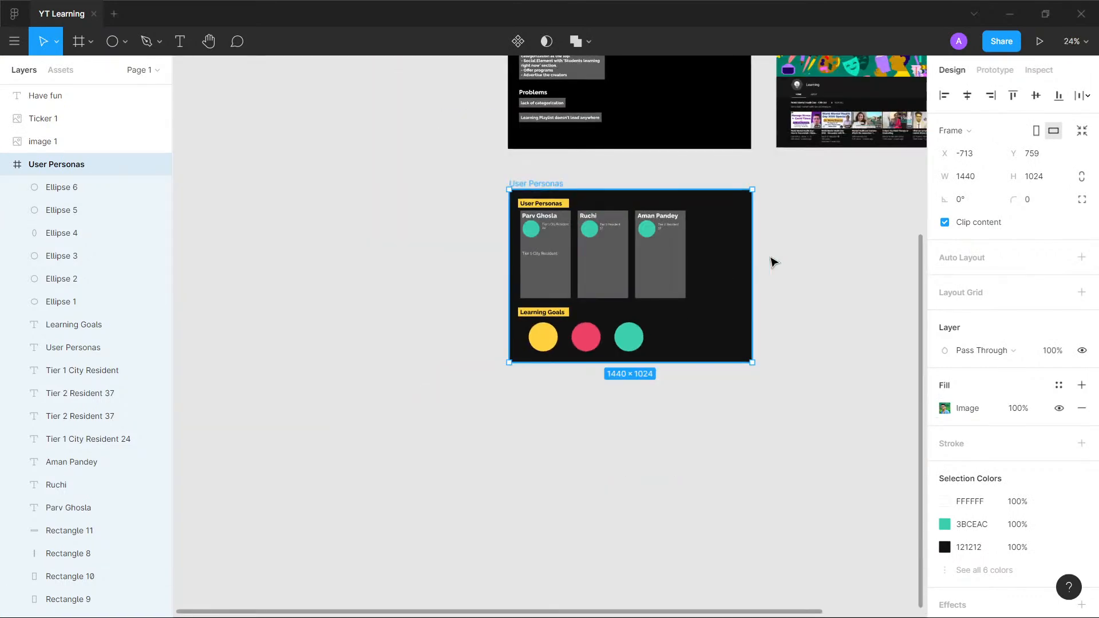
pyautogui.scroll(5, 787, 248)
pyautogui.hscroll(3, 788, 248)
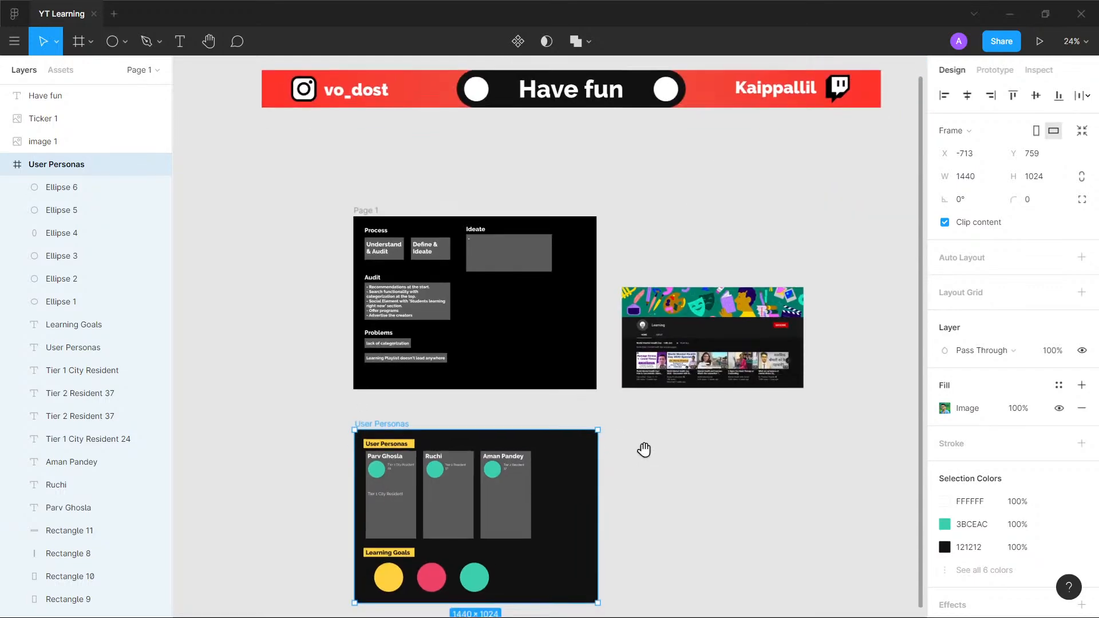
pyautogui.scroll(-2, 624, 409)
pyautogui.keyDown('ctrl'); pyautogui.scroll(8, 413, 394); pyautogui.keyUp('ctrl')
pyautogui.moveTo(412, 394); pyautogui.dragTo(505, 255)
pyautogui.click(1082, 408)
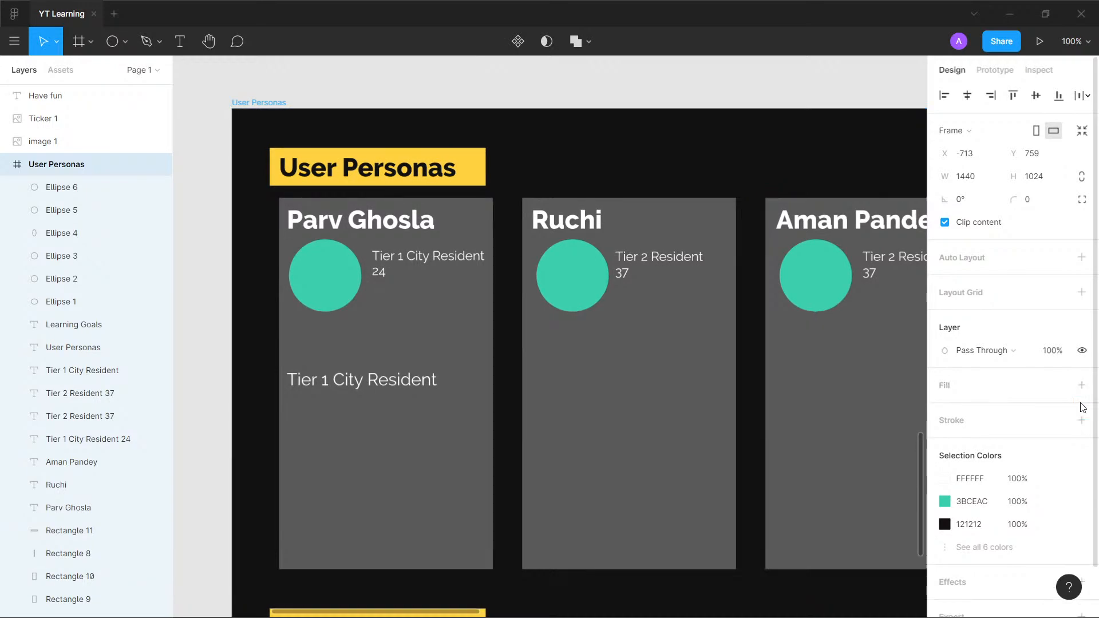
# - Fill the first persona card's teal circle with a photo using the Avatars plugin
pyautogui.click(330, 303)
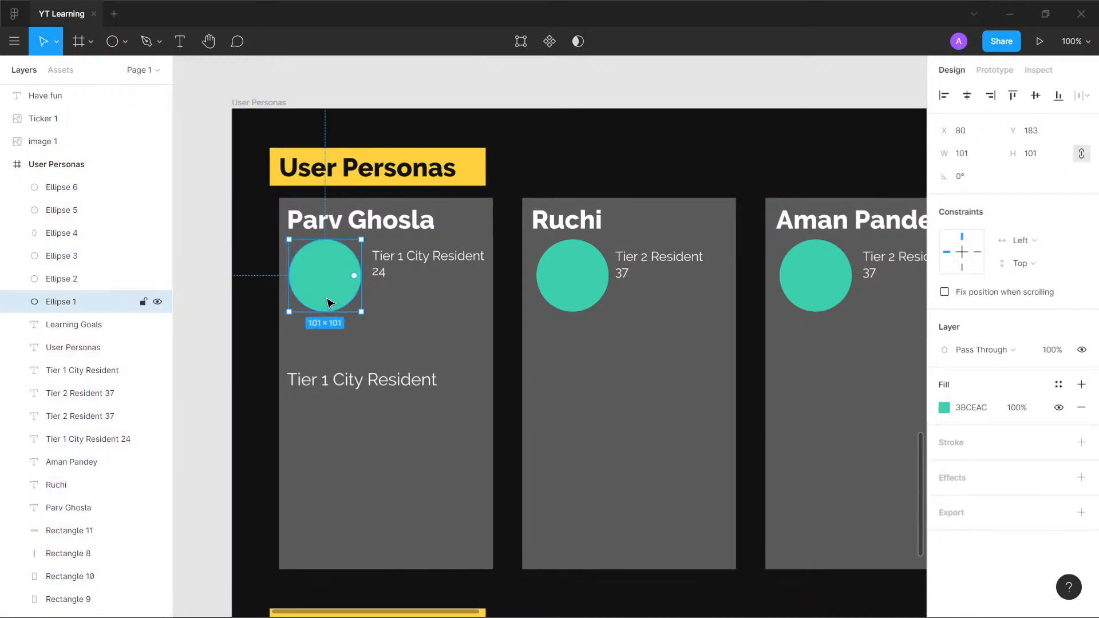
pyautogui.hotkey('ctrl', '/')
pyautogui.write('avat')
pyautogui.press('Return')
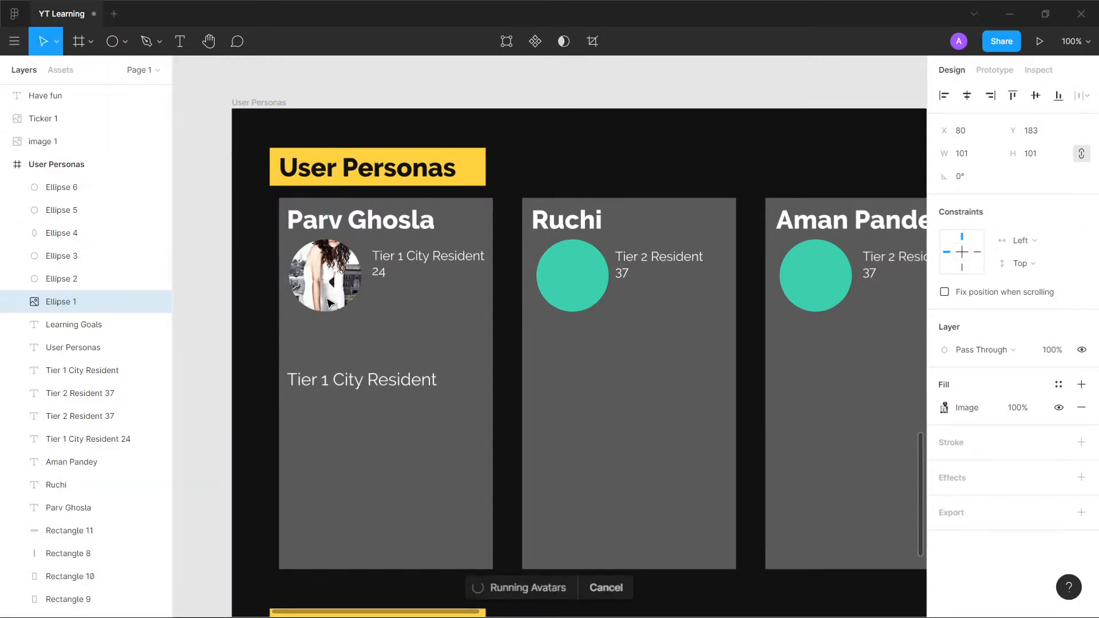
# - Try editing the first card's photo circle and examine the photo in its image fill settings
pyautogui.doubleClick(325, 280)
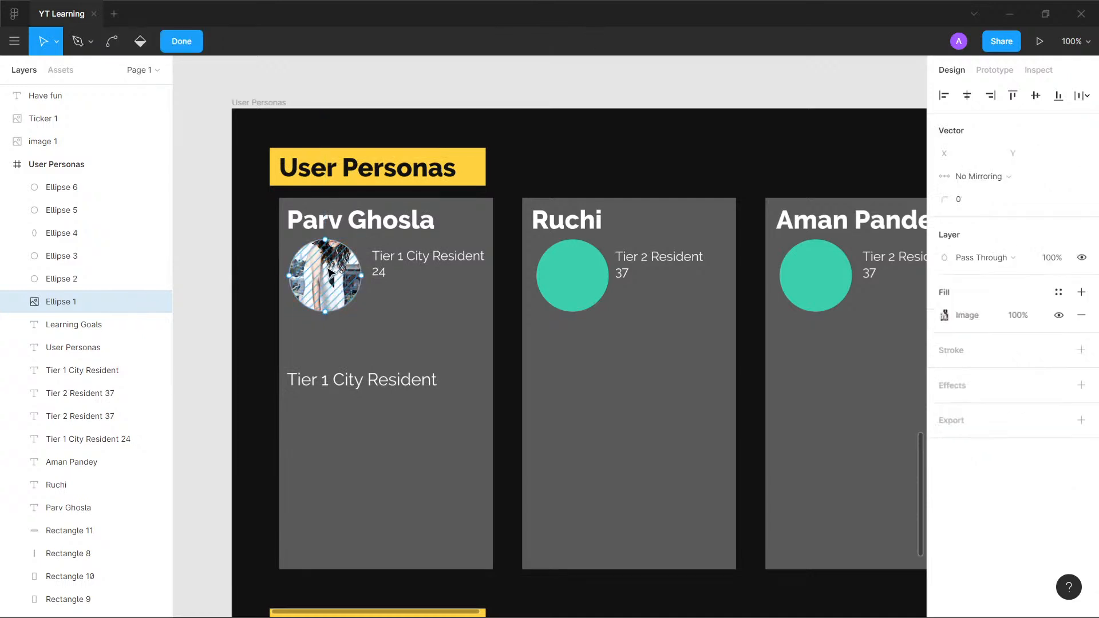
pyautogui.scroll(4, 331, 285)
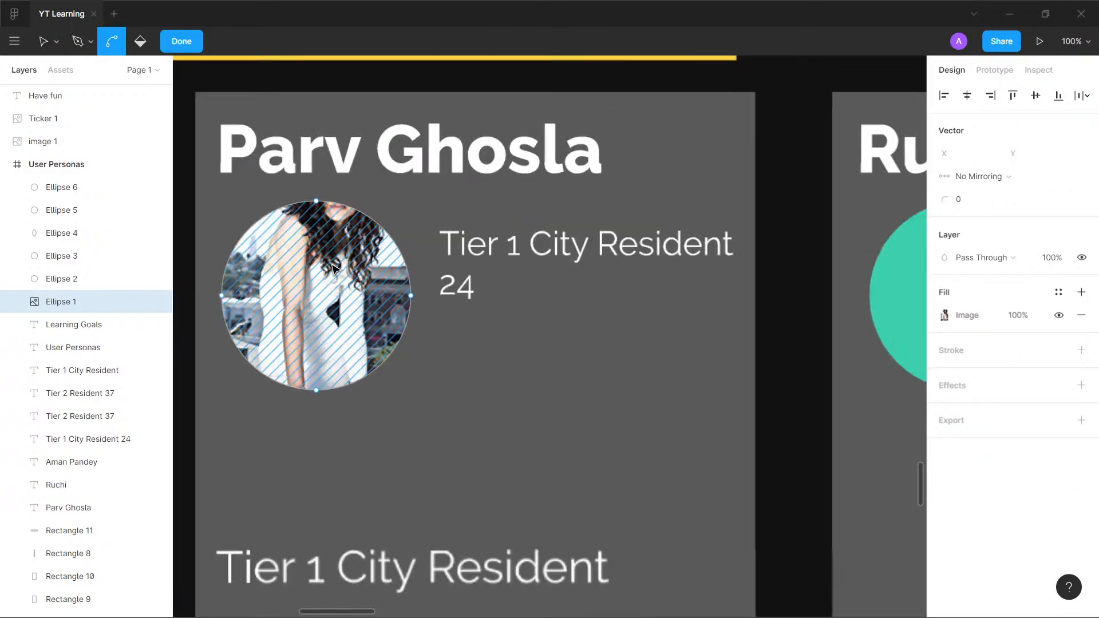
pyautogui.scroll(-2, 332, 284)
pyautogui.press('Escape')
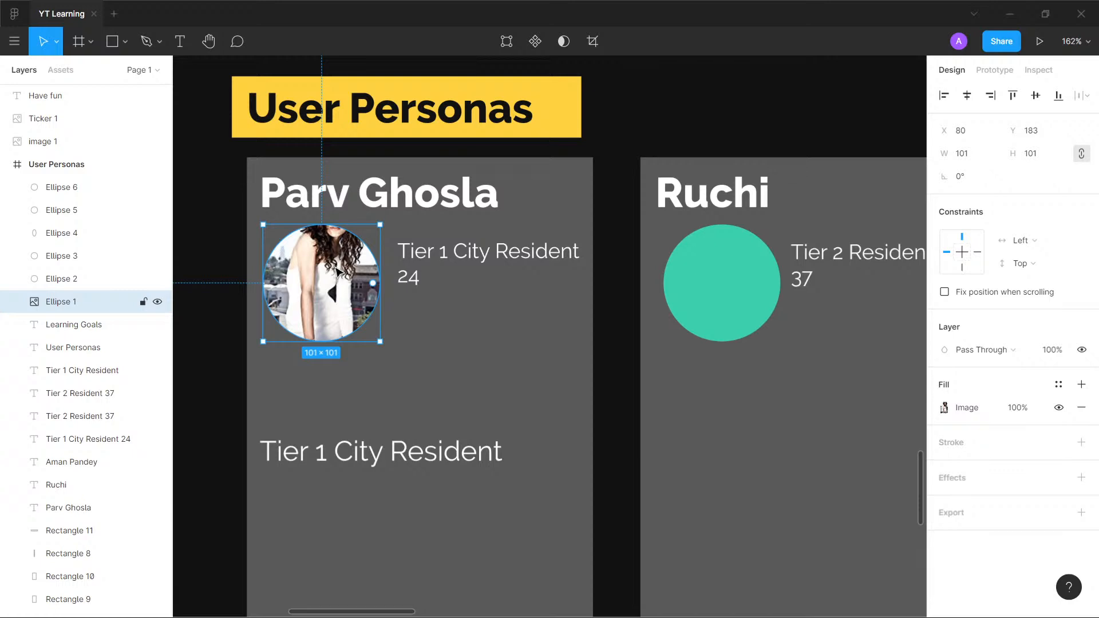
pyautogui.click(945, 408)
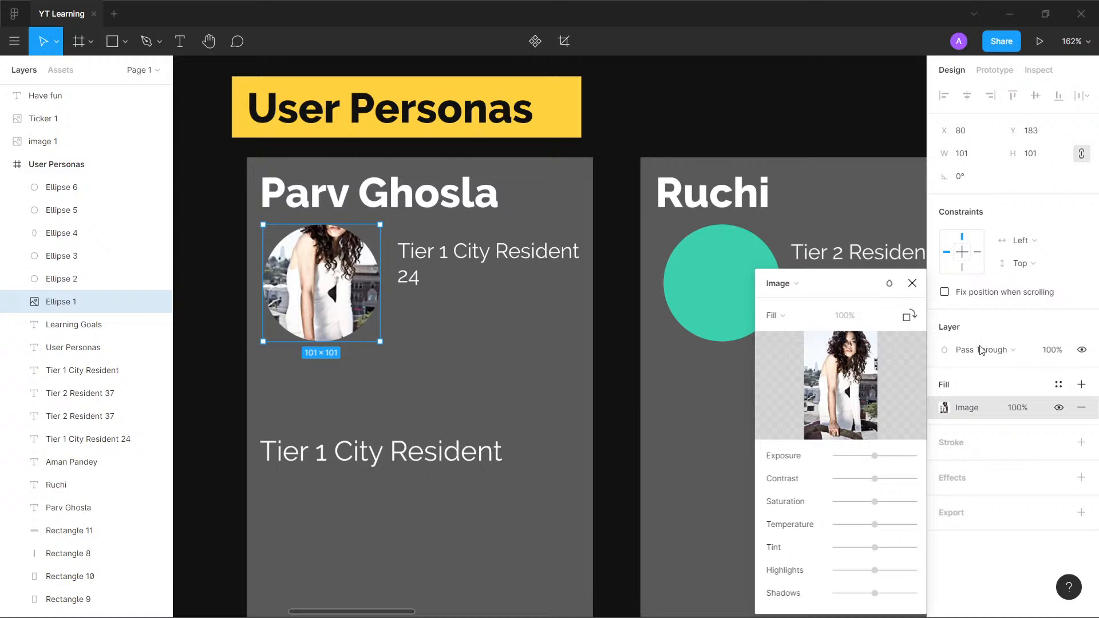
pyautogui.click(912, 283)
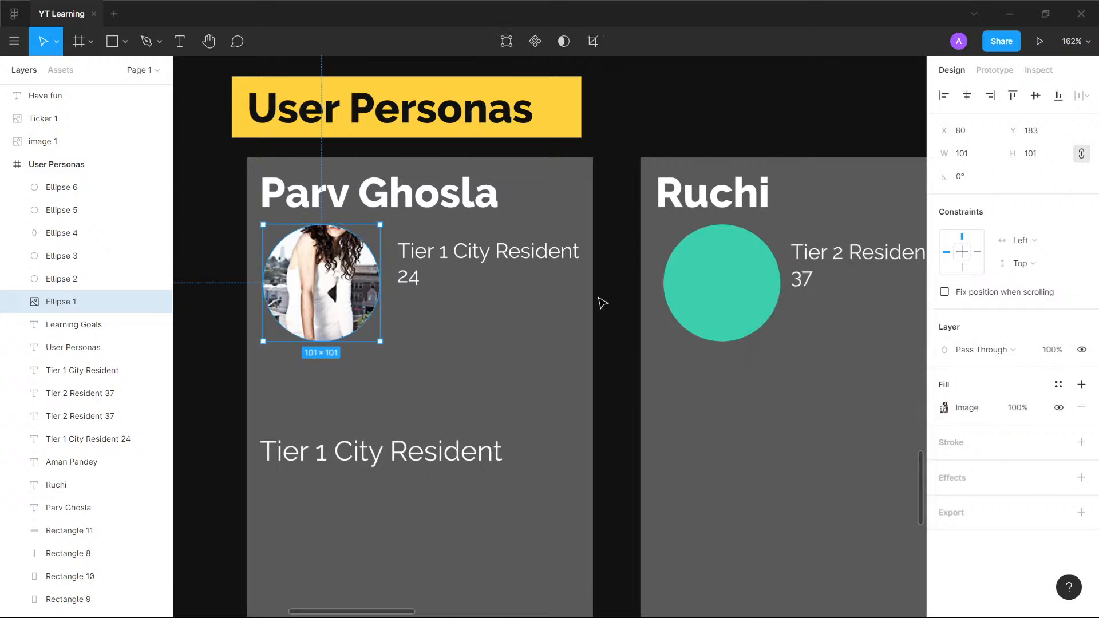
# - Rerun the Avatars plugin on the first card's circle to replace its badly cropped photo
pyautogui.hotkey('ctrl', '/')
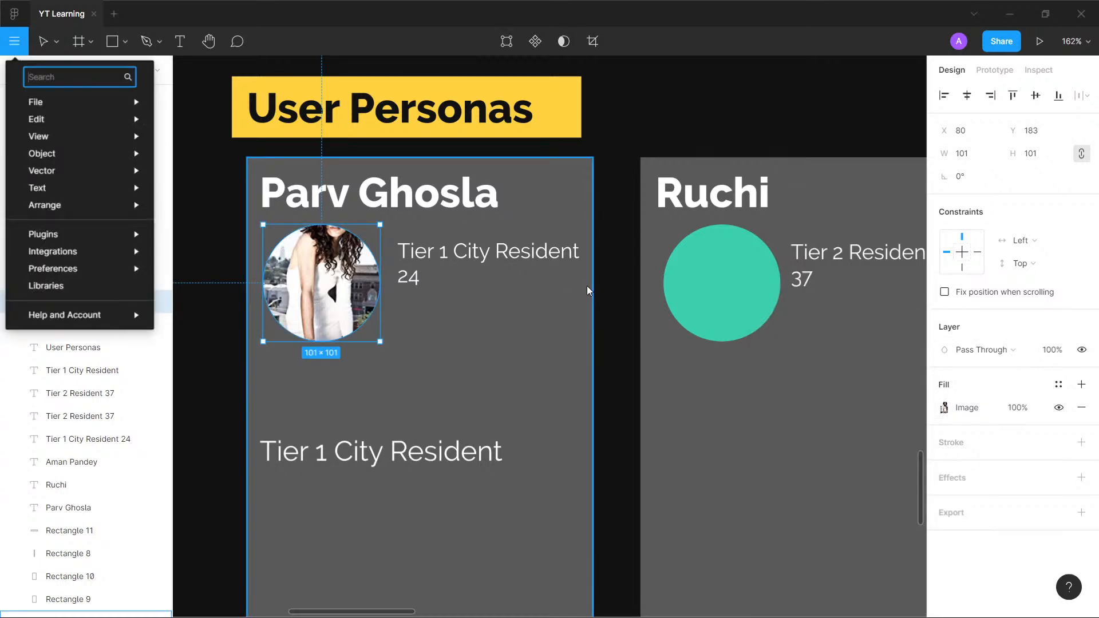
pyautogui.write('avat')
pyautogui.press('Return')
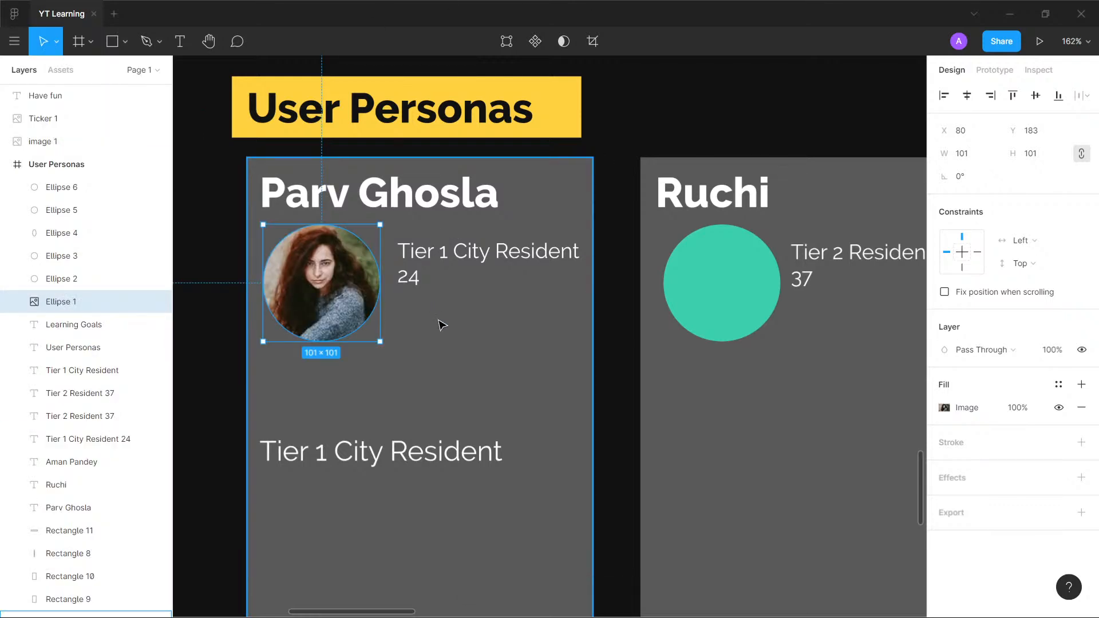
# - Duplicate the first card's photo circle over the second card's teal circle at X 426, Y 183 and delete the teal circle
pyautogui.hotkey('shift', '0')
pyautogui.click(618, 324)
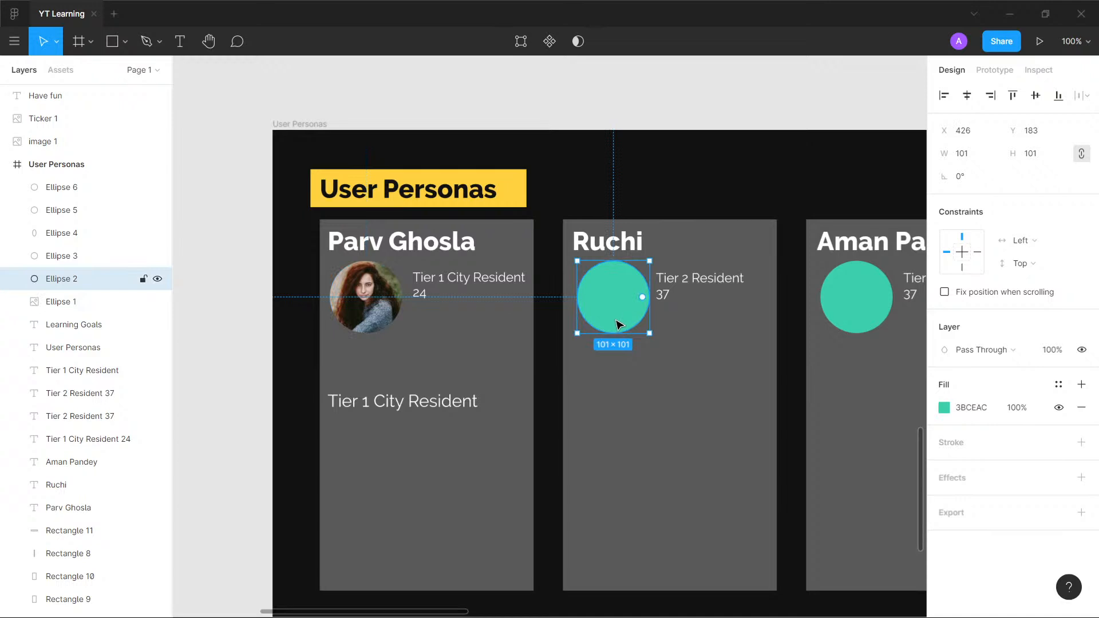
pyautogui.press('Delete')
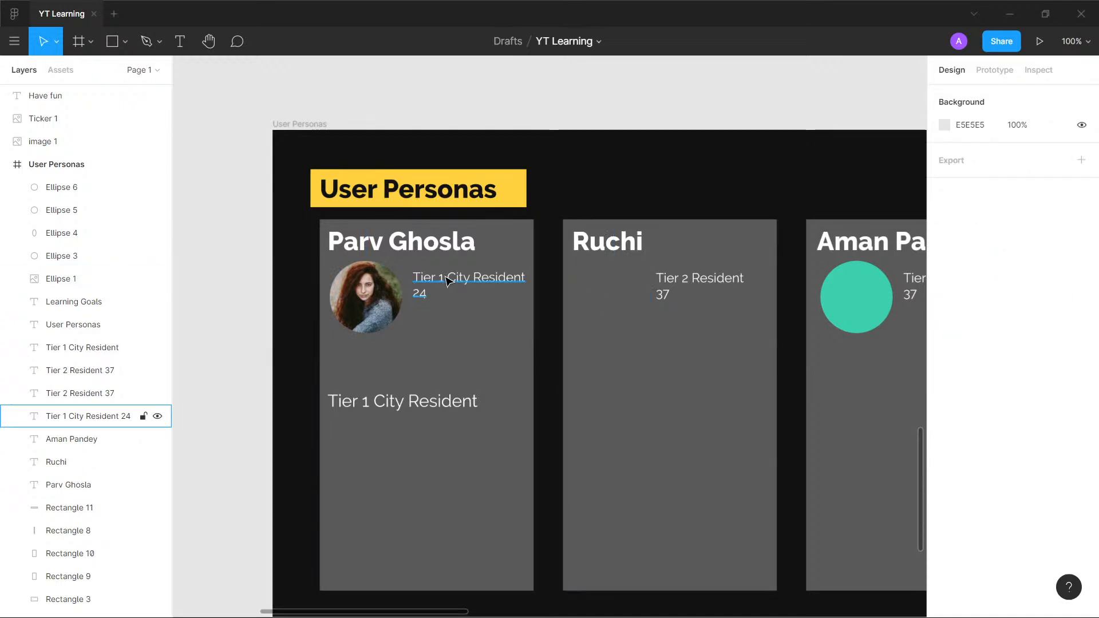
pyautogui.hotkey('ctrl', 'z')
pyautogui.moveTo(370, 309); pyautogui.dragTo(610, 327)
pyautogui.click(613, 325)
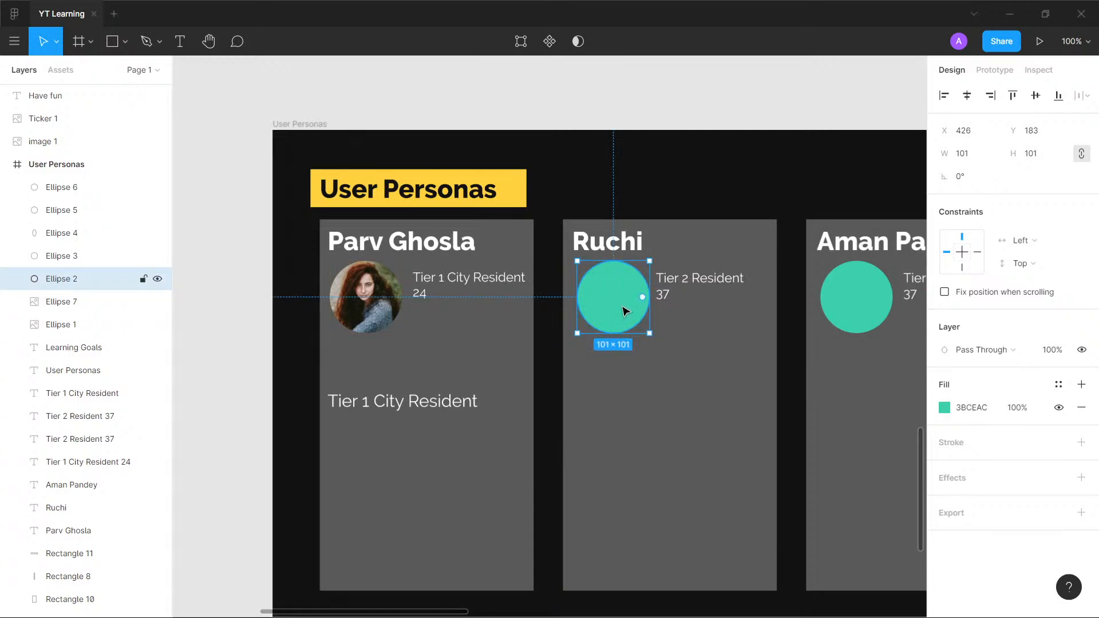
pyautogui.press('Delete')
# - Give the first persona card a different photo from the copied one with the Avatars plugin, and deselect the circle
pyautogui.click(362, 304)
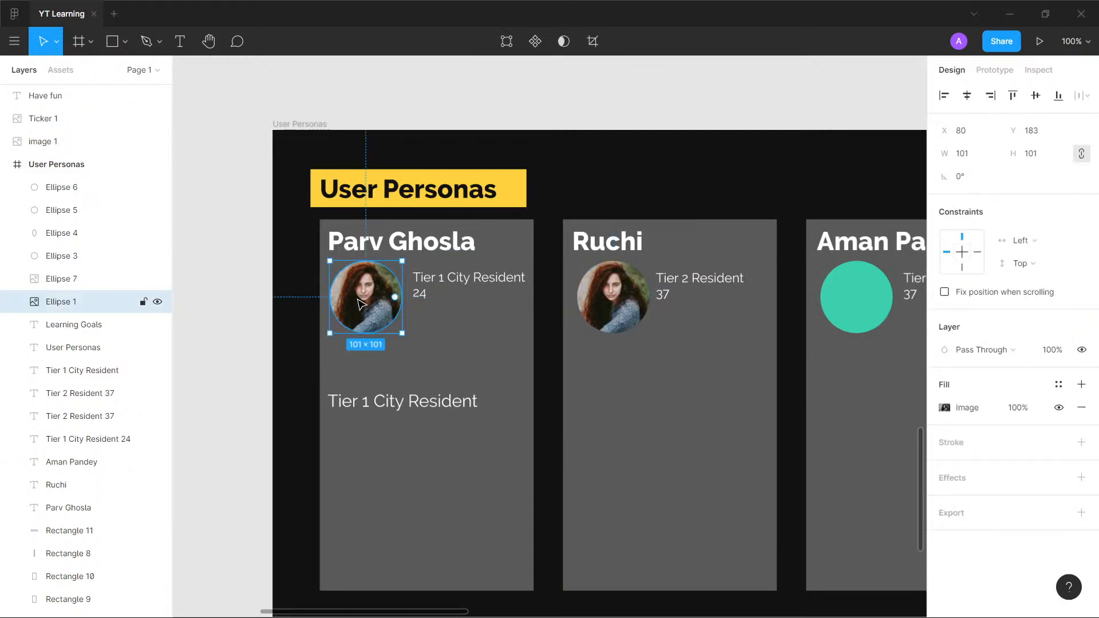
pyautogui.hotkey('ctrl', '/')
pyautogui.write('avat')
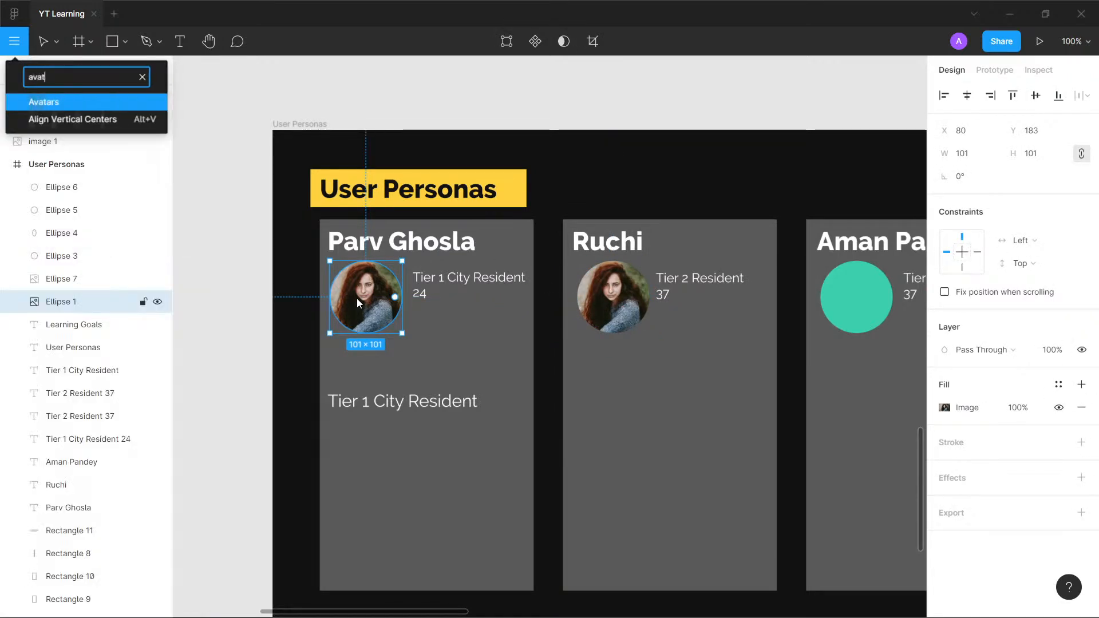
pyautogui.press('Return')
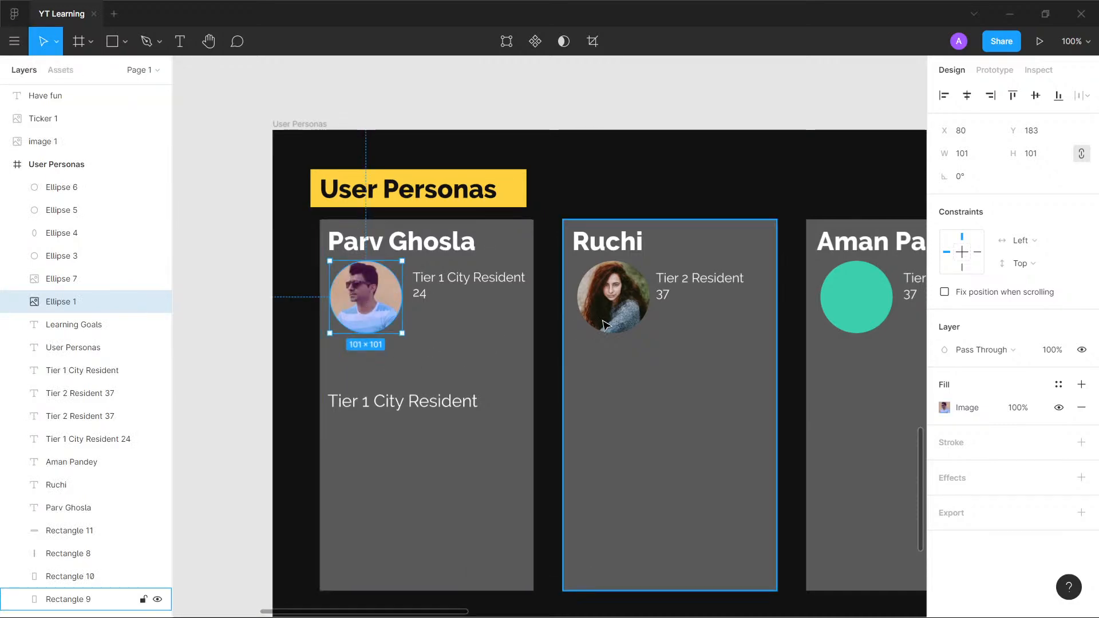
pyautogui.moveTo(697, 363); pyautogui.dragTo(590, 333)
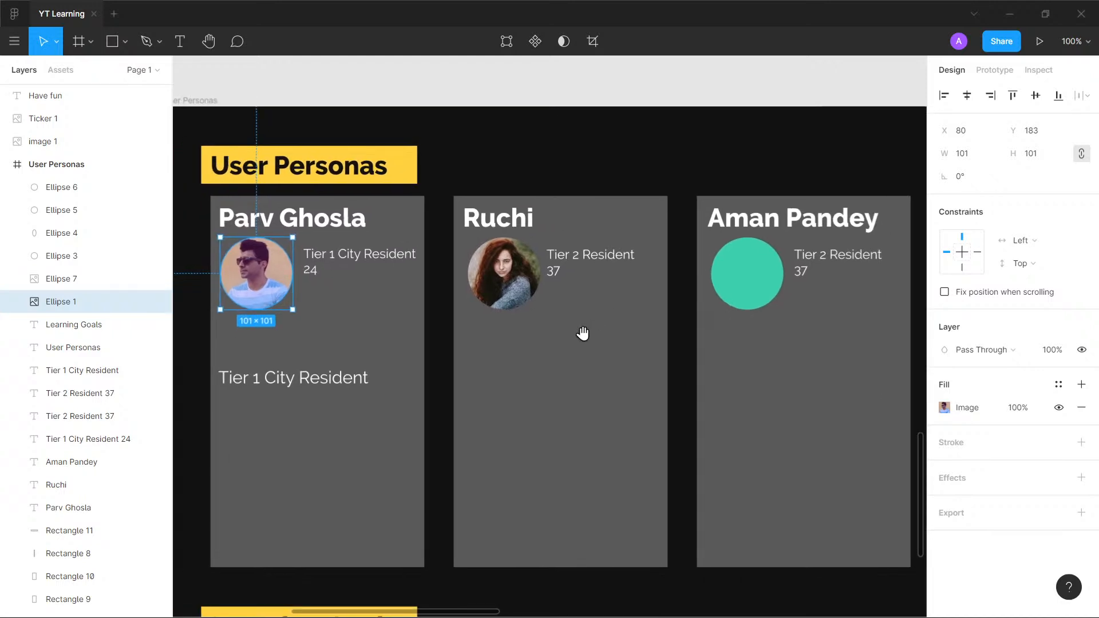
pyautogui.click(578, 99)
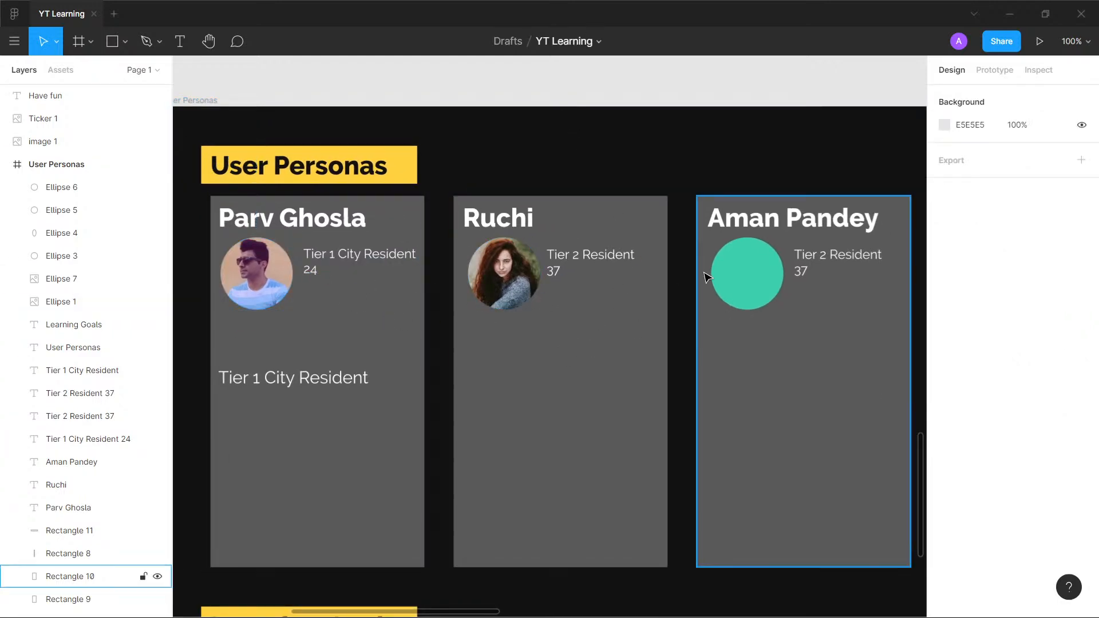
# - Fill the third persona card's teal circle with a photo using the Avatars plugin
pyautogui.click(763, 278)
pyautogui.hotkey('ctrl', '/')
pyautogui.write('ab')
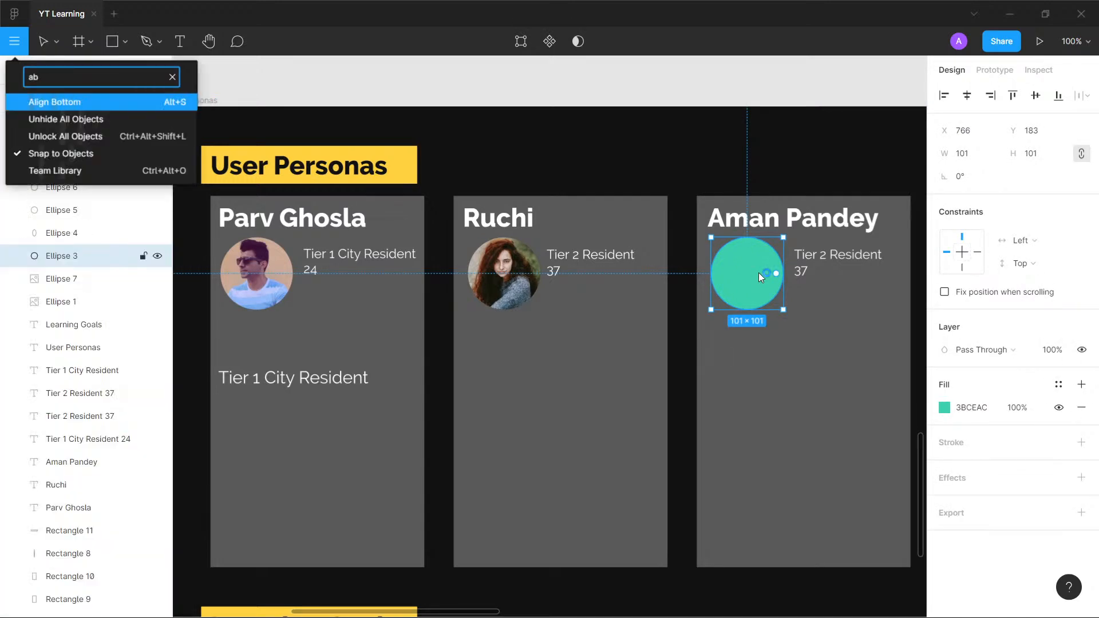
pyautogui.press('BackSpace')
pyautogui.write('va')
pyautogui.press('Return')
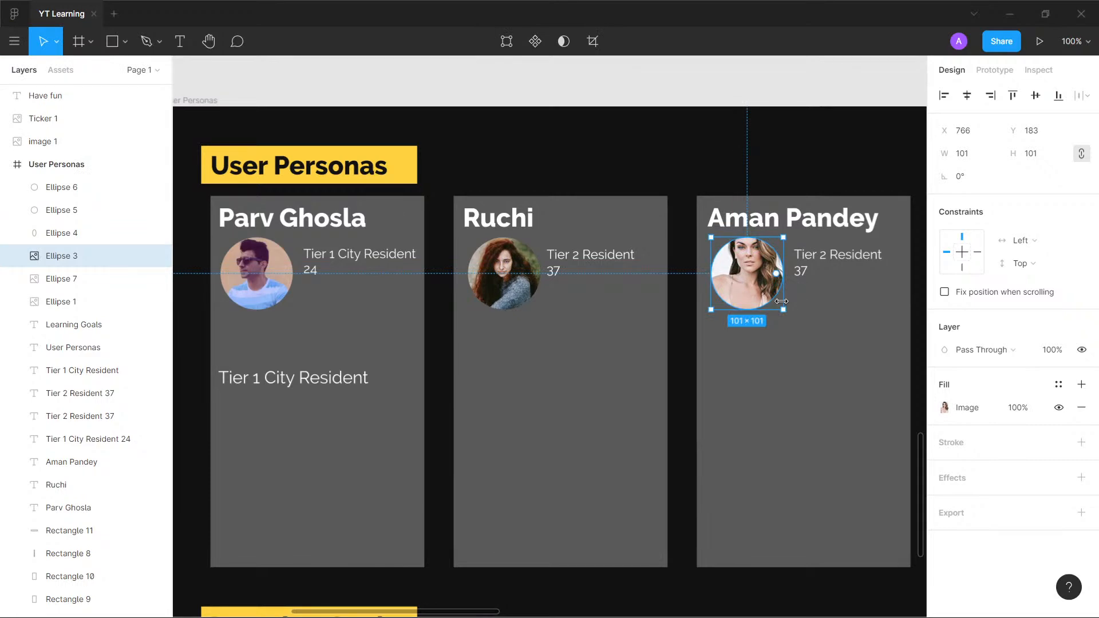
# - Rerun the Avatars plugin five times on the third persona card's circle to swap in other photos
pyautogui.hotkey('ctrl', '/')
pyautogui.write('ava')
pyautogui.press('Return')
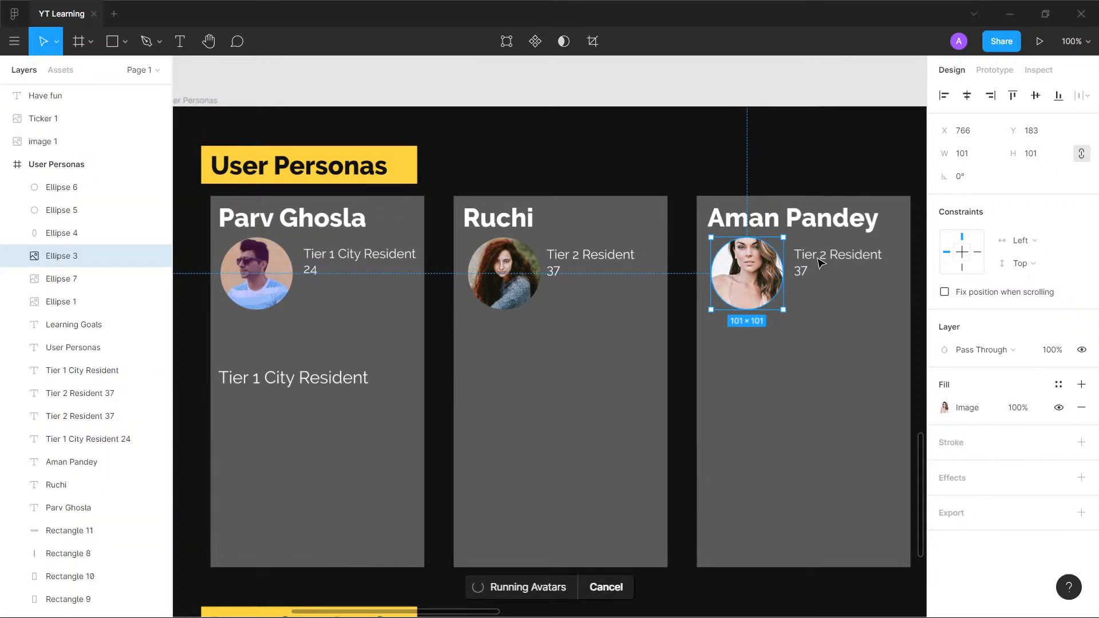
pyautogui.scroll(2, 846, 264)
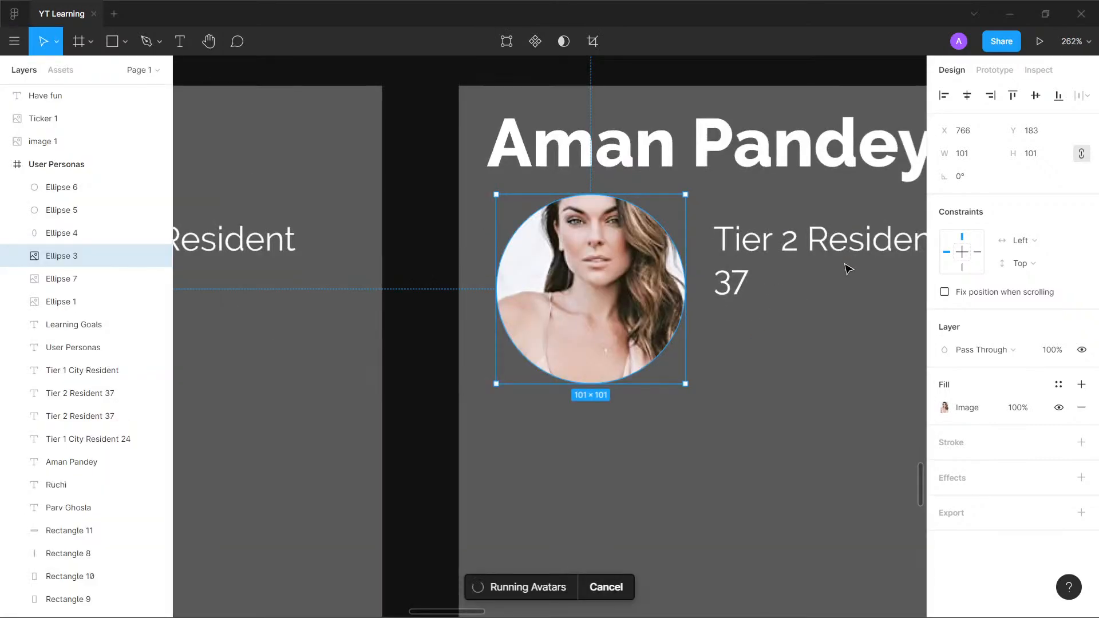
pyautogui.hotkey('ctrl', '/')
pyautogui.write('ava')
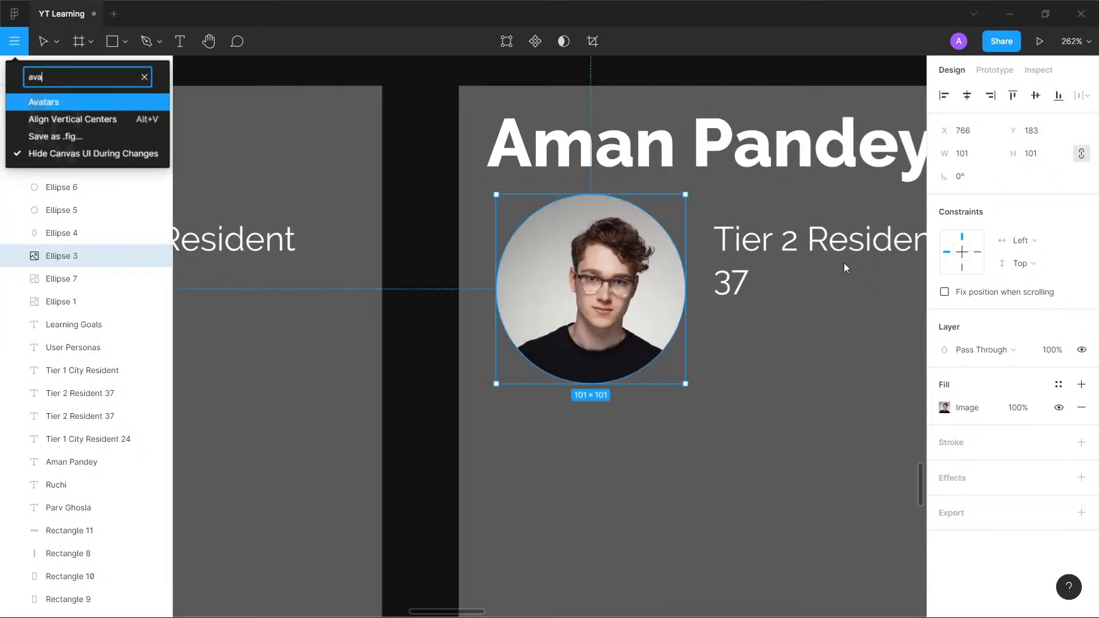
pyautogui.press('Return')
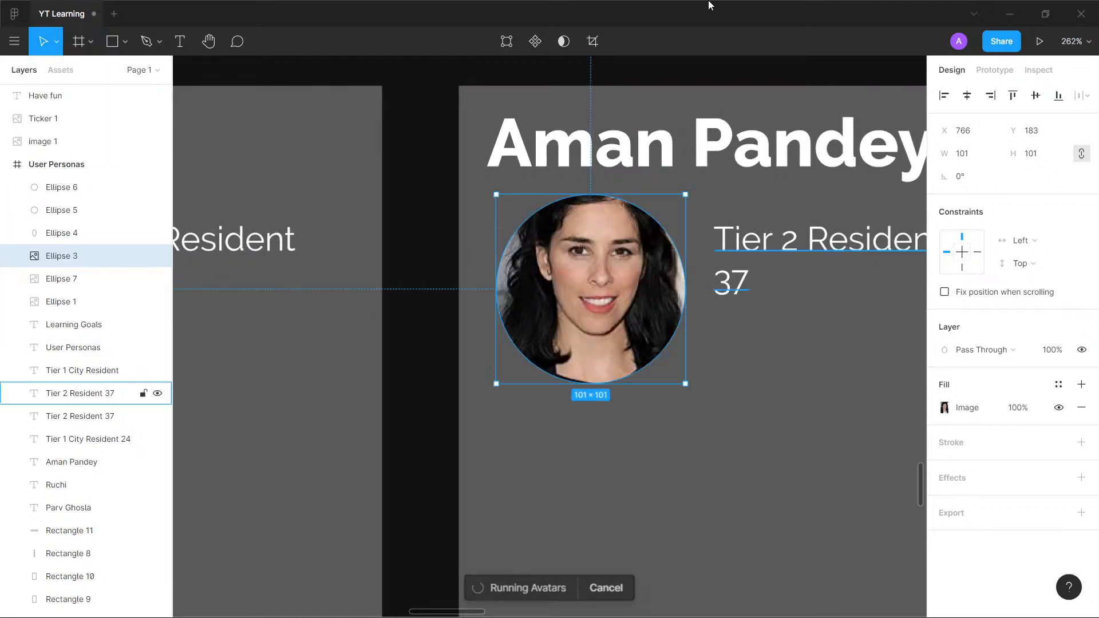
pyautogui.hotkey('ctrl', '/')
pyautogui.write('avat')
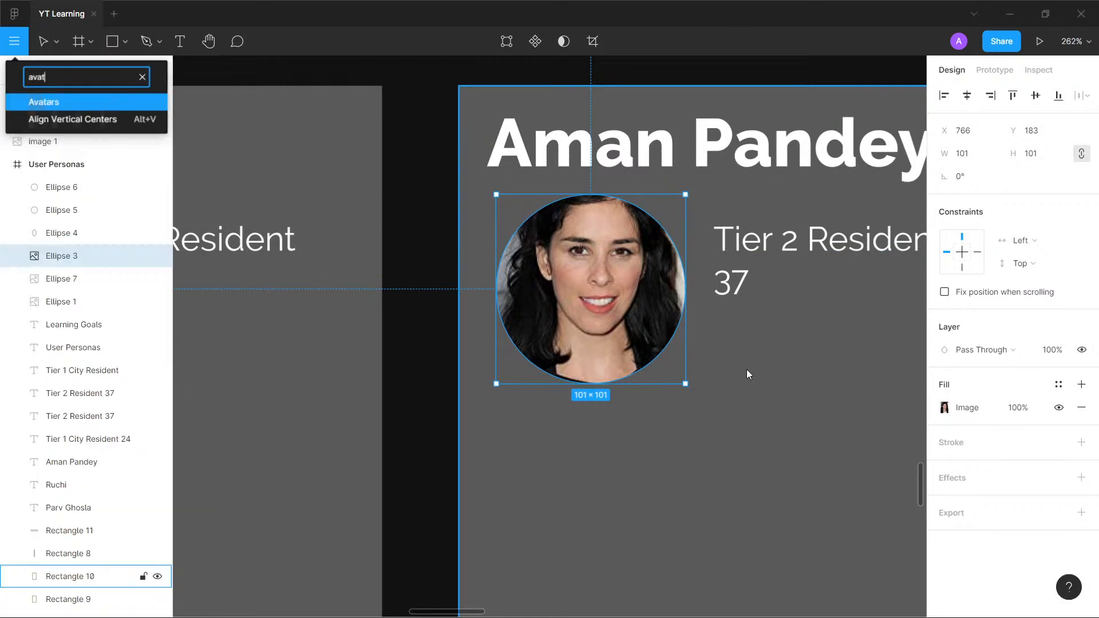
pyautogui.press('Return')
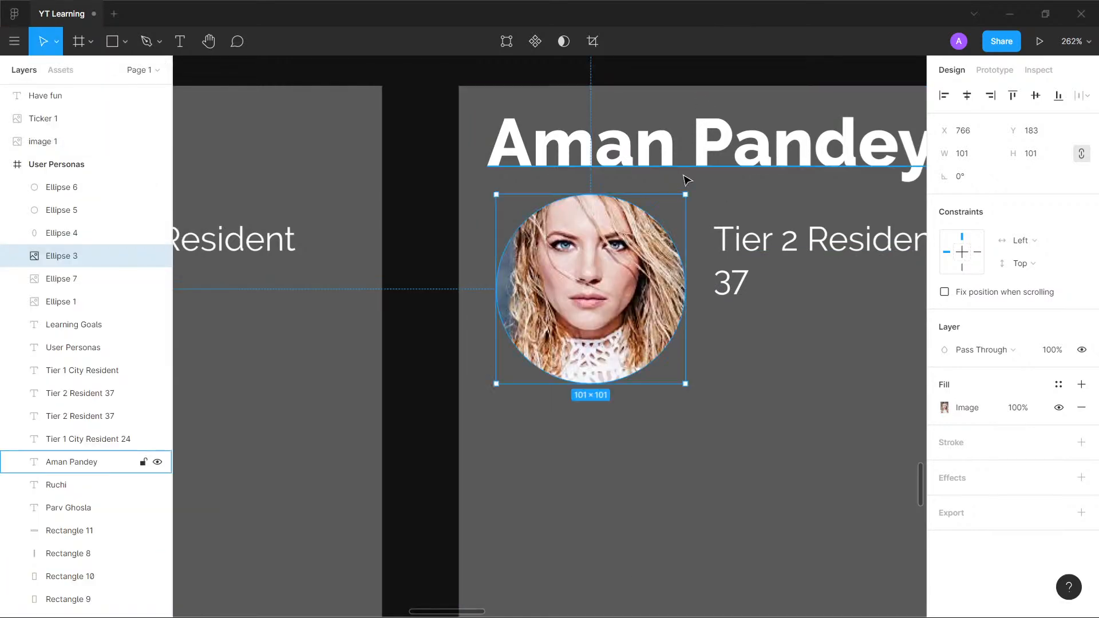
pyautogui.hotkey('ctrl', '/')
pyautogui.write('ab')
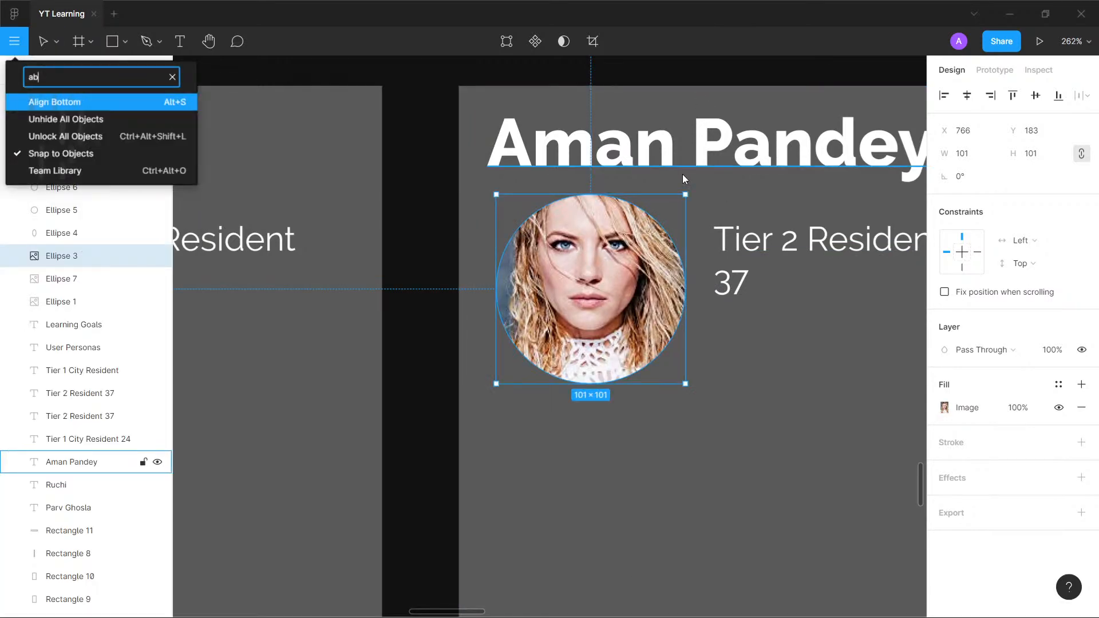
pyautogui.press('BackSpace')
pyautogui.write('va')
pyautogui.press('Return')
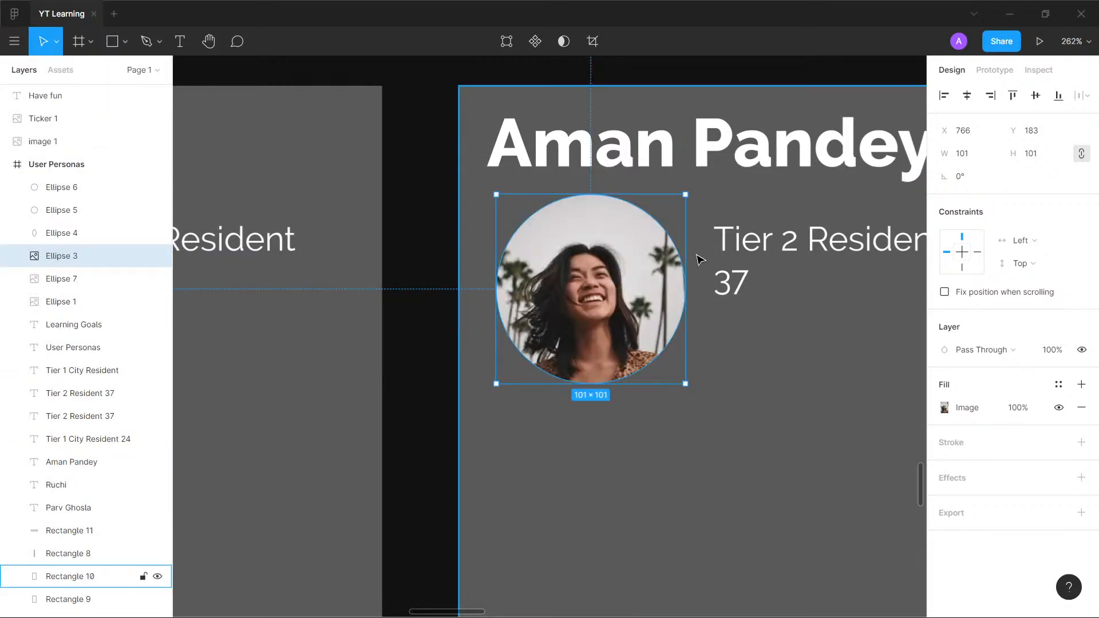
pyautogui.hotkey('ctrl', '/')
pyautogui.write('avat')
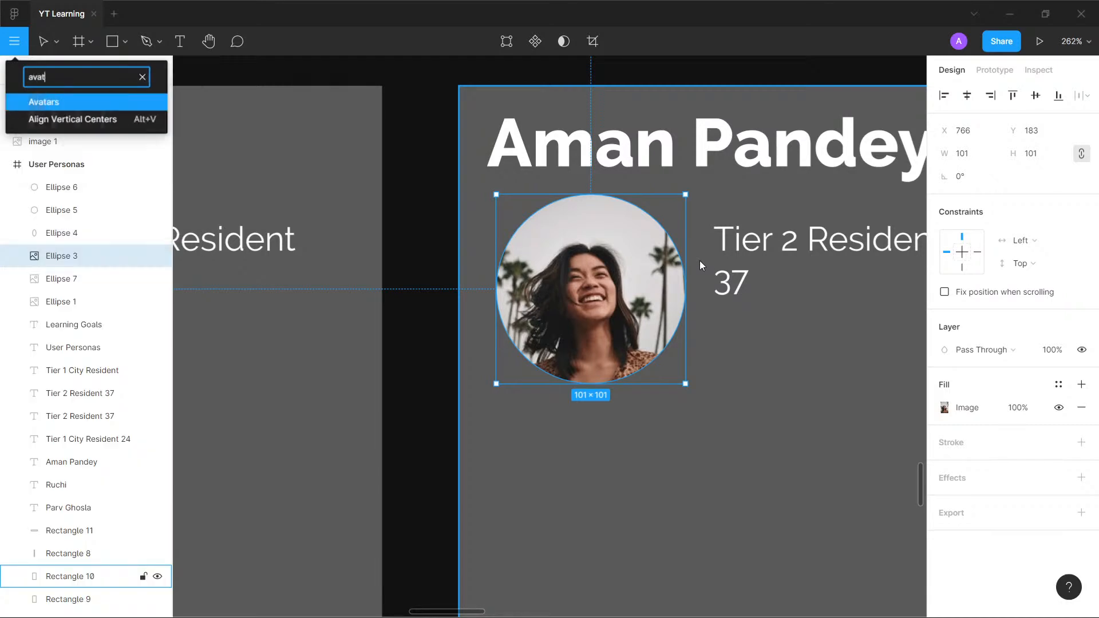
pyautogui.press('Return')
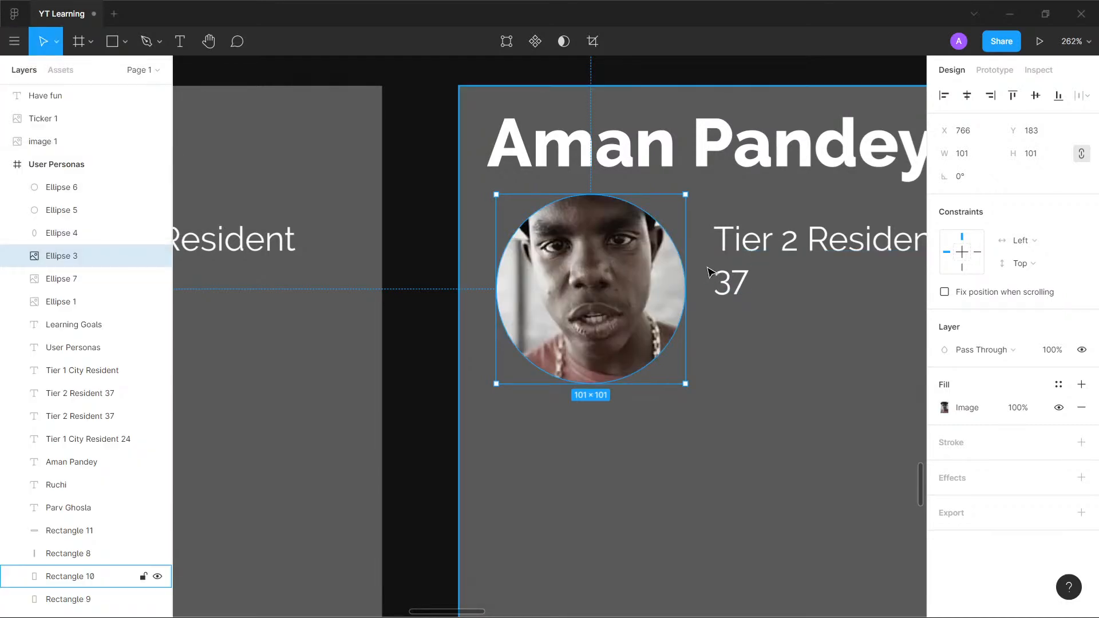
# - Rerun the Avatars plugin three more times on the third persona card's circle to replace its photo
pyautogui.hotkey('ctrl', '/')
pyautogui.write('ava')
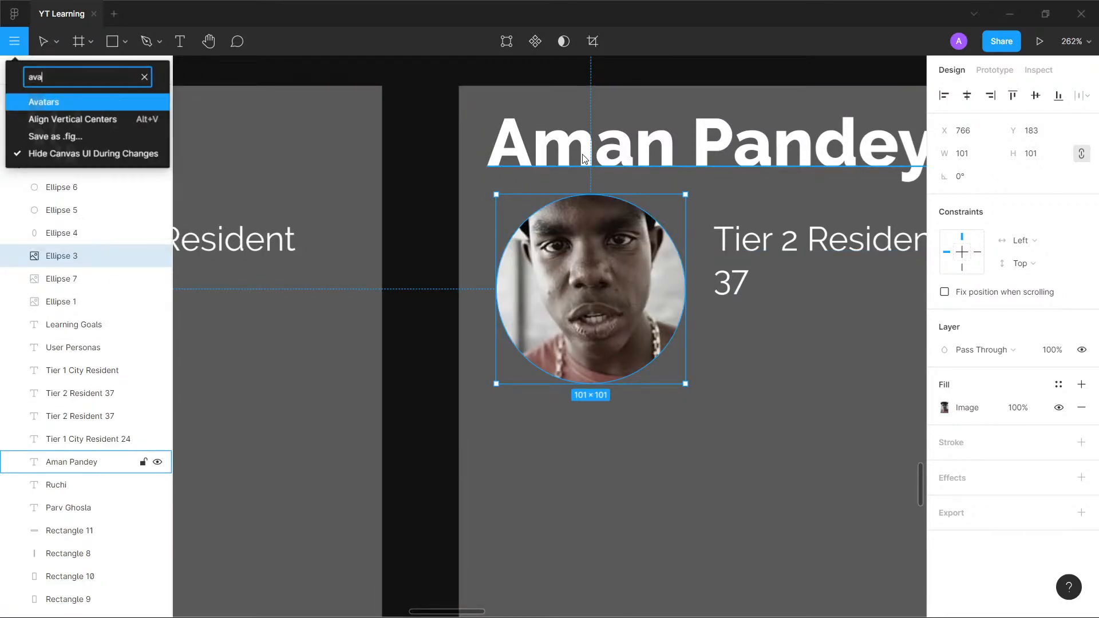
pyautogui.press('Return')
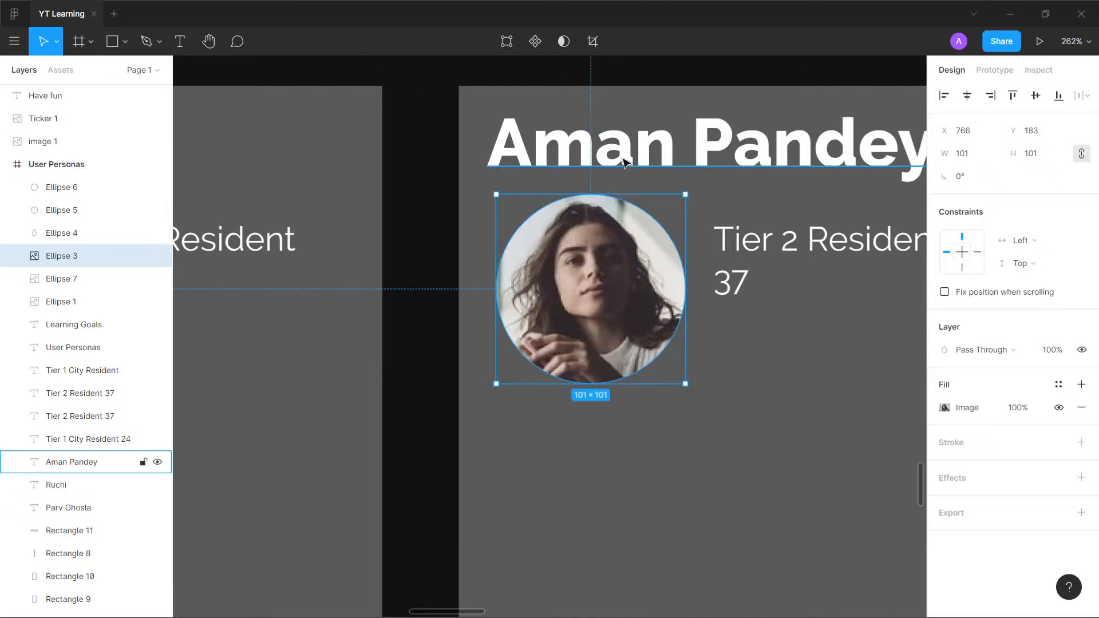
pyautogui.hotkey('ctrl', '/')
pyautogui.write('ava')
pyautogui.press('Return')
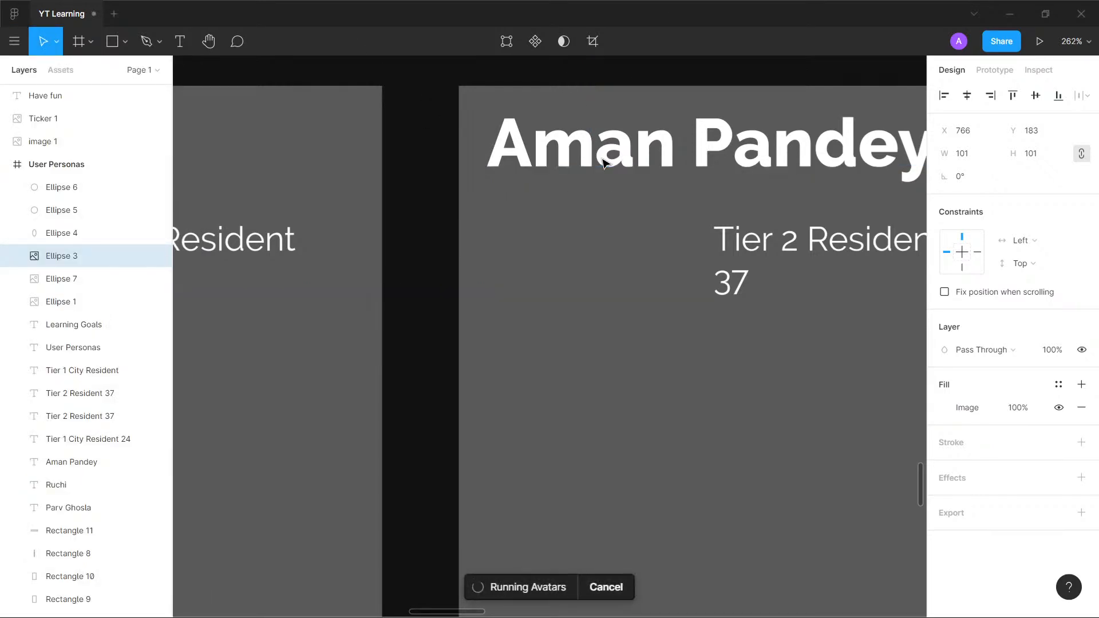
pyautogui.hotkey('ctrl', '/')
pyautogui.press('Return')
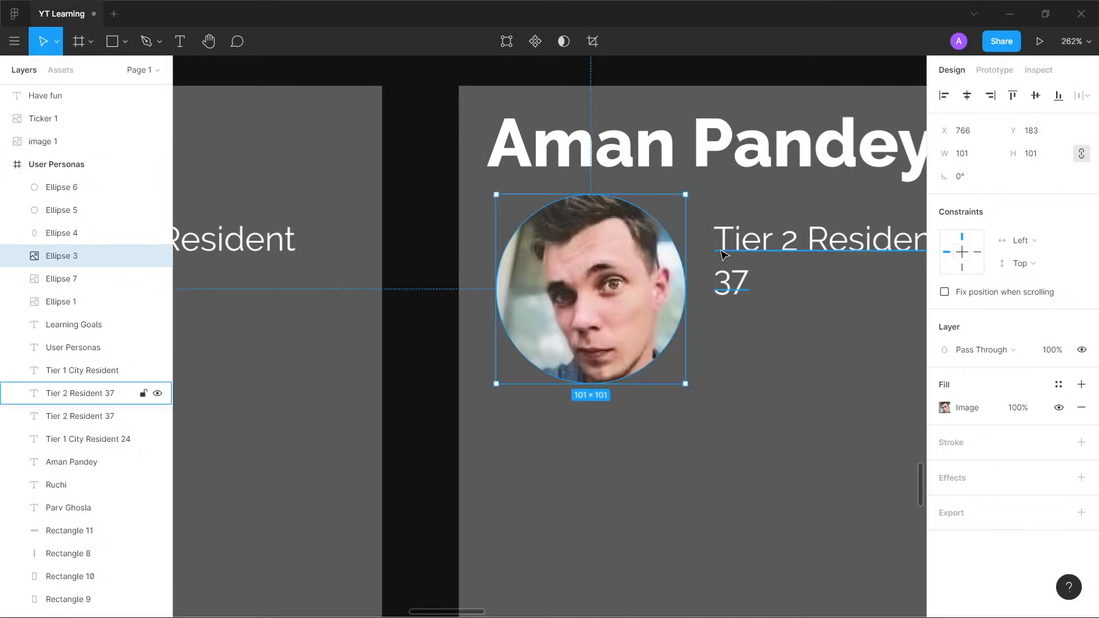
# - Set the age in the third persona card's resident text to 17
pyautogui.scroll(-3, 721, 250)
pyautogui.scroll(3, 752, 248)
pyautogui.scroll(3, 758, 252)
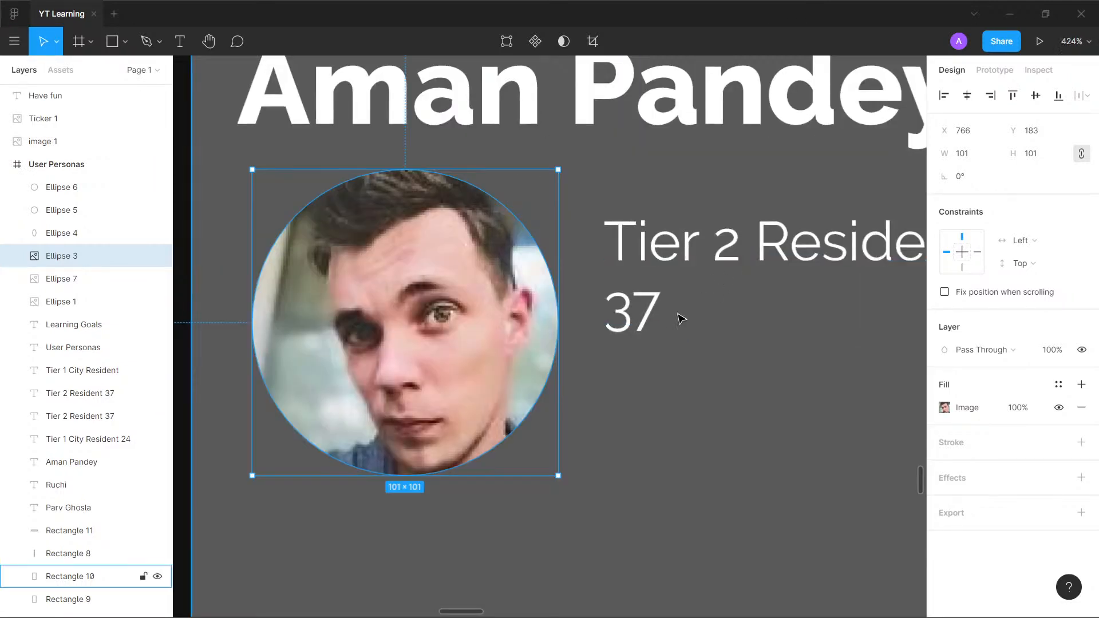
pyautogui.doubleClick(652, 314)
pyautogui.click(657, 309)
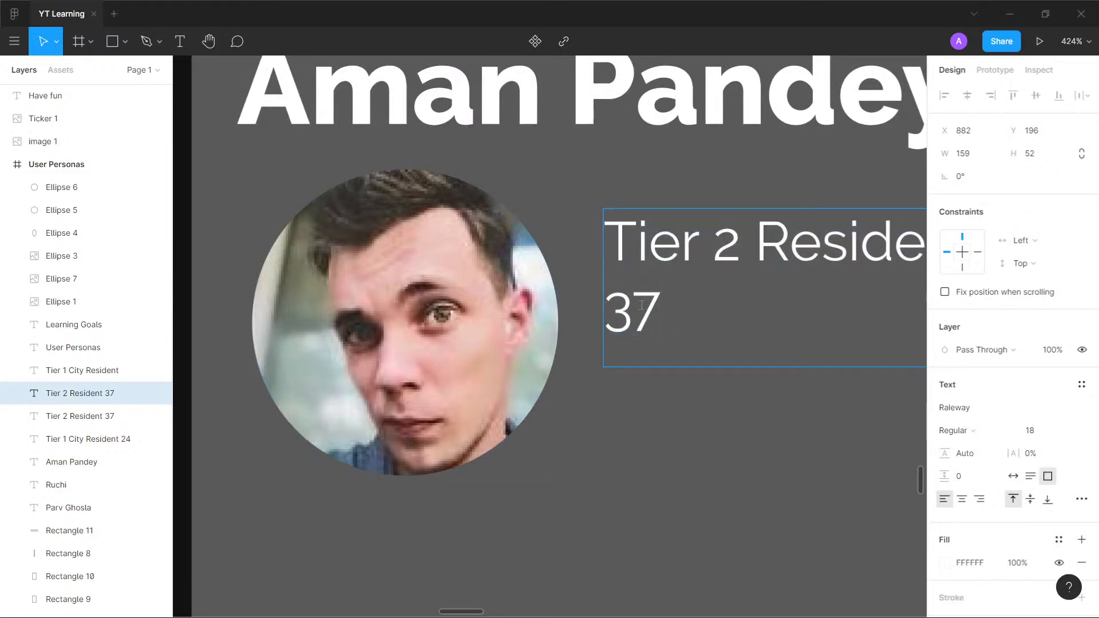
pyautogui.doubleClick(655, 310)
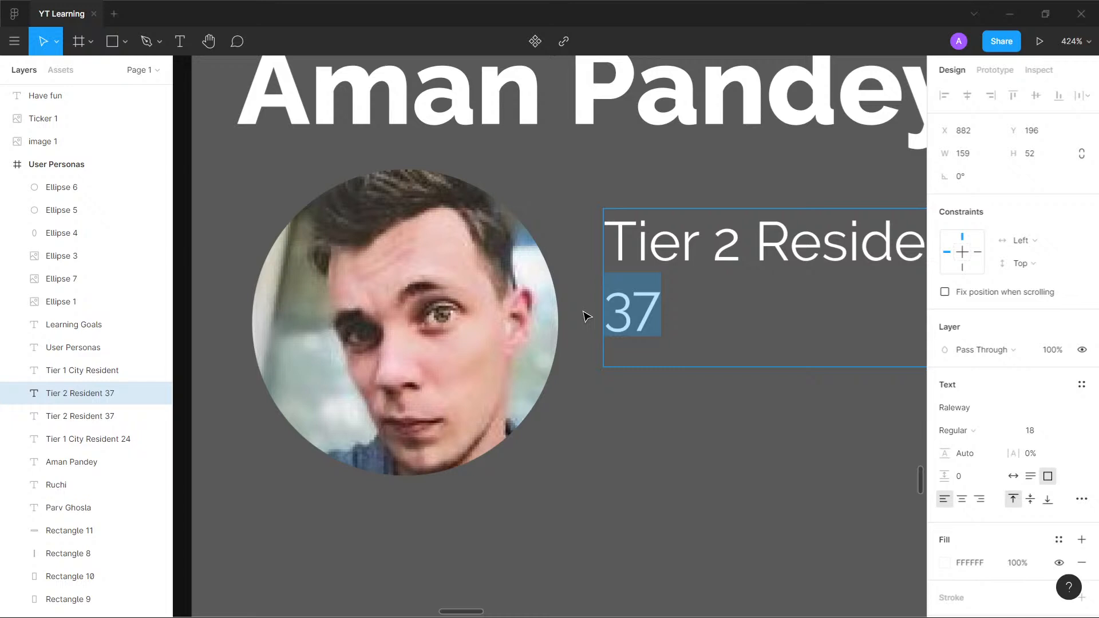
pyautogui.write('17')
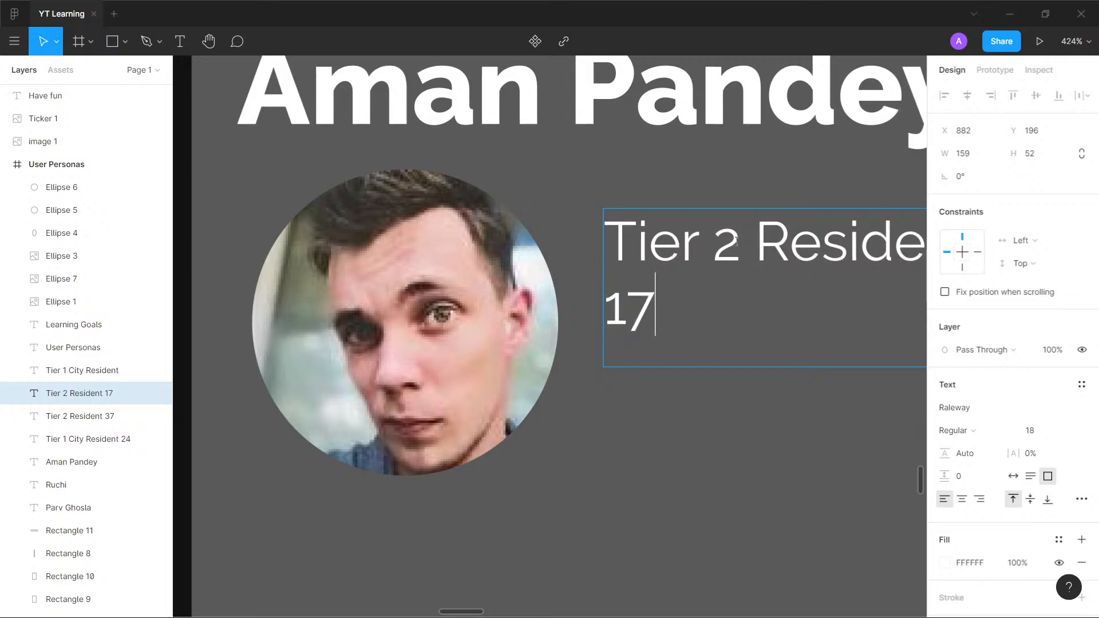
# - Change the third persona card's tier number to 3, retype the word "Resident" after it, and finish editing the text
pyautogui.doubleClick(727, 244)
pyautogui.write('3')
pyautogui.scroll(-5, 726, 244)
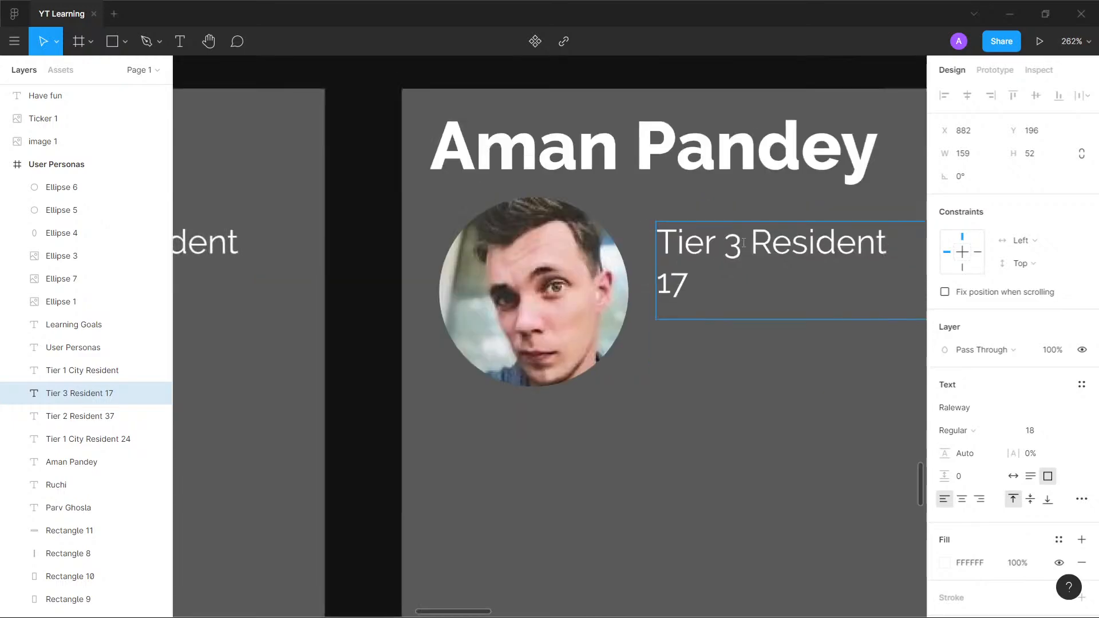
pyautogui.moveTo(751, 243); pyautogui.dragTo(888, 247)
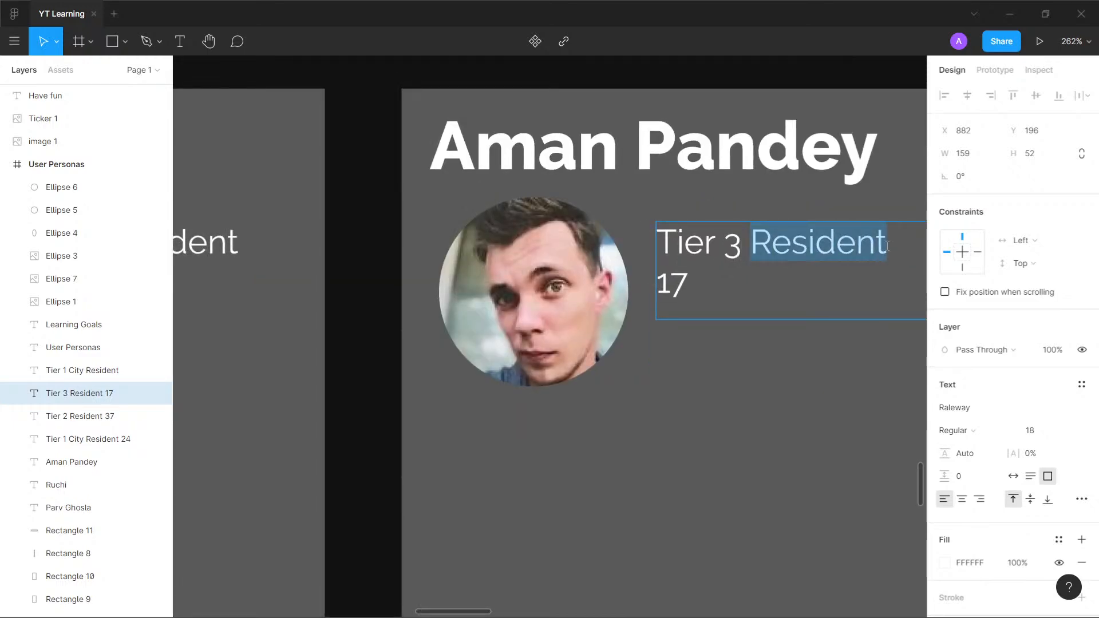
pyautogui.press('BackSpace')
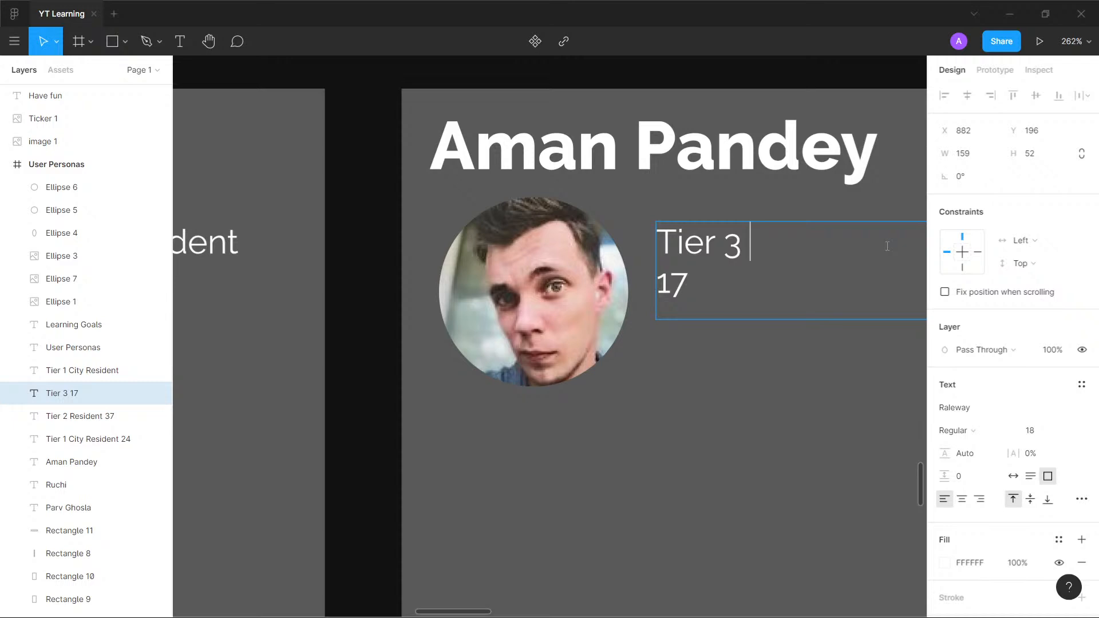
pyautogui.write('Resident')
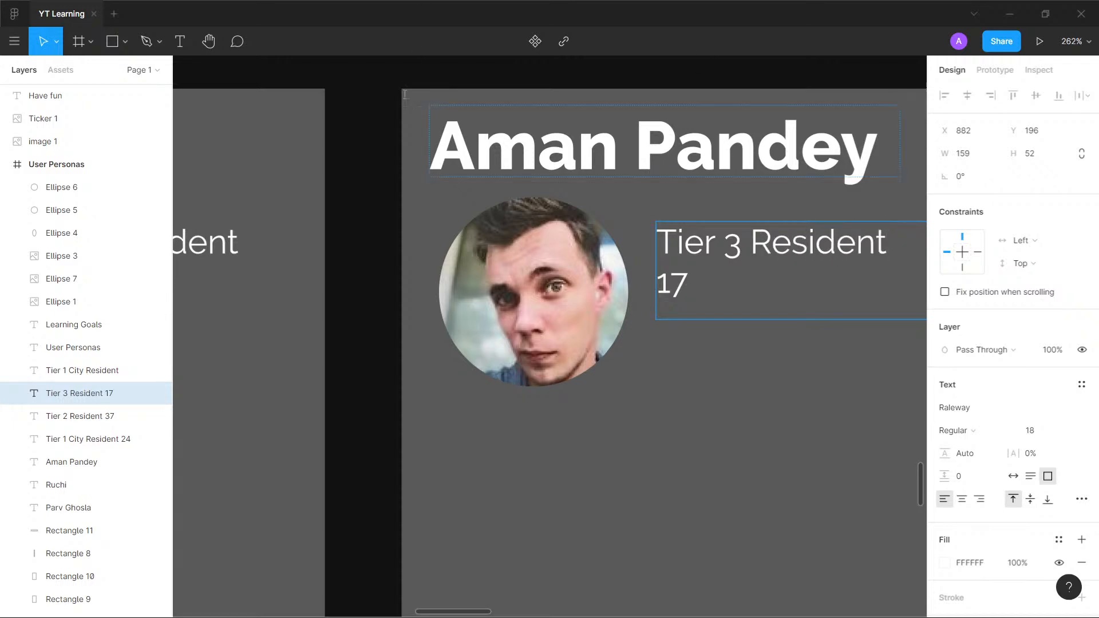
pyautogui.press('Escape')
# - Duplicate the first card's lower "Tier 1 City Resident" text onto the yellow Learning Goals circle at X 78, Y 841
pyautogui.scroll(-10, 373, 189)
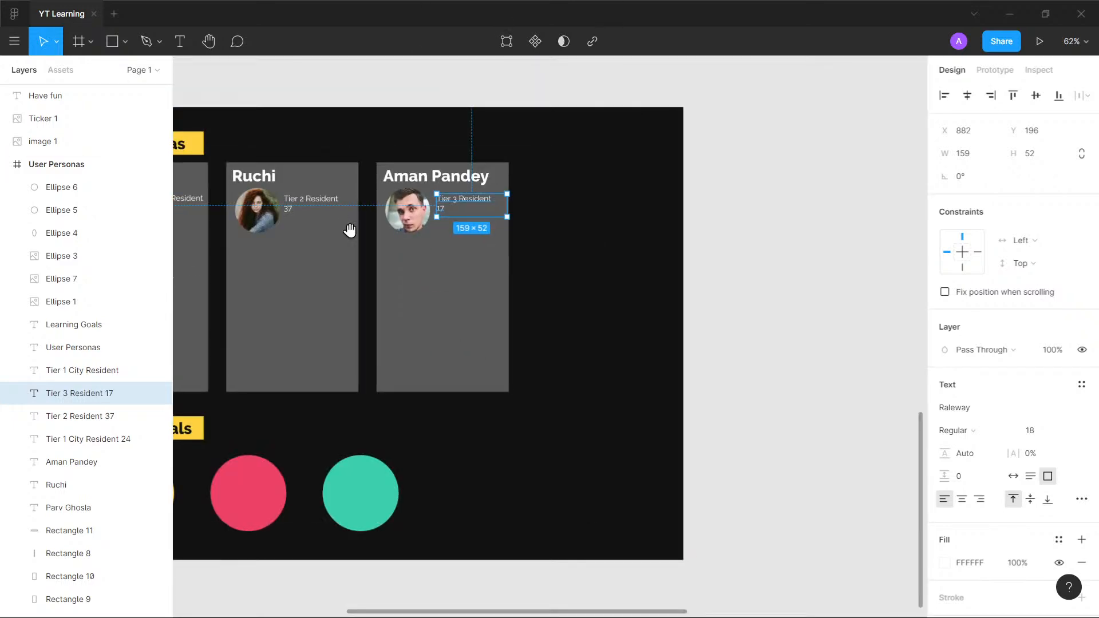
pyautogui.moveTo(349, 230); pyautogui.dragTo(591, 161)
pyautogui.scroll(2, 560, 369)
pyautogui.scroll(-1, 547, 370)
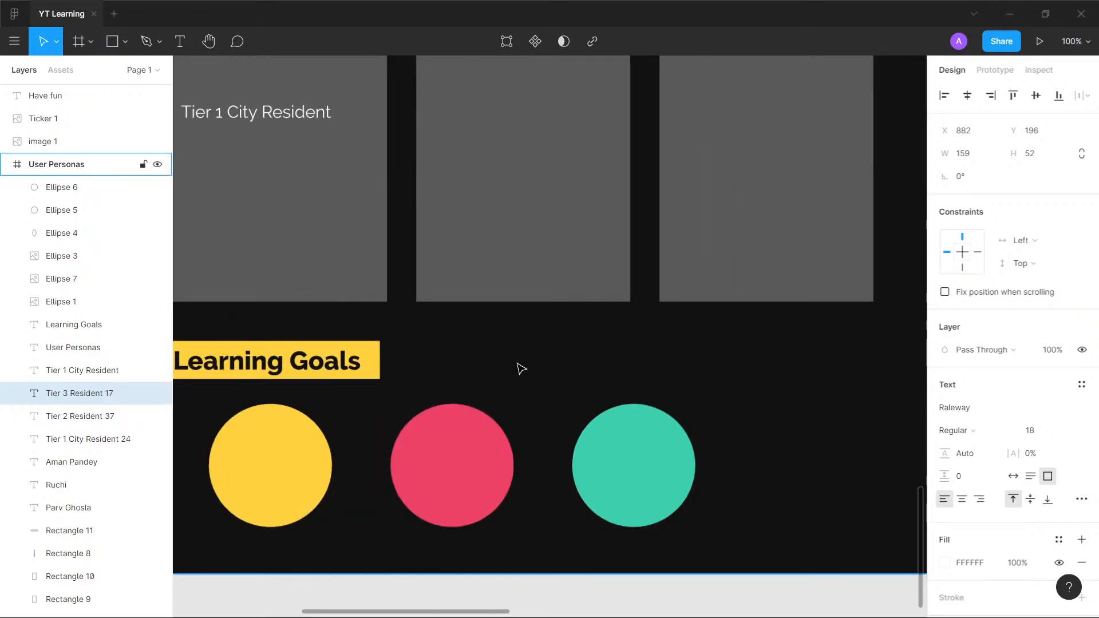
pyautogui.scroll(2, 485, 358)
pyautogui.scroll(-3, 628, 314)
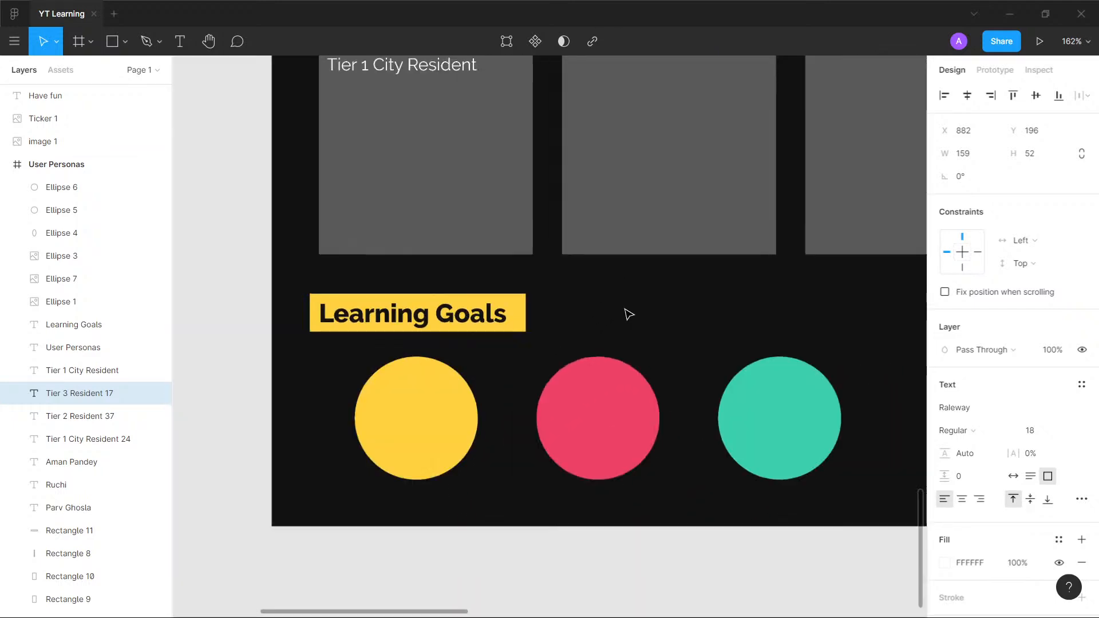
pyautogui.scroll(2, 608, 336)
pyautogui.scroll(3, 614, 285)
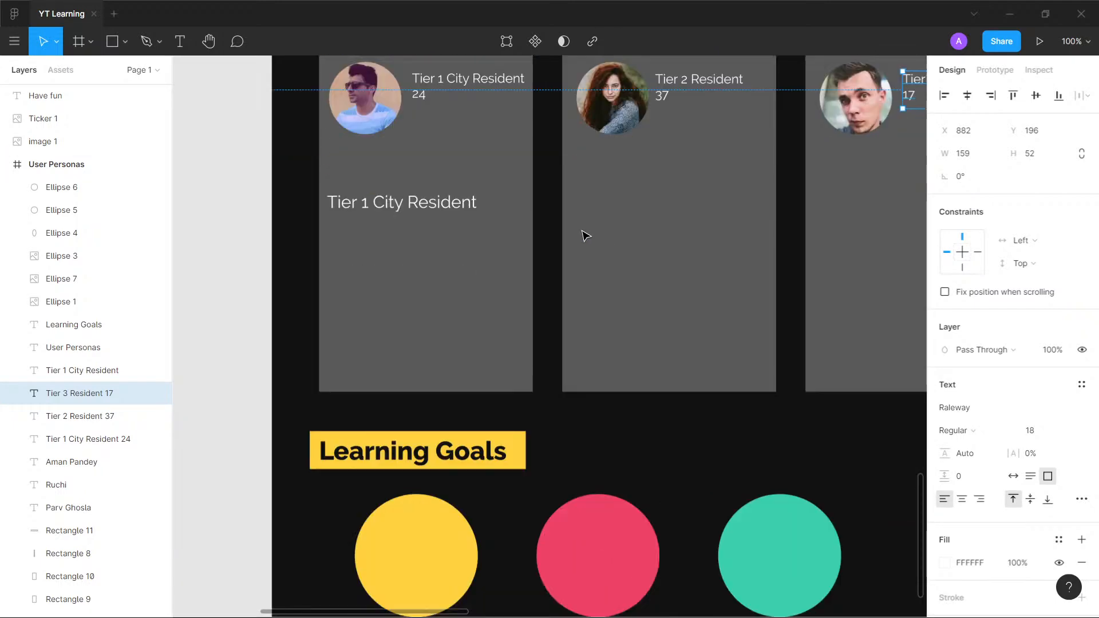
pyautogui.click(433, 211)
pyautogui.moveTo(437, 207); pyautogui.dragTo(456, 531)
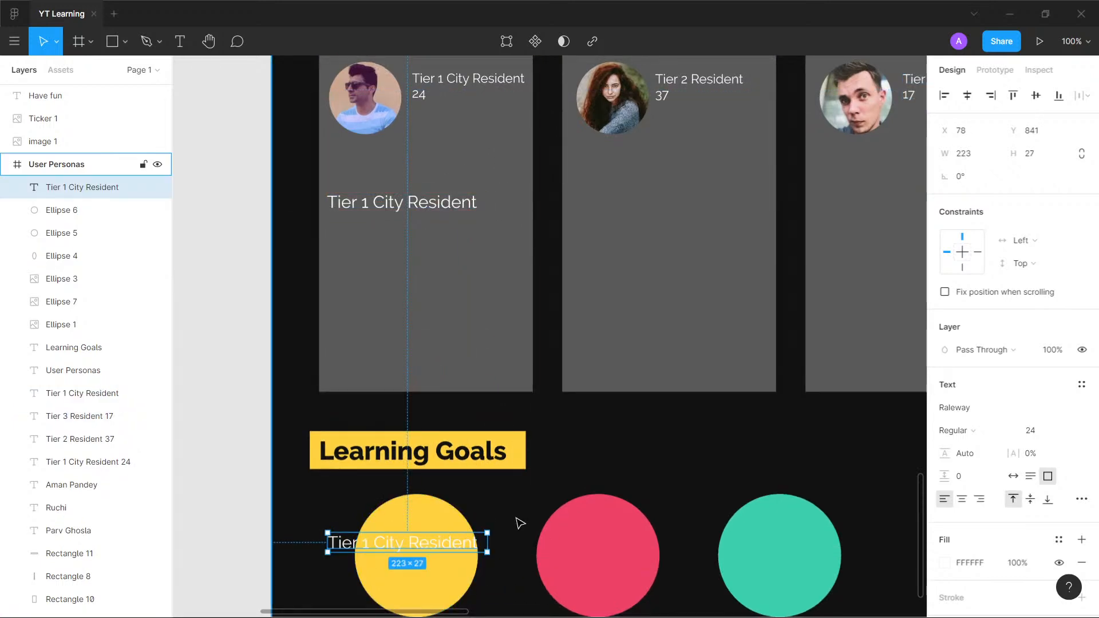
# - Fit the copied text inside the yellow circle: colour 121212, width 130, centre-aligned, at X 137, Y 846
pyautogui.scroll(5, 517, 521)
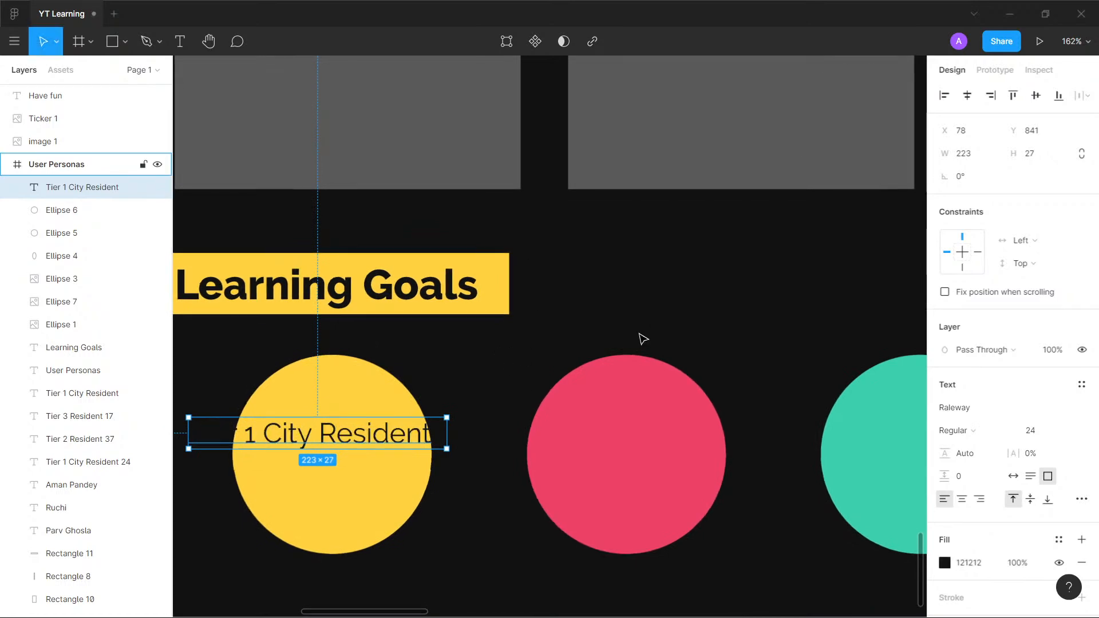
pyautogui.moveTo(405, 435); pyautogui.dragTo(368, 442)
pyautogui.hotkey('ctrl', 'alt', 't')
pyautogui.click(454, 366)
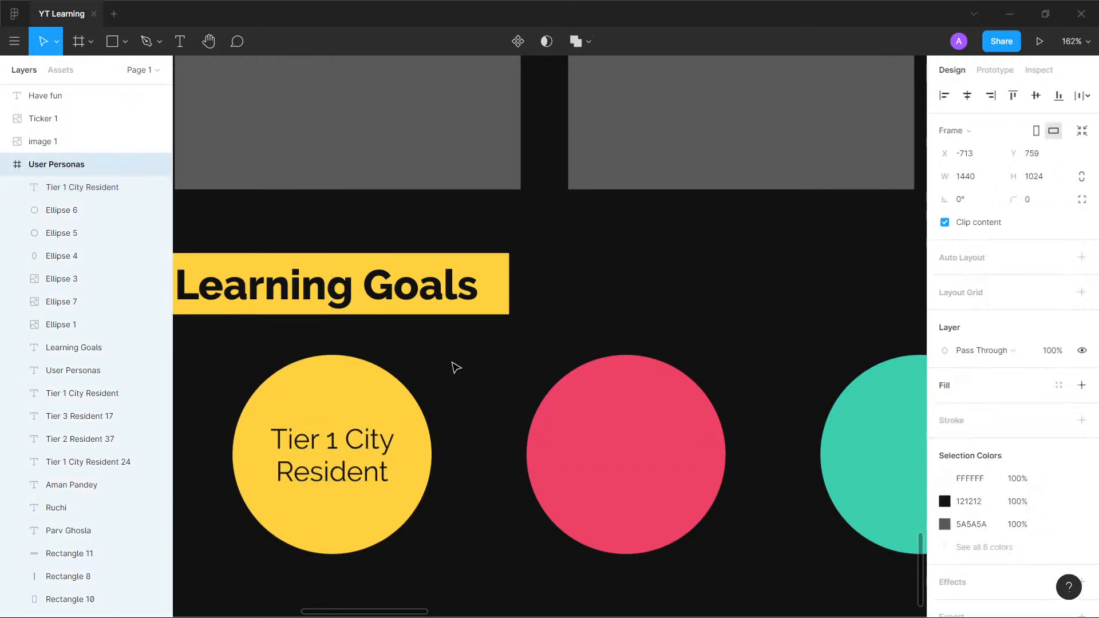
pyautogui.doubleClick(332, 442)
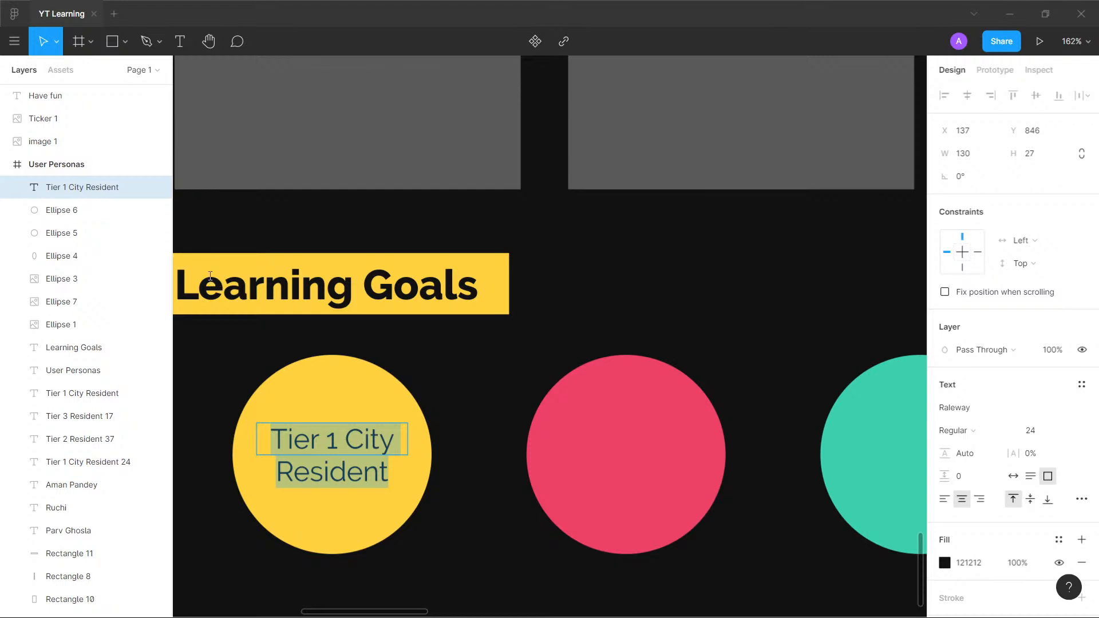
pyautogui.scroll(-5, 460, 206)
pyautogui.click(452, 522)
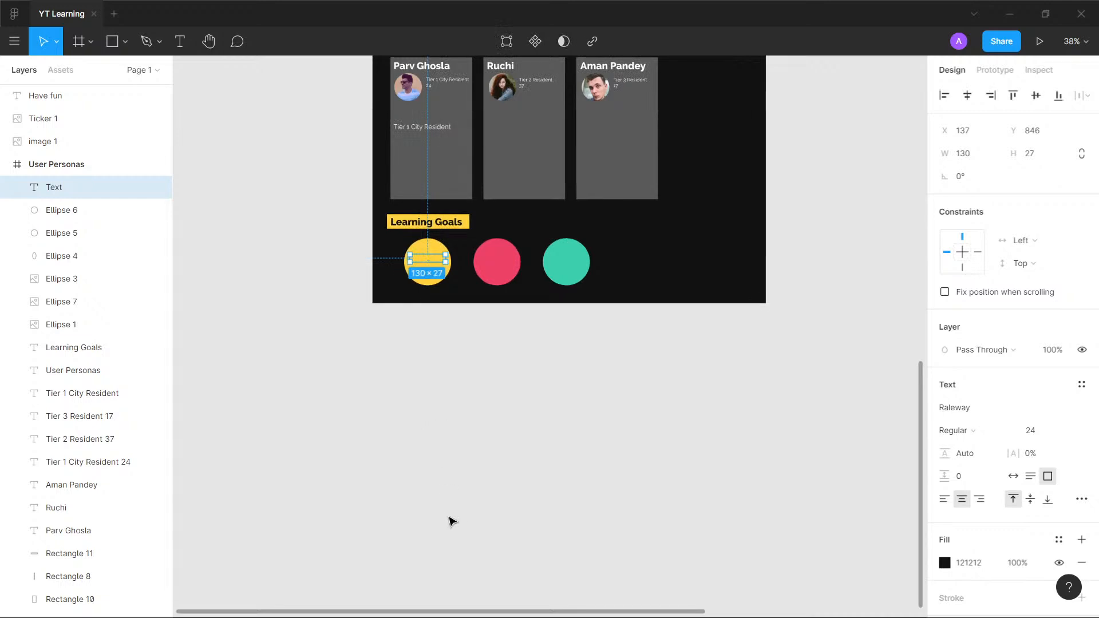
pyautogui.click(470, 377)
pyautogui.hotkey('ctrl', 'z')
pyautogui.hotkey('ctrl', 'z')
pyautogui.click(472, 358)
pyautogui.hotkey('ctrl', 'z')
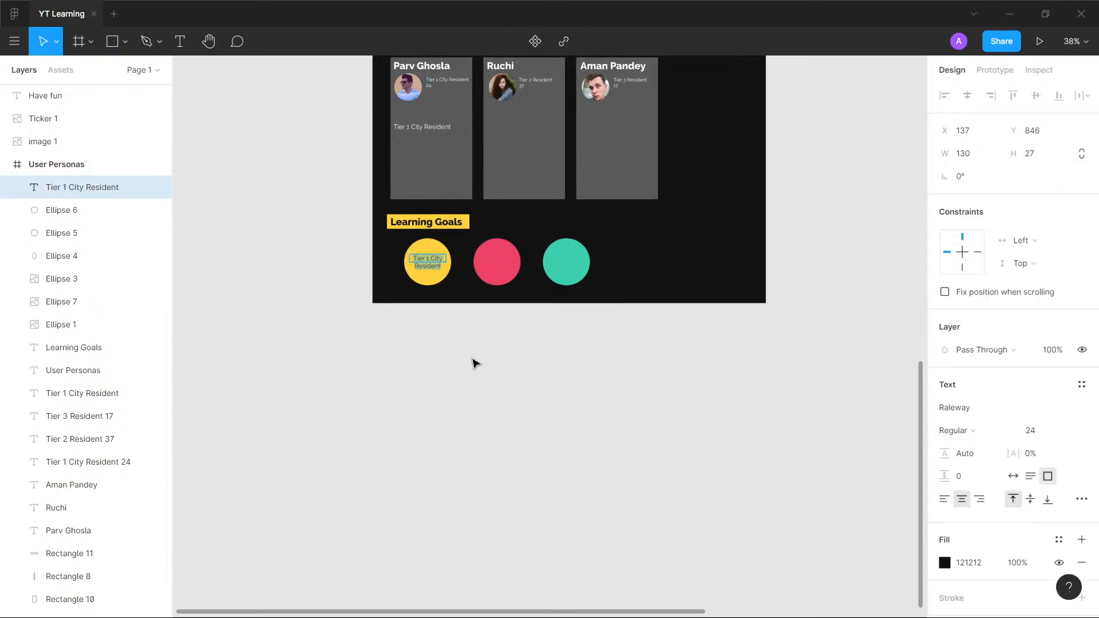
# - Examine the YouTube Learning channel screenshot beside the Page 1 frame
pyautogui.scroll(2, 479, 355)
pyautogui.scroll(6, 476, 355)
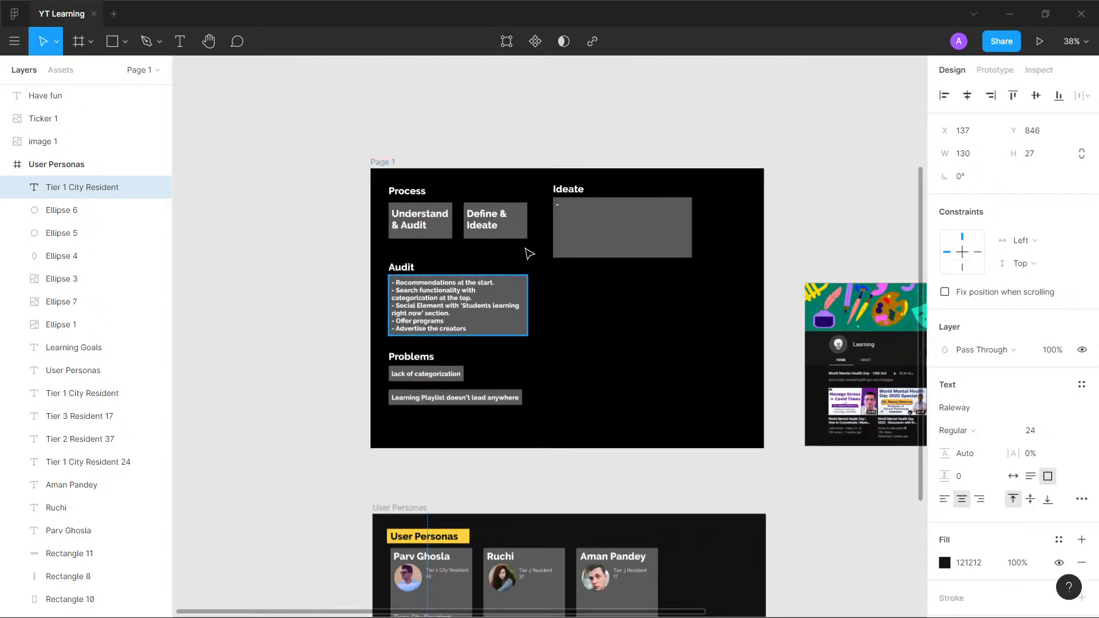
pyautogui.scroll(2, 525, 247)
pyautogui.scroll(-1, 526, 248)
pyautogui.moveTo(885, 322); pyautogui.dragTo(54, 285)
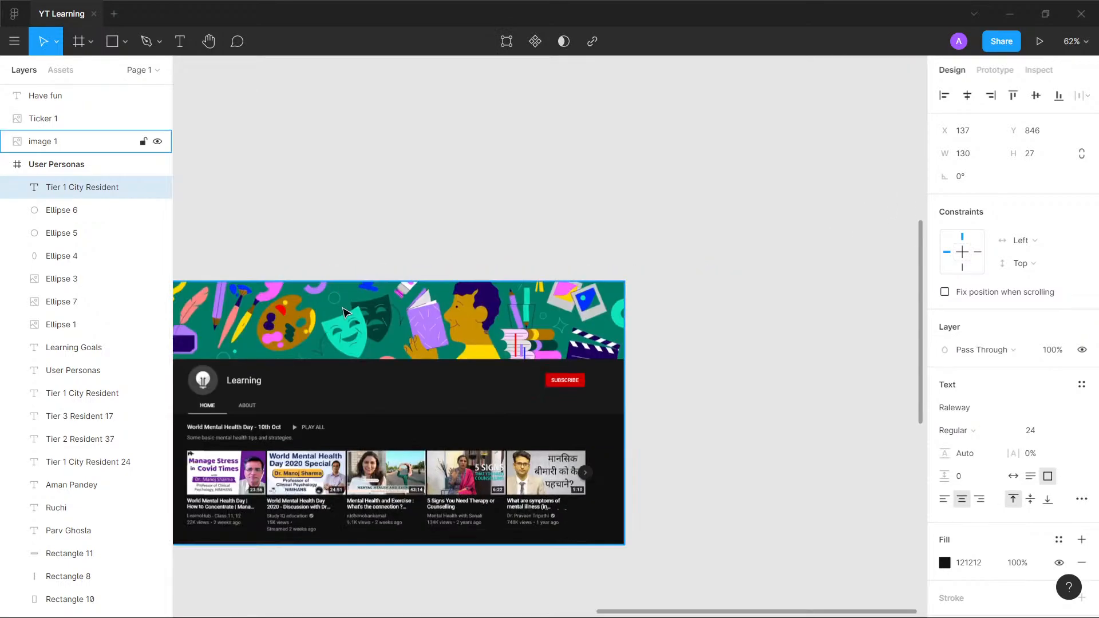
pyautogui.scroll(1, 337, 311)
pyautogui.moveTo(320, 314); pyautogui.dragTo(475, 163)
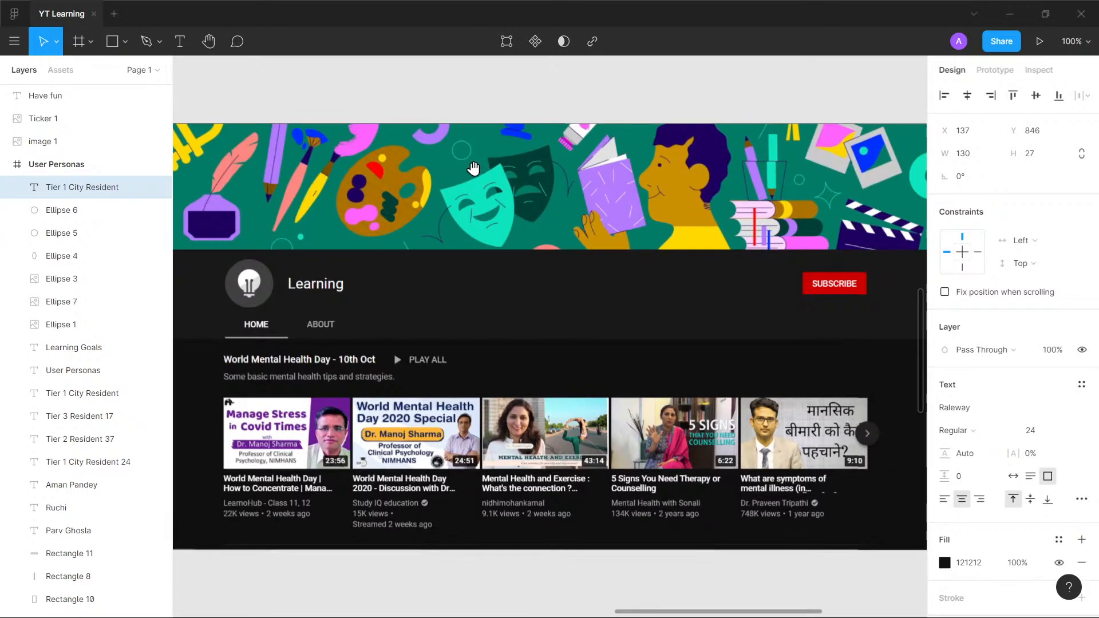
pyautogui.scroll(-5, 346, 162)
pyautogui.moveTo(346, 162); pyautogui.dragTo(769, 289)
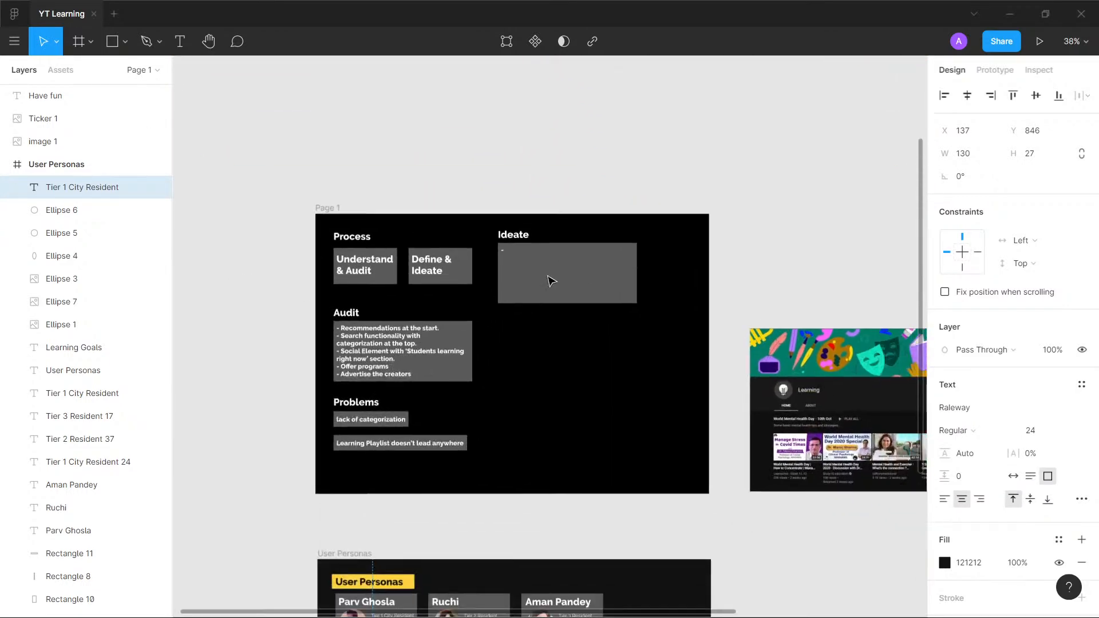
# - Look over the Process, Audit, Problems and Ideate notes on Page 1 and the User Personas frame, and clear the selection
pyautogui.scroll(1, 547, 278)
pyautogui.moveTo(460, 298); pyautogui.dragTo(469, 275)
pyautogui.scroll(1, 508, 296)
pyautogui.scroll(-1, 594, 258)
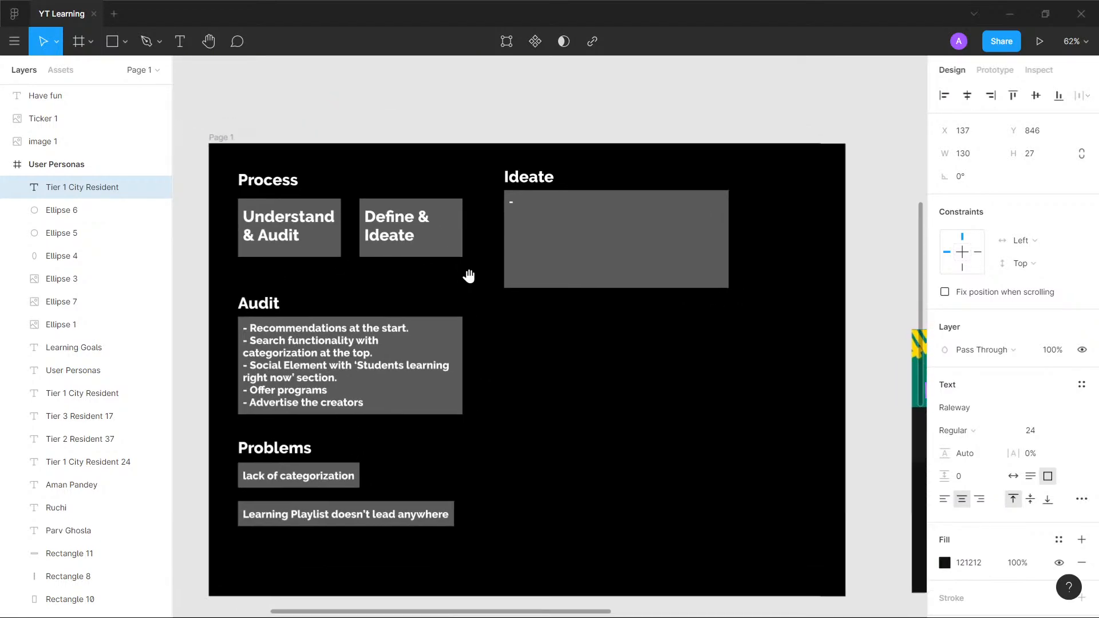
pyautogui.scroll(1, 480, 271)
pyautogui.scroll(-1, 487, 279)
pyautogui.scroll(-2, 575, 518)
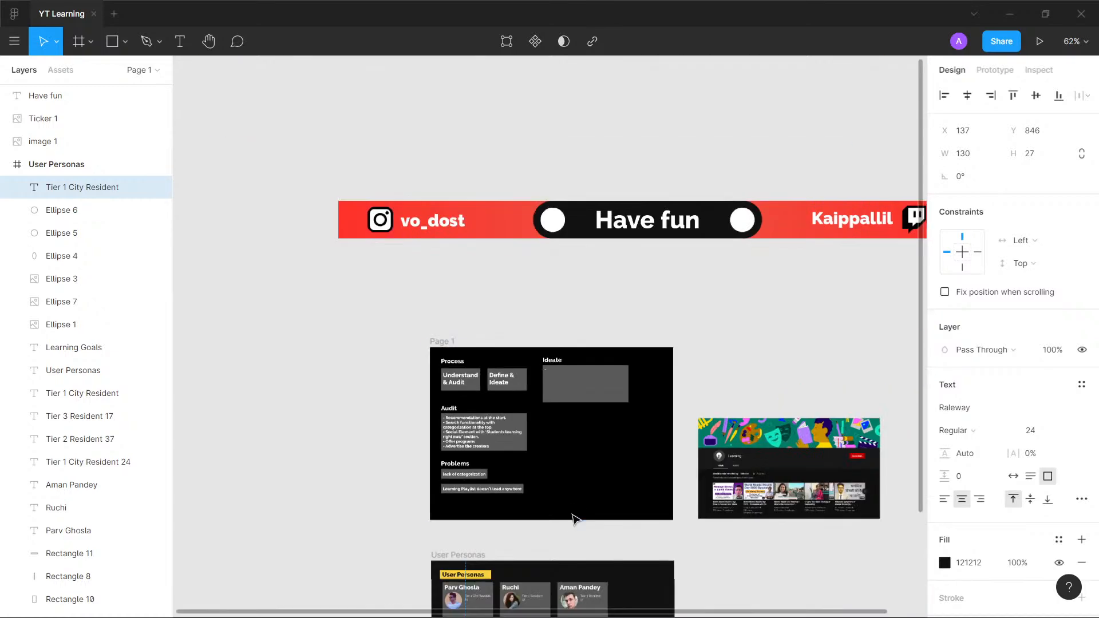
pyautogui.moveTo(561, 476); pyautogui.dragTo(513, 188)
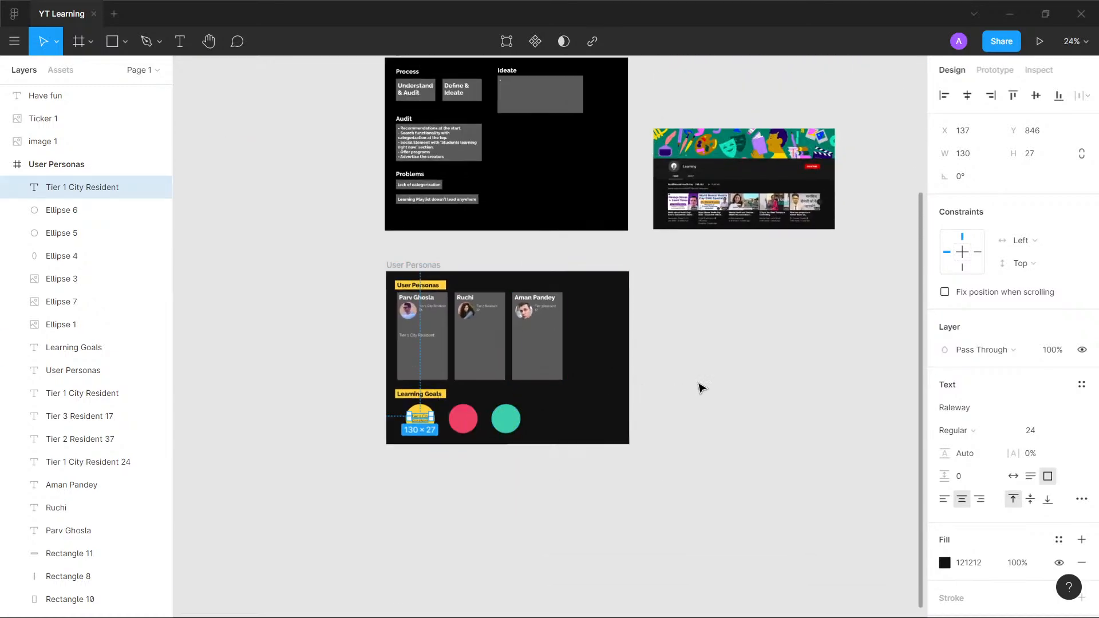
pyautogui.click(699, 385)
# - Copy the yellow rectangle behind the User Personas heading to Page 1 and place it behind the Process heading at X 58, Y 54
pyautogui.click(445, 290)
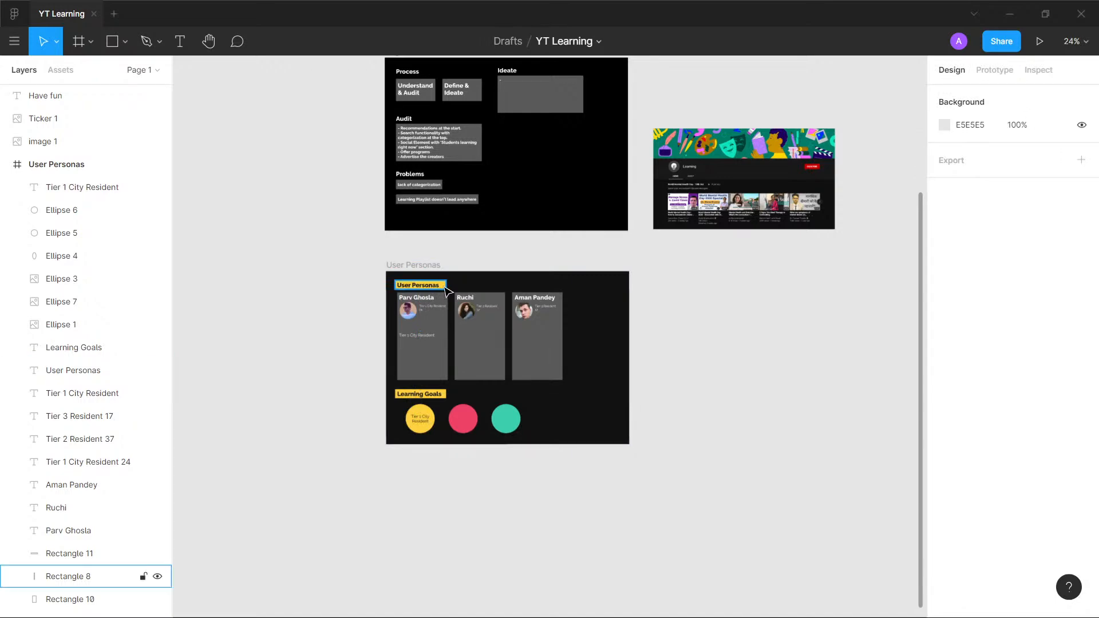
pyautogui.click(351, 216)
pyautogui.scroll(5, 386, 135)
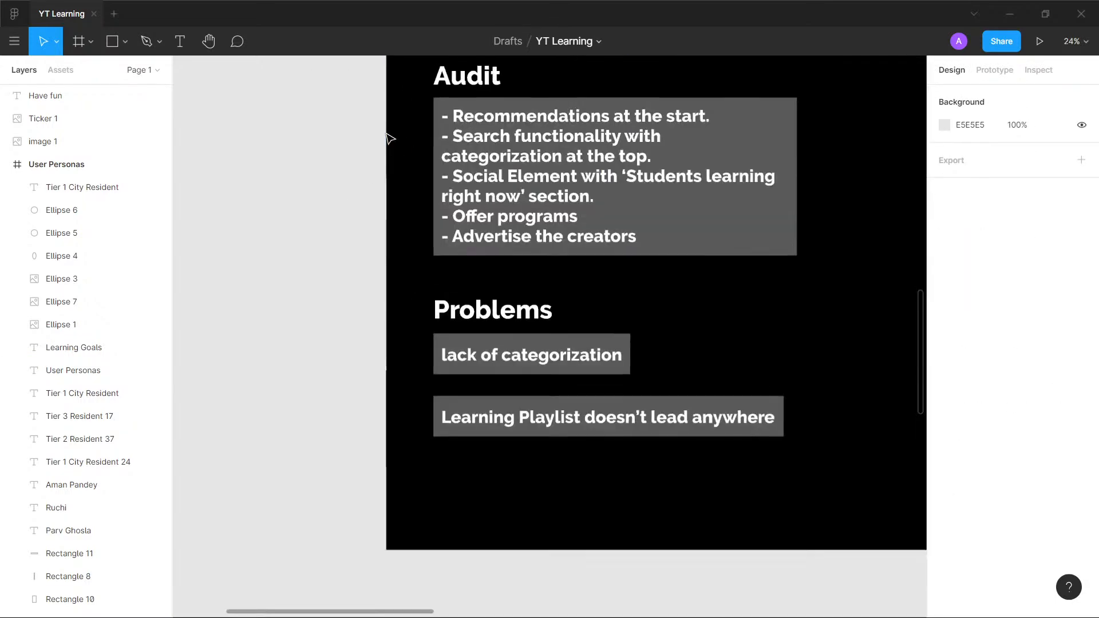
pyautogui.moveTo(553, 165); pyautogui.dragTo(356, 393)
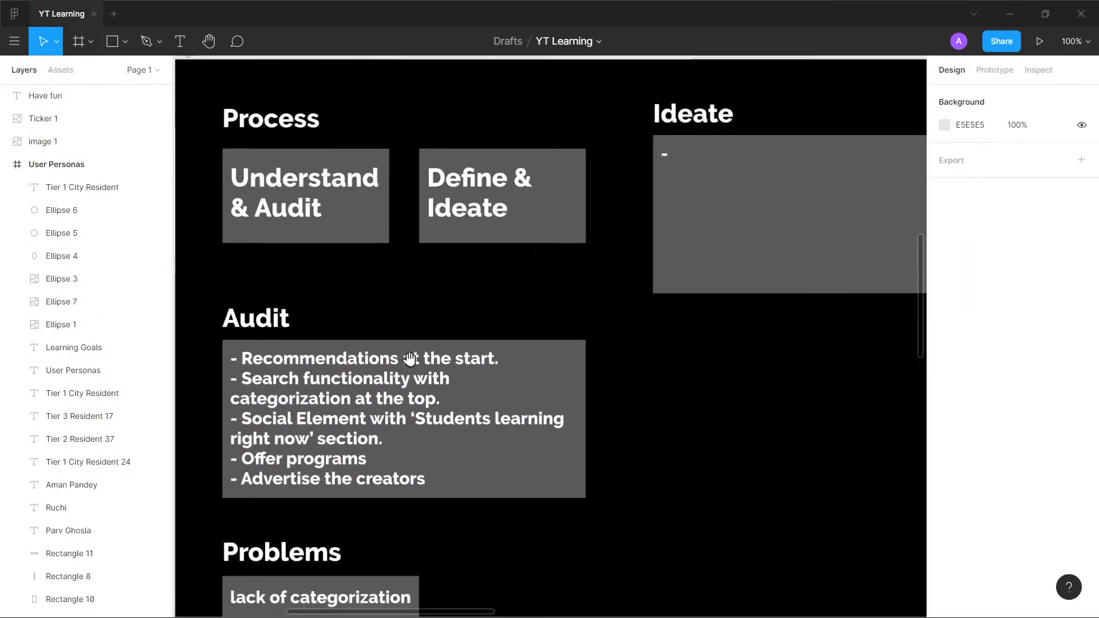
pyautogui.hotkey('ctrl', 'v')
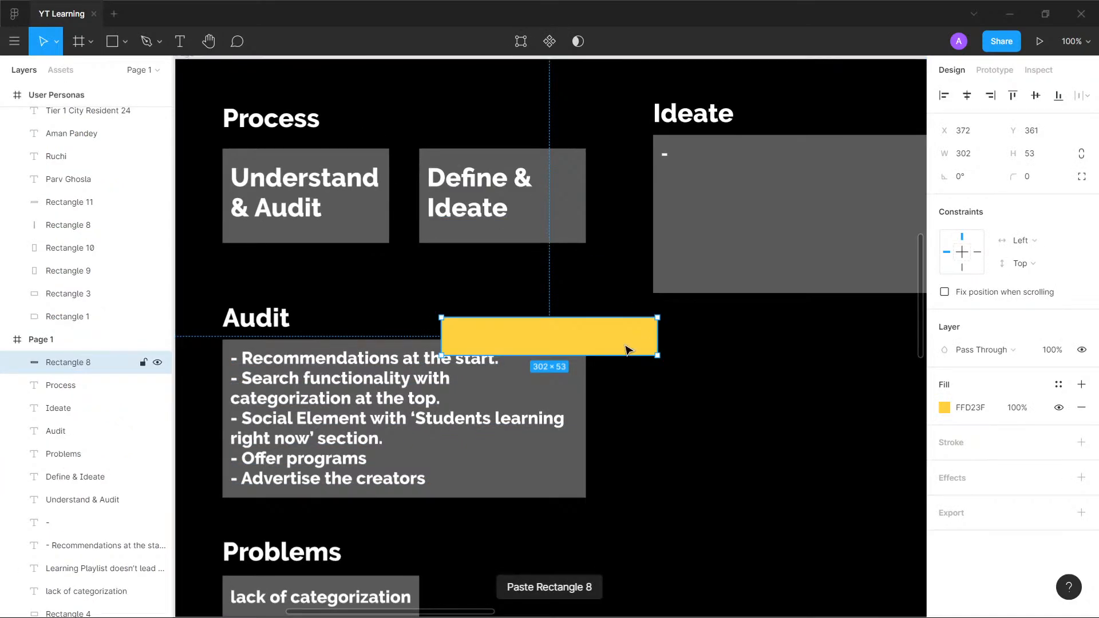
pyautogui.moveTo(628, 348); pyautogui.dragTo(416, 117)
pyautogui.hotkey('ctrl', 'shift', '[')
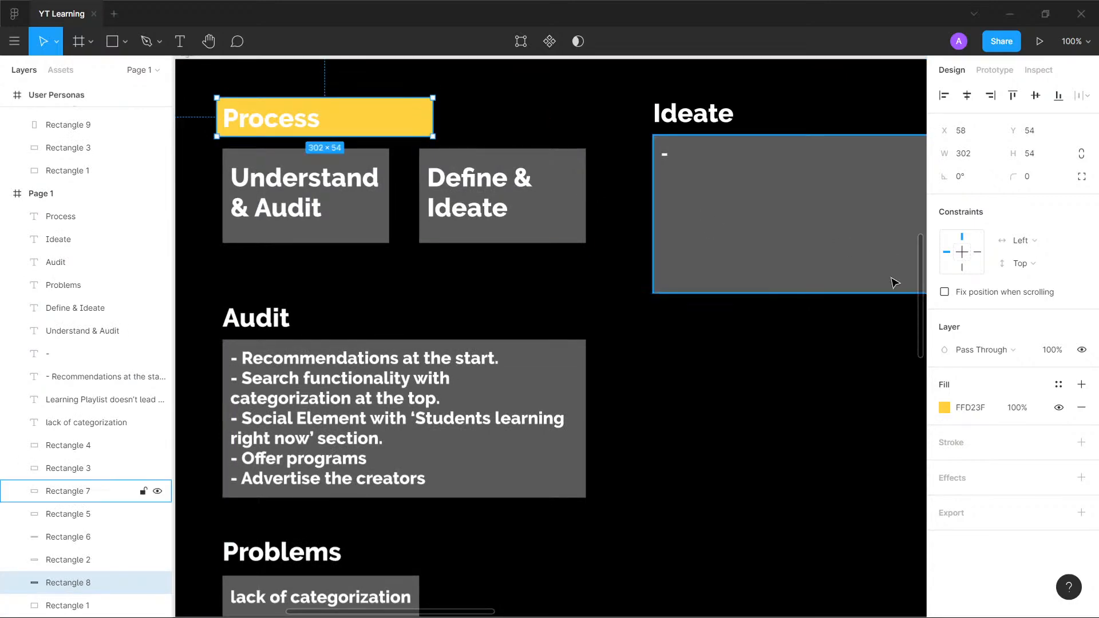
# - Change the fill of the bar behind the Process heading to pink EE4266
pyautogui.click(944, 408)
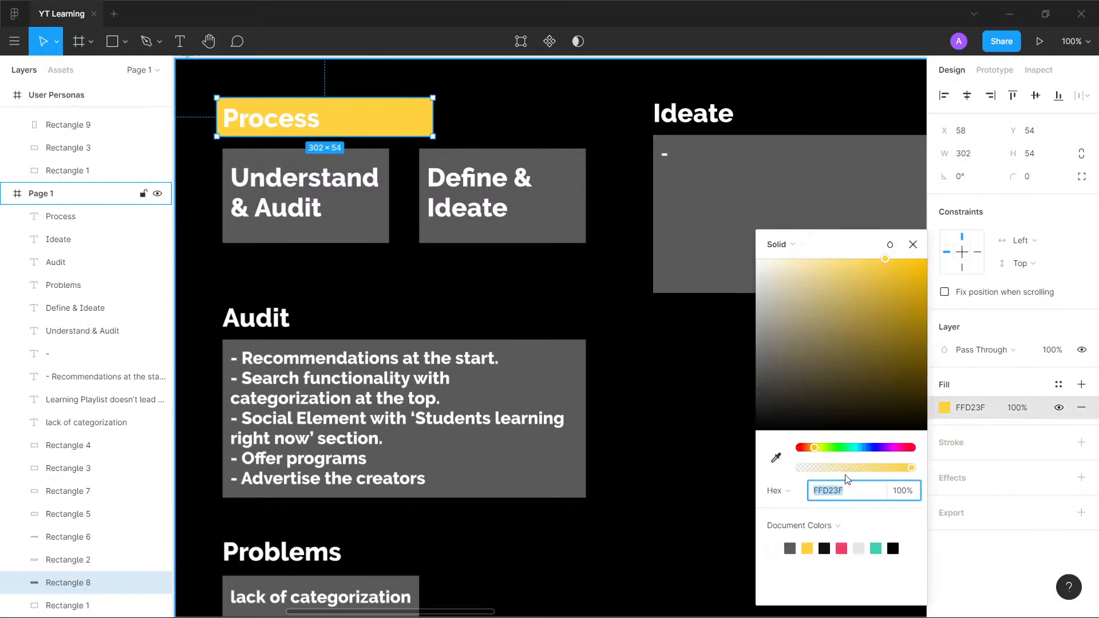
pyautogui.click(841, 550)
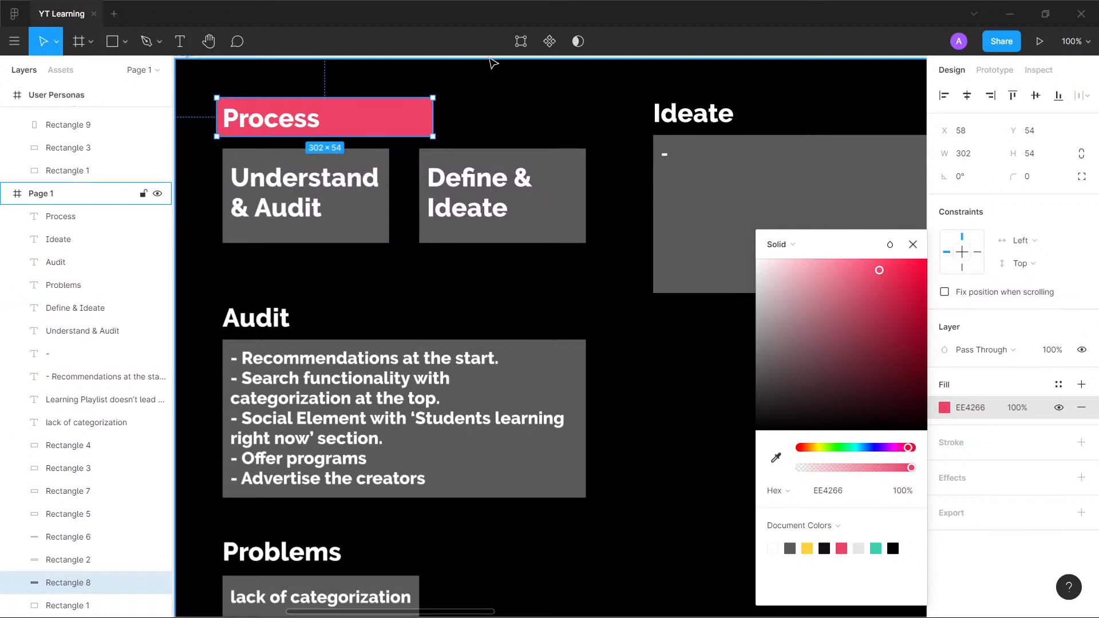
pyautogui.click(494, 63)
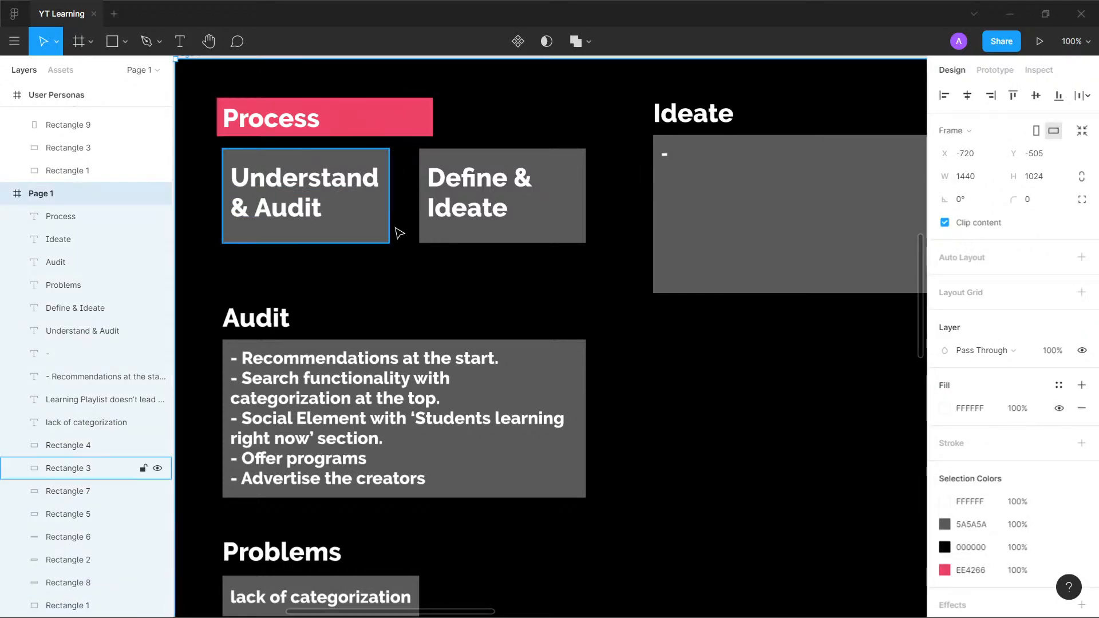
# - Copy the pink Process bar behind the Audit heading at X 58, Y 327 and fill it with teal 3BCEAC
pyautogui.moveTo(417, 115); pyautogui.dragTo(419, 275)
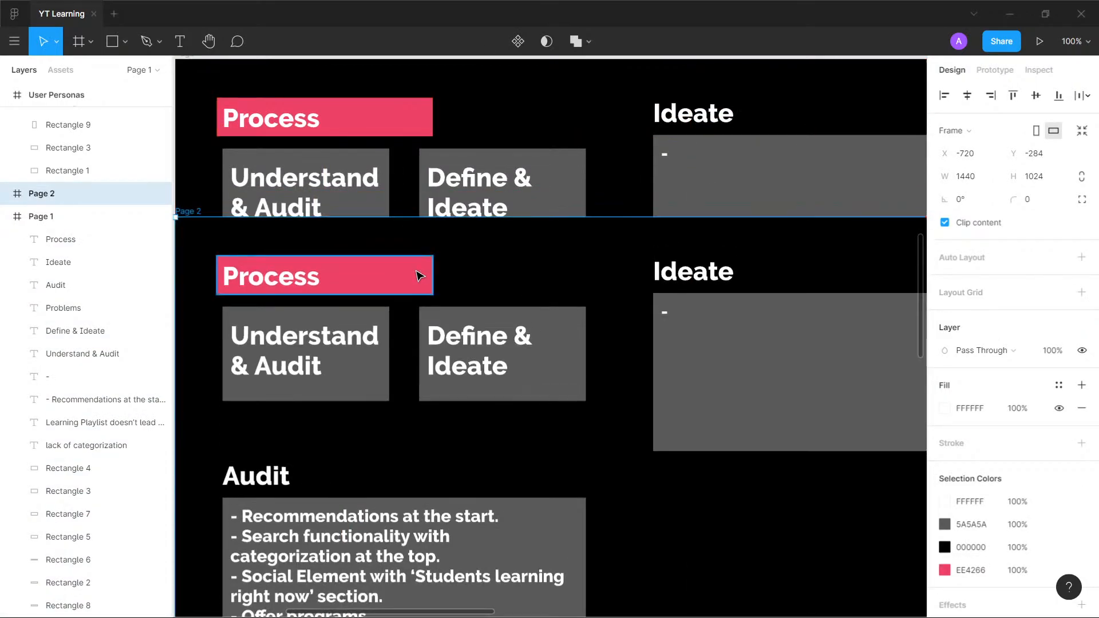
pyautogui.hotkey('ctrl', 'z')
pyautogui.click(416, 120)
pyautogui.moveTo(416, 115); pyautogui.dragTo(422, 309)
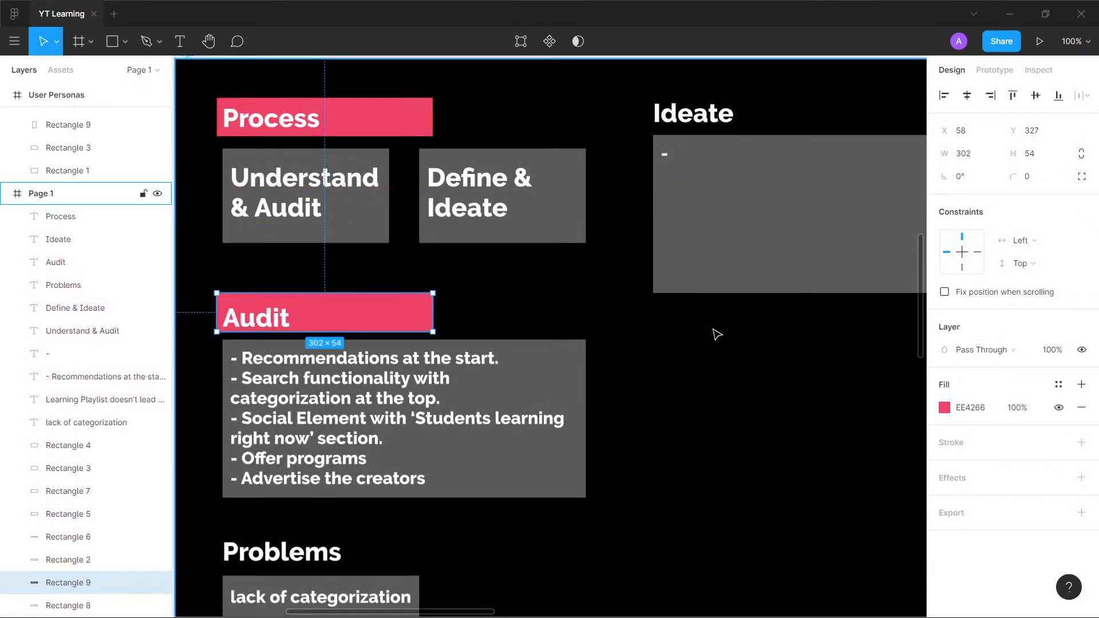
pyautogui.click(945, 408)
pyautogui.click(876, 549)
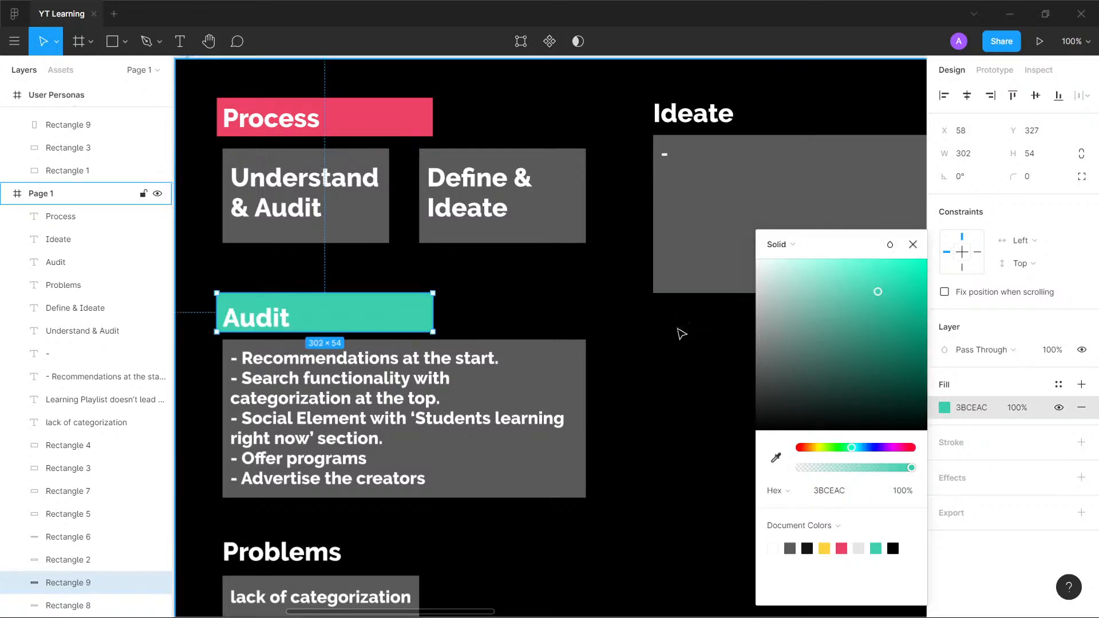
pyautogui.click(590, 312)
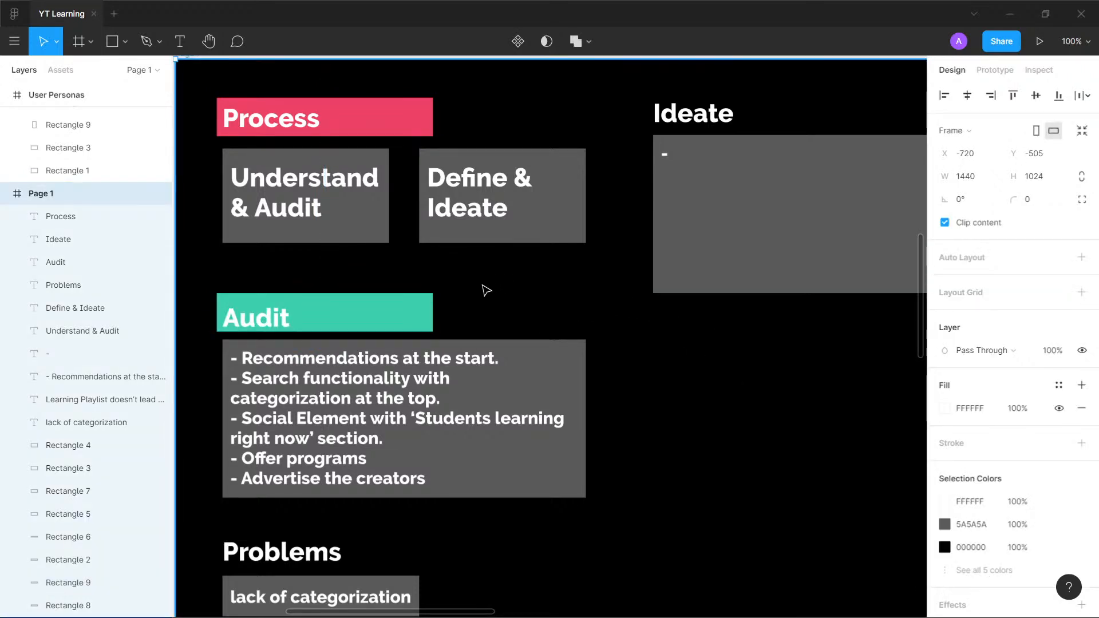
# - Set the fill of Page 1's full-size background rectangle to 121212
pyautogui.click(367, 239)
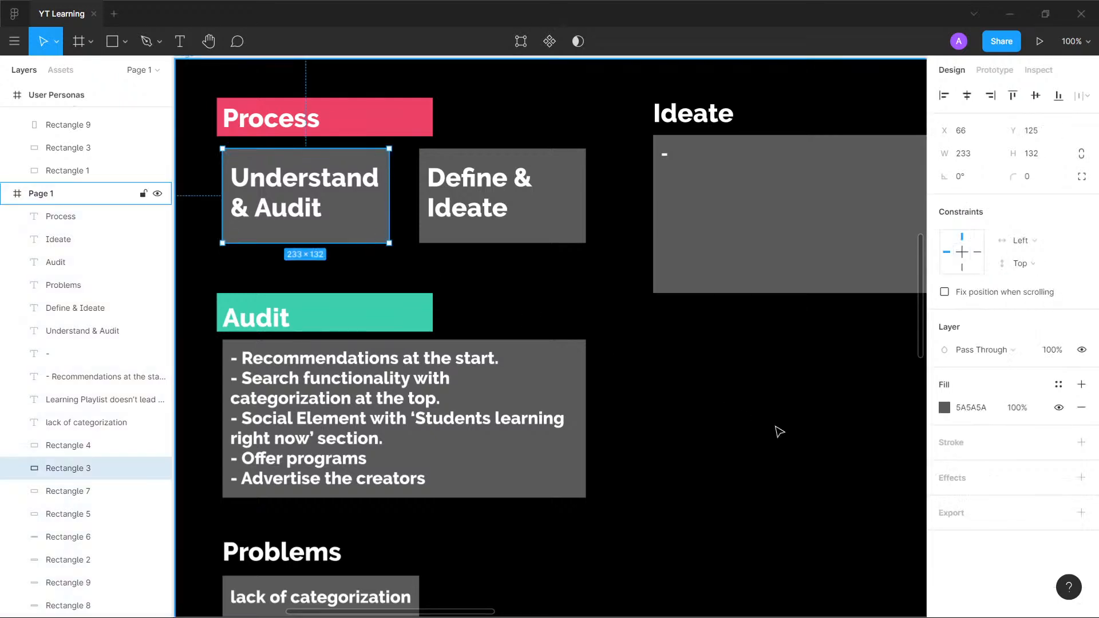
pyautogui.click(797, 438)
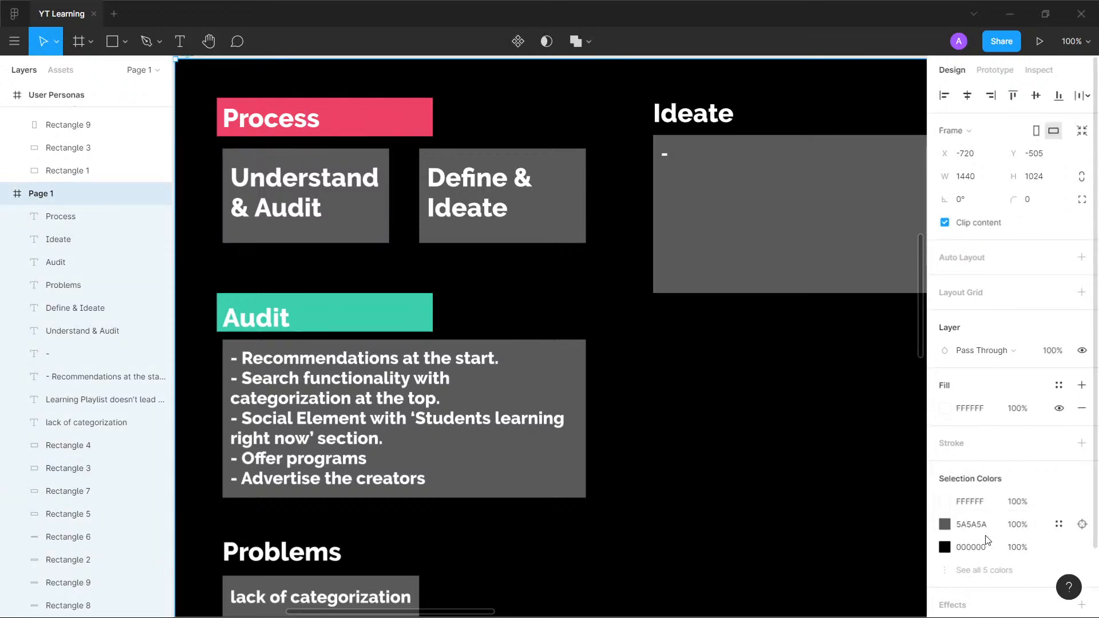
pyautogui.click(702, 392)
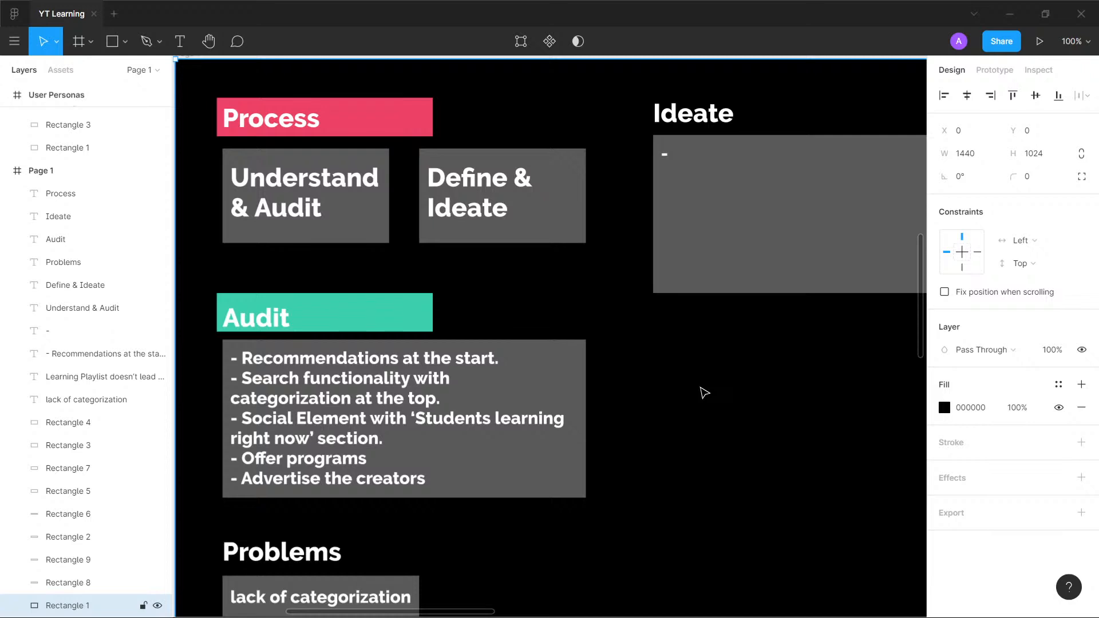
pyautogui.click(981, 410)
pyautogui.write('121212')
pyautogui.press('Return')
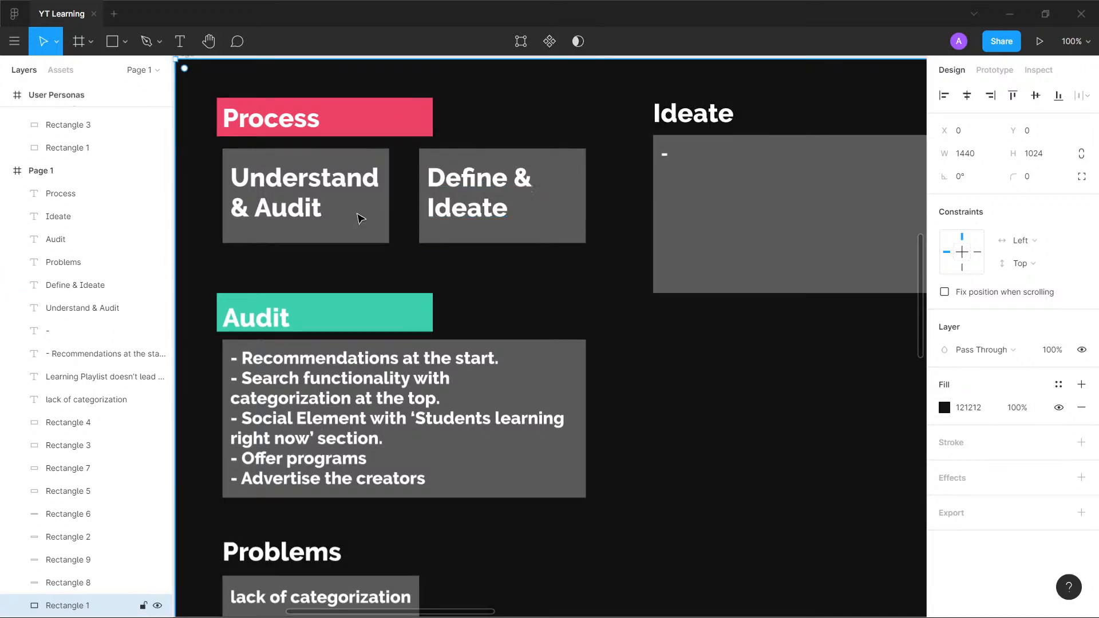
# - Try a darker 313131 fill on the Understand & Audit card, then restore its previous grey
pyautogui.click(355, 229)
pyautogui.click(977, 409)
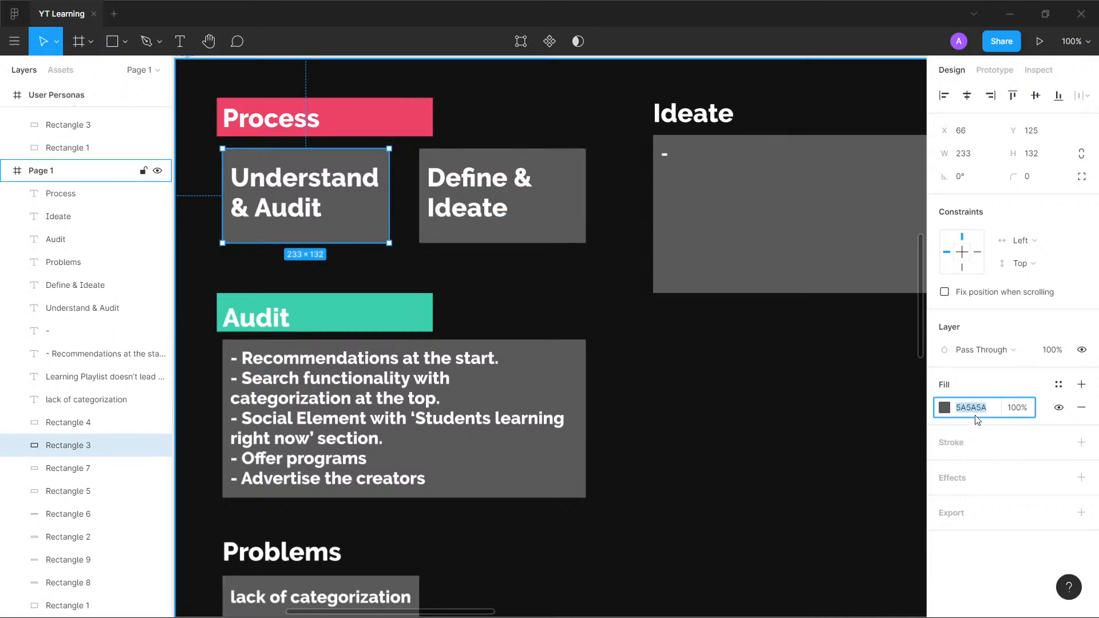
pyautogui.click(946, 408)
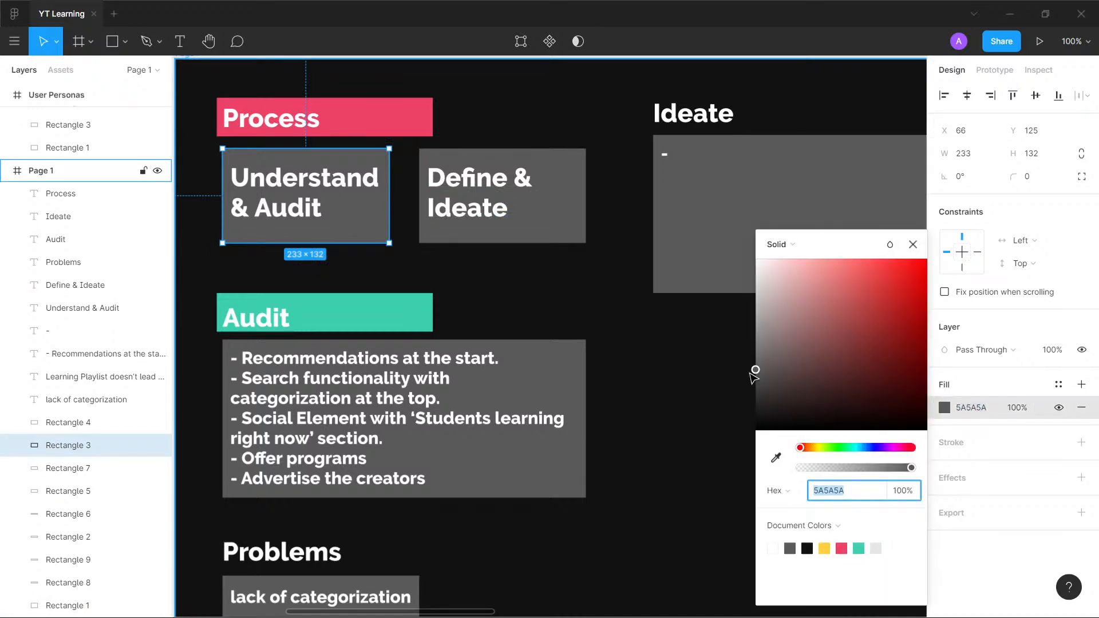
pyautogui.moveTo(757, 370); pyautogui.dragTo(596, 412)
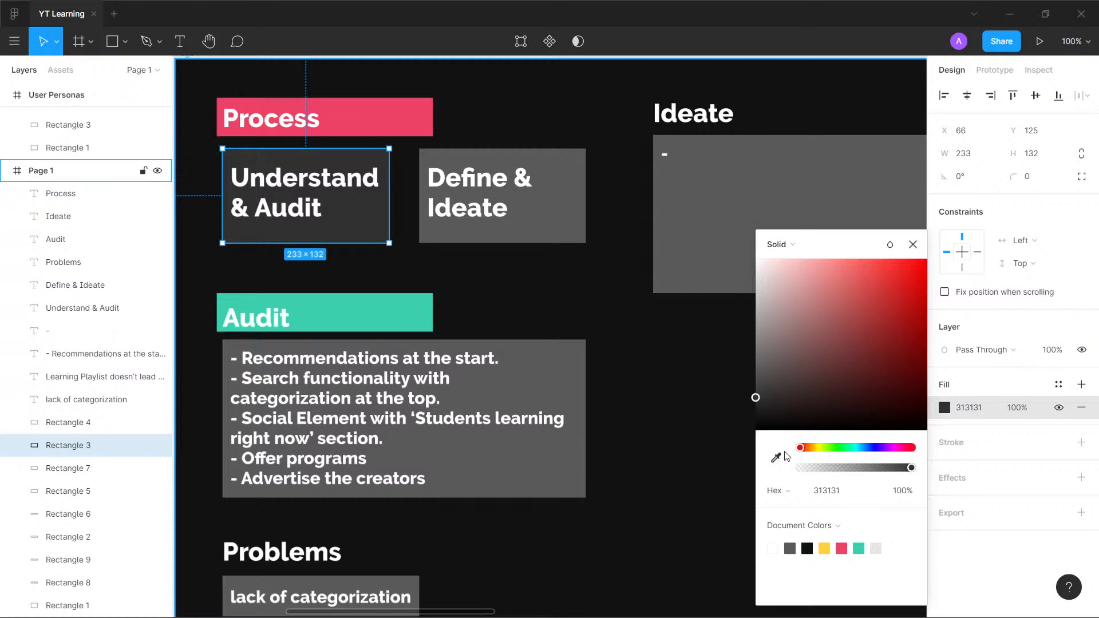
pyautogui.press('Escape')
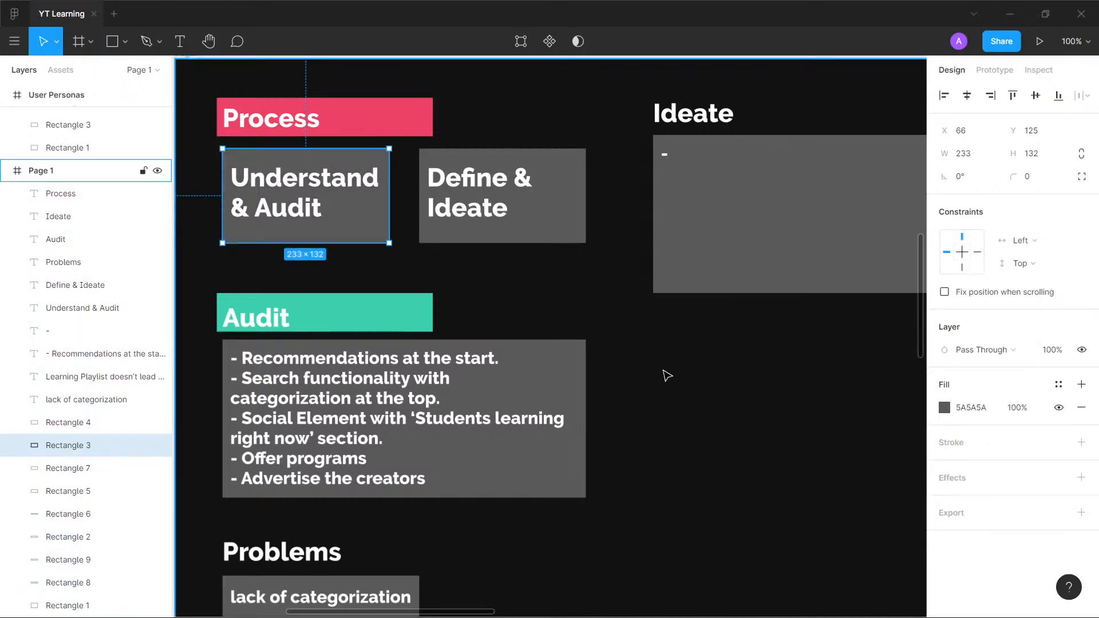
pyautogui.press('Escape')
# - Look over the Page 1 sections, the User Personas cards and the Learning Goals circles
pyautogui.keyDown('ctrl'); pyautogui.scroll(-3, 674, 352); pyautogui.keyUp('ctrl')
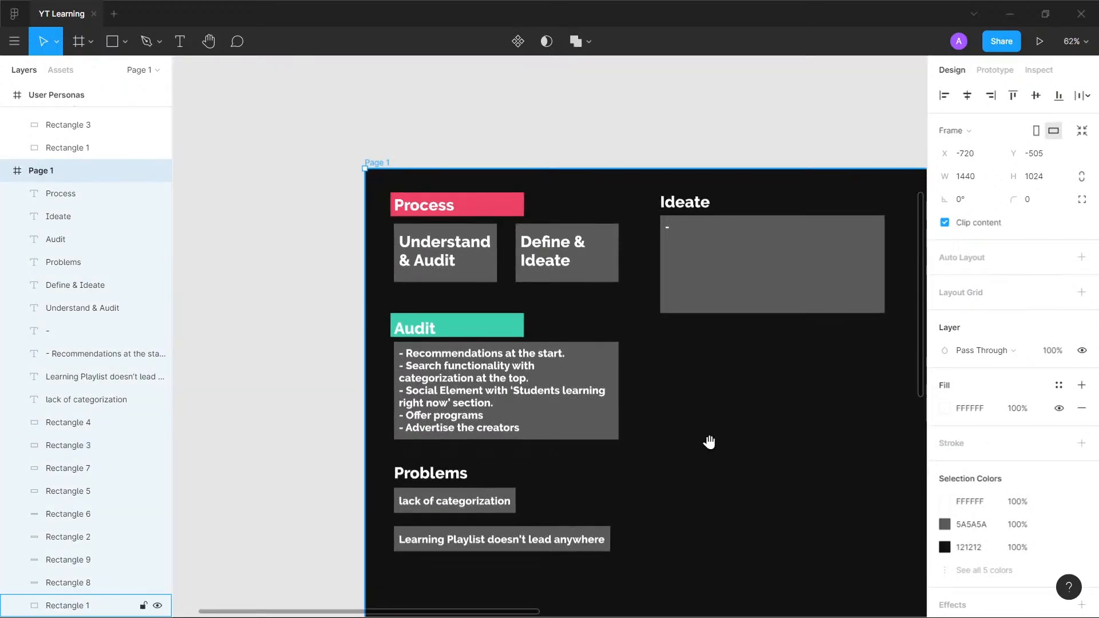
pyautogui.moveTo(708, 441); pyautogui.dragTo(584, 451)
pyautogui.keyDown('ctrl'); pyautogui.scroll(3, 398, 316); pyautogui.keyUp('ctrl')
pyautogui.moveTo(395, 310); pyautogui.dragTo(452, 286)
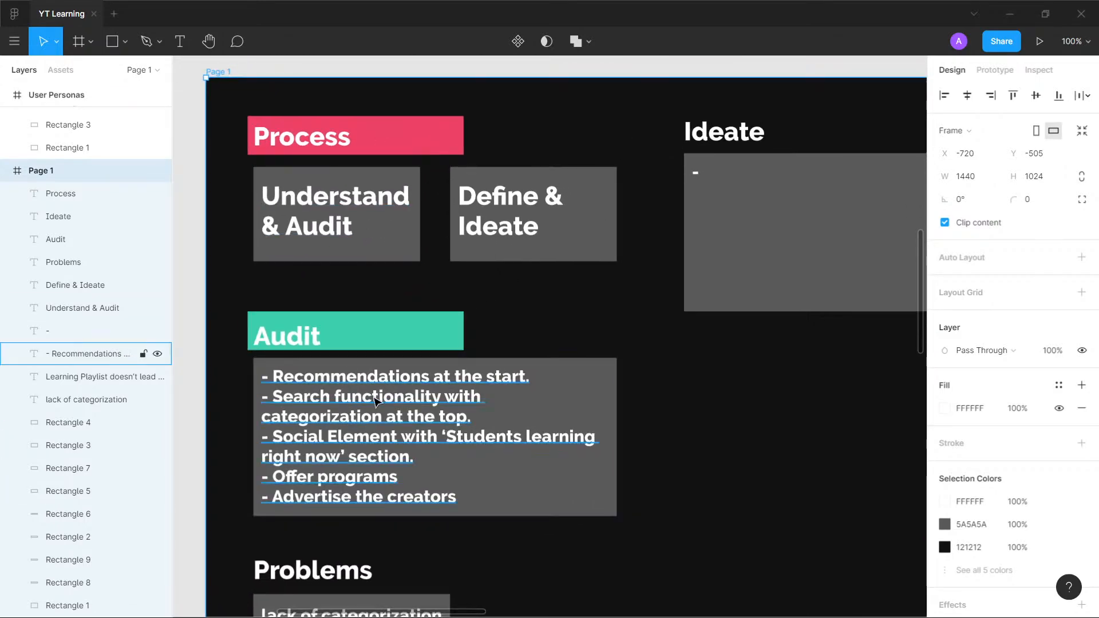
pyautogui.moveTo(464, 547); pyautogui.dragTo(427, 275)
pyautogui.scroll(-5, 449, 366)
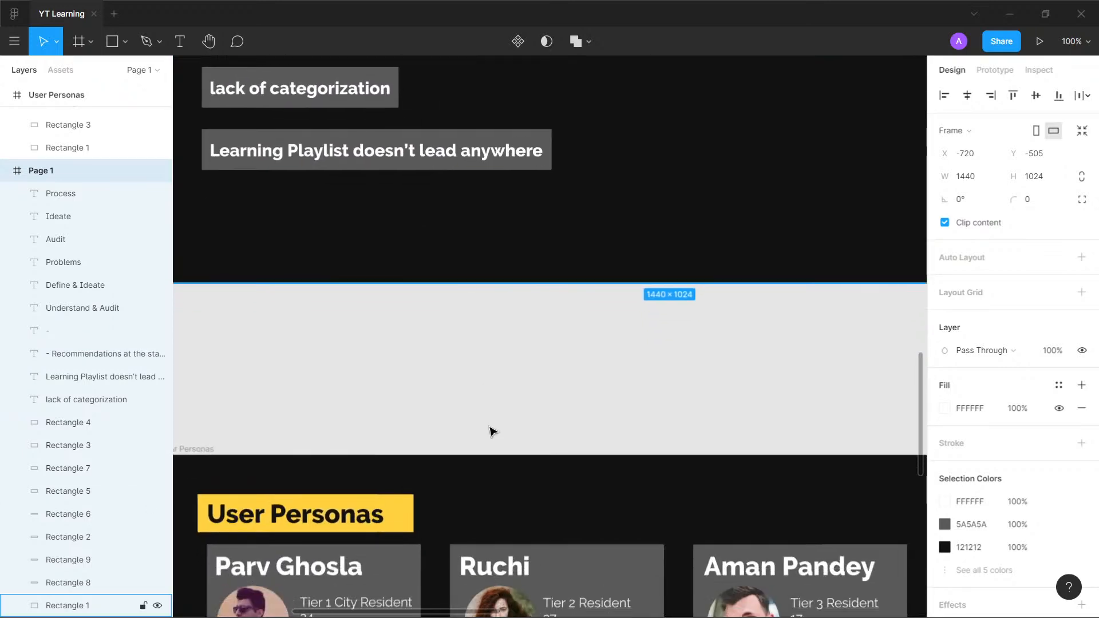
pyautogui.moveTo(490, 432); pyautogui.dragTo(507, 85)
pyautogui.scroll(-2, 558, 280)
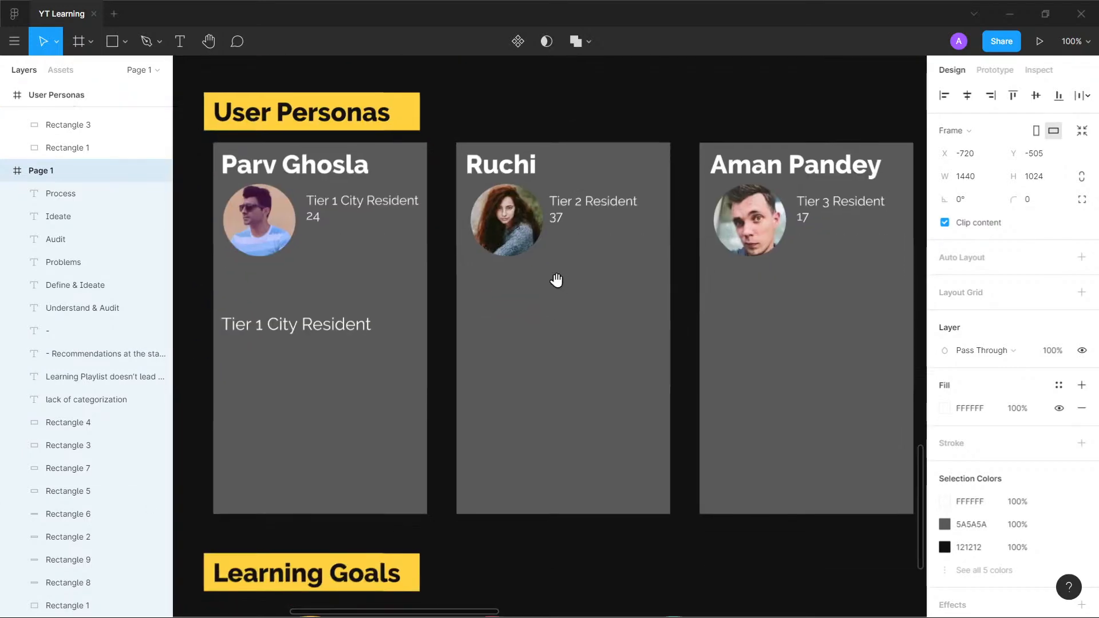
pyautogui.moveTo(558, 280)
pyautogui.mouseDown()
pyautogui.moveTo(550, 236)
pyautogui.moveTo(552, 260)
pyautogui.mouseUp()
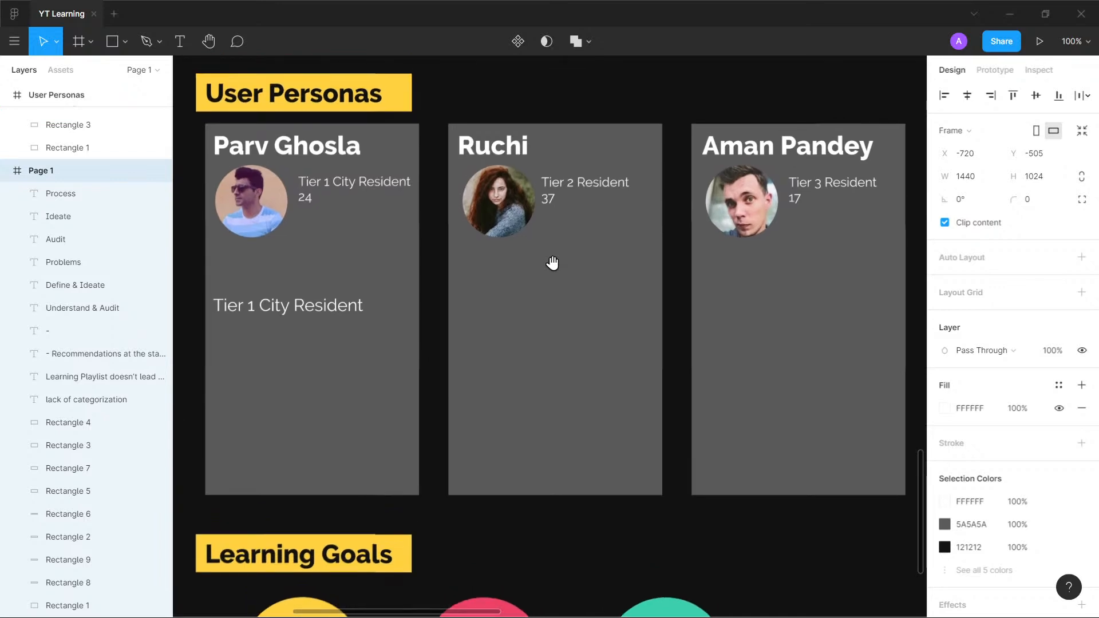
pyautogui.scroll(-2, 524, 363)
pyautogui.moveTo(524, 362); pyautogui.dragTo(518, 295)
# - Replace the text in the yellow Learning Goals circle with the placeholder "dhjgfsdjhgf"
pyautogui.doubleClick(310, 509)
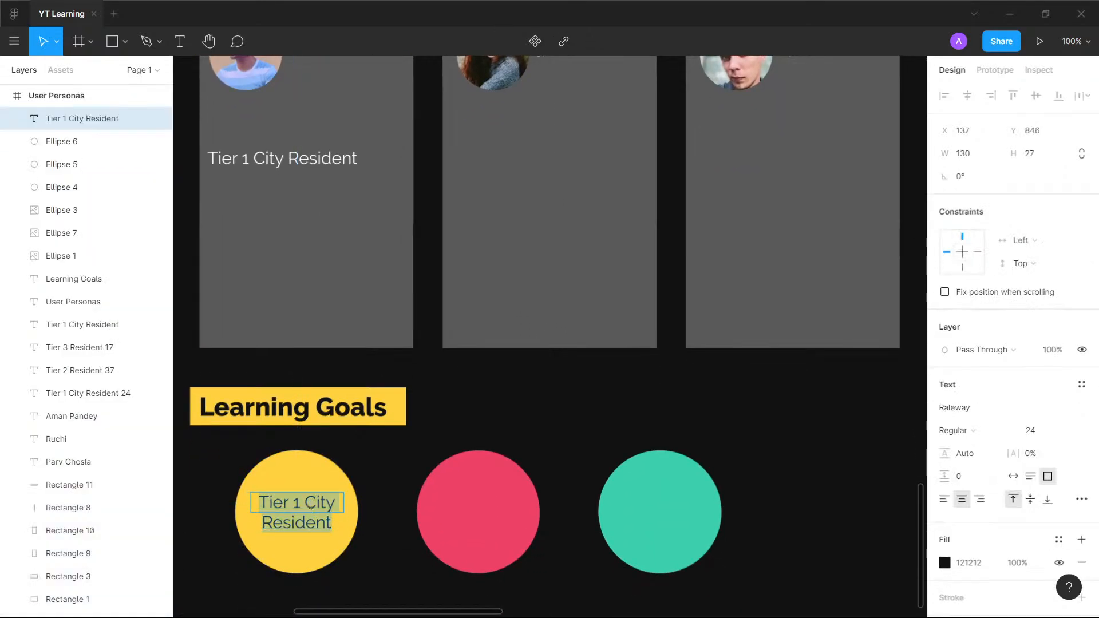
pyautogui.write('dhjgfsdjhgf')
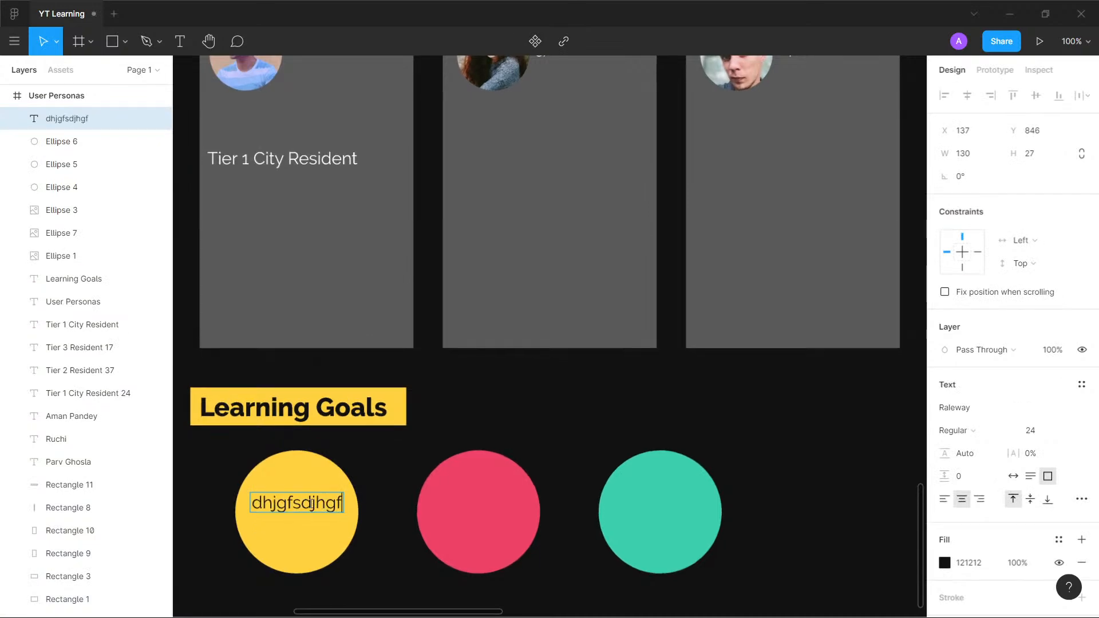
pyautogui.scroll(3, 304, 481)
pyautogui.press('Escape')
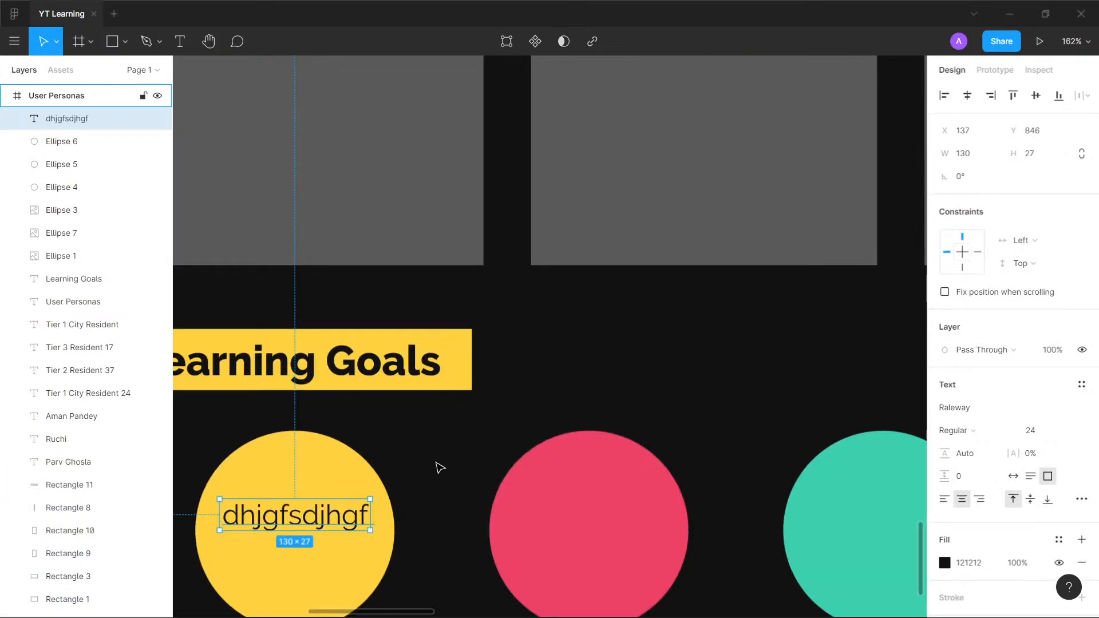
pyautogui.moveTo(442, 466); pyautogui.dragTo(509, 394)
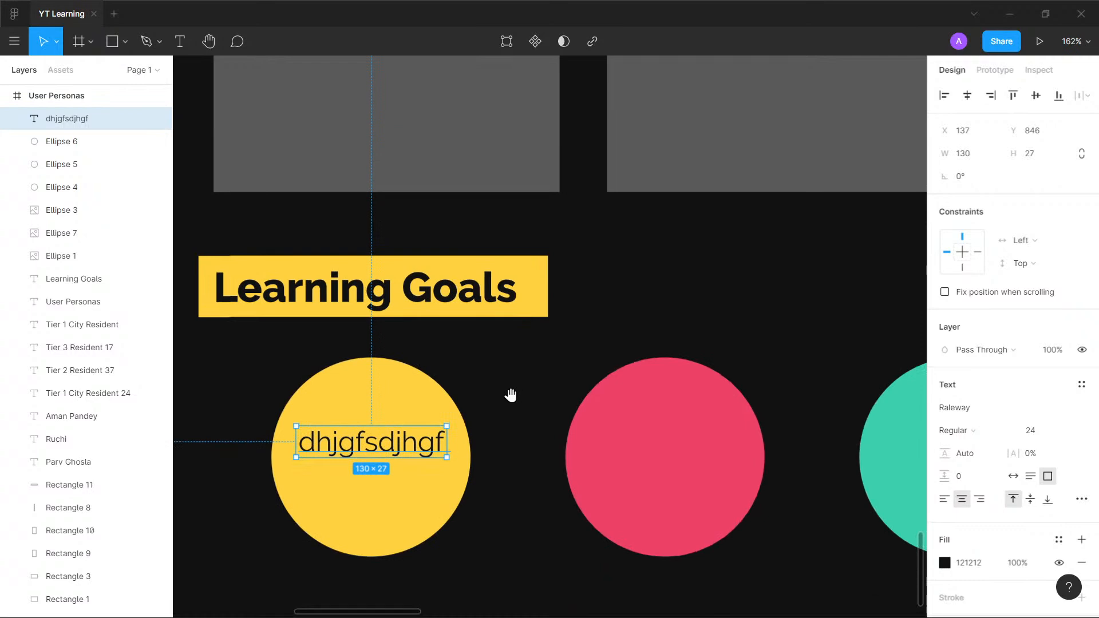
# - Replace the placeholder in the yellow Learning Goals circle with "Learn a simple skill"
pyautogui.doubleClick(400, 442)
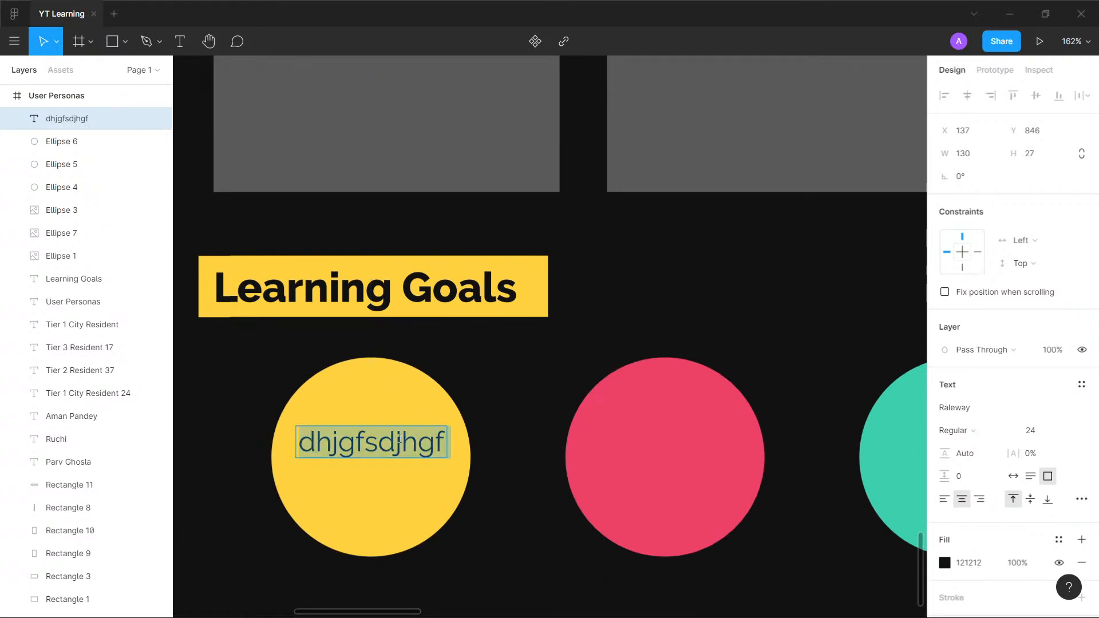
pyautogui.write('Learn a sm')
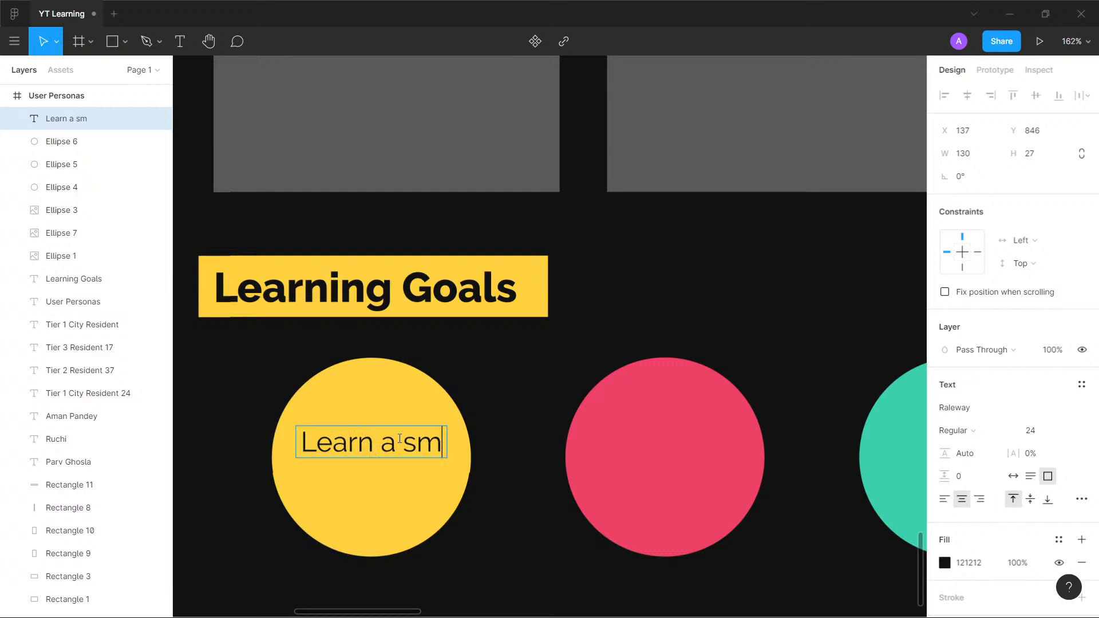
pyautogui.press('BackSpace')
pyautogui.write('imple skill')
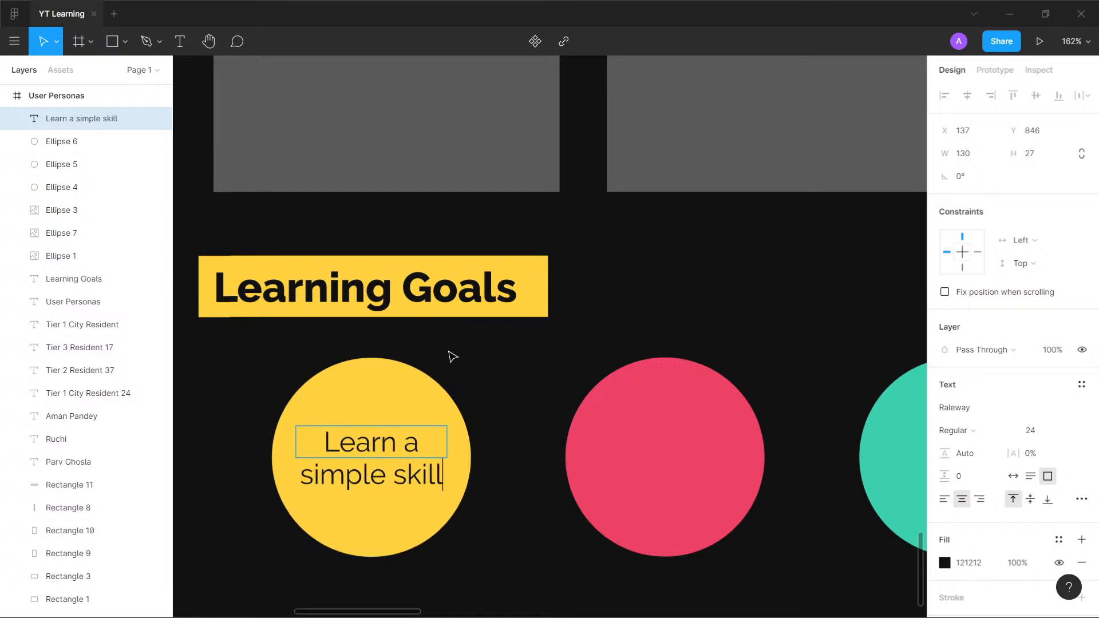
pyautogui.press('Escape')
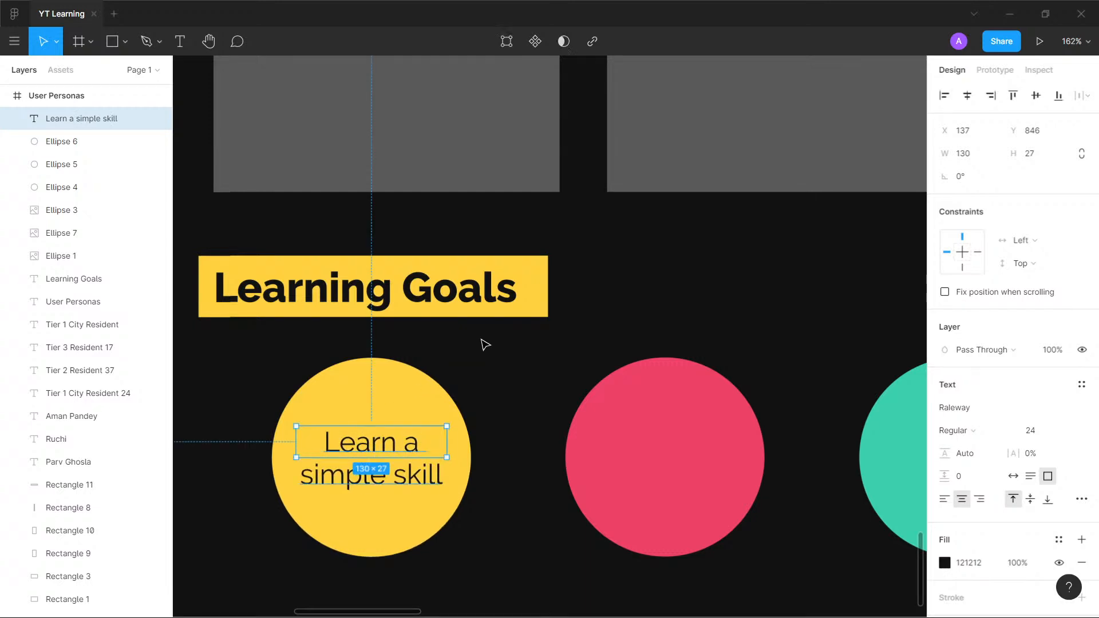
pyautogui.press('Escape')
# - Nudge the "Learn a simple skill" text up to Y 842 inside the yellow circle
pyautogui.scroll(1, 395, 444)
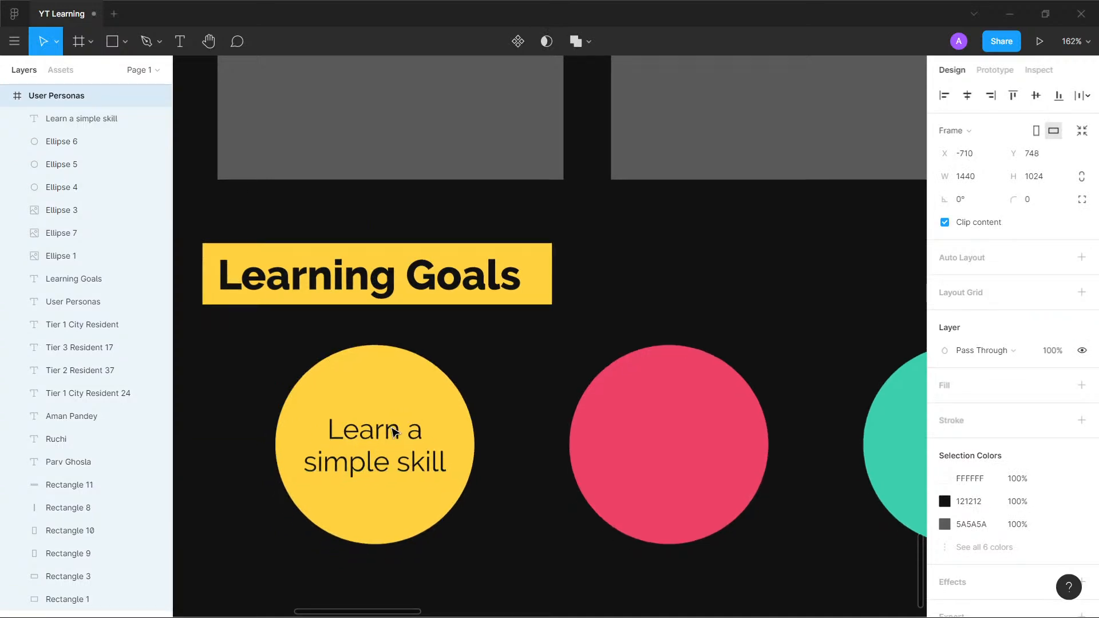
pyautogui.click(389, 449)
pyautogui.moveTo(388, 449); pyautogui.dragTo(385, 447)
pyautogui.press('Escape')
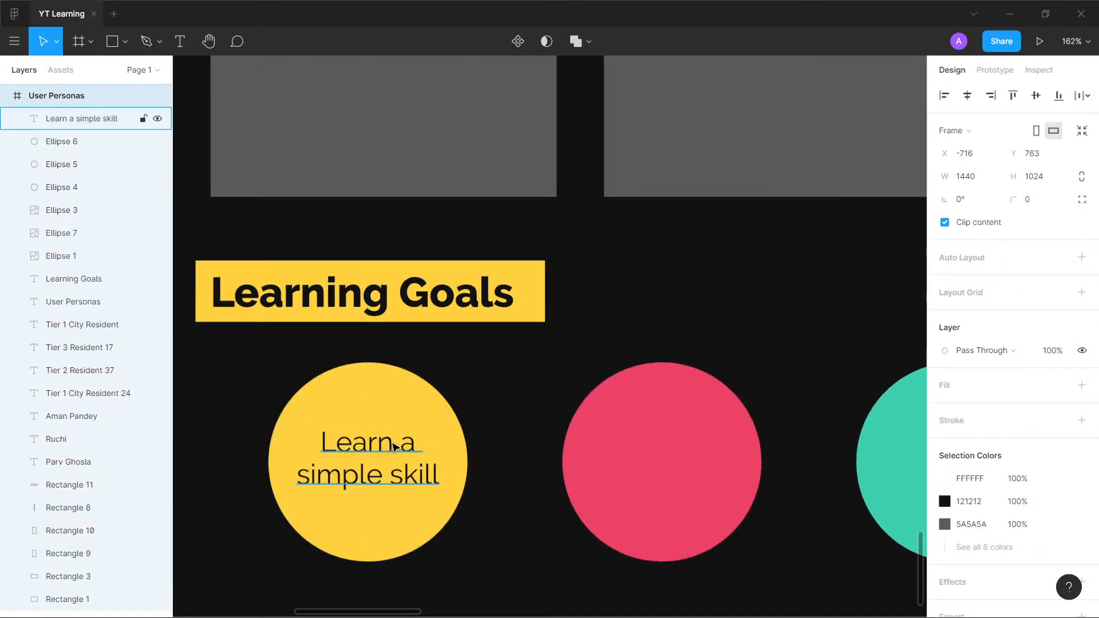
# - Copy the yellow circle's text into the pink circle at X 391, Y 842 and reword it as "Learn an entire course"
pyautogui.moveTo(449, 437); pyautogui.dragTo(564, 445)
pyautogui.hotkey('ctrl', 'z')
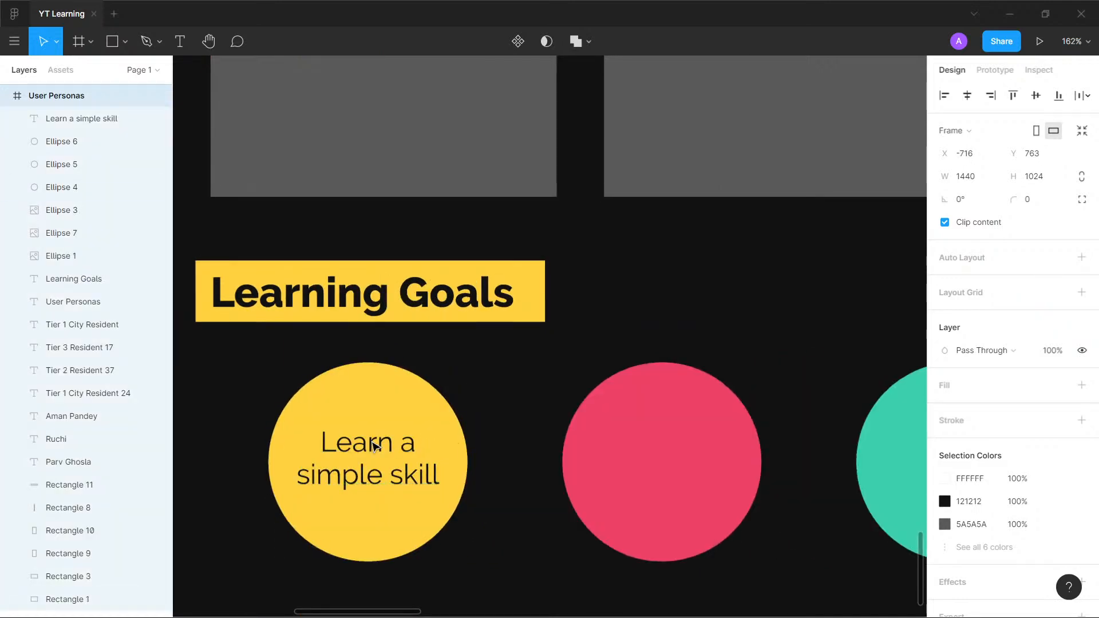
pyautogui.click(364, 447)
pyautogui.moveTo(364, 446); pyautogui.dragTo(664, 444)
pyautogui.doubleClick(664, 442)
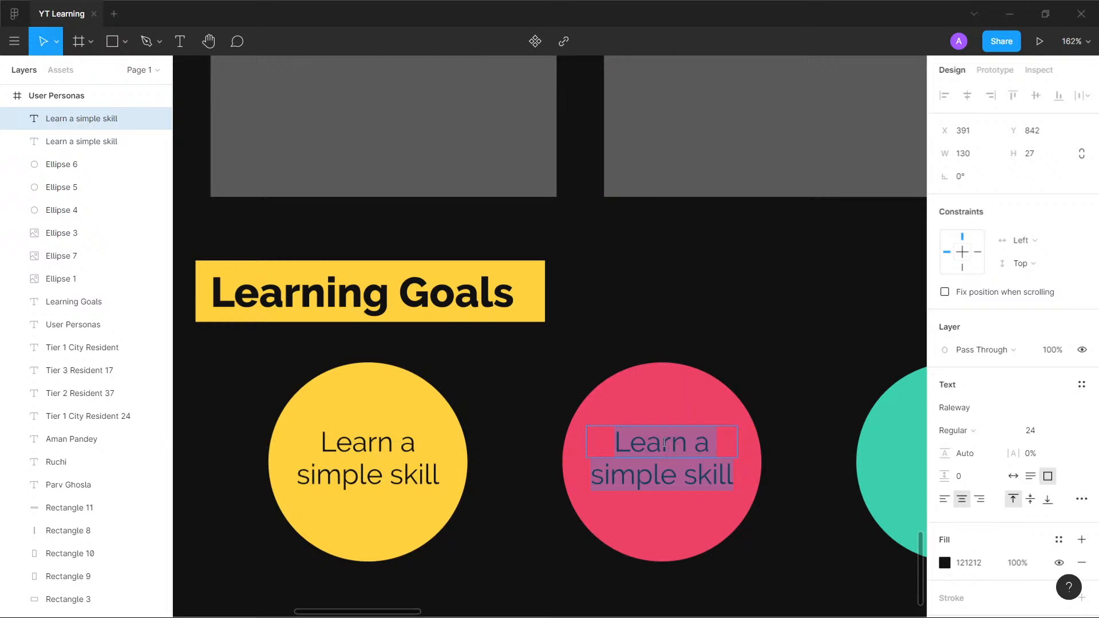
pyautogui.write('Learn an')
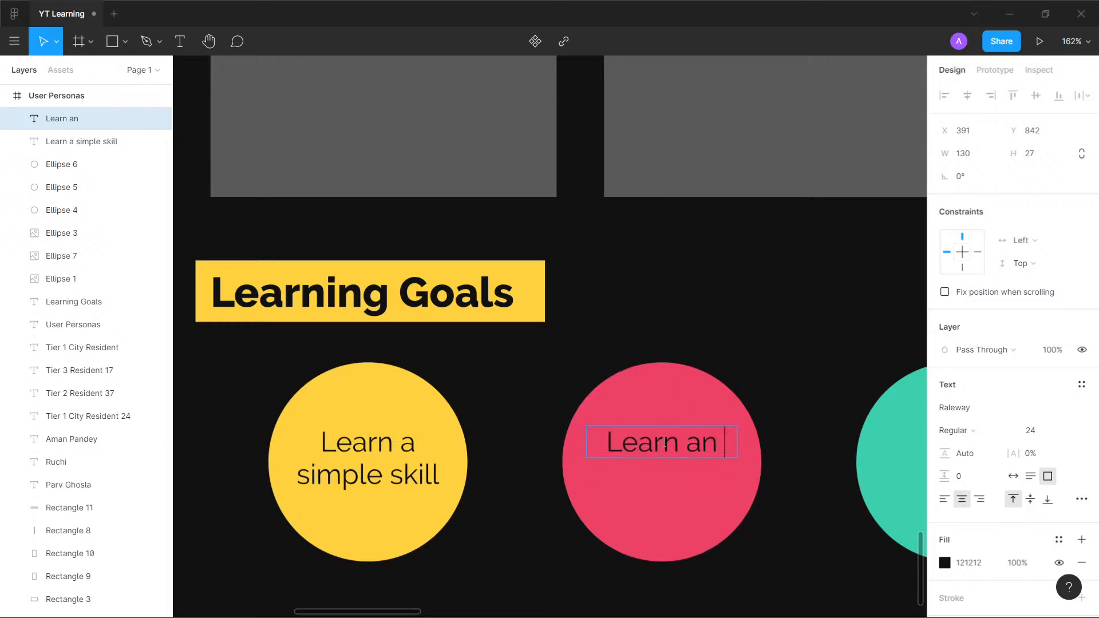
pyautogui.write(' entire course')
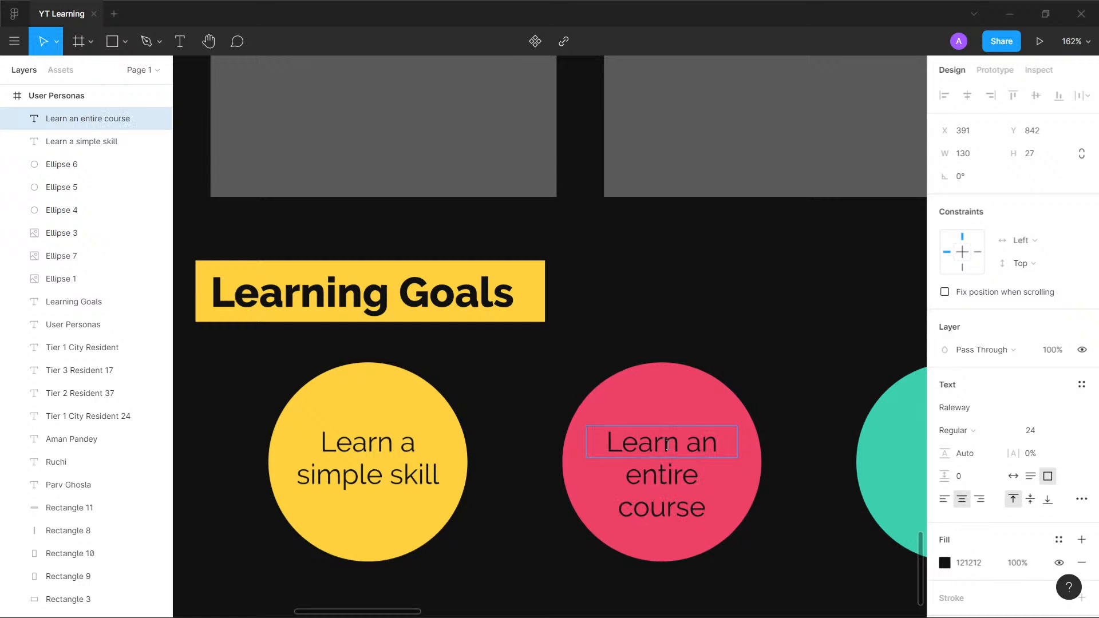
pyautogui.press('Escape')
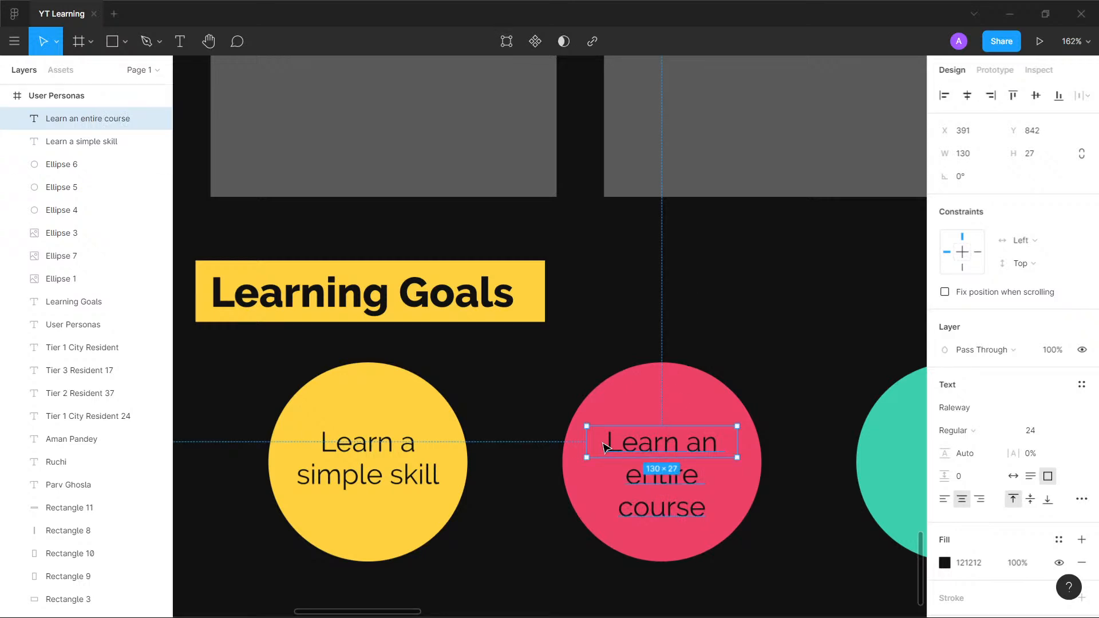
# - Widen the "Learn an entire course" text box to 151 and centre it within the pink circle
pyautogui.moveTo(587, 443); pyautogui.dragTo(563, 442)
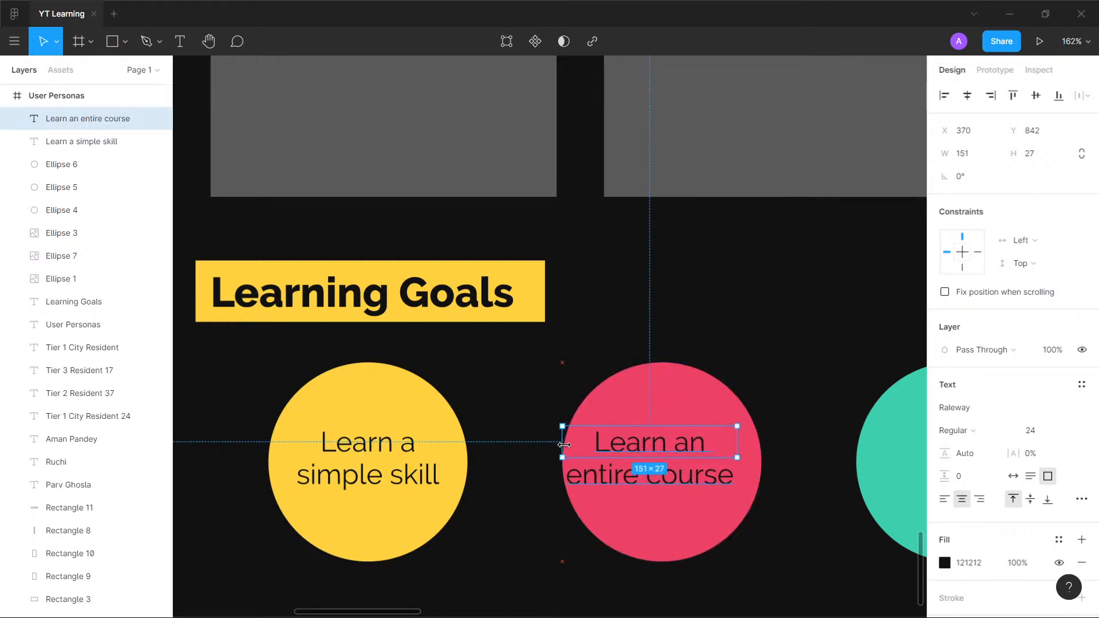
pyautogui.moveTo(675, 443); pyautogui.dragTo(689, 443)
pyautogui.press('Escape')
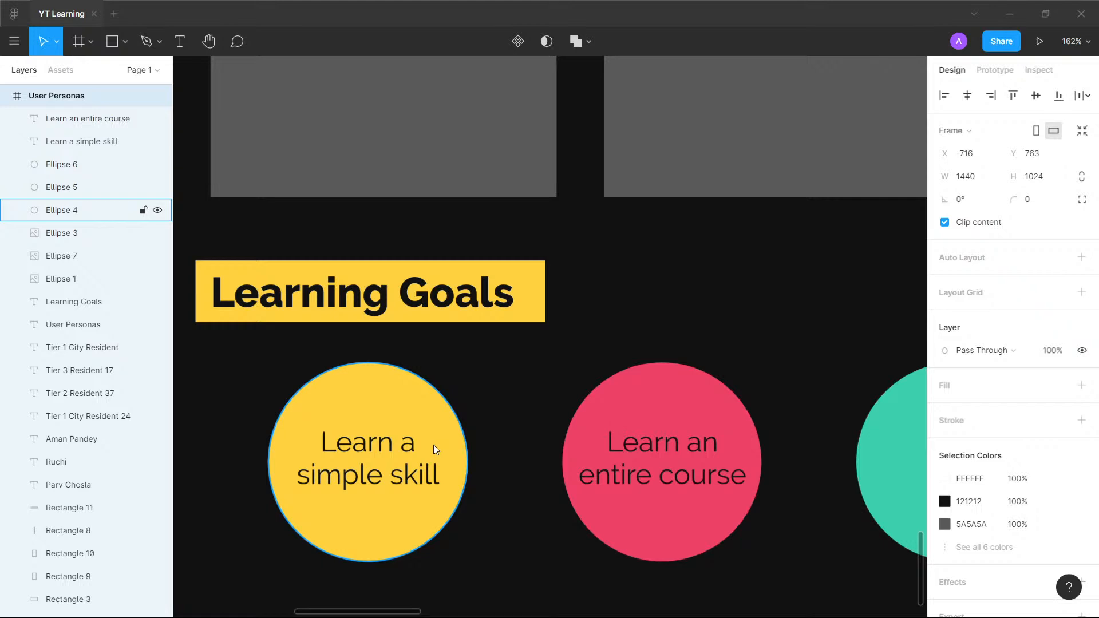
pyautogui.press('alt')
pyautogui.hotkey('alt', 'Tab')
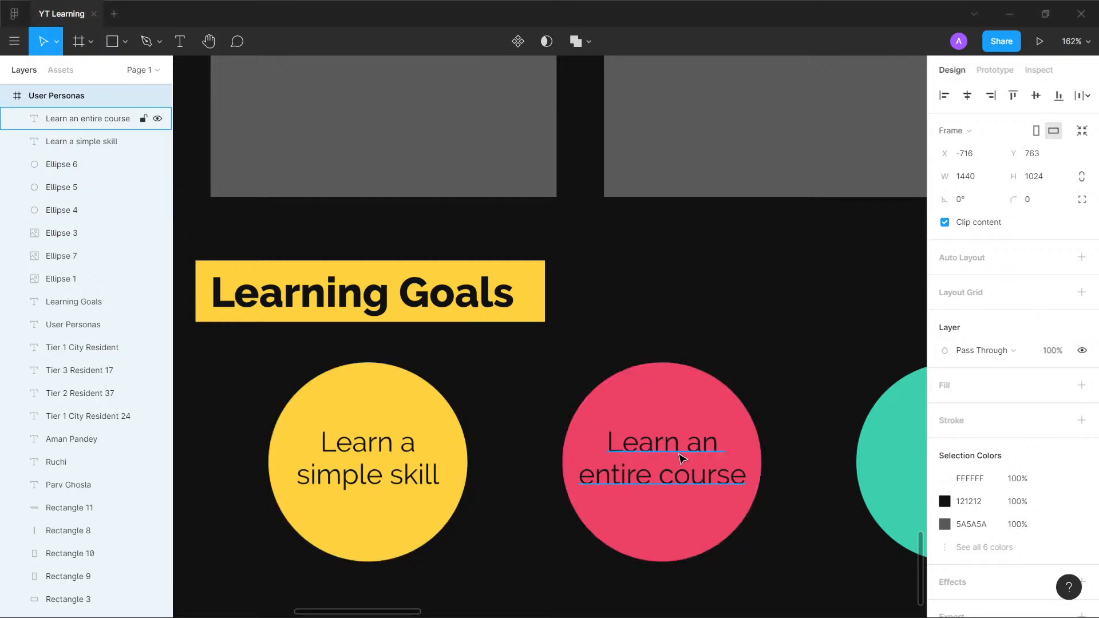
pyautogui.moveTo(684, 348); pyautogui.dragTo(596, 324)
pyautogui.hotkey('shift', '0')
pyautogui.moveTo(661, 272); pyautogui.dragTo(560, 393)
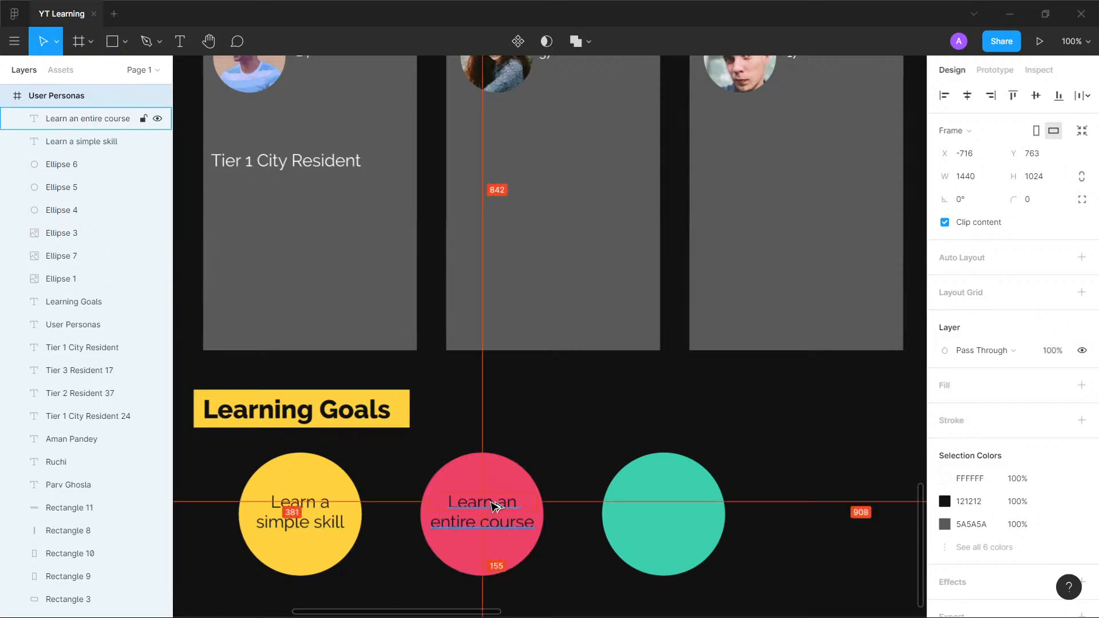
pyautogui.moveTo(494, 507); pyautogui.dragTo(612, 496)
pyautogui.hotkey('ctrl', 'z')
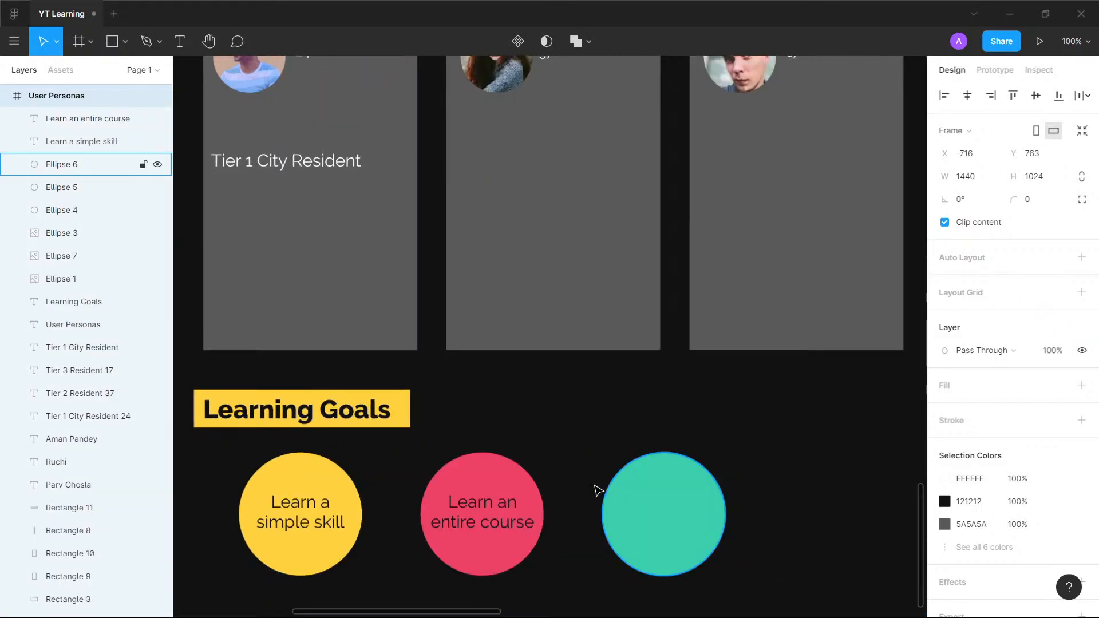
pyautogui.click(629, 438)
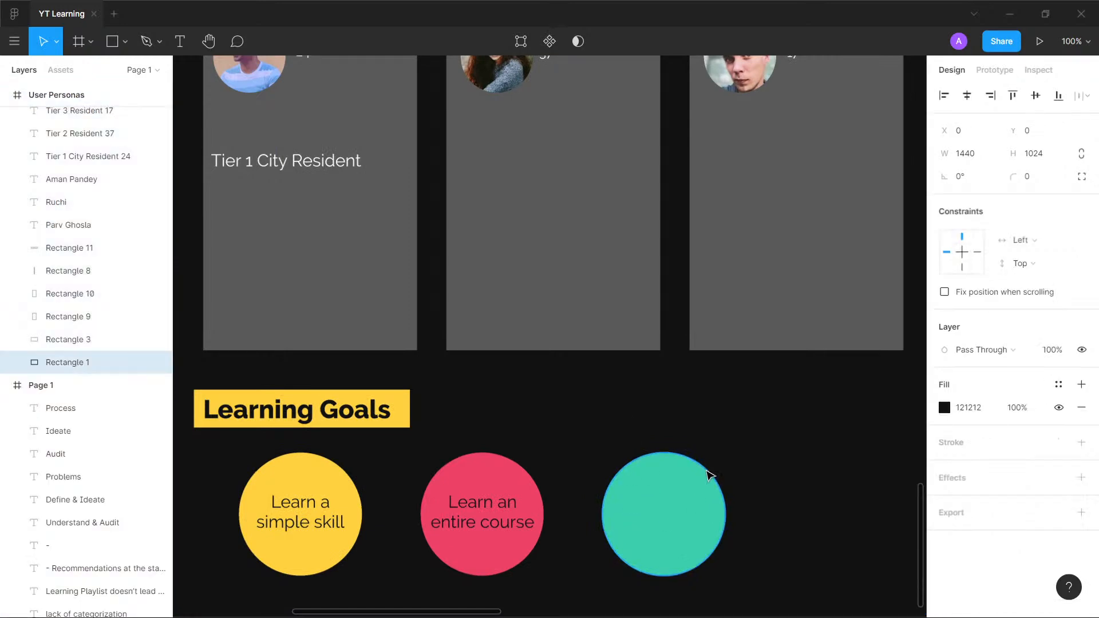
# - Clear the larger "Tier 1 City Resident" text in the middle of the first User Personas card
pyautogui.scroll(1, 590, 433)
pyautogui.scroll(-2, 590, 434)
pyautogui.moveTo(589, 414); pyautogui.dragTo(575, 500)
pyautogui.hotkey('shift', '0')
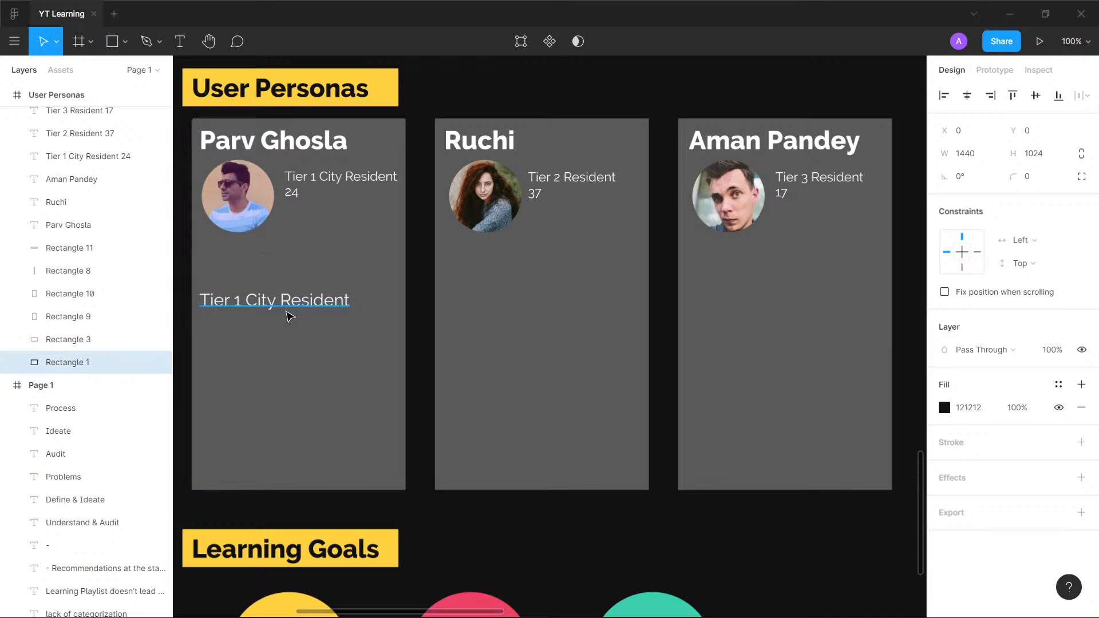
pyautogui.doubleClick(291, 309)
pyautogui.hotkey('alt', 'Tab')
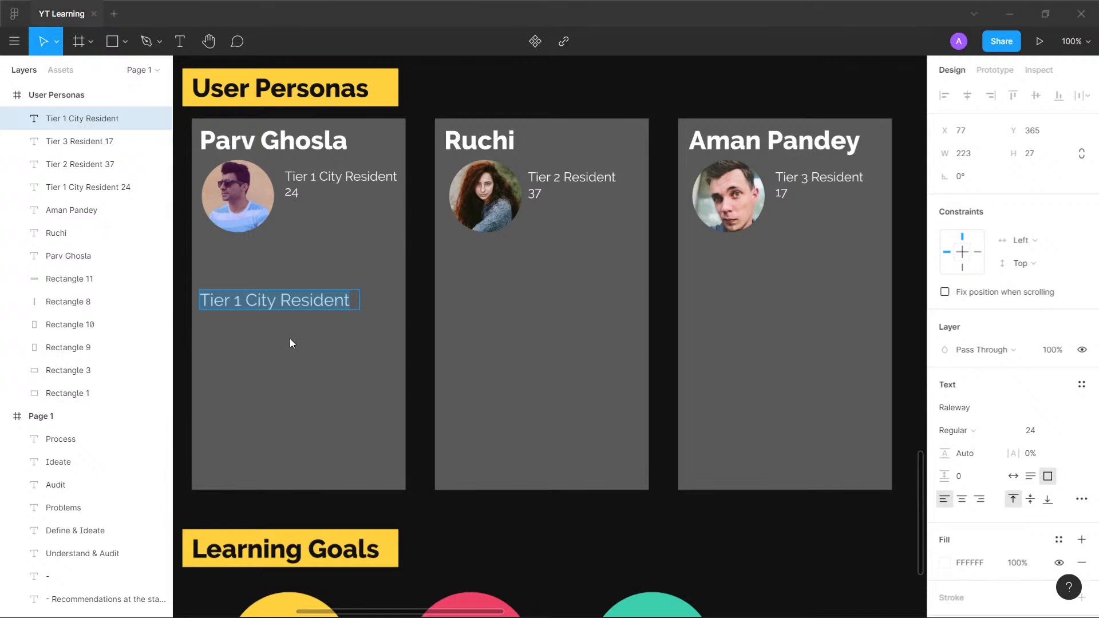
pyautogui.hotkey('ctrl', 'a')
pyautogui.press('BackSpace')
pyautogui.press('Escape')
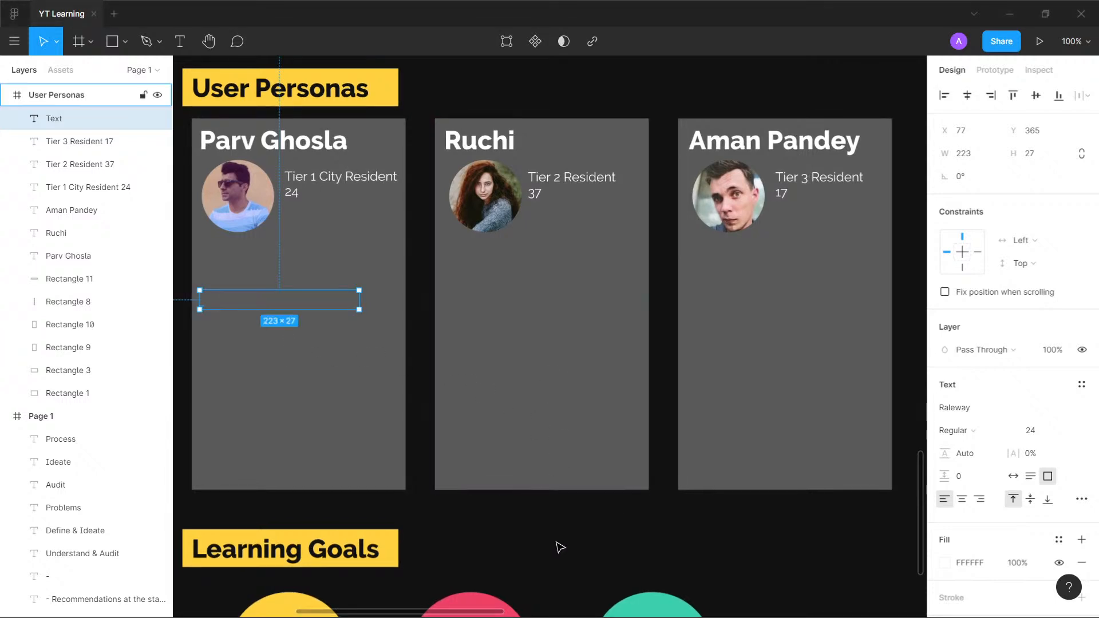
pyautogui.press('Escape')
pyautogui.moveTo(545, 552); pyautogui.dragTo(544, 408)
pyautogui.moveTo(475, 505); pyautogui.dragTo(629, 508)
pyautogui.hotkey('ctrl', 'z')
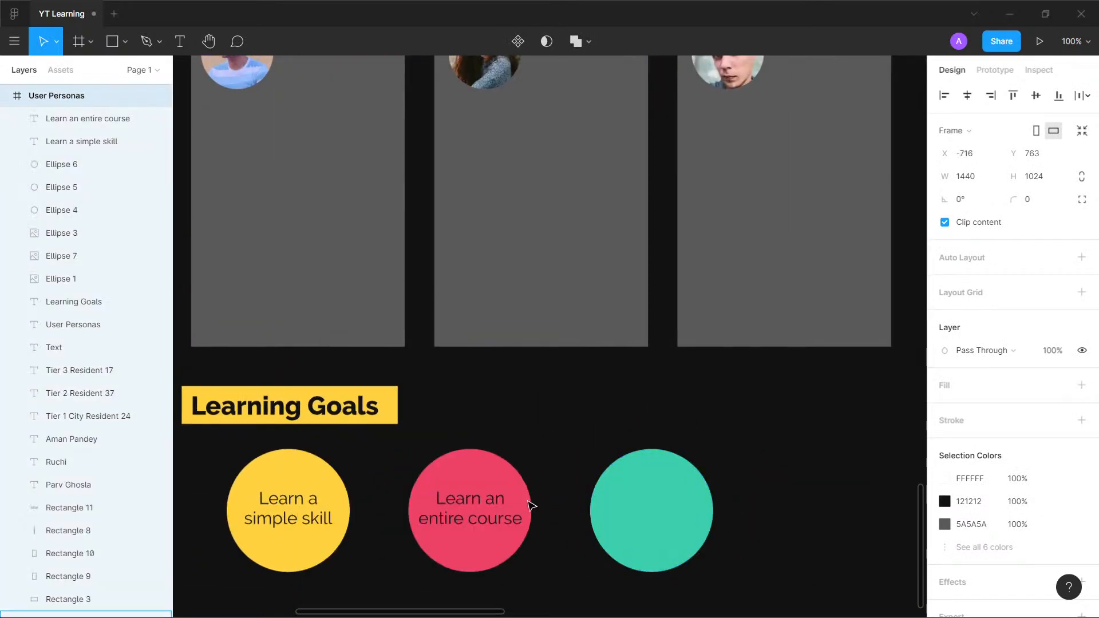
# - Copy the pink circle's text into the green circle at X 636, Y 842 and reword it as "Do an entire program"
pyautogui.click(492, 505)
pyautogui.moveTo(492, 505); pyautogui.dragTo(662, 517)
pyautogui.tripleClick(670, 512)
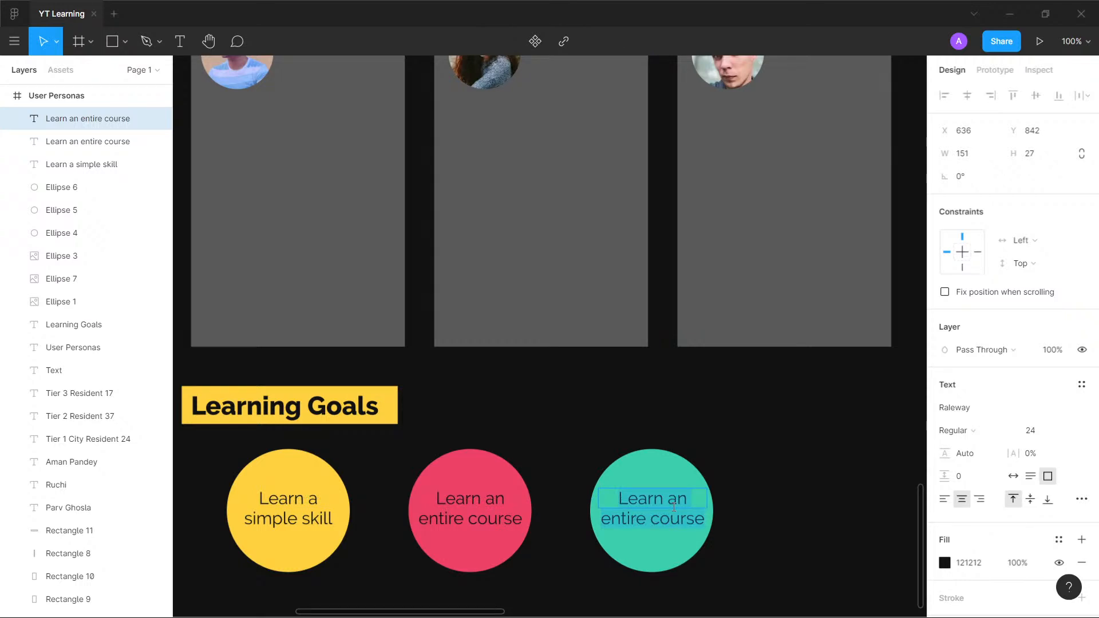
pyautogui.write('D')
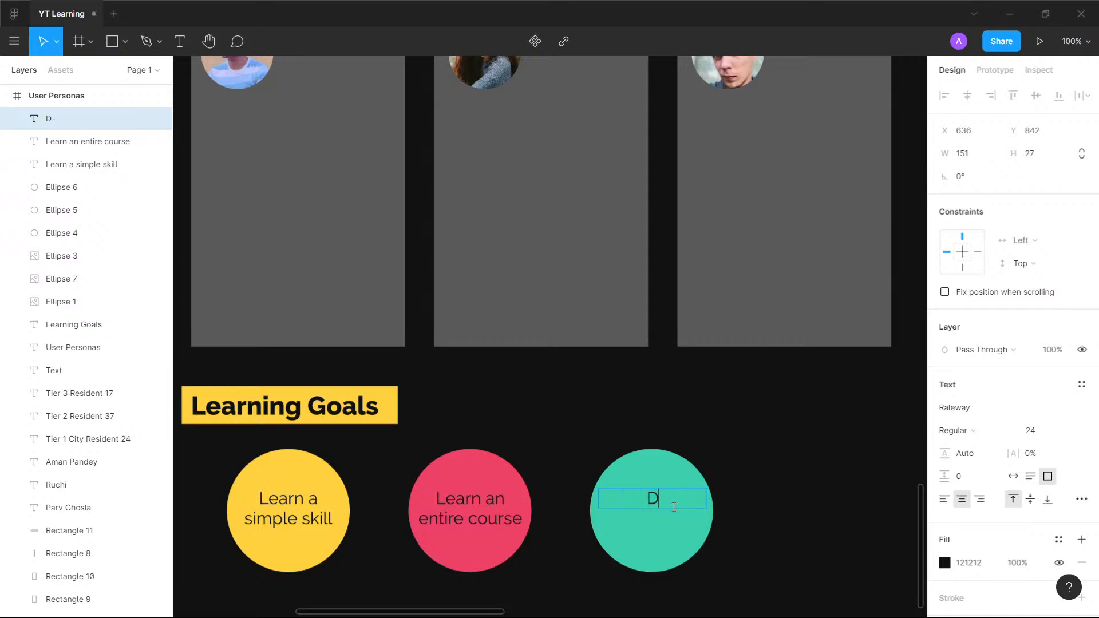
pyautogui.write('o an entire')
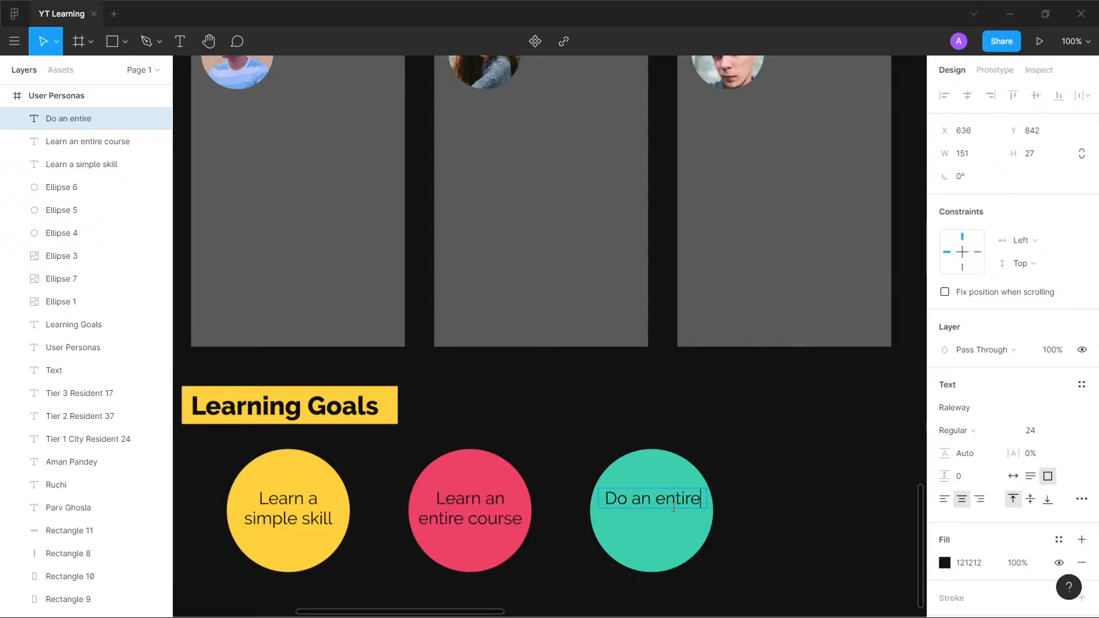
pyautogui.write(' program')
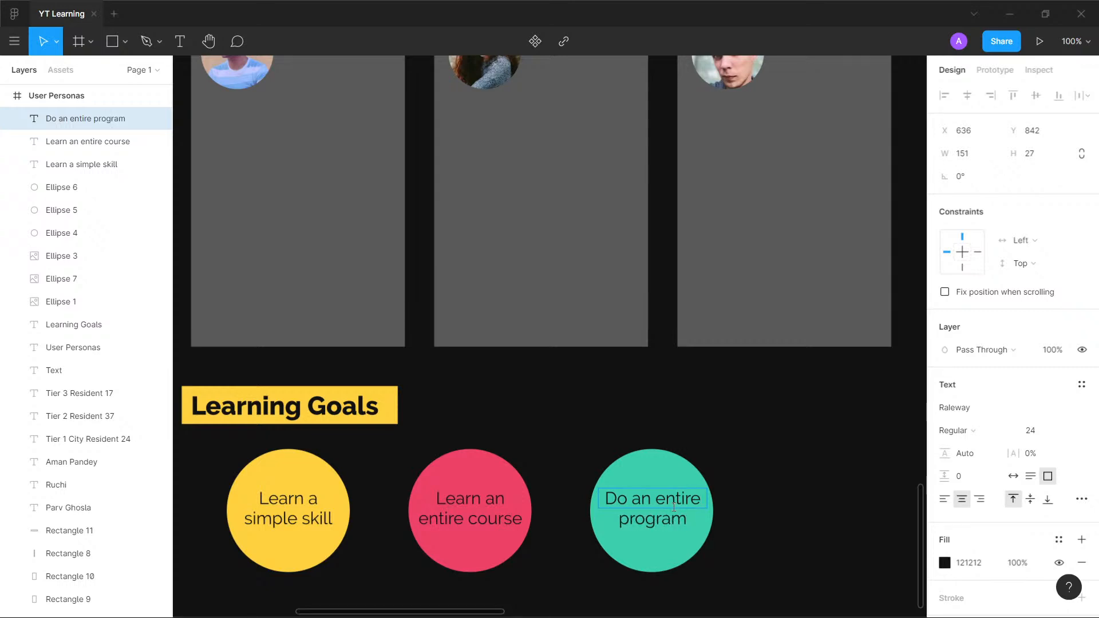
pyautogui.press('Escape')
pyautogui.press('Escape')
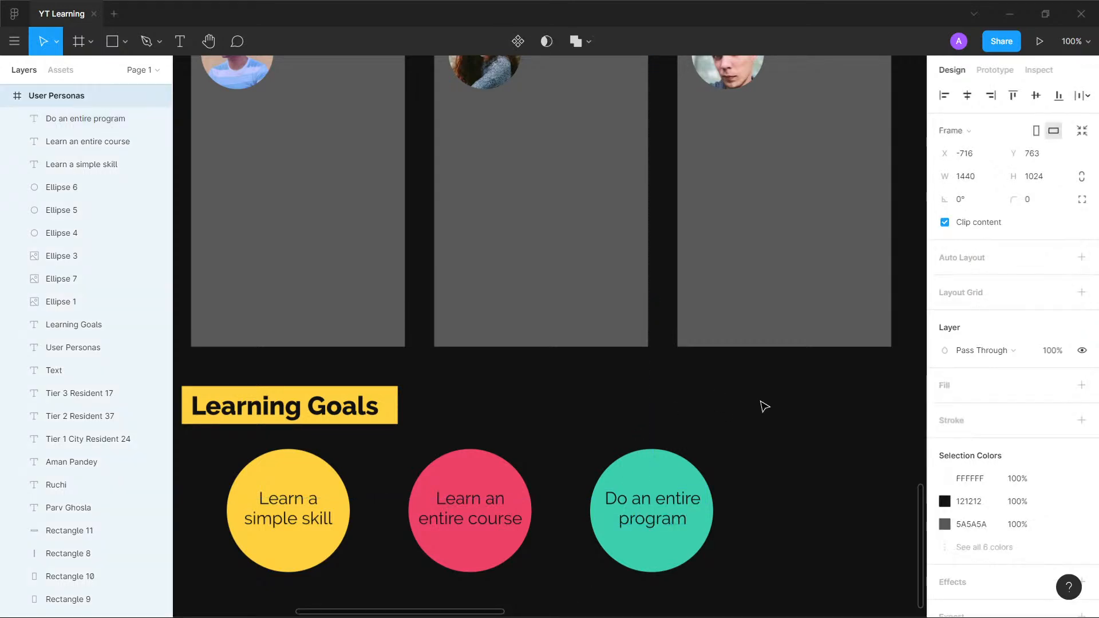
# - Move the Audit list text and its grey box together slightly down from the green Audit heading bar on Page 1
pyautogui.scroll(7, 511, 262)
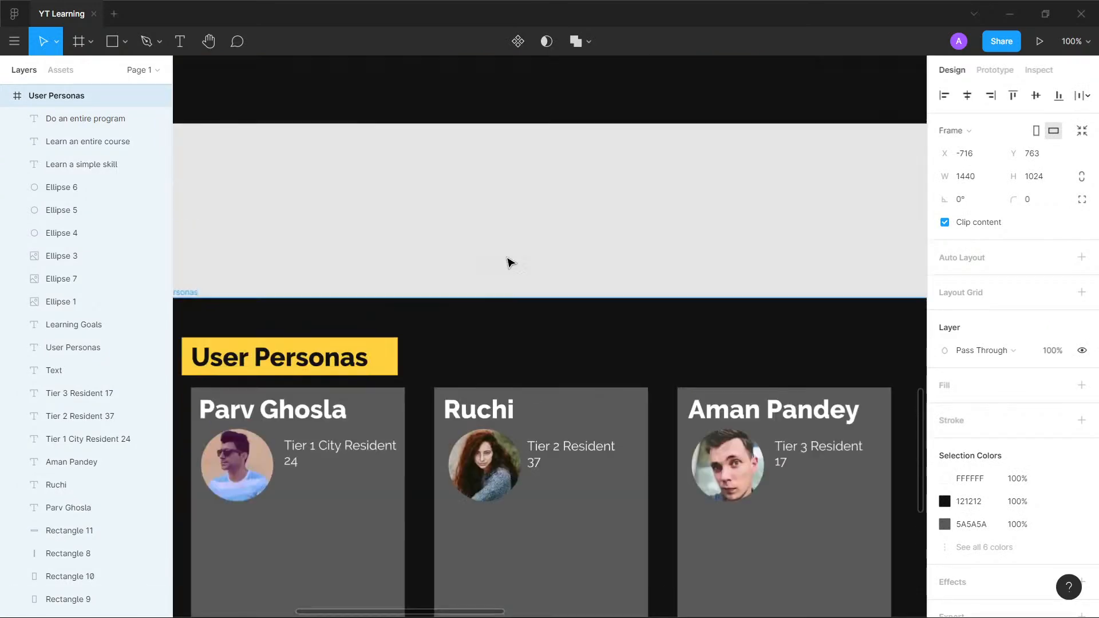
pyautogui.scroll(-5, 511, 263)
pyautogui.scroll(1, 511, 262)
pyautogui.scroll(10, 512, 263)
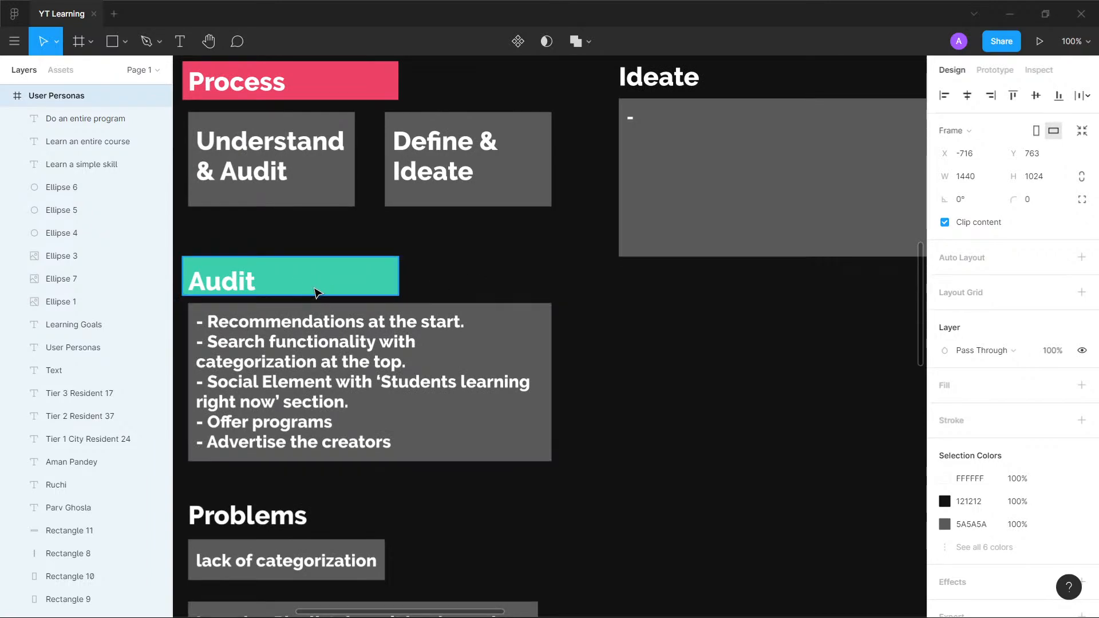
pyautogui.click(530, 321)
pyautogui.keyDown('shift'); pyautogui.click(265, 363); pyautogui.keyUp('shift')
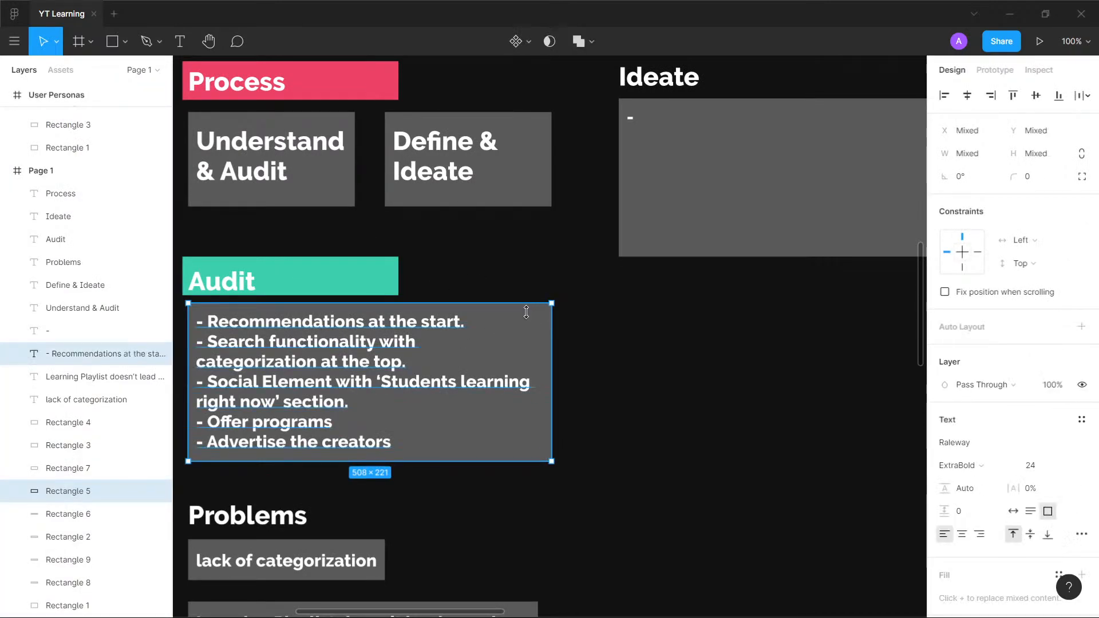
pyautogui.moveTo(528, 327); pyautogui.dragTo(530, 331)
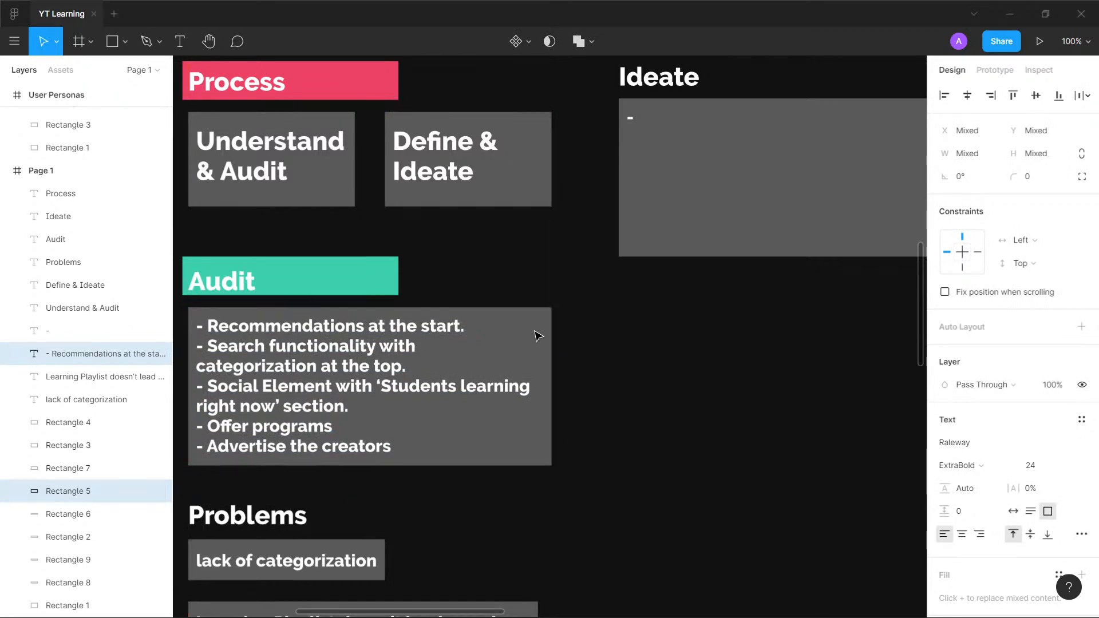
pyautogui.click(590, 335)
pyautogui.scroll(-15, 620, 317)
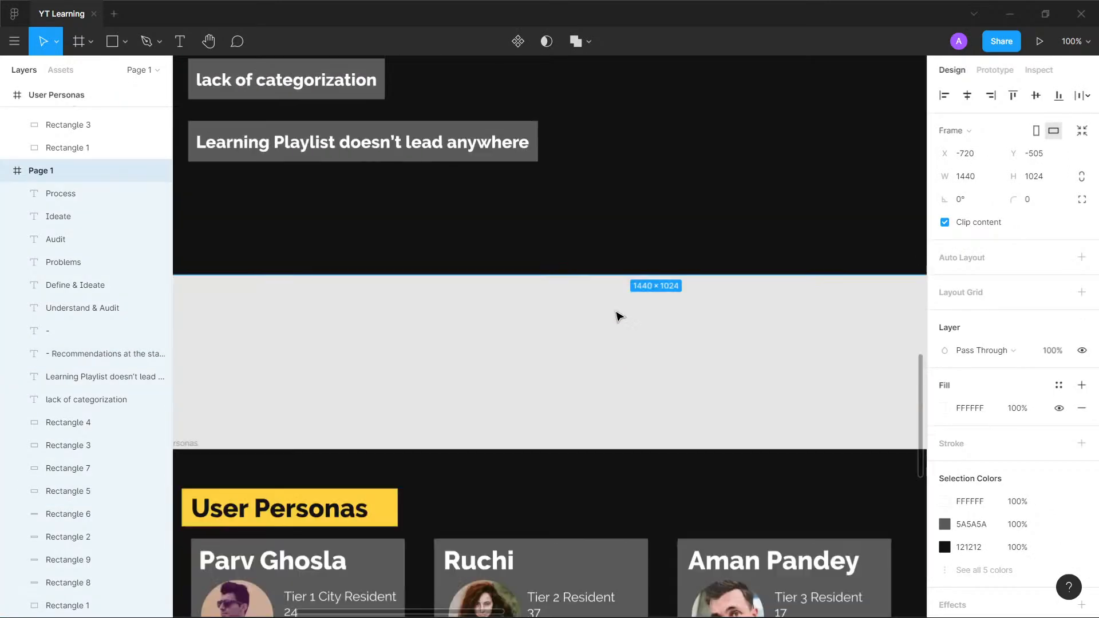
pyautogui.scroll(-4, 618, 315)
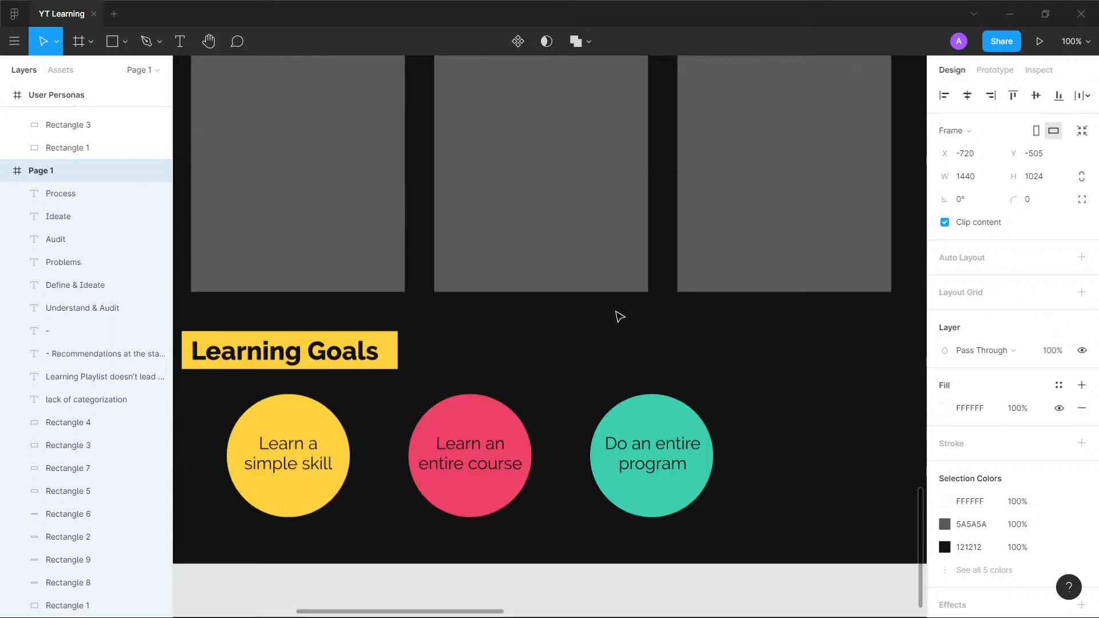
pyautogui.scroll(5, 618, 315)
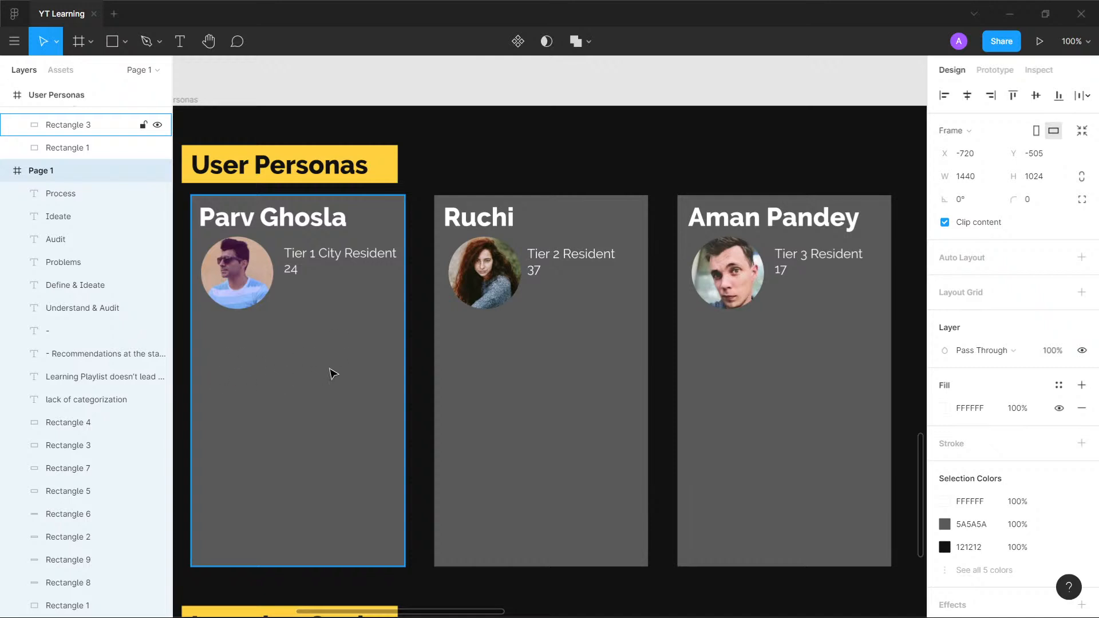
pyautogui.press('alt')
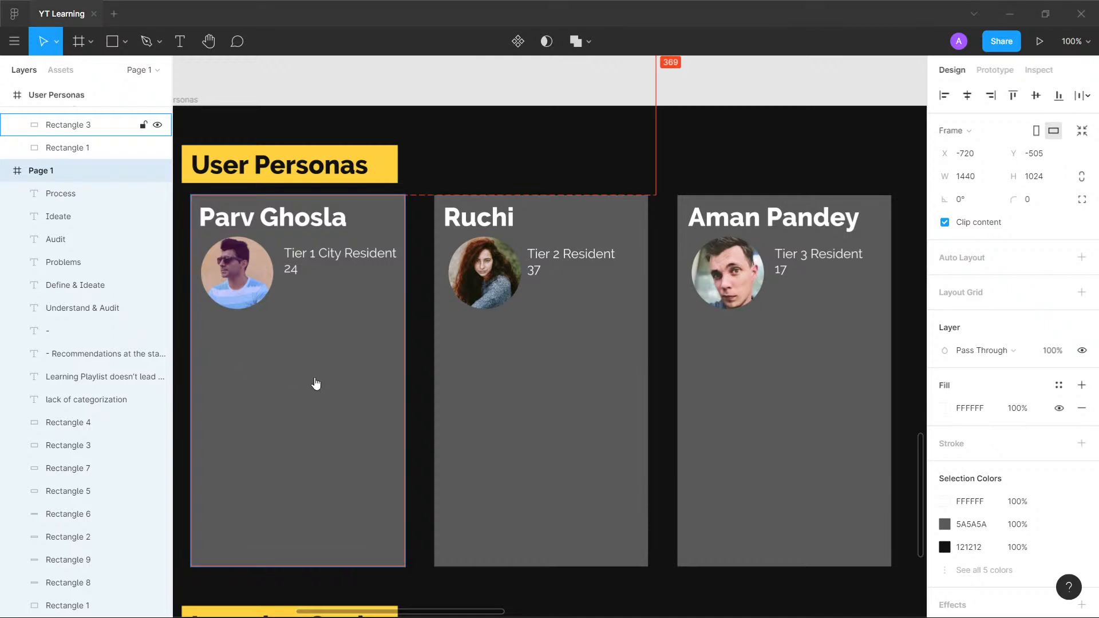